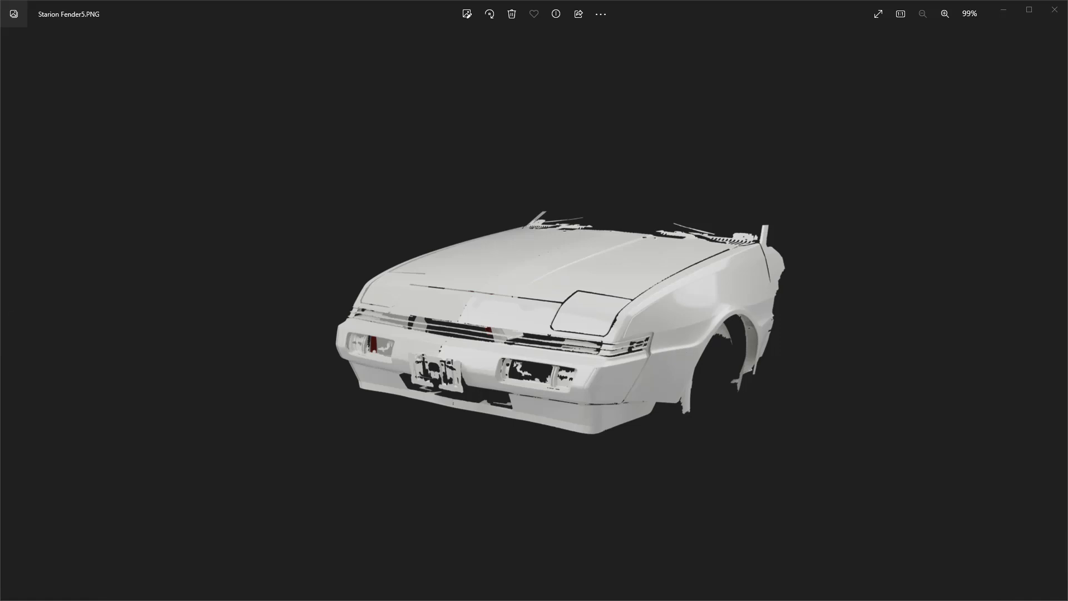
- Browse back through the Starion fender reference images
key("Left")
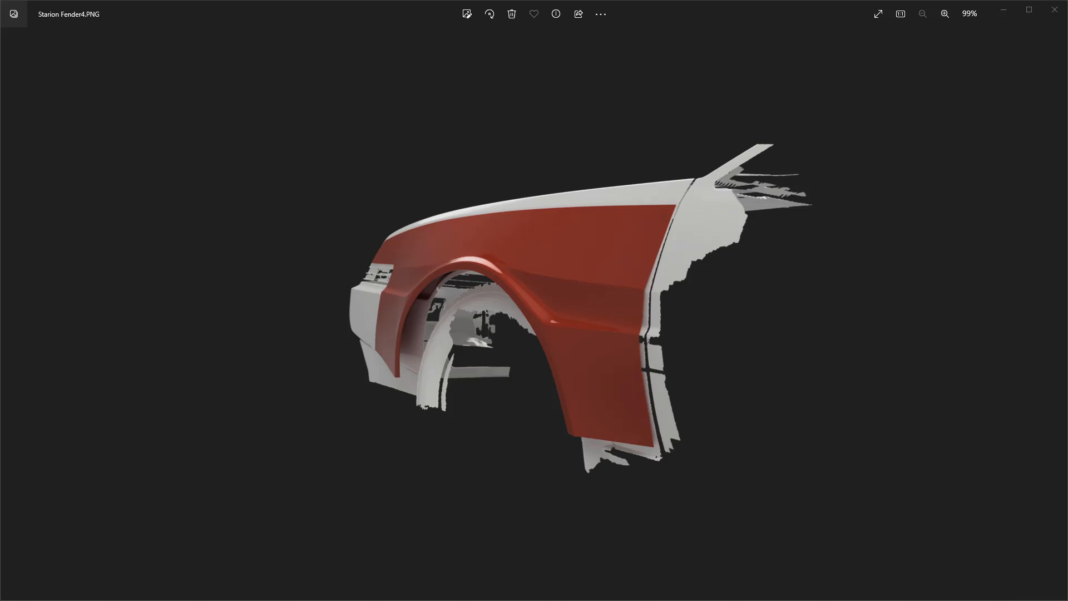
key("Left")
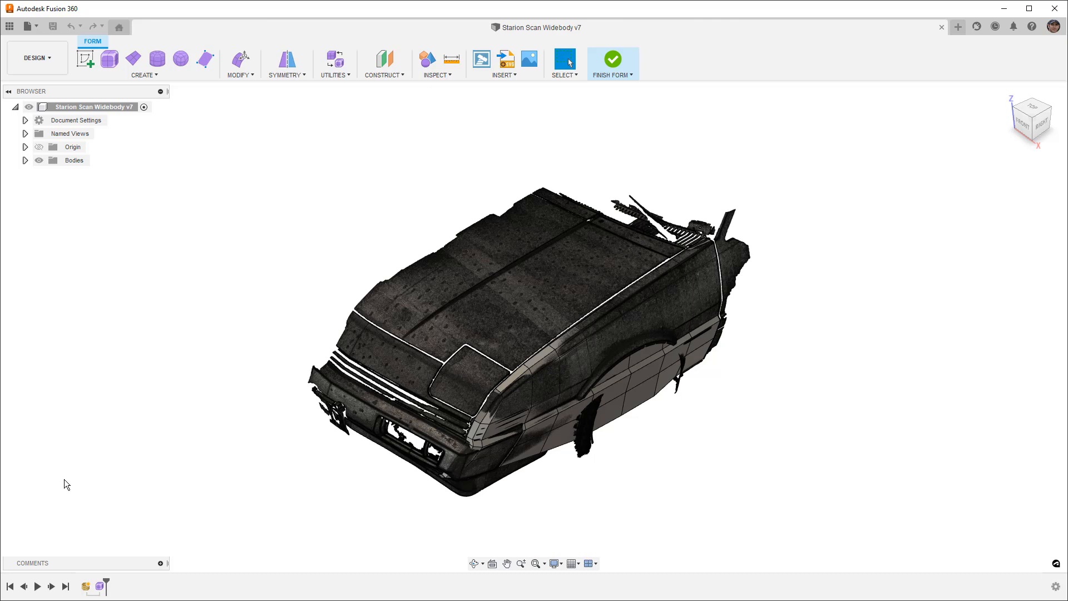
- Hide the Colored BaseTrimesh scan and examine the Body2 fender form from the front
left_click(25, 160)
left_click(48, 173)
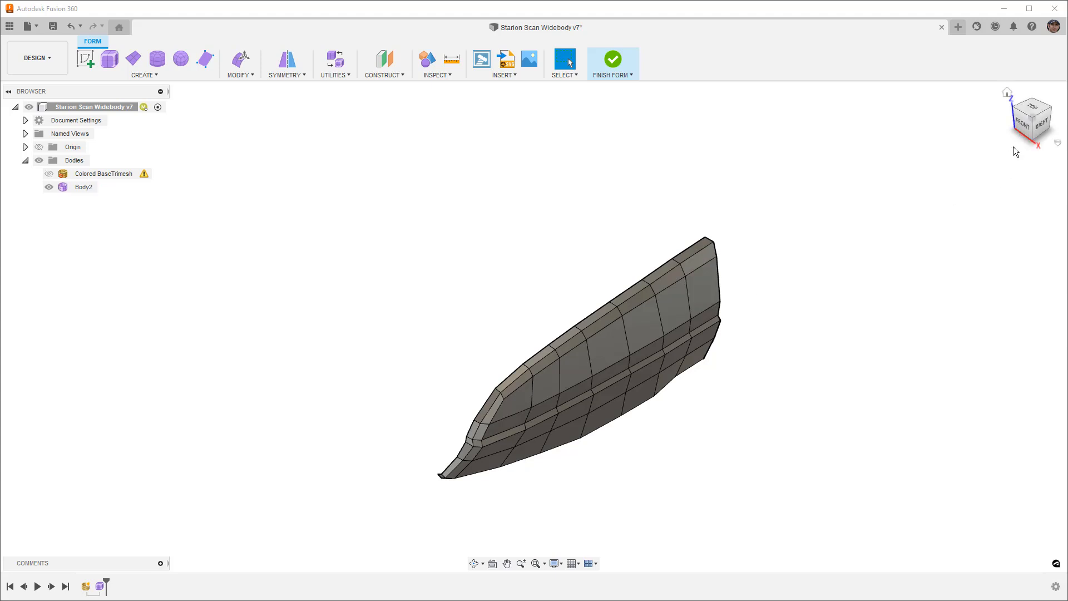
left_click(1026, 122)
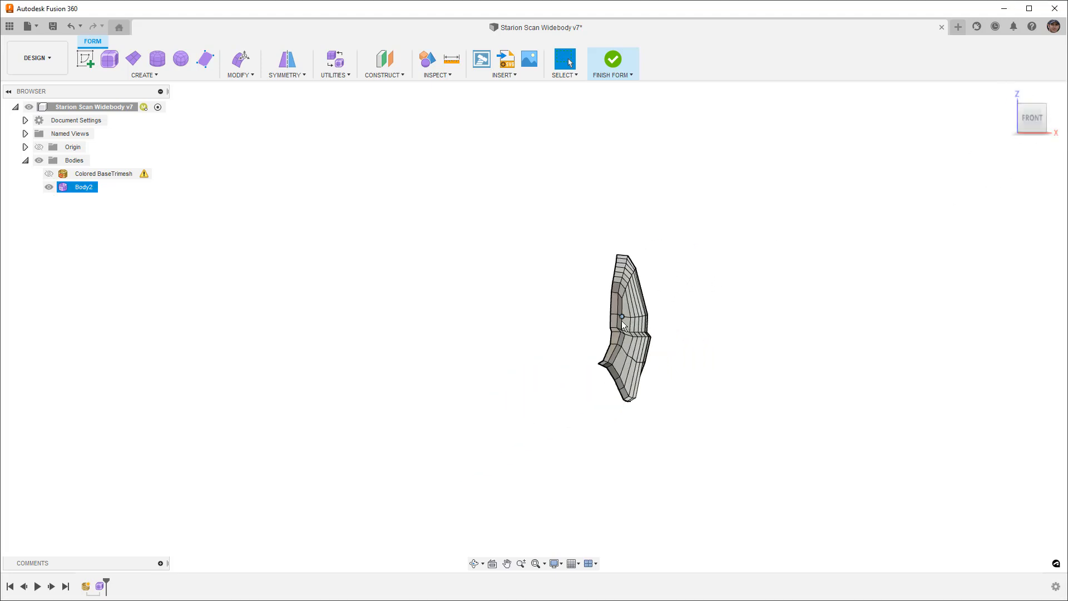
scroll(646, 326, "up", 6)
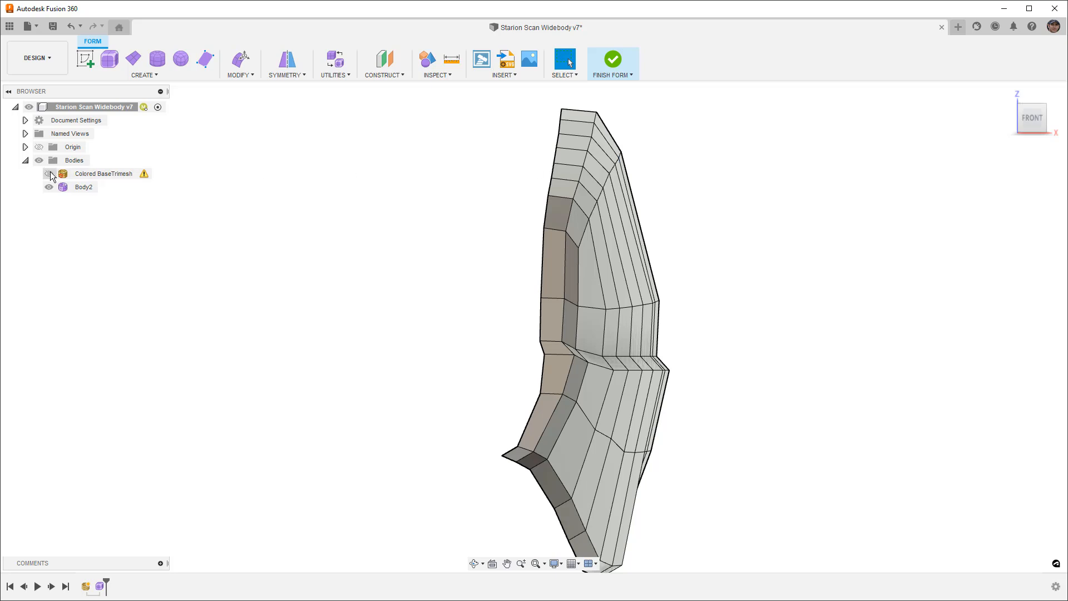
- Display only the Colored BaseTrimesh scan and examine its fender and wheel arch, mainly from the right side
left_click(50, 173)
left_click(49, 187)
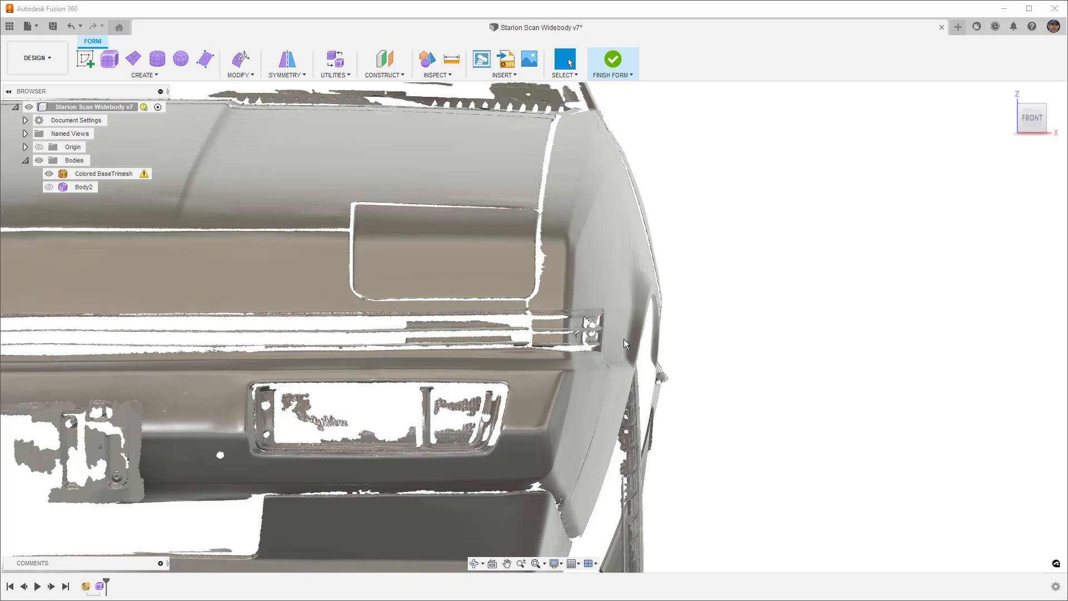
middle_click_drag(614, 368, 648, 349, "shift")
left_click(1044, 118)
key("Escape")
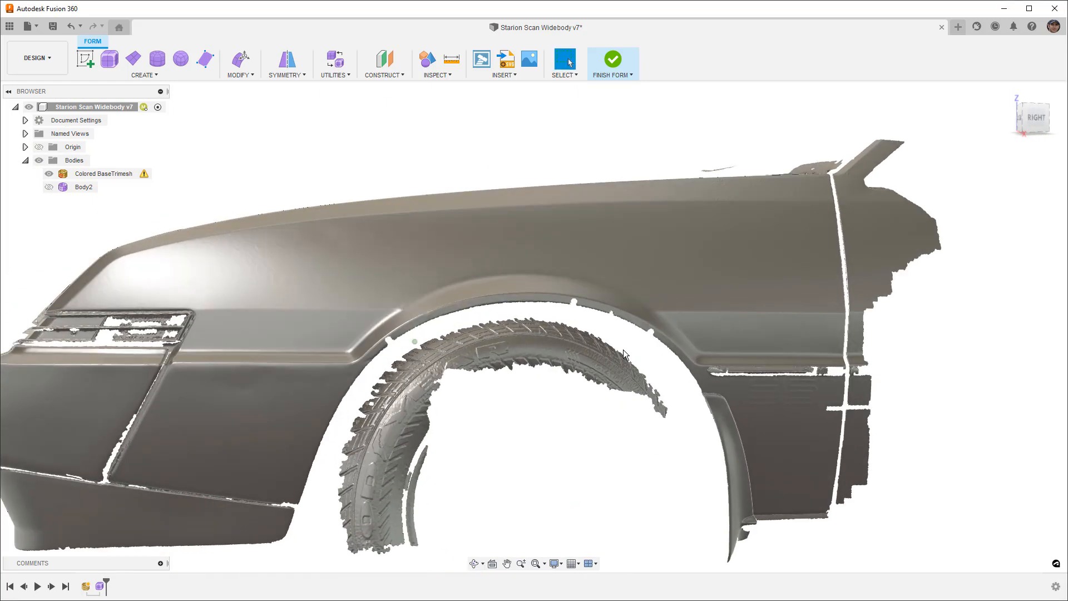
left_click(1036, 122)
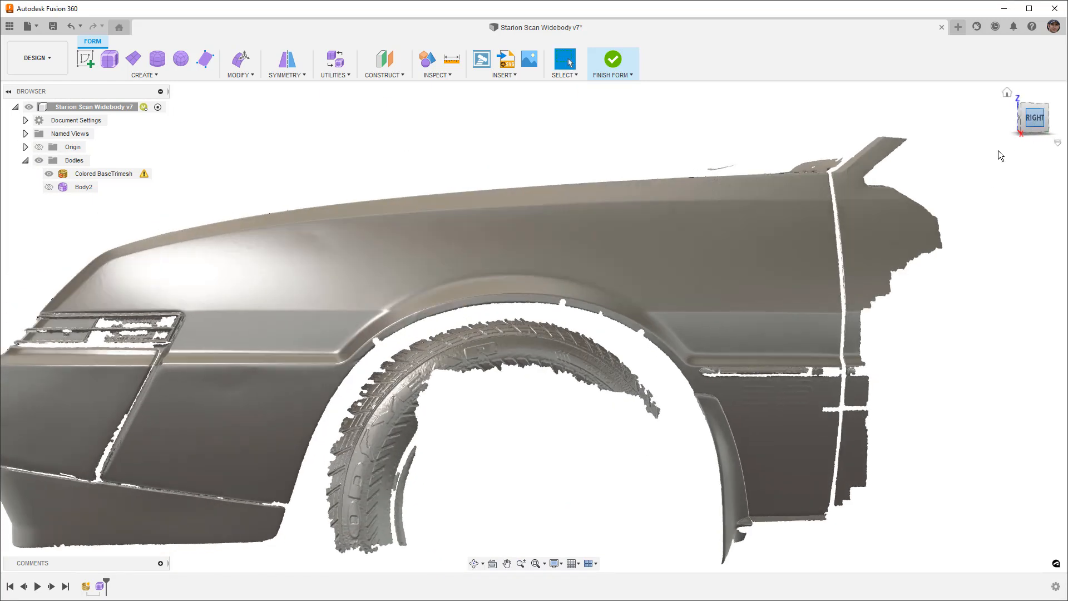
scroll(885, 264, "down", 1)
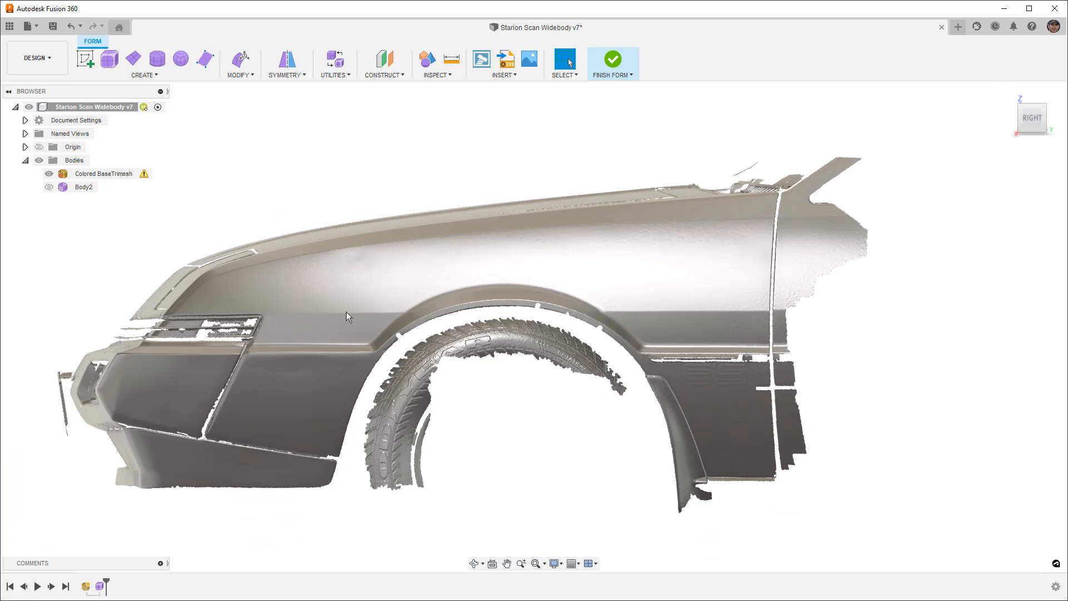
scroll(411, 315, "up", 5)
mouse_move(410, 313)
middle_mouse_down("shift")
mouse_move(440, 314)
mouse_move(397, 312)
middle_mouse_up("shift")
scroll(431, 312, "down", 4)
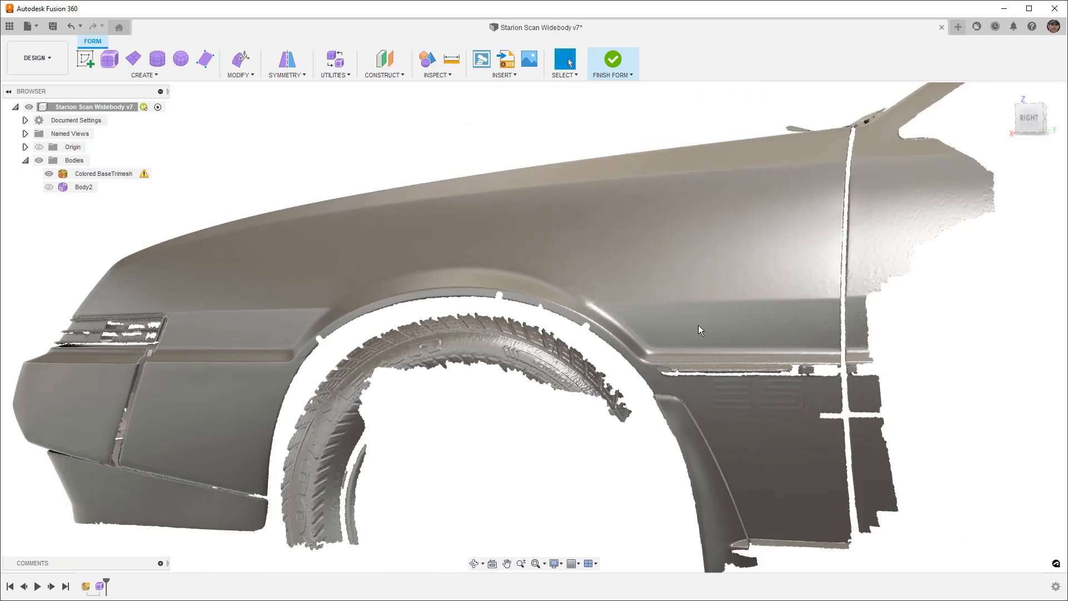
left_click(1020, 128)
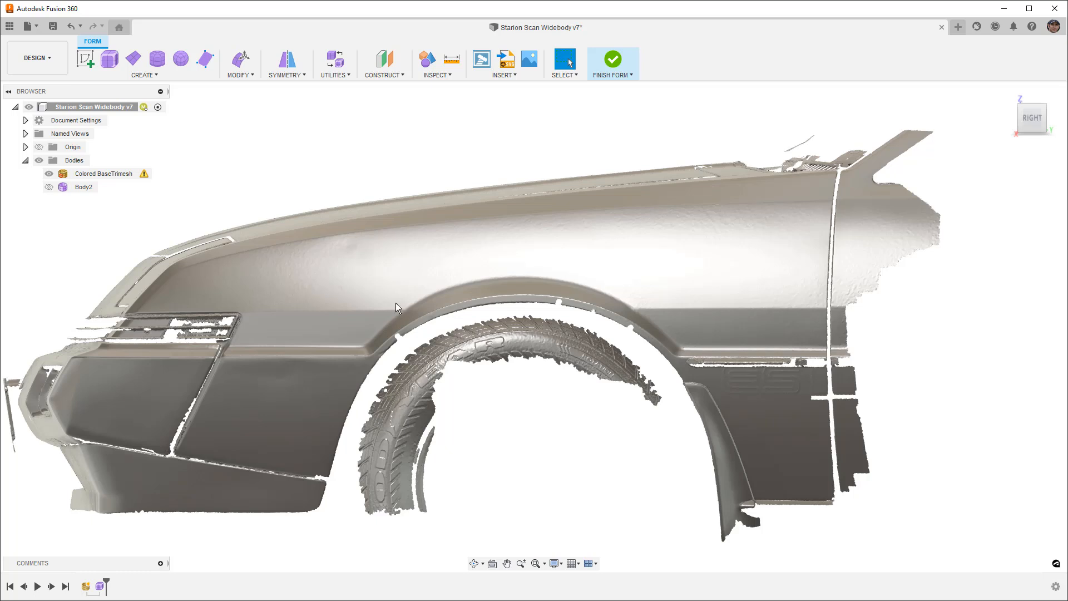
- Display only the Body2 form and examine its face layout from the front and right sides
left_click(49, 188)
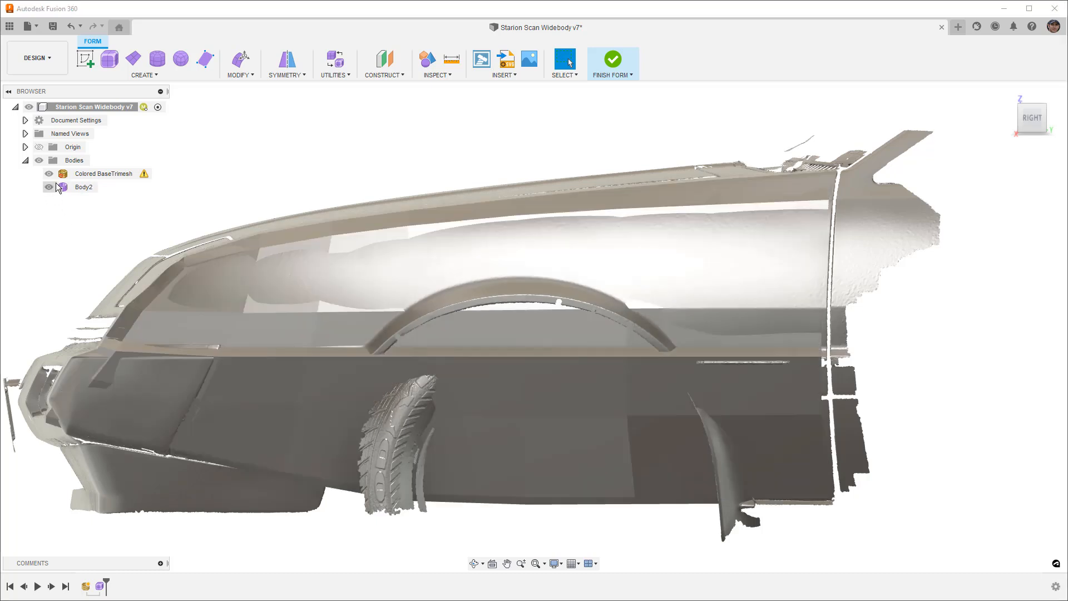
left_click(49, 174)
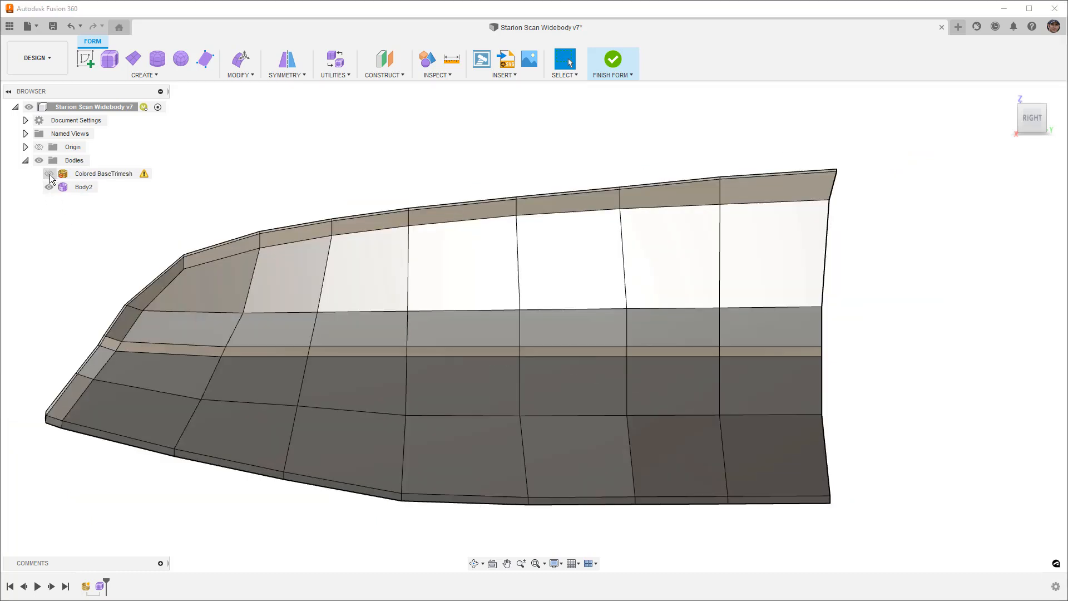
left_click(403, 216)
middle_click_drag(365, 267, 457, 264, "shift")
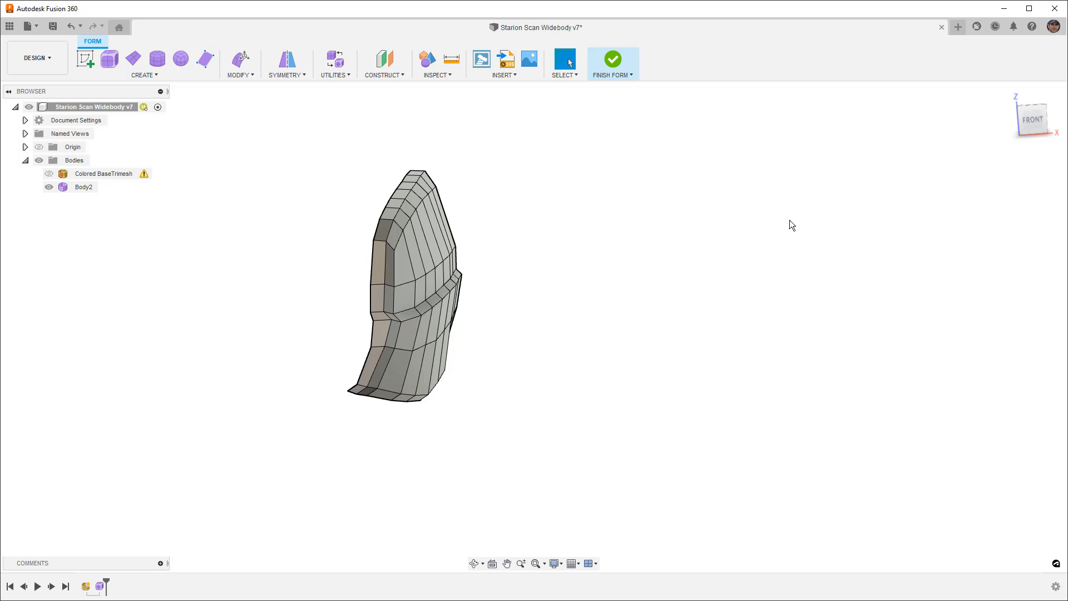
middle_click_drag(926, 196, 782, 221, "shift")
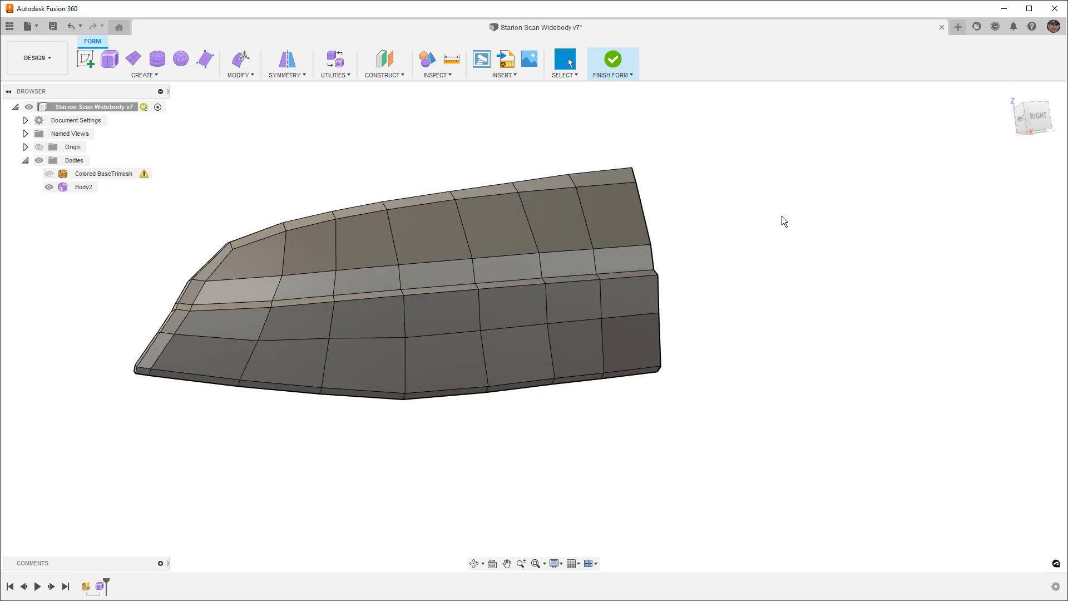
left_click(1034, 117)
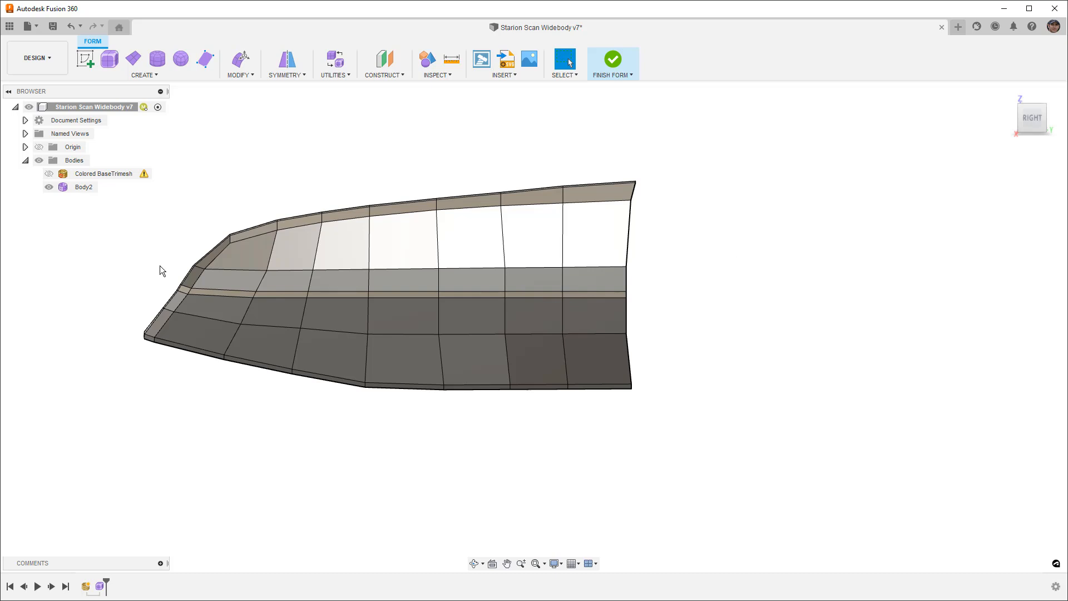
- Show the Colored BaseTrimesh scan, compare it with Body2, and leave Body2 hidden
left_click(48, 174)
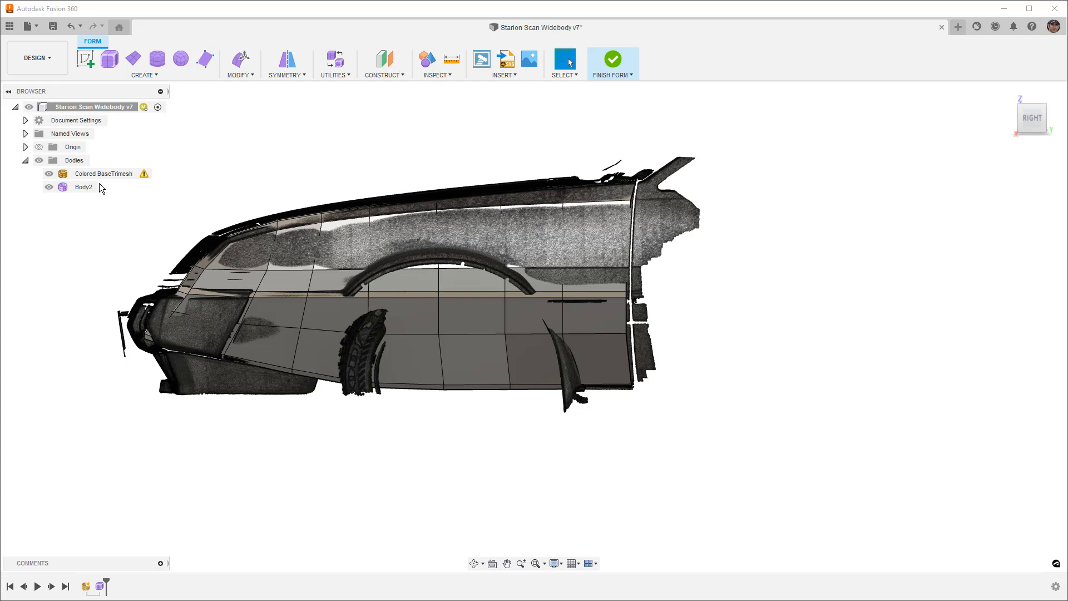
left_click(49, 187)
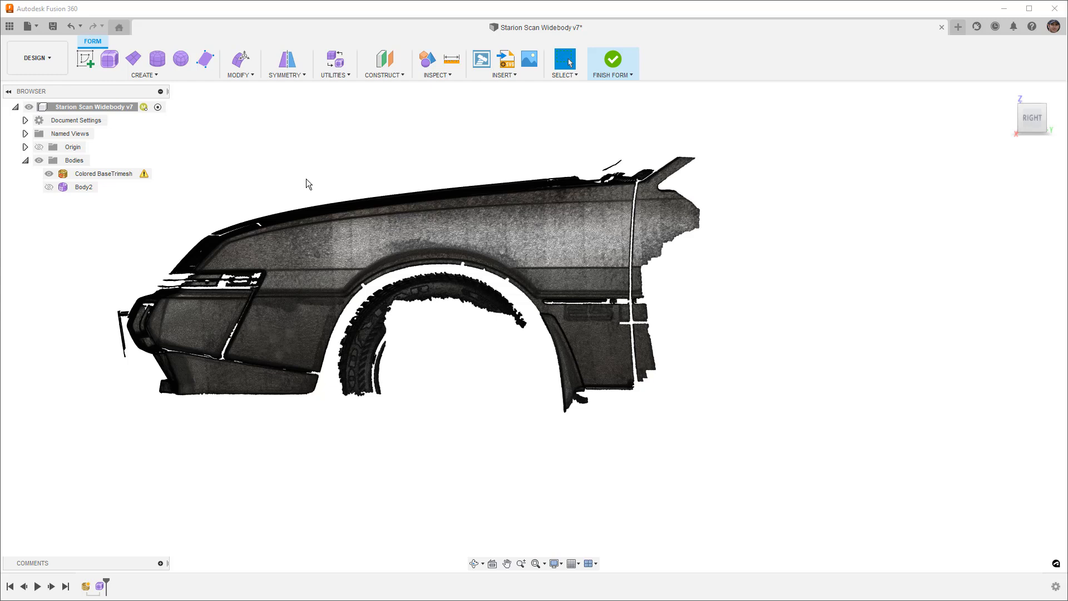
left_click(49, 188)
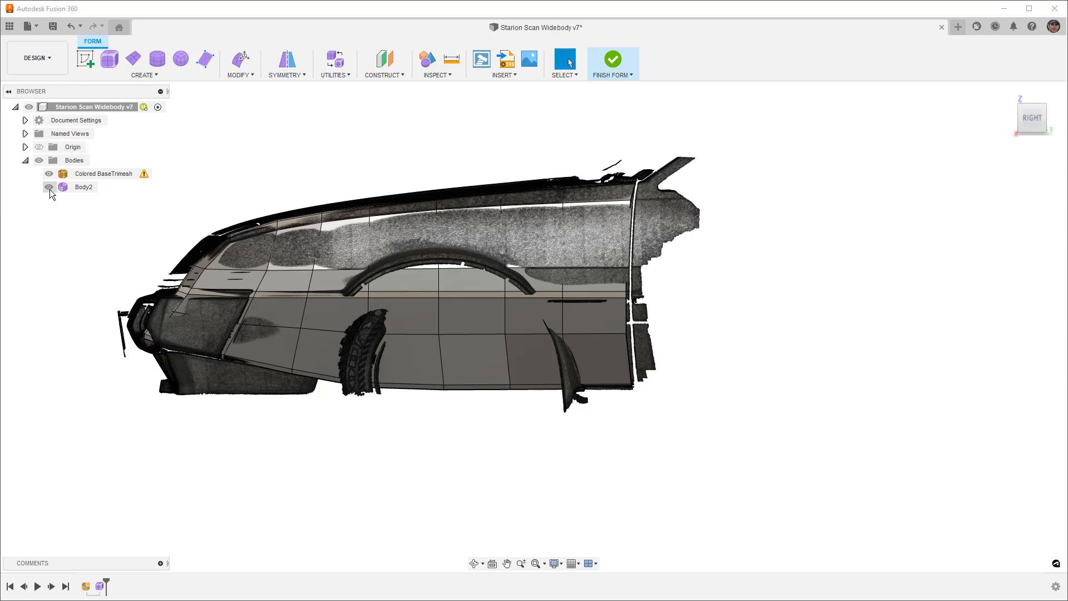
left_click(49, 188)
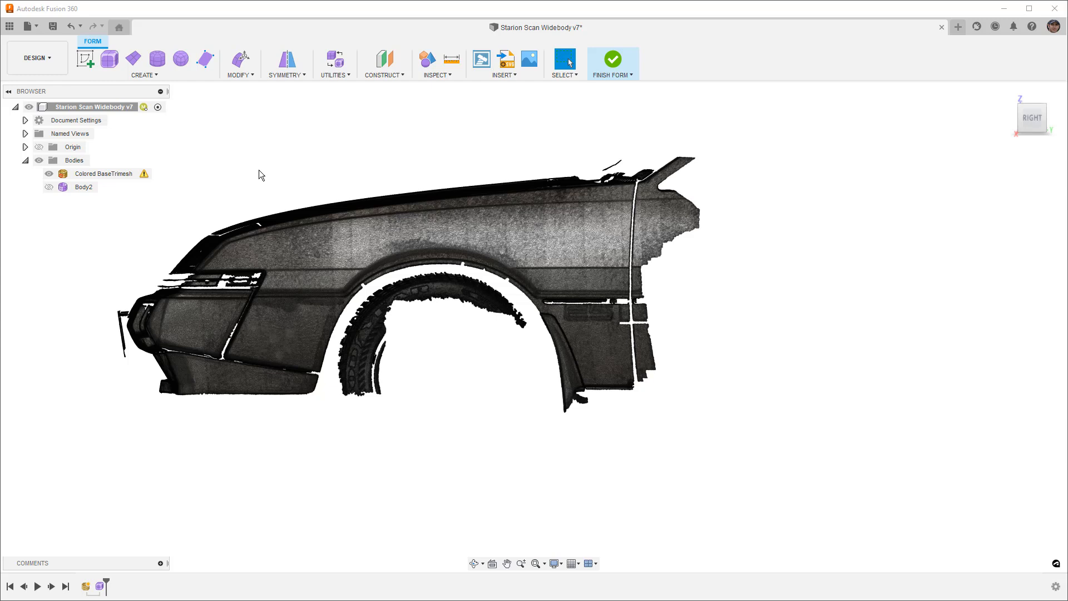
- Start a one-sided form Cylinder on the side plane, centred in the wheel opening, about 652 mm in diameter
left_click(158, 60)
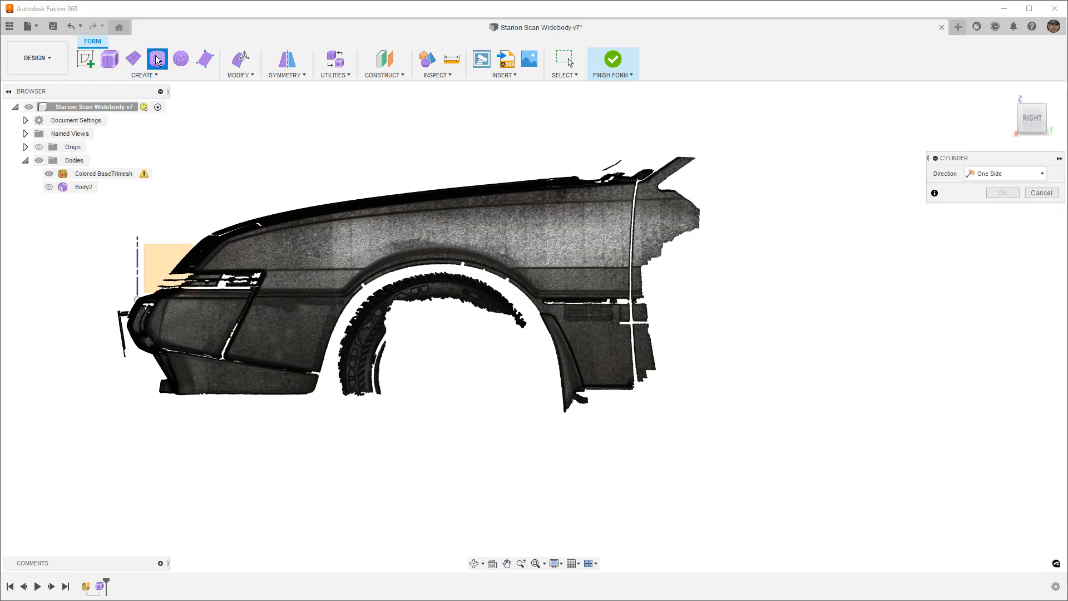
left_click(170, 255)
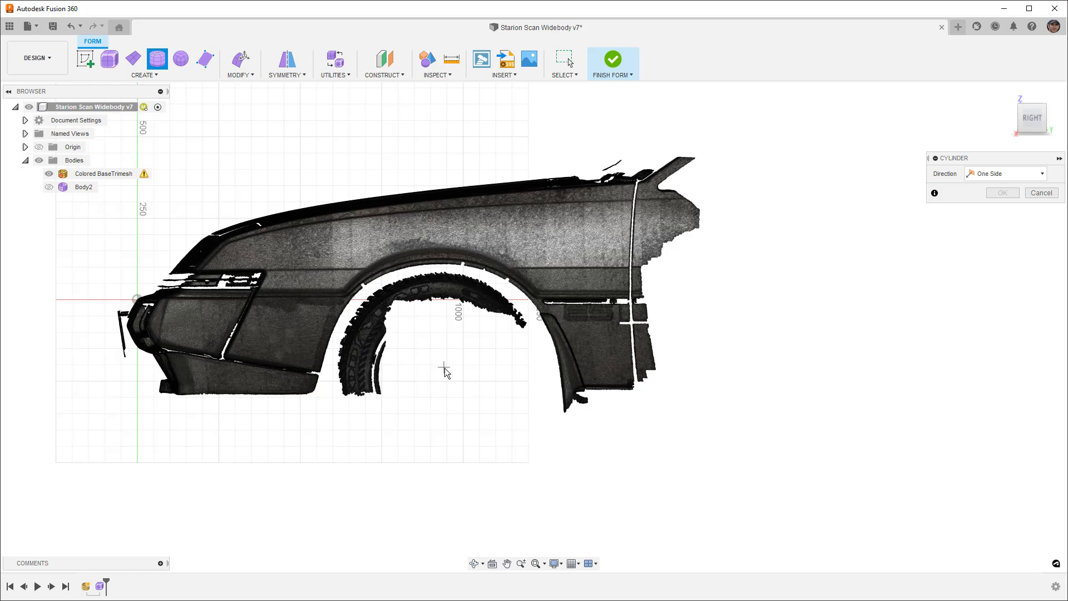
left_click(444, 370)
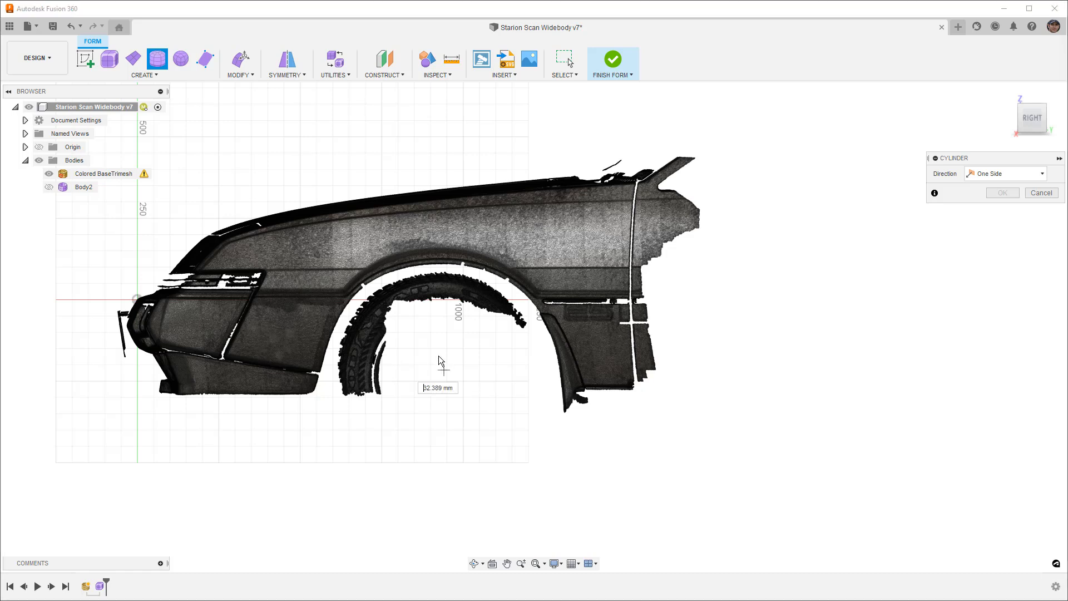
left_click(442, 269)
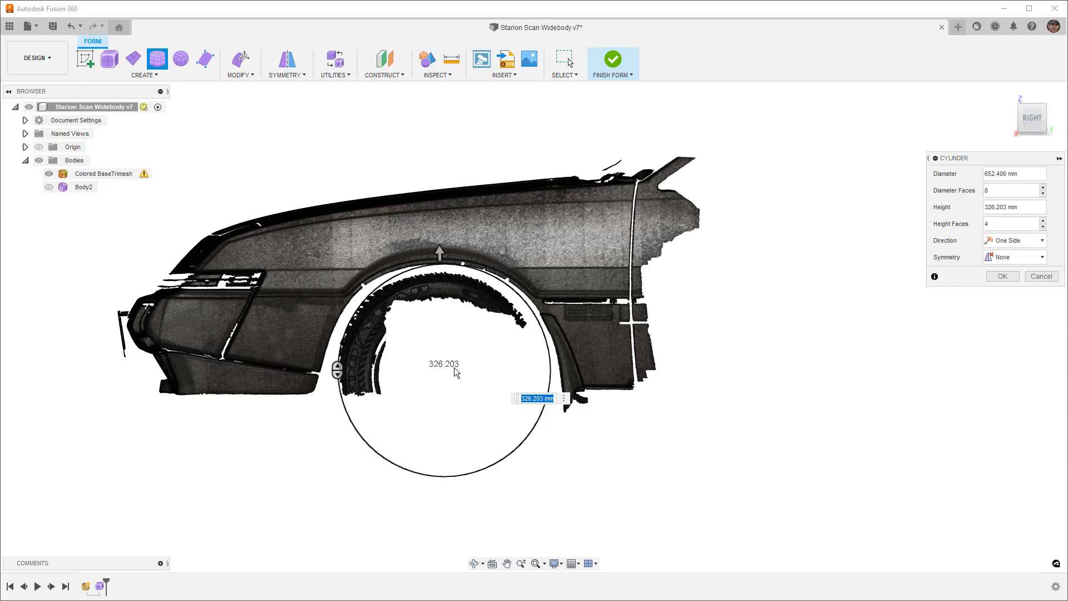
- Reduce the cylinder to 1 height face and set its height to 50 mm
middle_click_drag(423, 385, 484, 359, "shift")
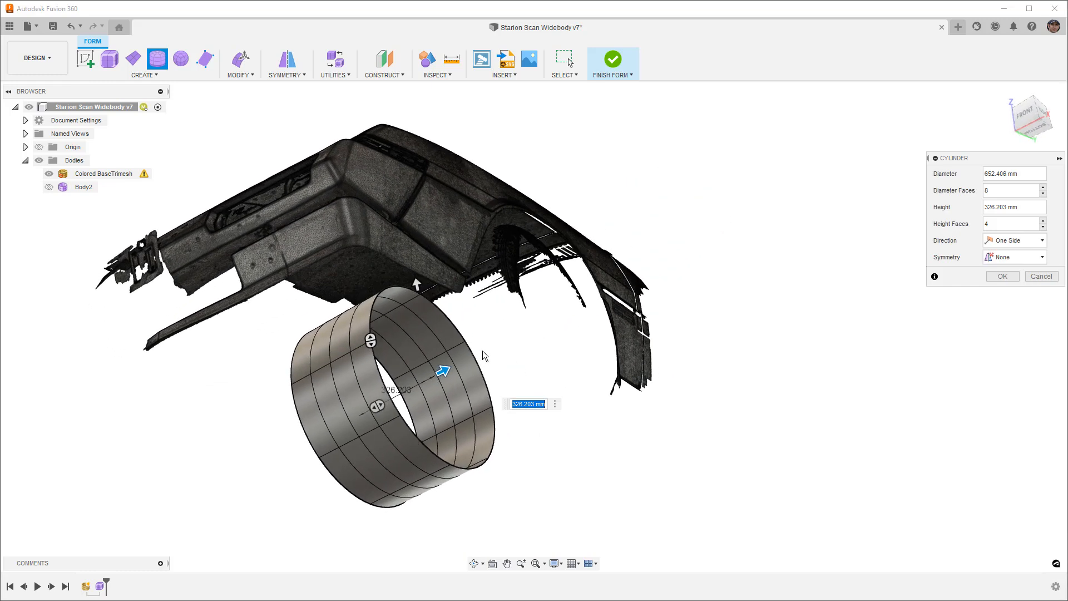
left_click(378, 406)
left_click_drag(378, 407, 359, 416)
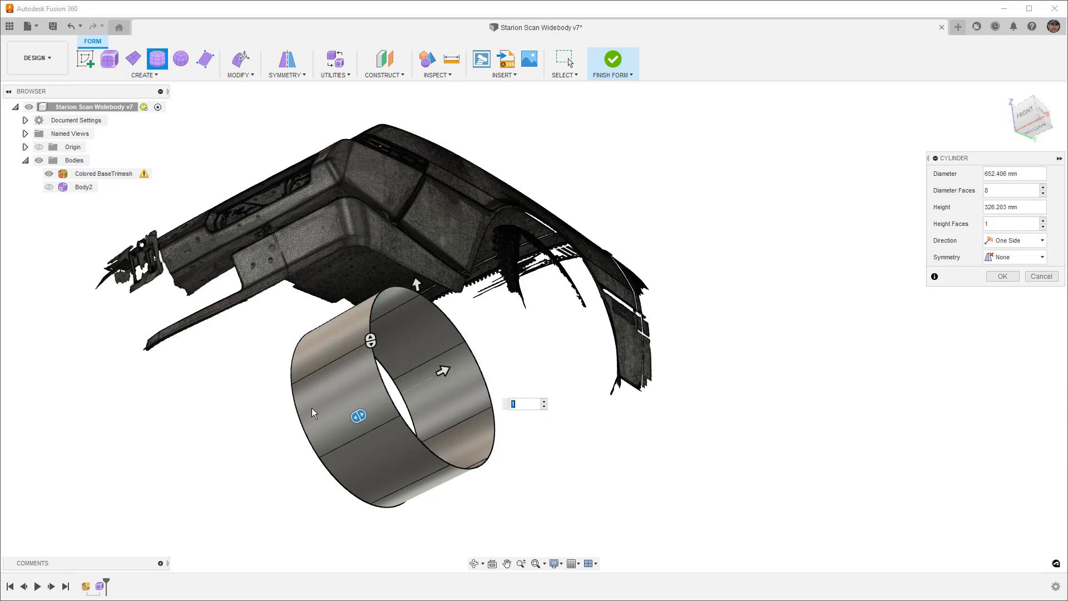
left_click_drag(442, 371, 382, 402)
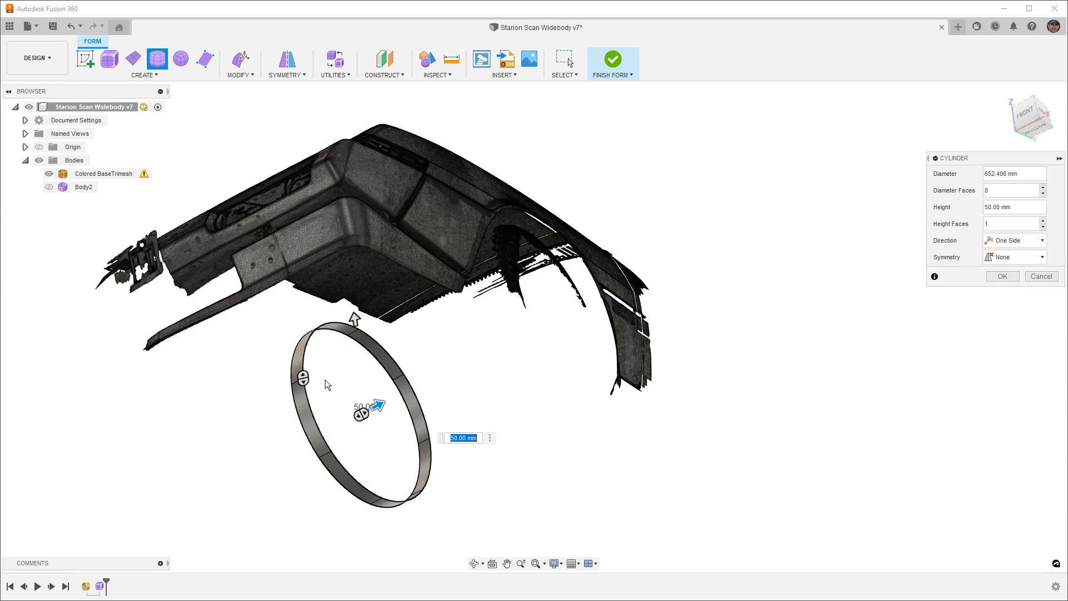
- Set the cylinder to 16 diameter faces and create it
left_click(304, 379)
left_click_drag(305, 380, 367, 472)
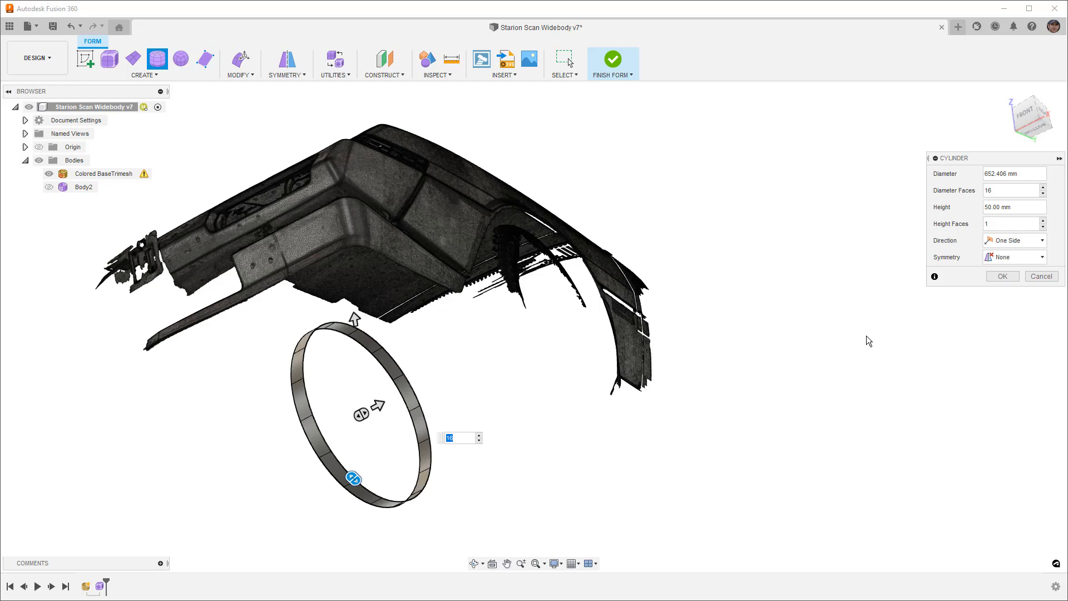
left_click(999, 278)
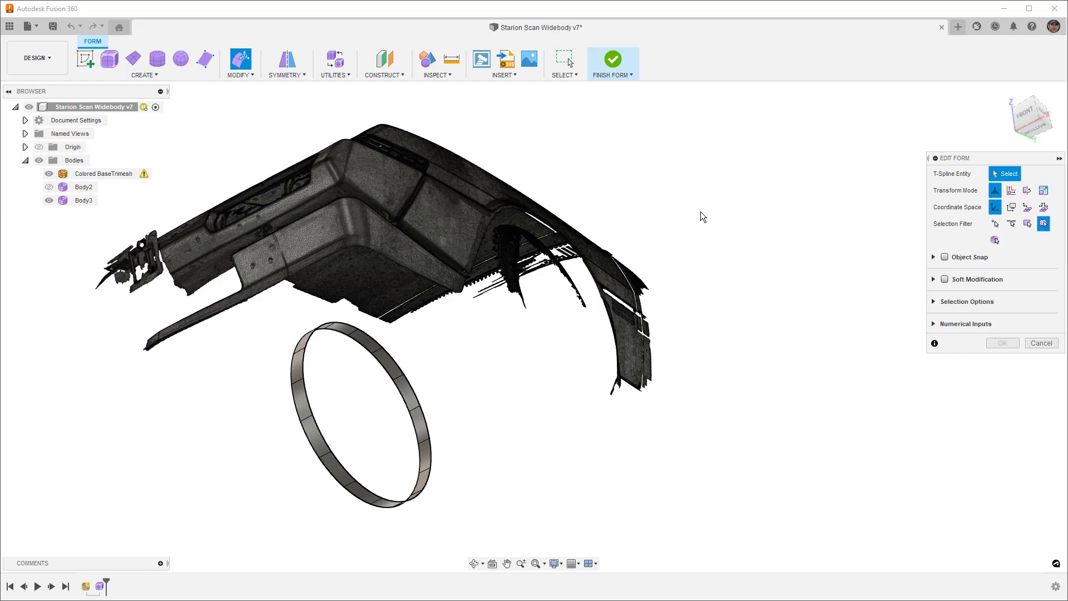
- Select the whole ring body with the body selection filter in Edit Form and move it 800 mm along X to the fender
left_click(996, 241)
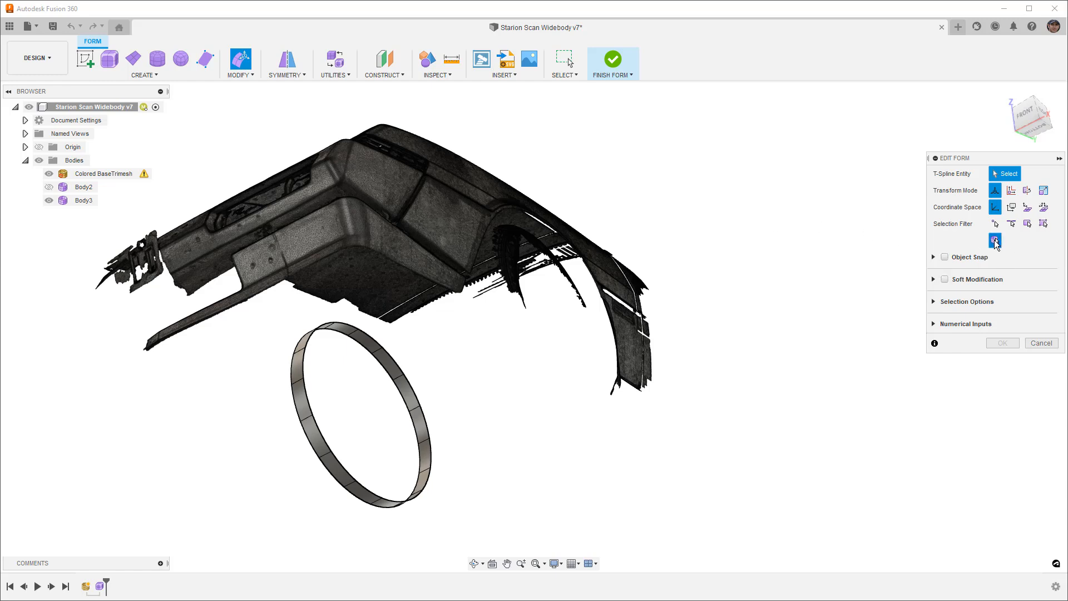
left_click(383, 362)
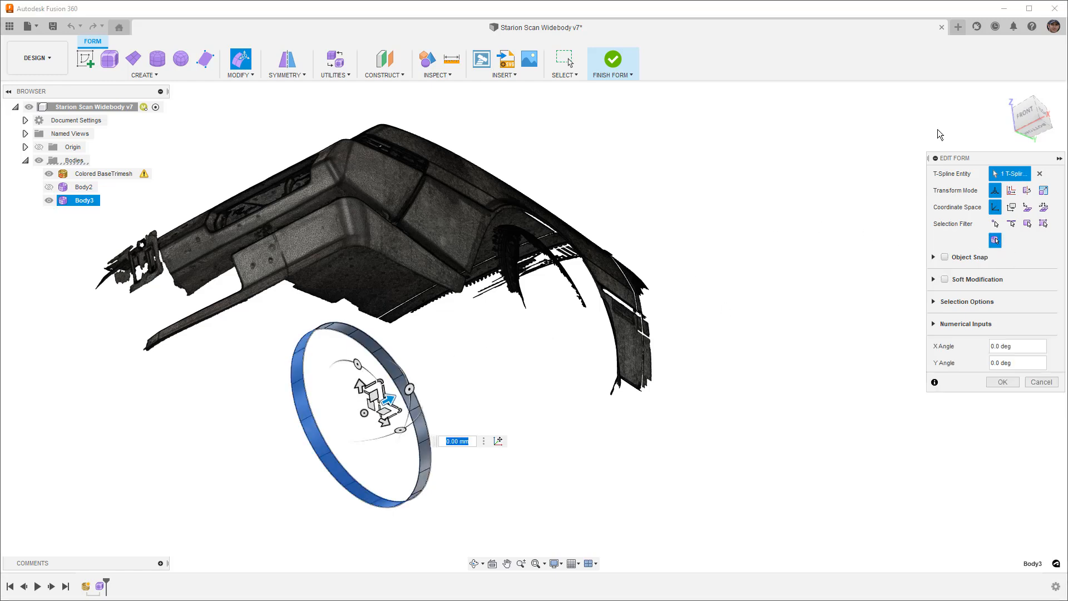
left_click(1021, 114)
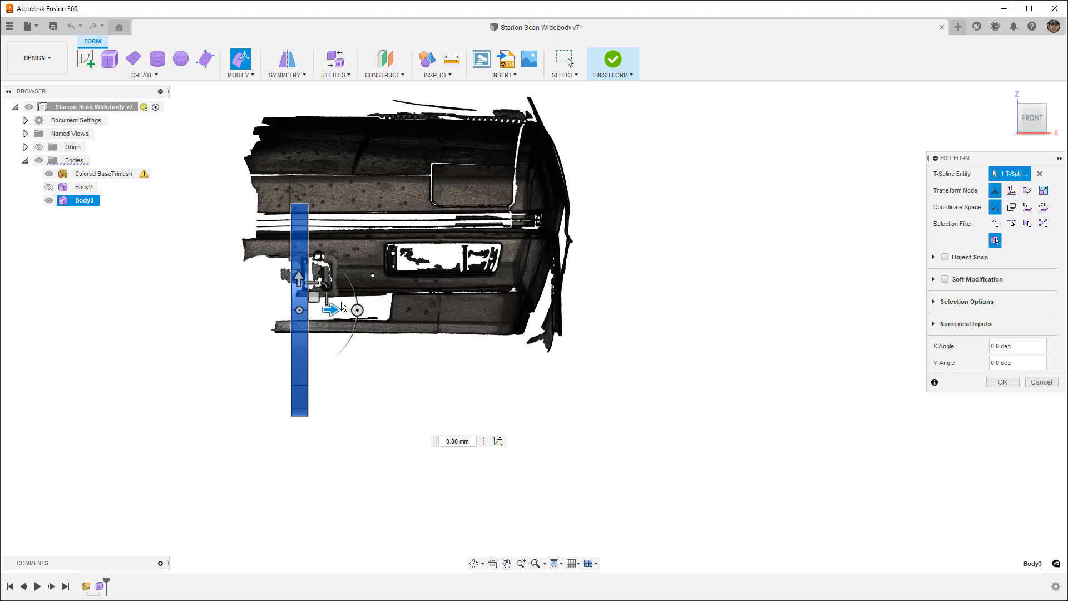
left_click_drag(330, 309, 584, 299)
- Shift the ring body -10 mm along X, slightly inward from the outer edge of the wheel arch
scroll(557, 234, "up", 5)
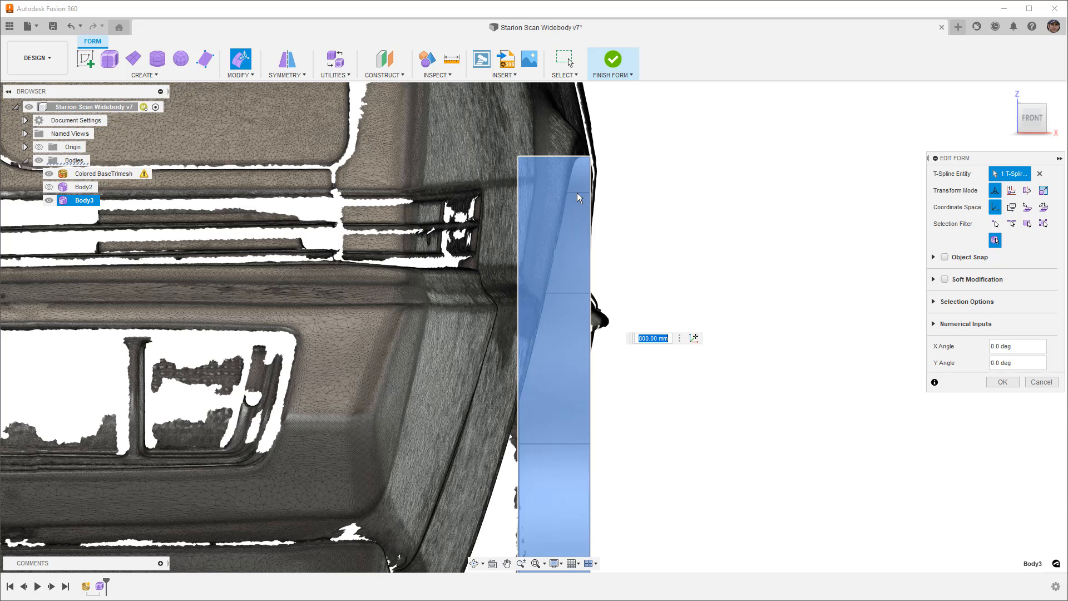
middle_click_drag(620, 399, 609, 346)
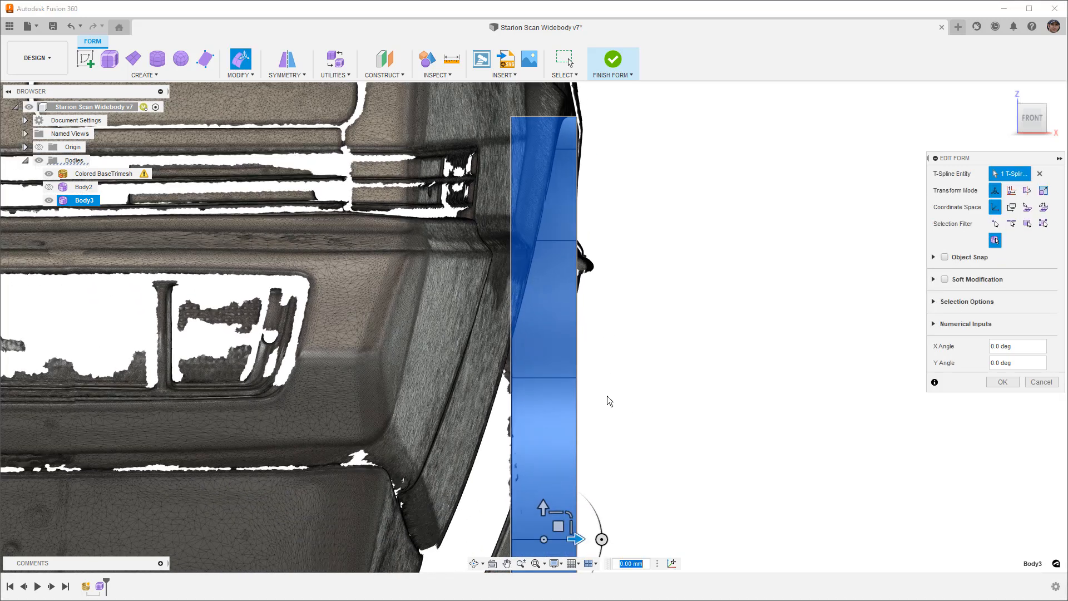
scroll(607, 398, "down", 2)
left_click_drag(584, 524, 576, 526)
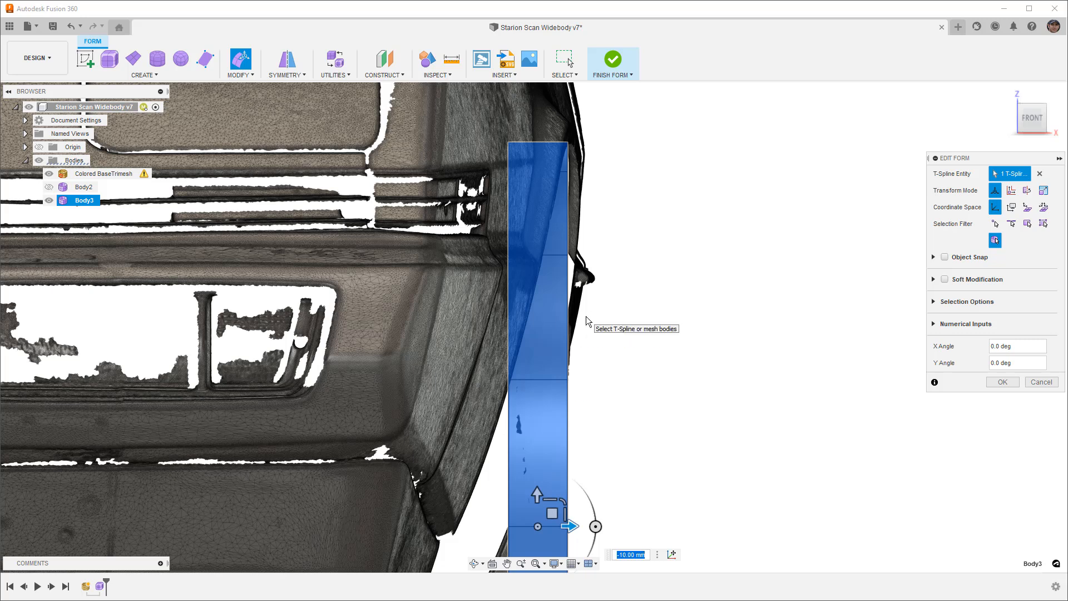
- Extend the ring inward by moving its 16-edge inner loop -125 mm along X, and accept the form edit
scroll(590, 317, "down", 1)
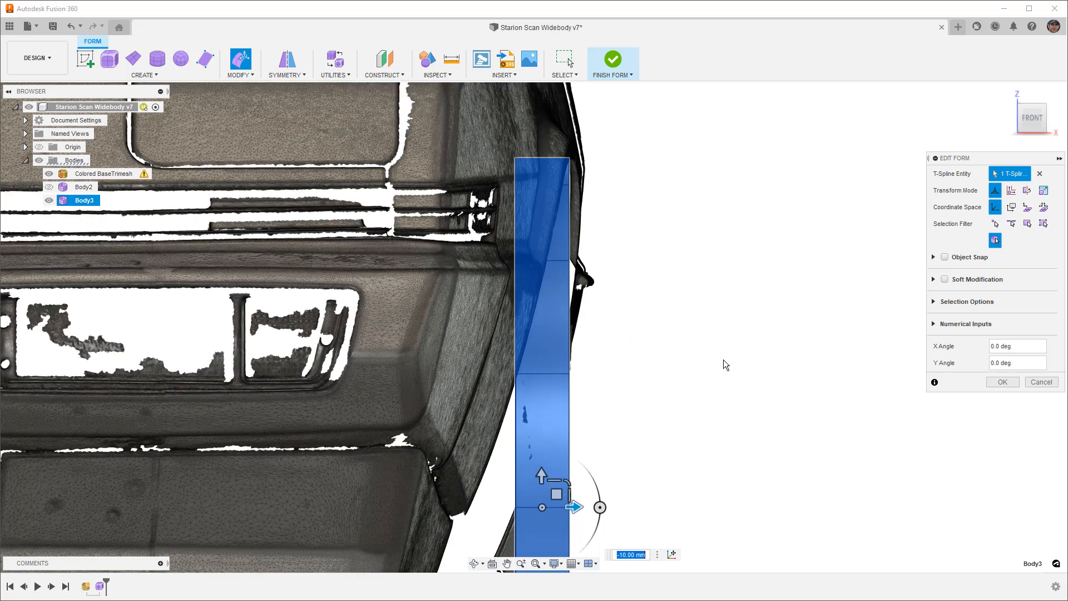
scroll(797, 292, "down", 1)
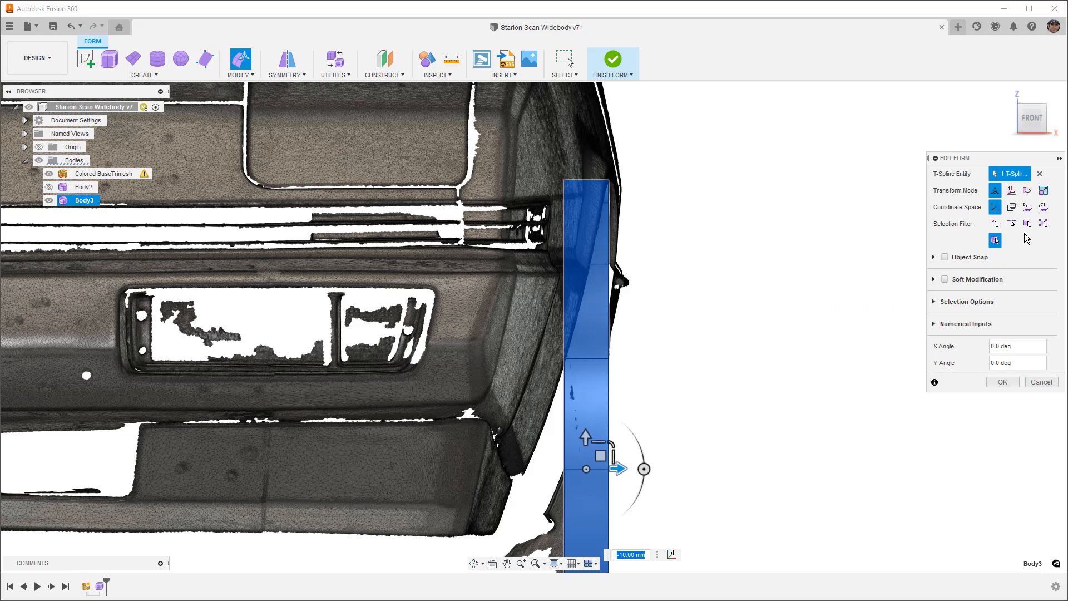
left_click(1044, 223)
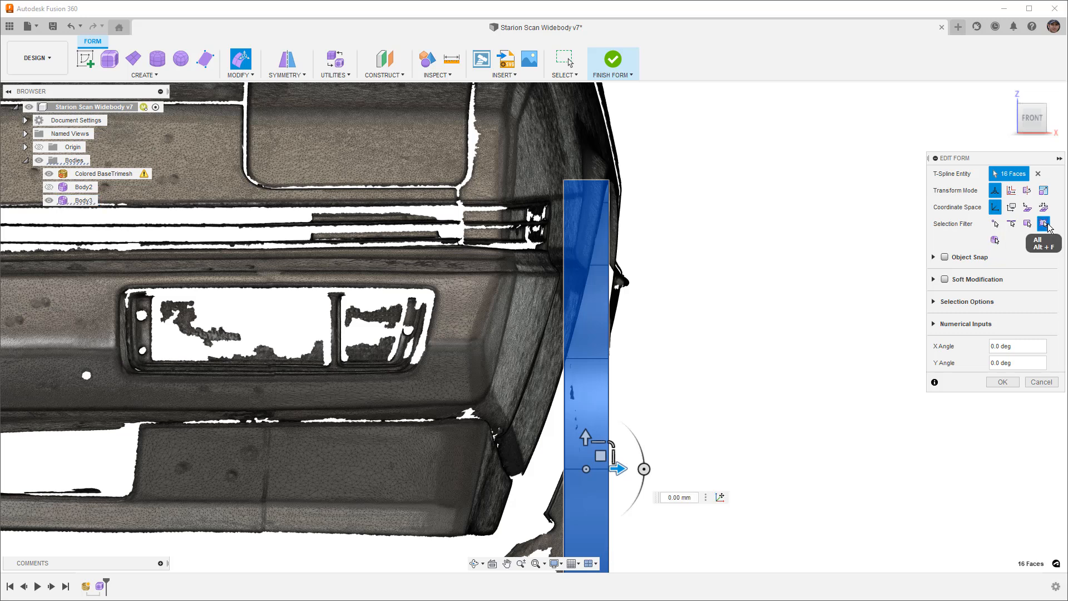
left_click(713, 293)
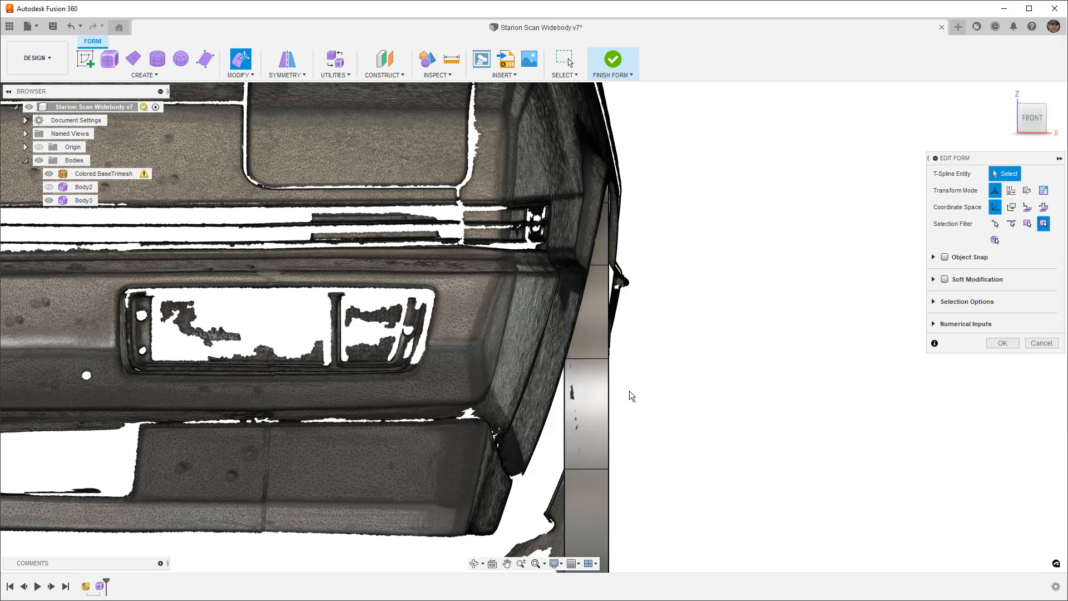
double_click(565, 402)
scroll(592, 396, "down", 3)
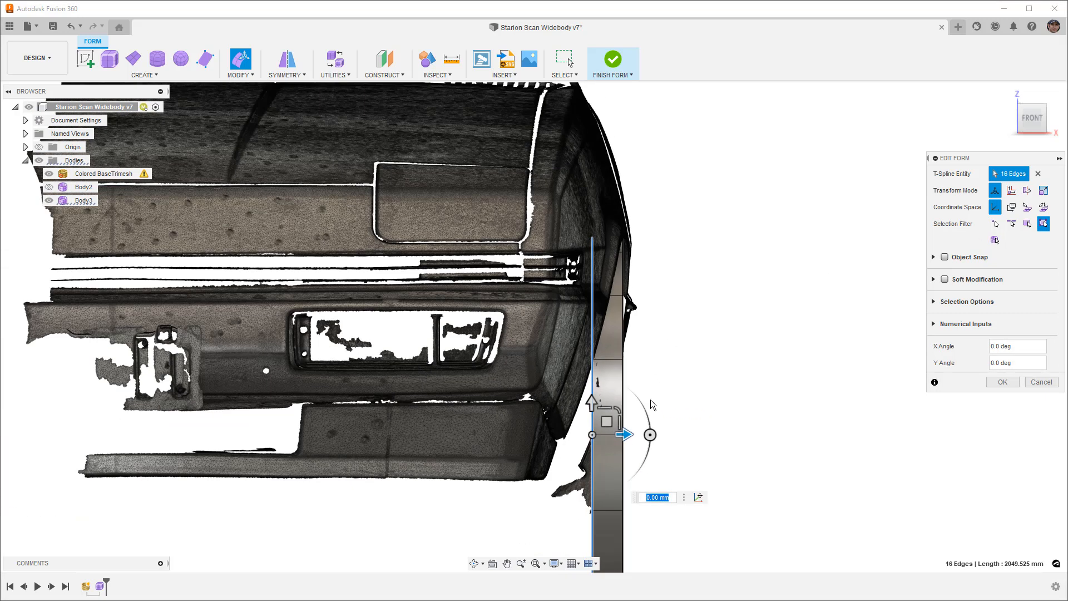
left_click_drag(616, 433, 551, 435)
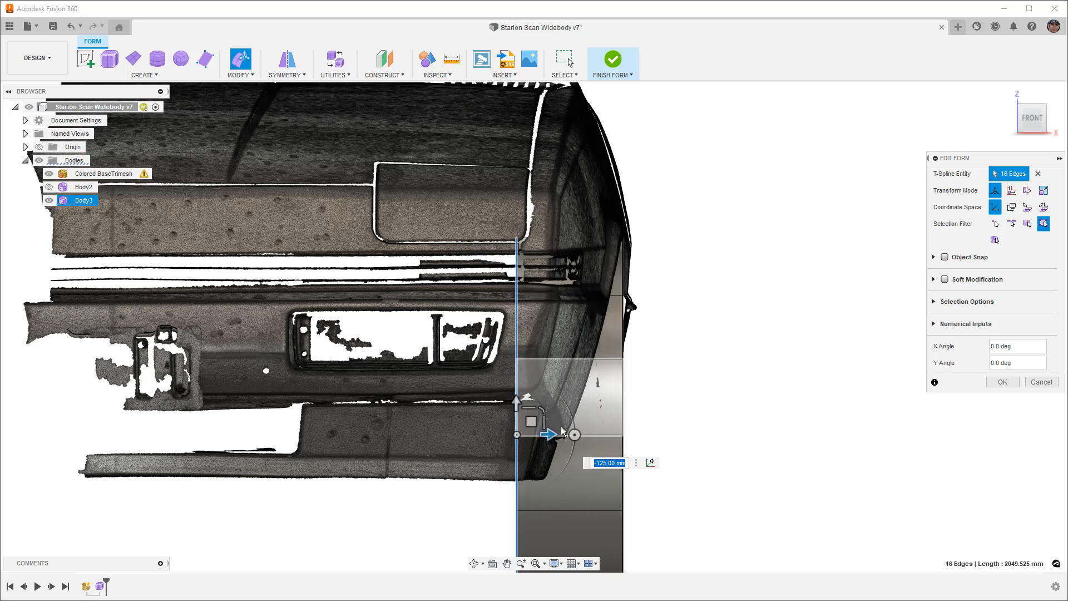
left_click(659, 379)
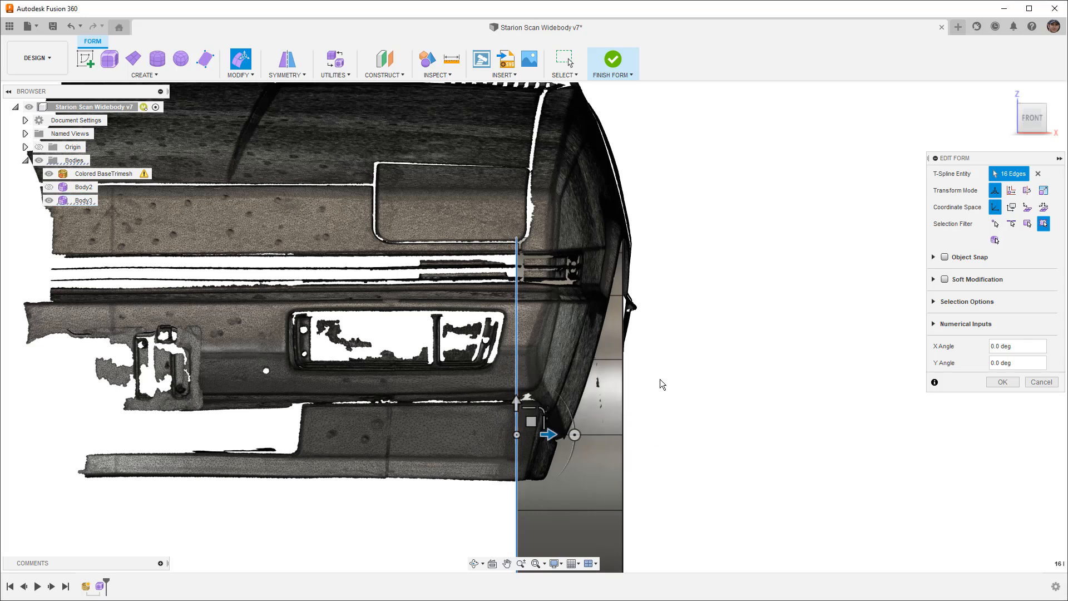
scroll(660, 376, "down", 1)
scroll(660, 370, "down", 1)
left_click(1003, 343)
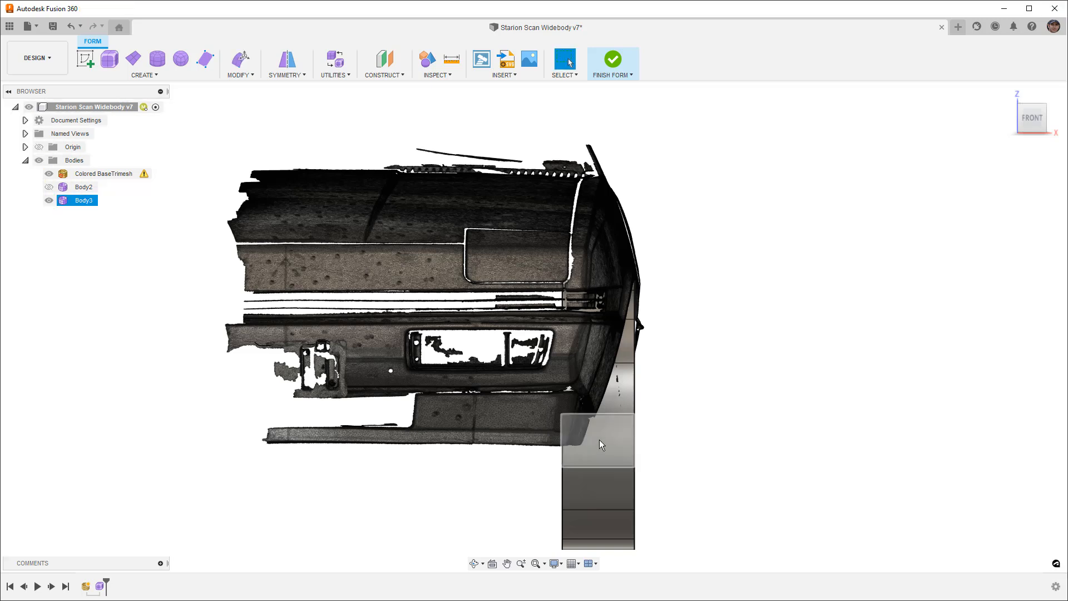
- Delete the faces of the ring's lower half so only the arch over the wheel remains
left_click_drag(517, 413, 497, 387)
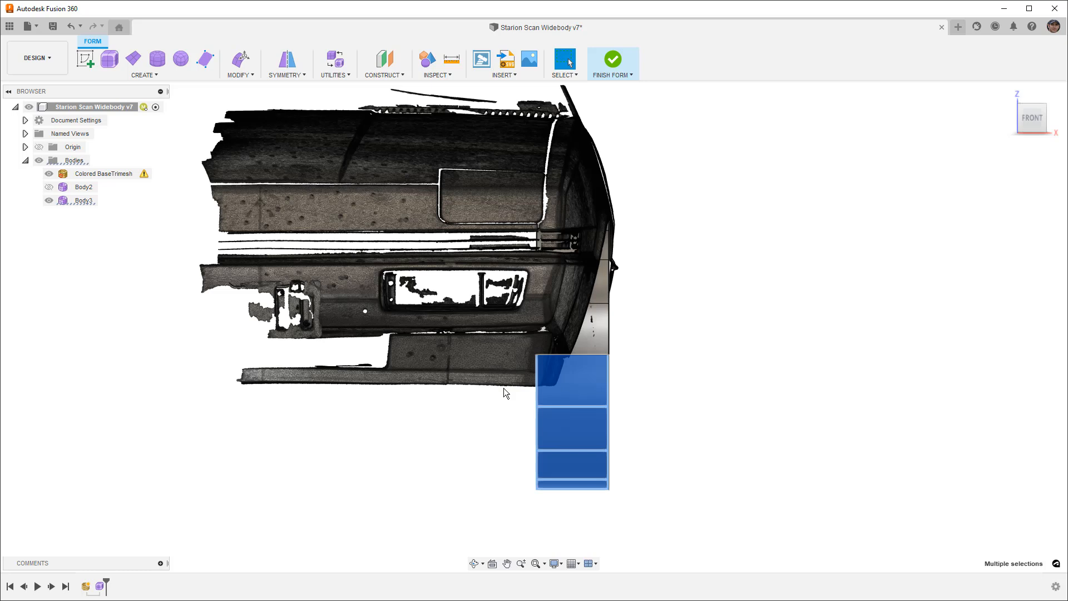
key("Delete")
middle_click_drag(670, 408, 424, 384, "shift")
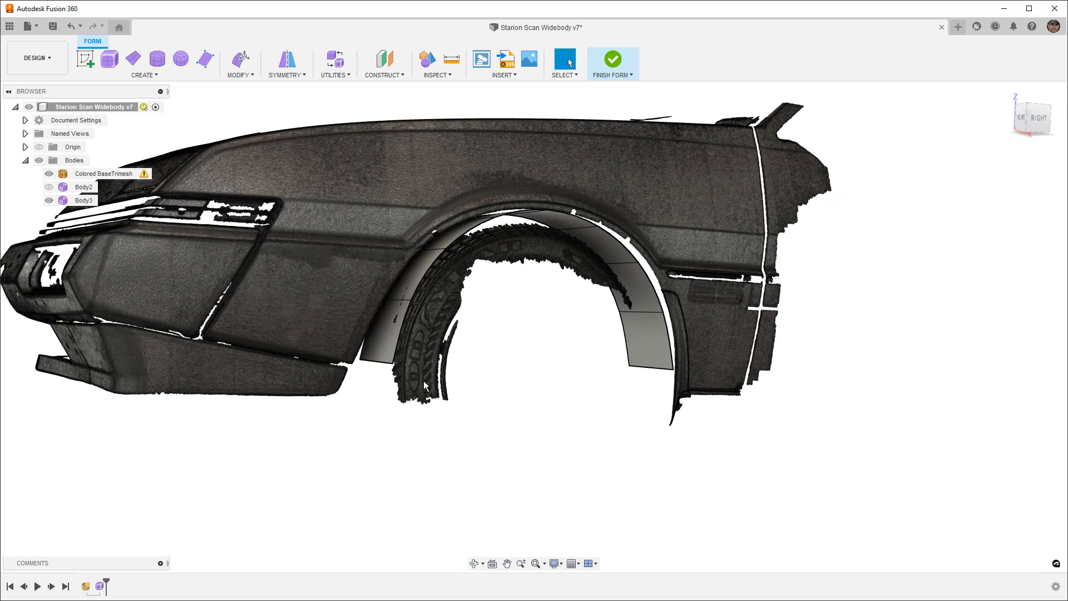
left_click(646, 367)
middle_click_drag(673, 372, 640, 371, "shift")
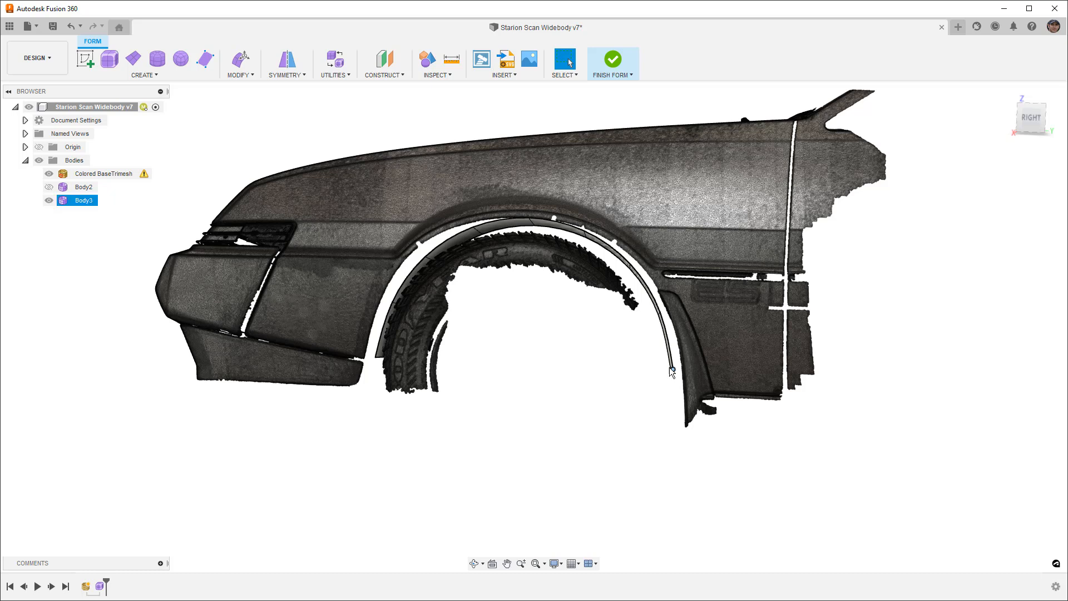
mouse_move(675, 377)
middle_mouse_down("shift")
mouse_move(706, 377)
mouse_move(679, 378)
middle_mouse_up("shift")
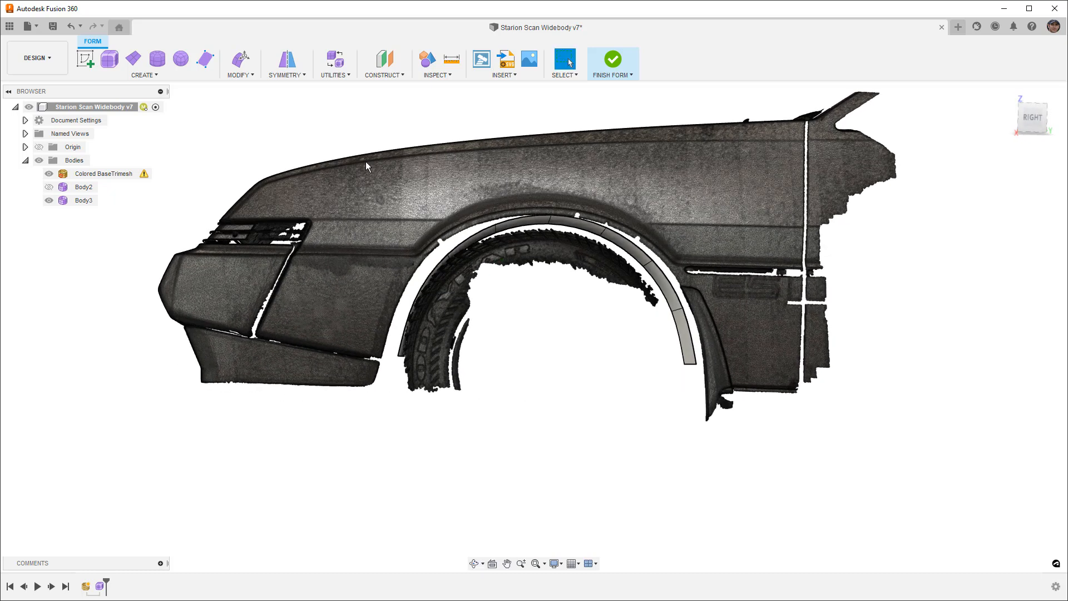
- Select the whole arch body in Edit Form and set its pivot 350 mm straight below the top of the arch
left_click(242, 59)
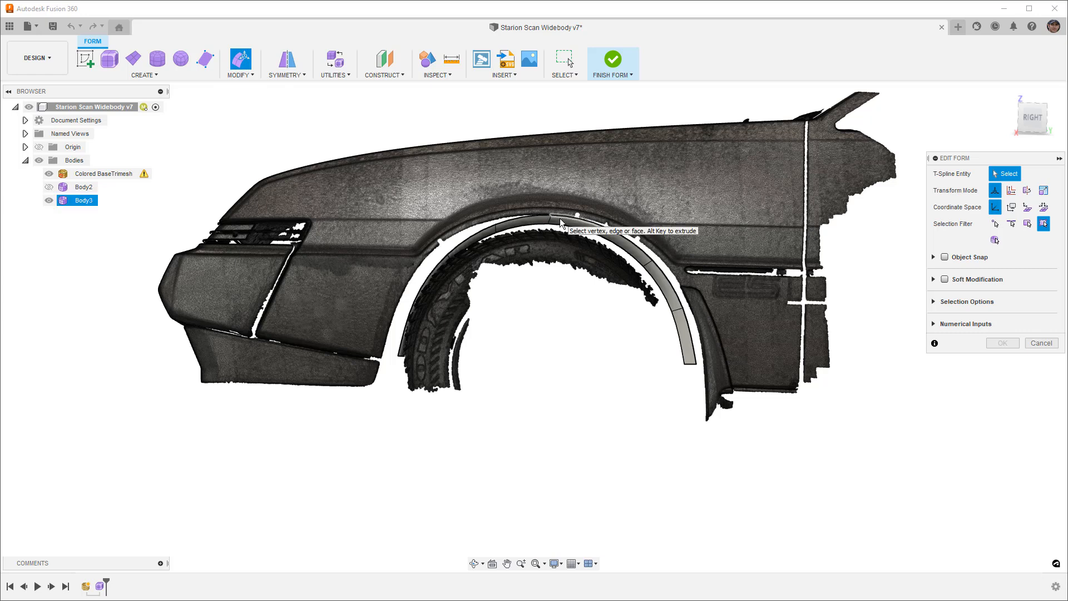
left_click(994, 241)
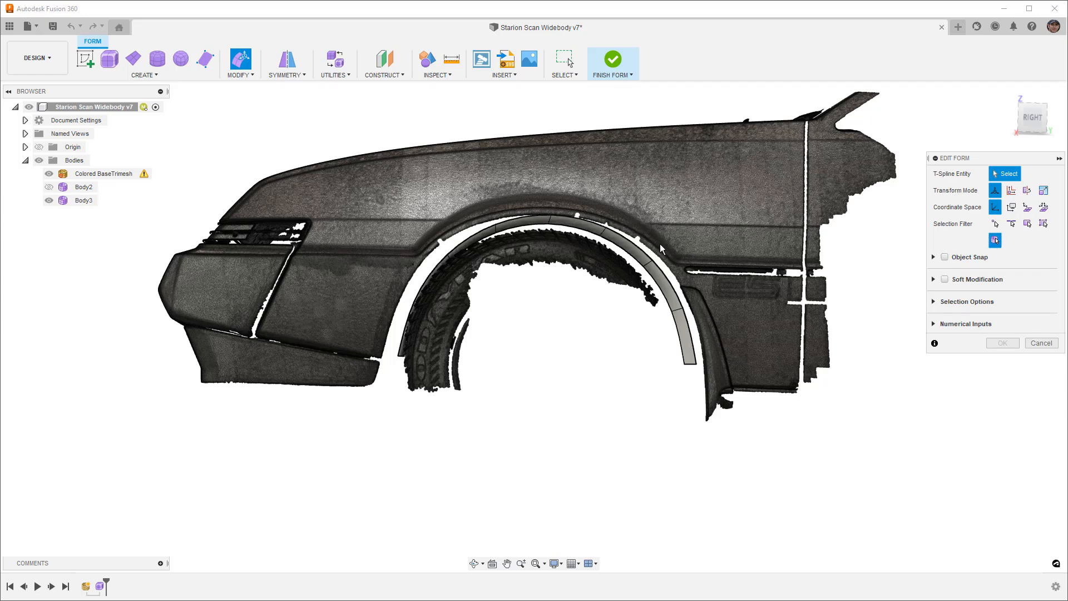
left_click(640, 252)
left_click(1033, 116)
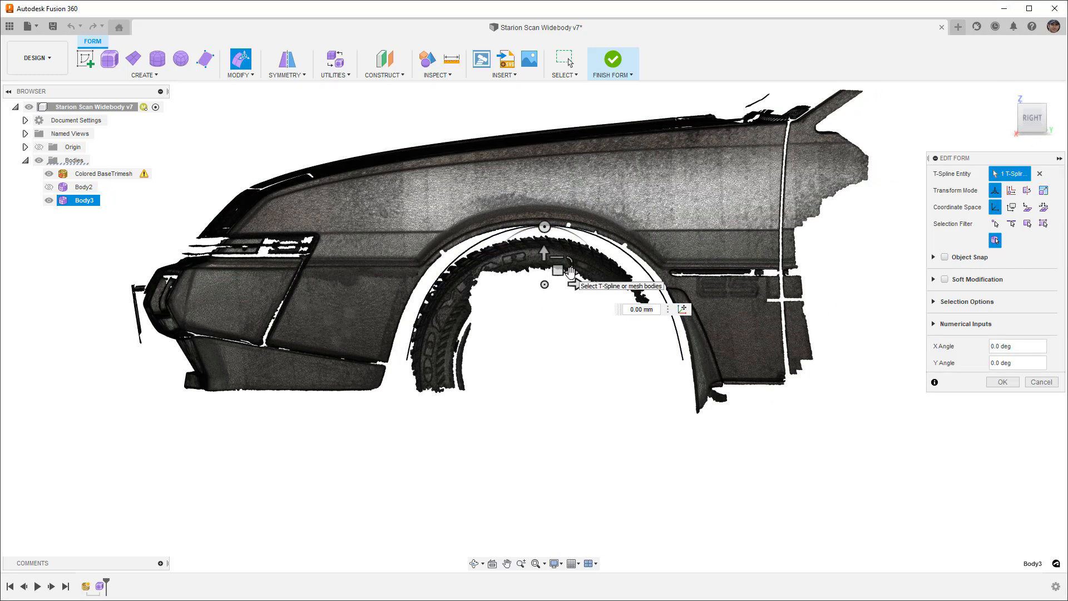
left_click(684, 310)
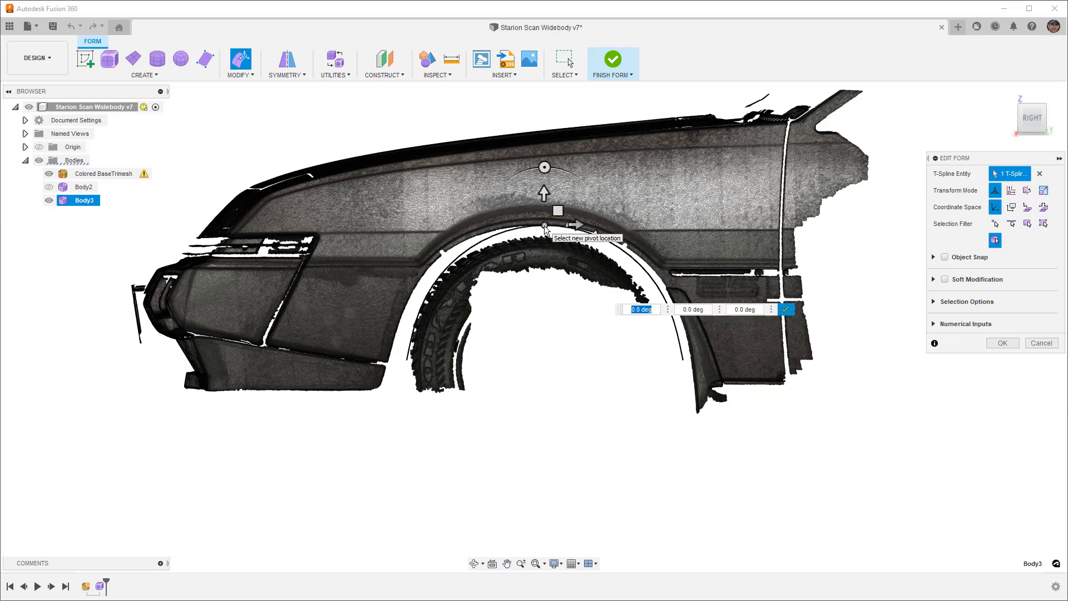
left_click(545, 225)
left_click_drag(542, 192, 553, 333)
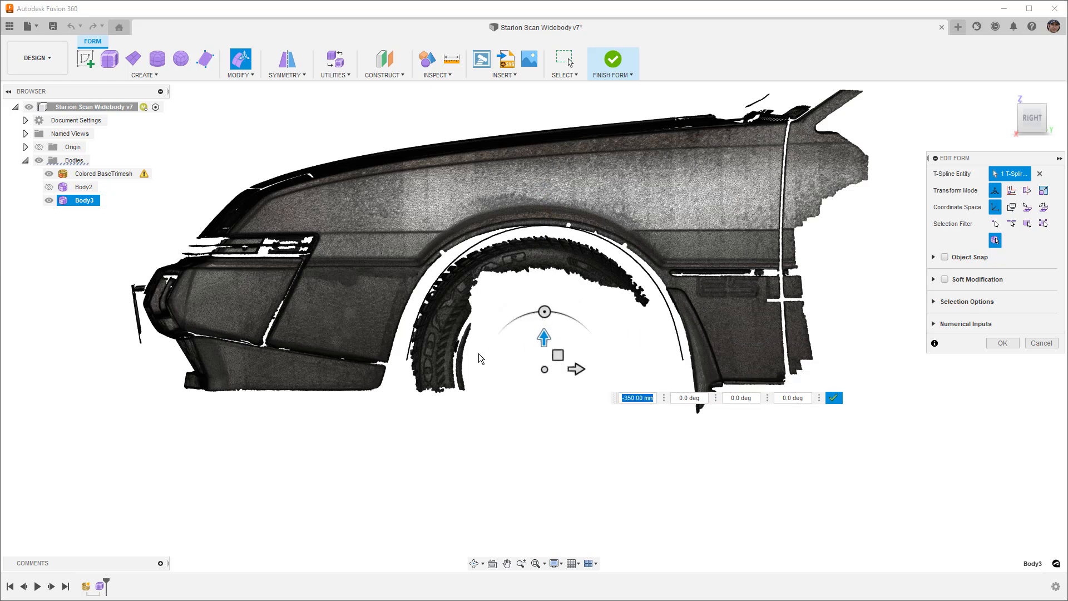
left_click(834, 398)
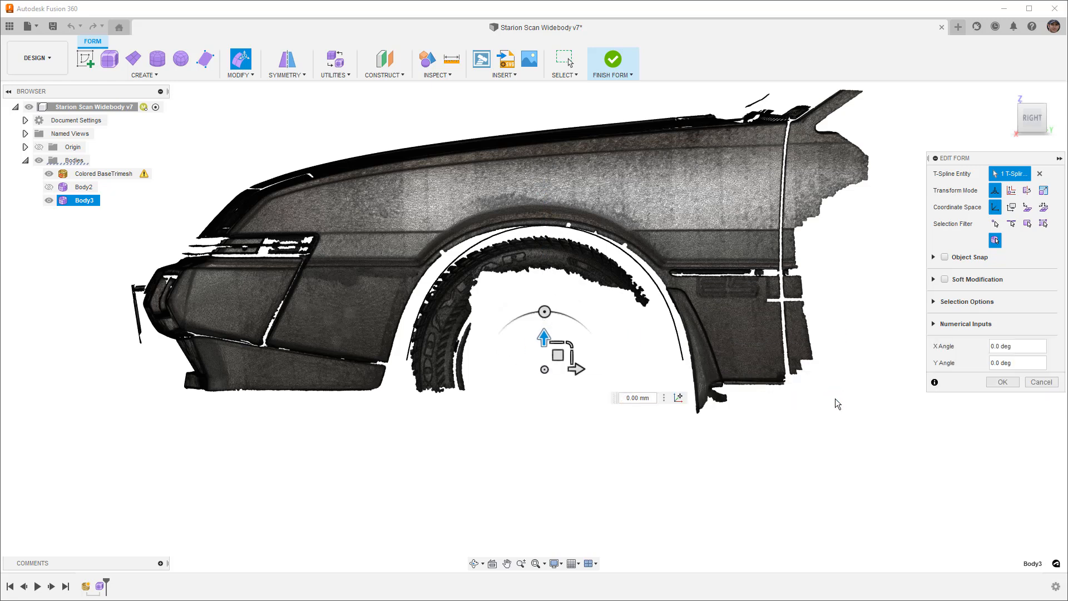
- Scale the arch body by 1.072 along Y, and restore the selection filter to All
left_click_drag(575, 366, 574, 358)
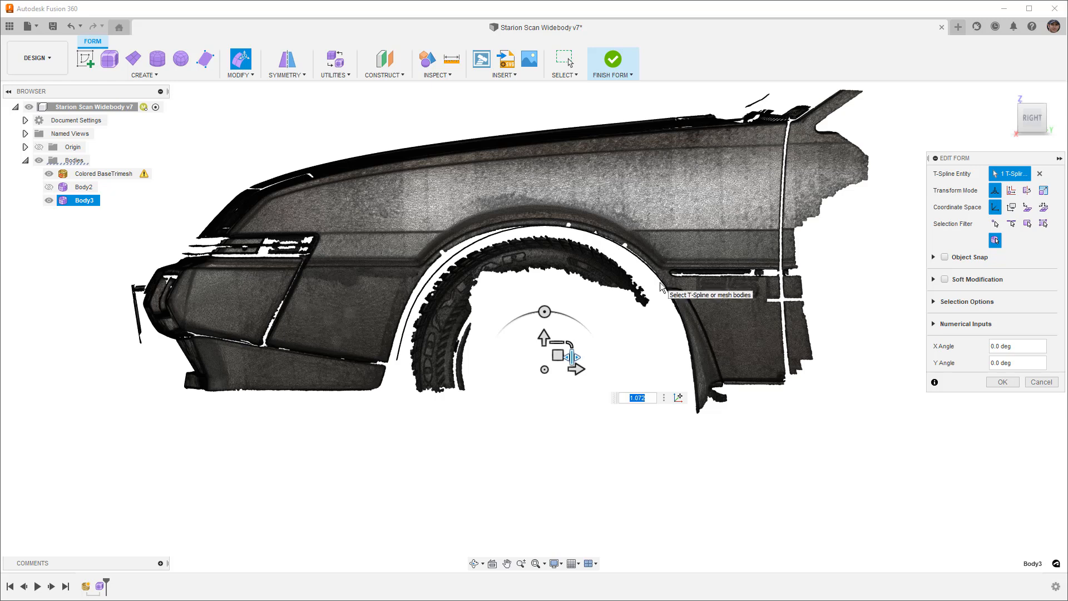
left_click(1043, 223)
left_click(576, 368)
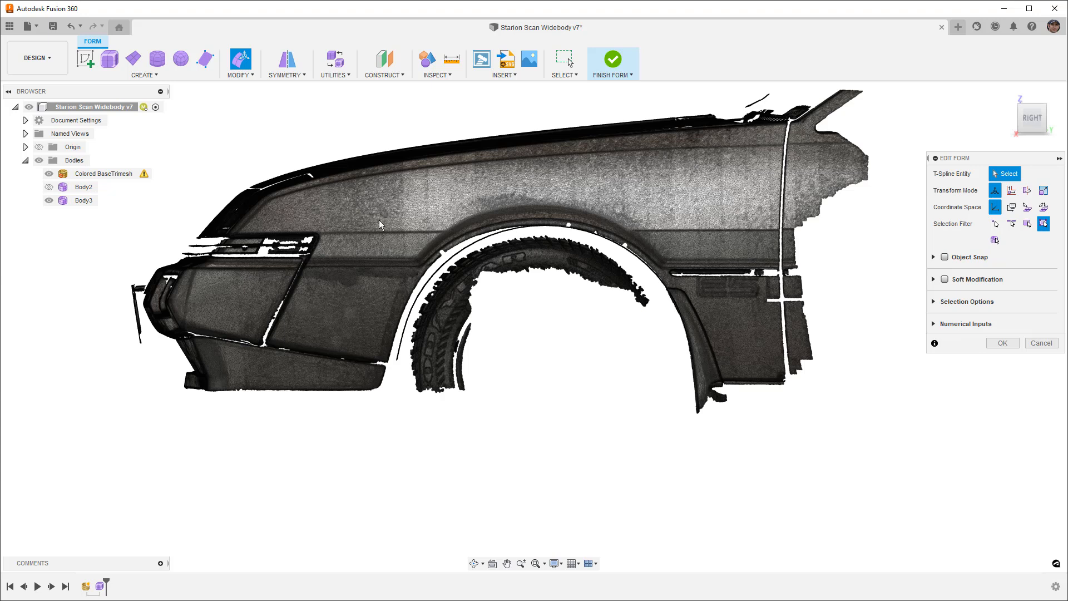
- Re-centre the pivot of the arch's front section below the arch top and scale that section by 1.049 along Y to meet the fender edge
left_click_drag(362, 226, 487, 399)
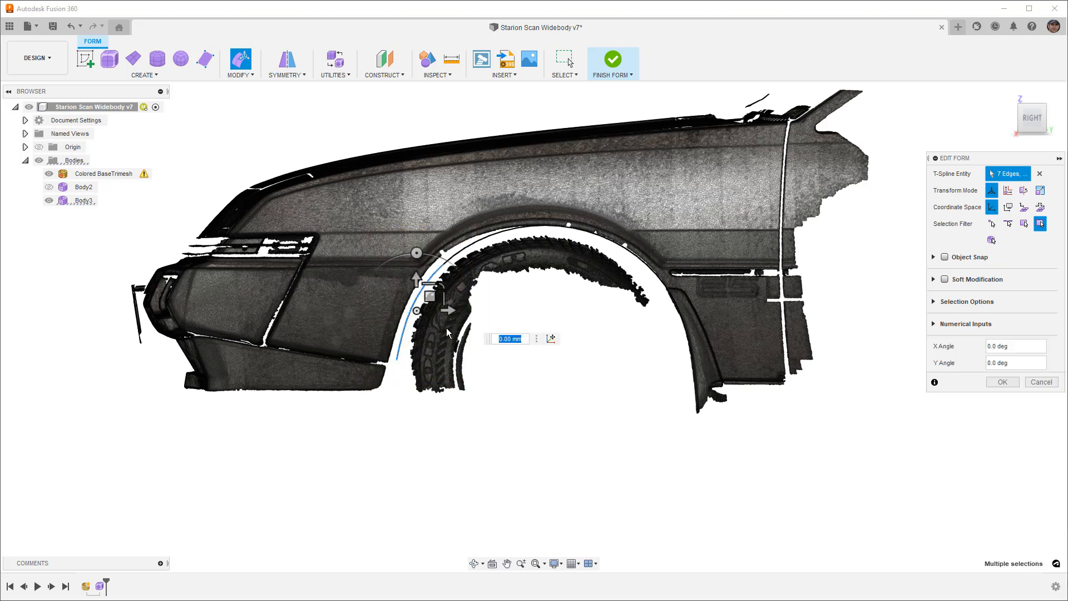
scroll(444, 309, "up", 2)
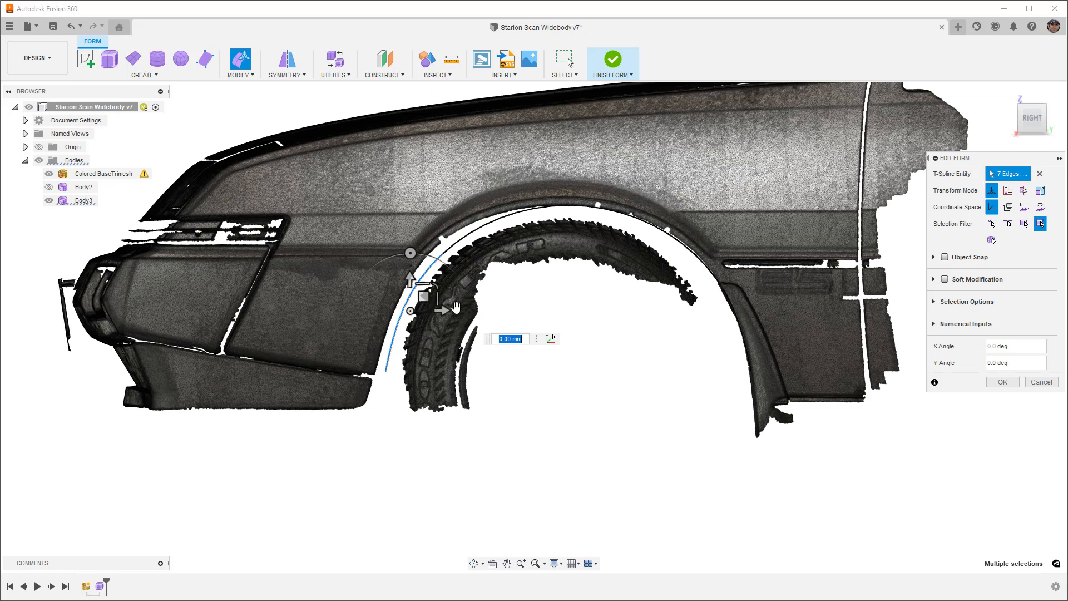
left_click(550, 339)
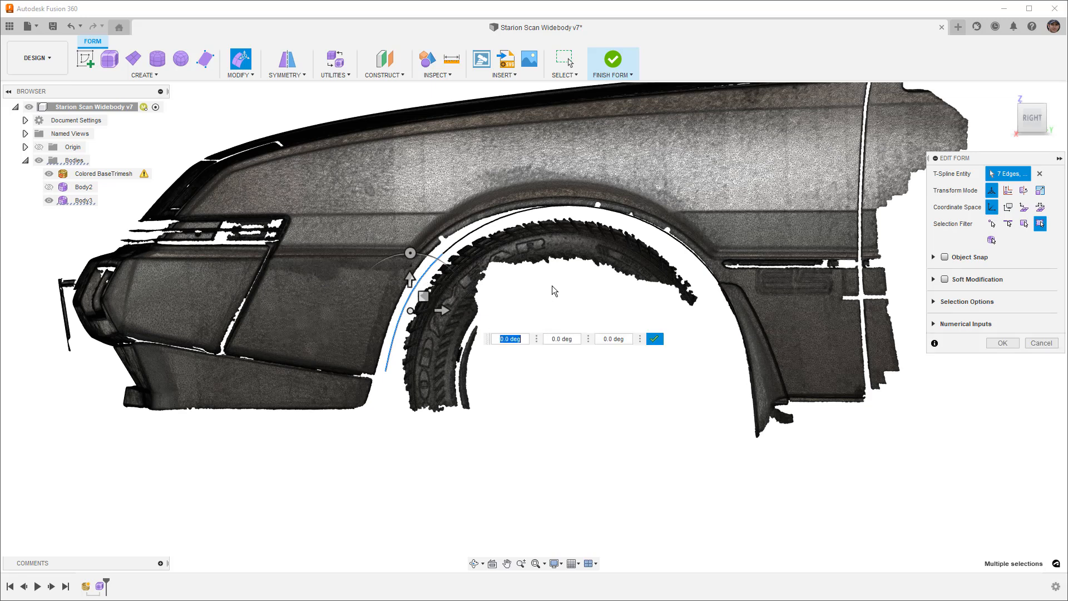
left_click(565, 207)
left_click_drag(568, 176, 568, 354)
left_click(858, 412)
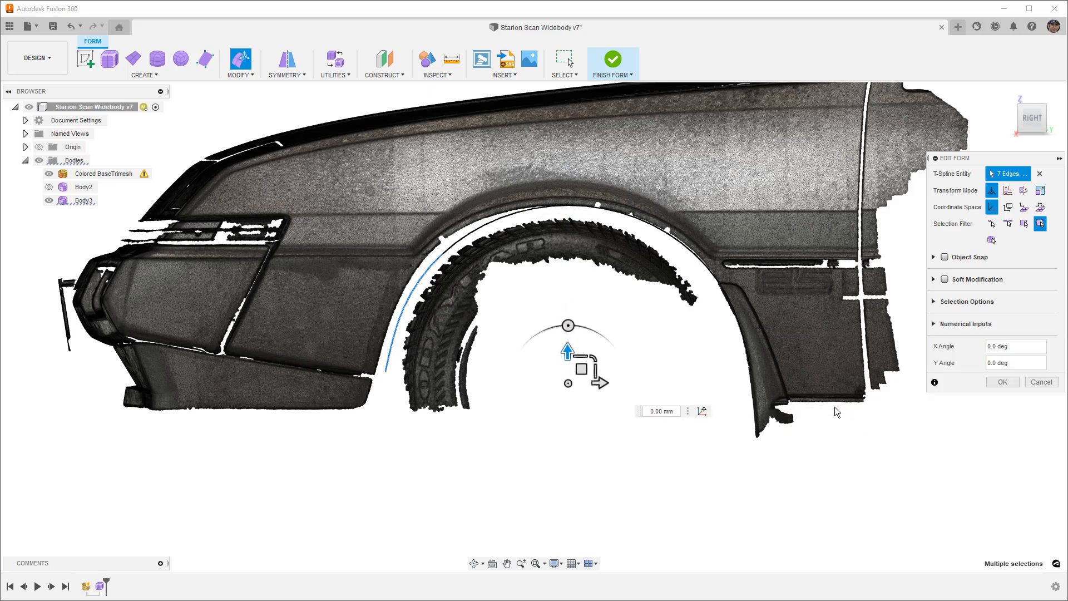
left_click_drag(593, 371, 596, 370)
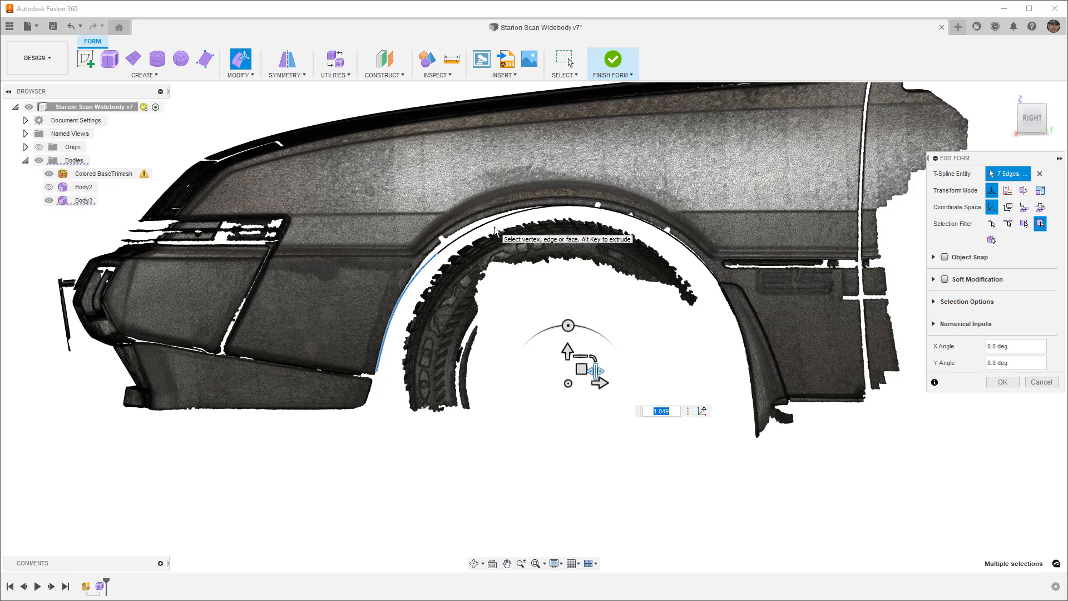
left_click(520, 302)
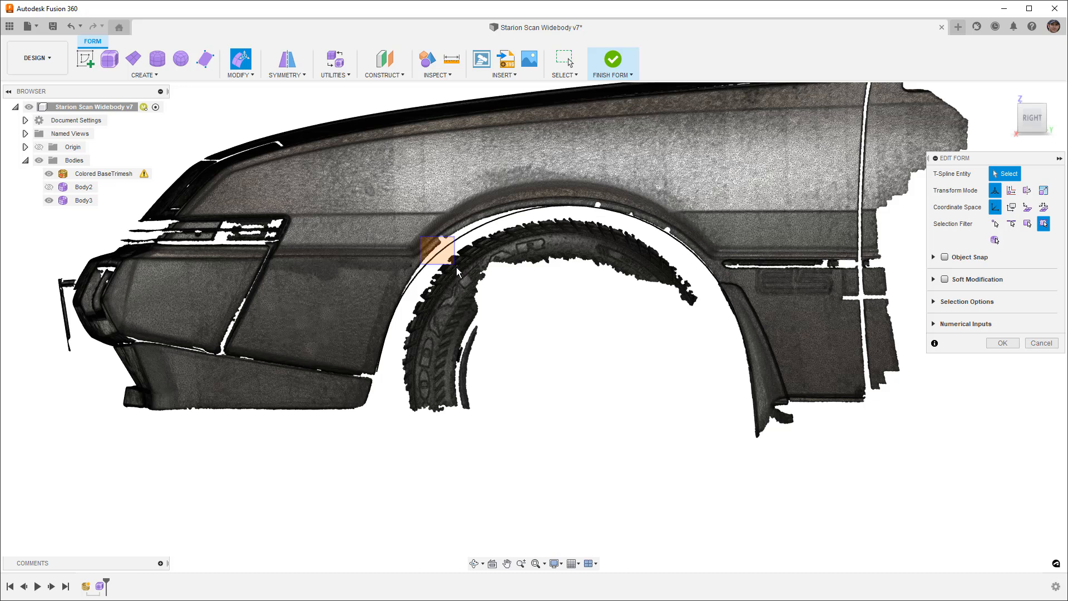
- Move the cross edge at the arch's upper front -9.628 mm and 10.92 mm in the YZ plane to follow the wheel opening
left_click(439, 246)
mouse_move(462, 266)
middle_mouse_down("shift")
mouse_move(474, 264)
mouse_move(468, 254)
middle_mouse_up("shift")
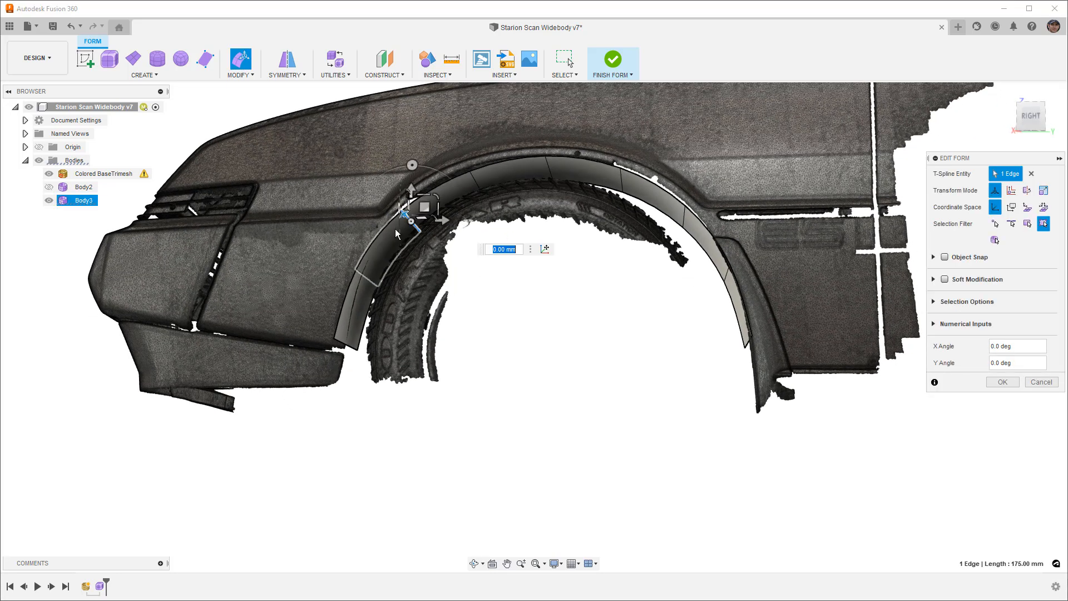
left_click(1027, 136)
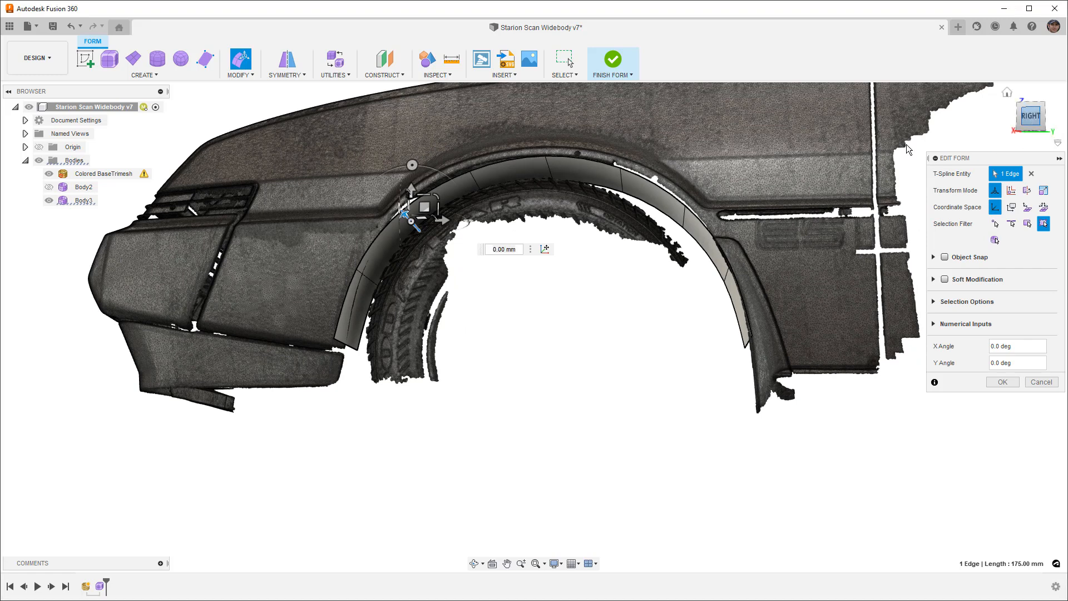
left_click_drag(438, 220, 432, 216)
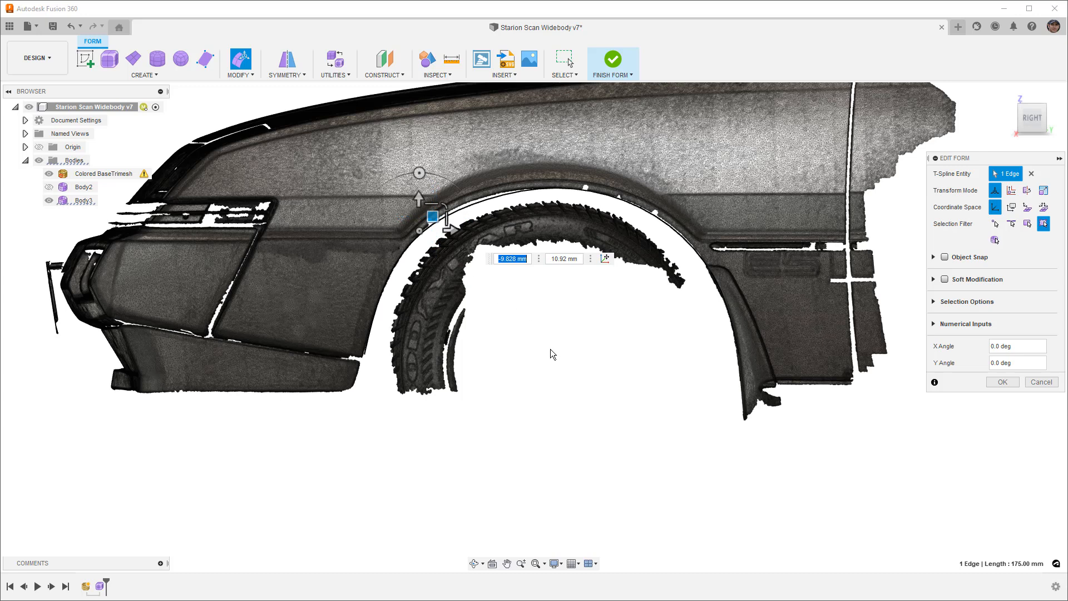
- Nudge the next cross edge toward the arch top in the YZ plane to match the fender opening
left_click(489, 198)
left_click_drag(499, 185, 496, 182)
middle_click_drag(520, 252, 544, 261, "shift")
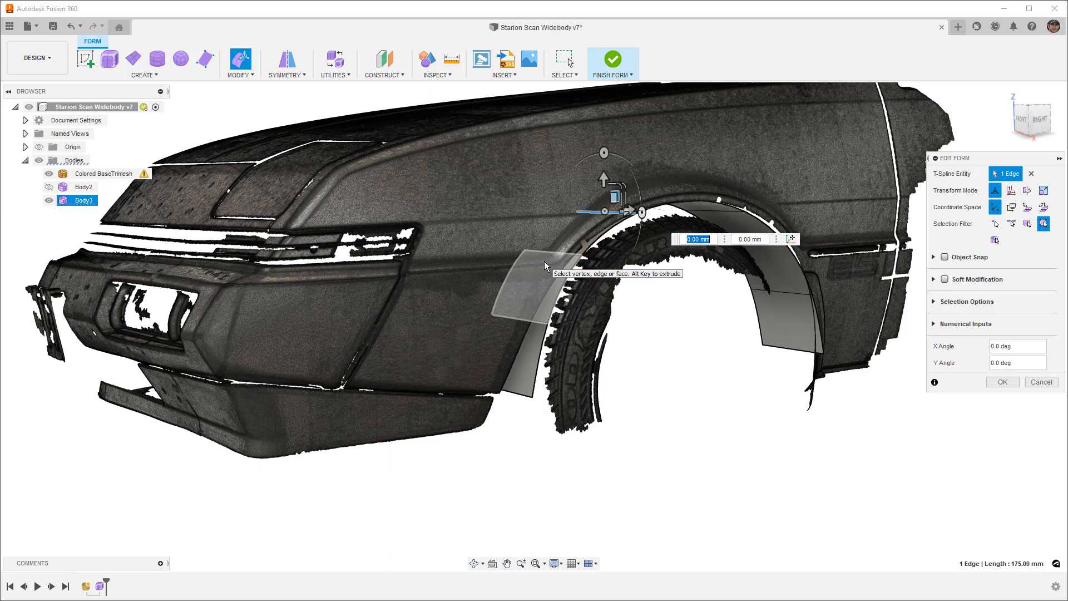
middle_click_drag(655, 307, 614, 298, "shift")
left_click(1036, 117)
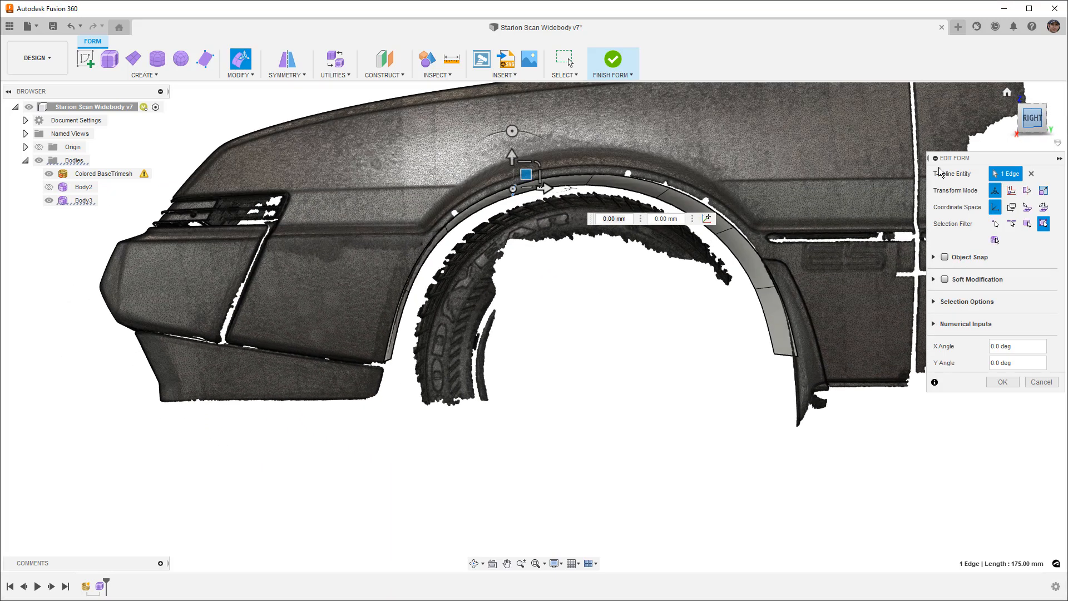
- Move the upper rear cross edge 1.29 mm and 1.934 mm in the YZ plane, and its neighbour nearer the top 0.645 mm
scroll(710, 242, "up", 3)
left_click(707, 244)
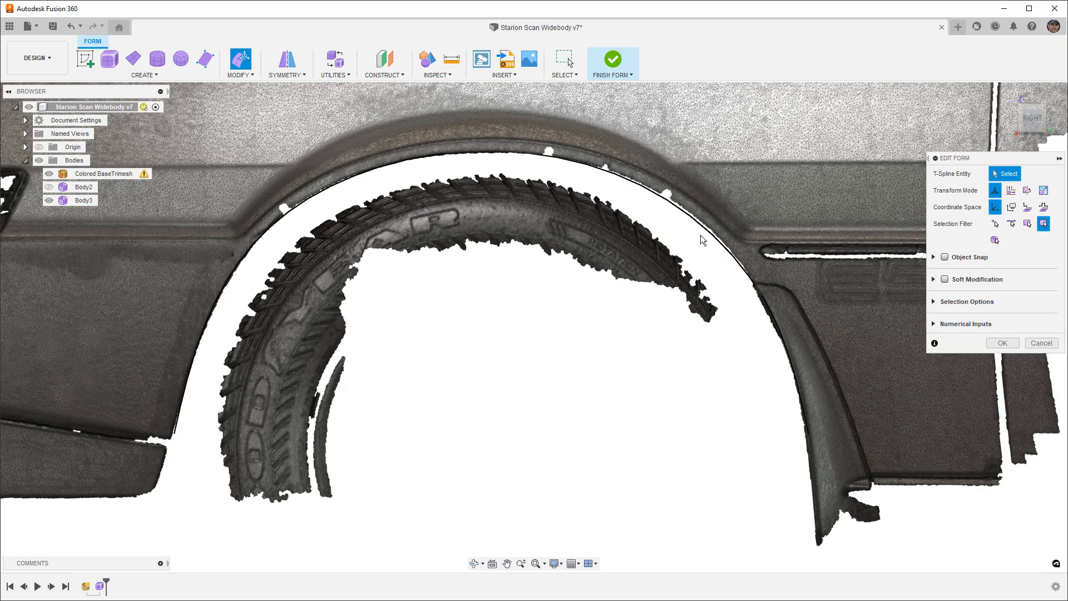
left_click(746, 261)
left_click_drag(726, 219, 727, 219)
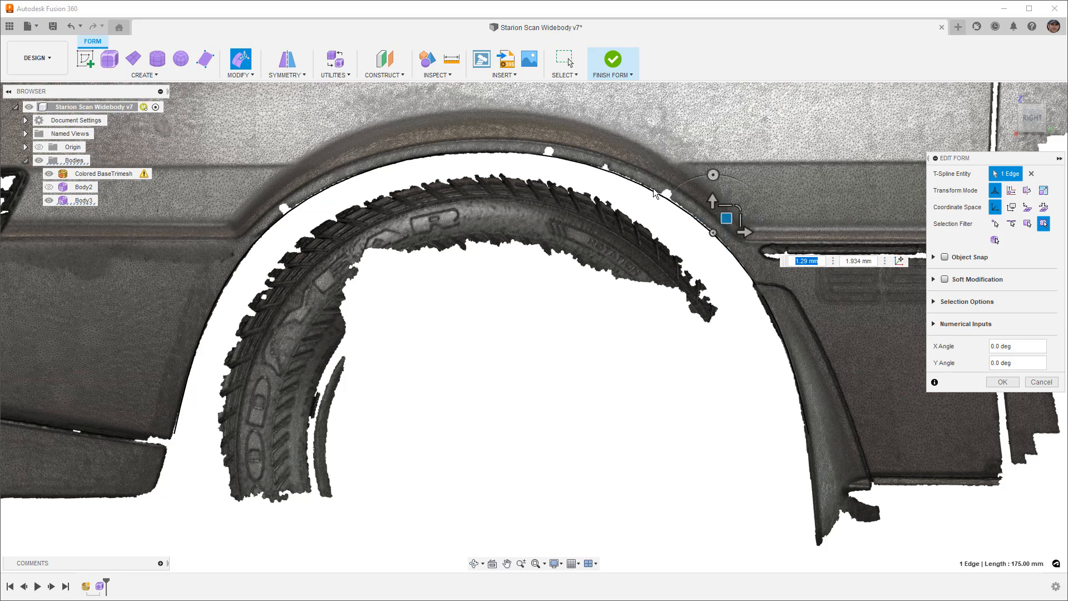
left_click(626, 176)
left_click_drag(628, 160, 624, 160)
scroll(622, 230, "down", 5)
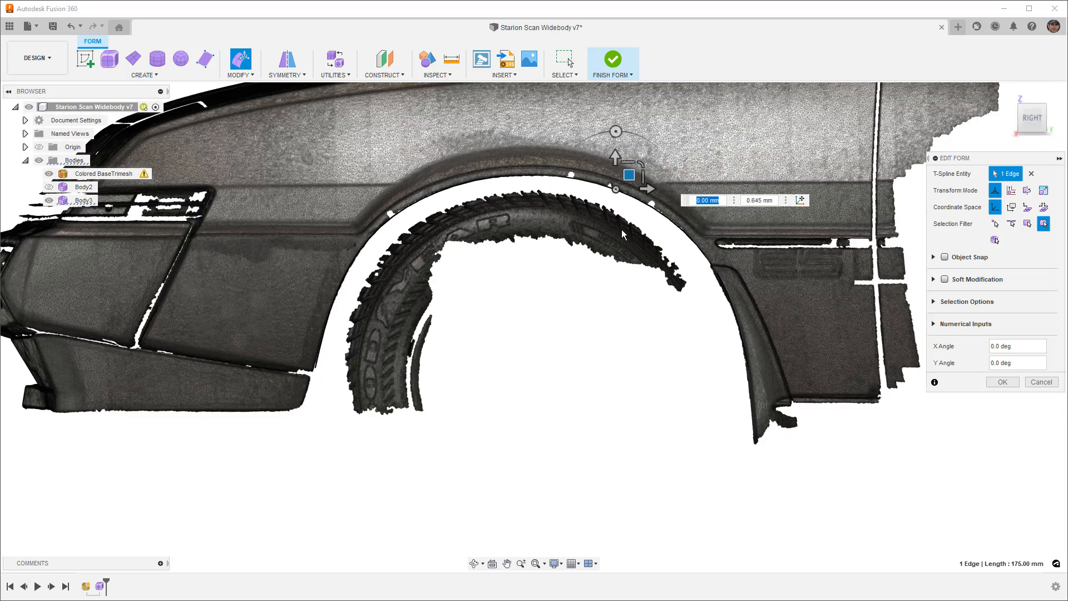
mouse_move(599, 285)
middle_mouse_down("shift")
mouse_move(581, 286)
mouse_move(599, 292)
middle_mouse_up("shift")
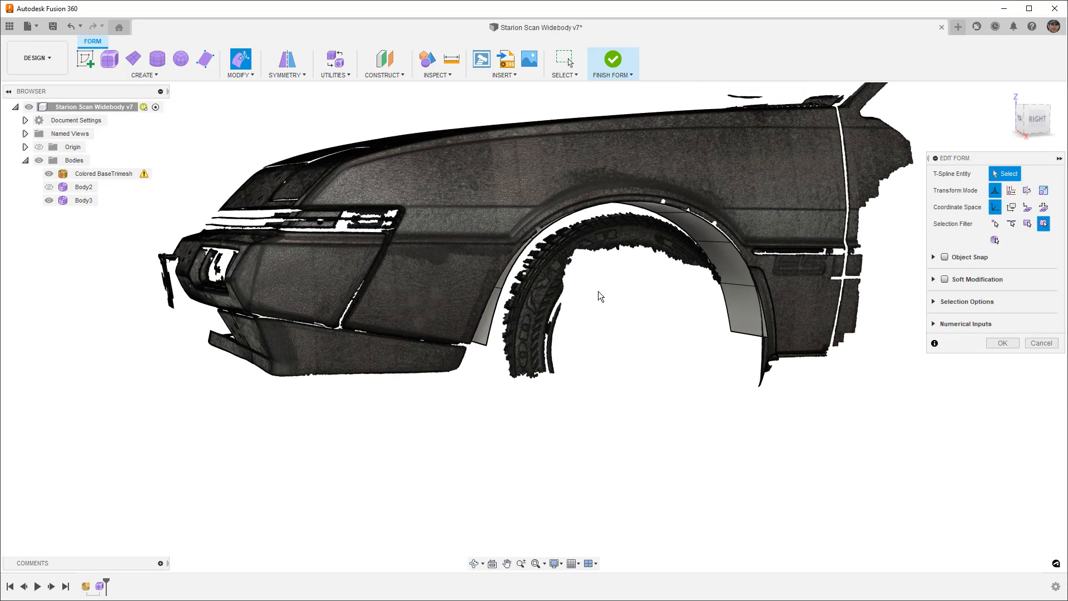
- Hide the scan mesh to inspect the arch's profile in the right side view, and show the mesh again
left_click(49, 174)
middle_click_drag(550, 225, 591, 221, "shift")
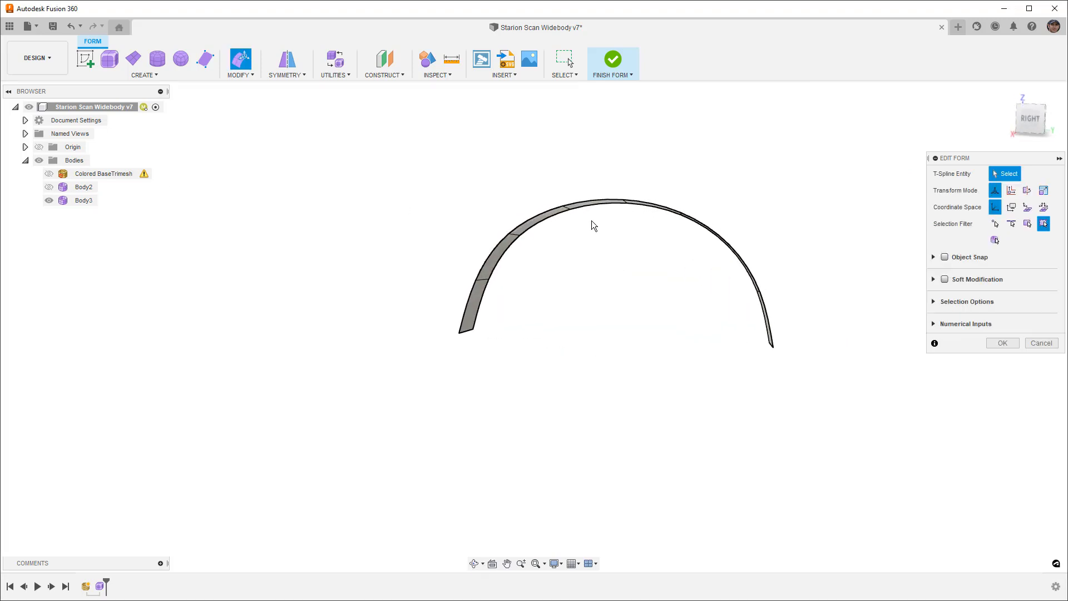
left_click(1030, 120)
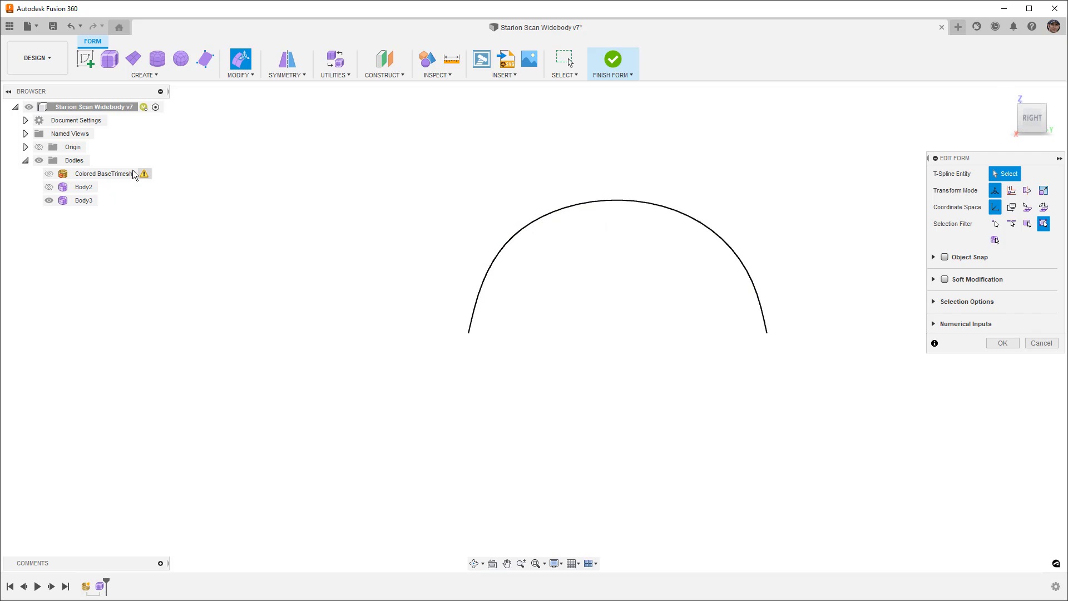
left_click(55, 174)
- Move the outer vertex of the arch's upper front cross edge -5.715 mm along X toward the fender edge
middle_click_drag(523, 256, 818, 245, "shift")
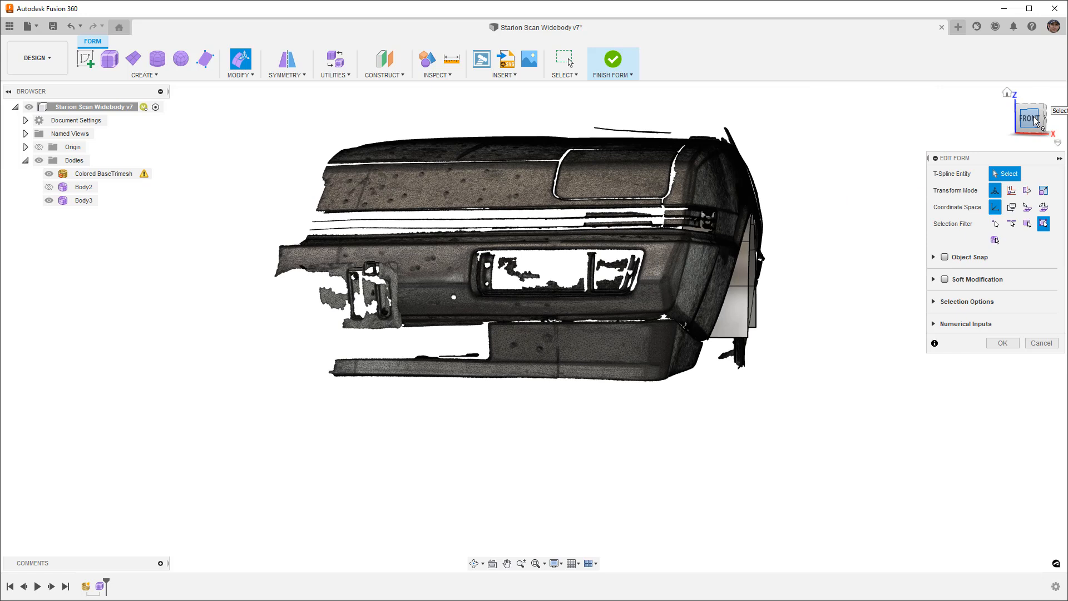
scroll(746, 309, "up", 5)
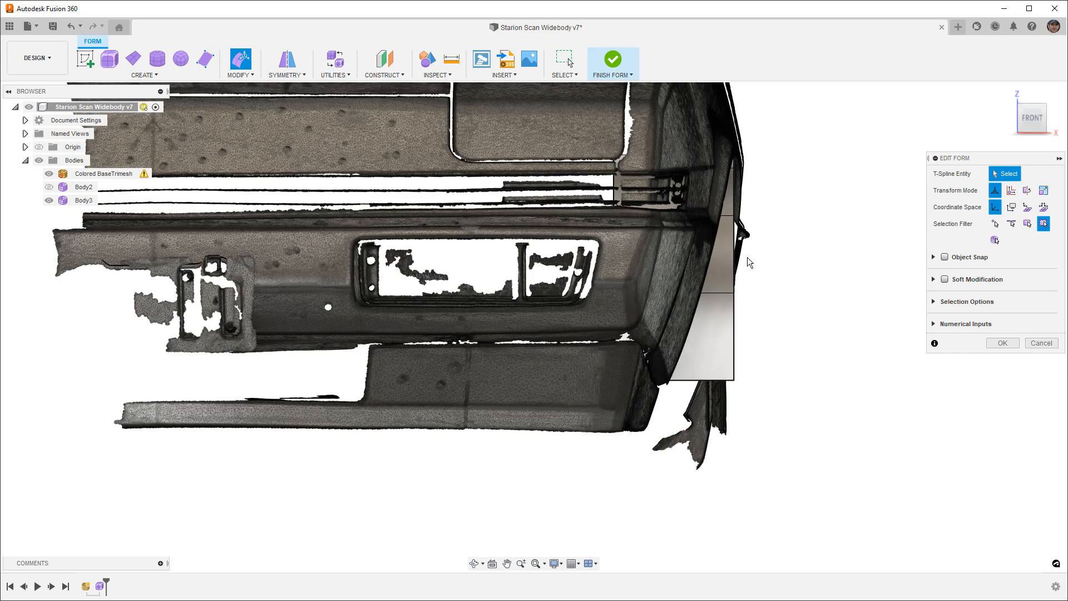
scroll(746, 256, "up", 3)
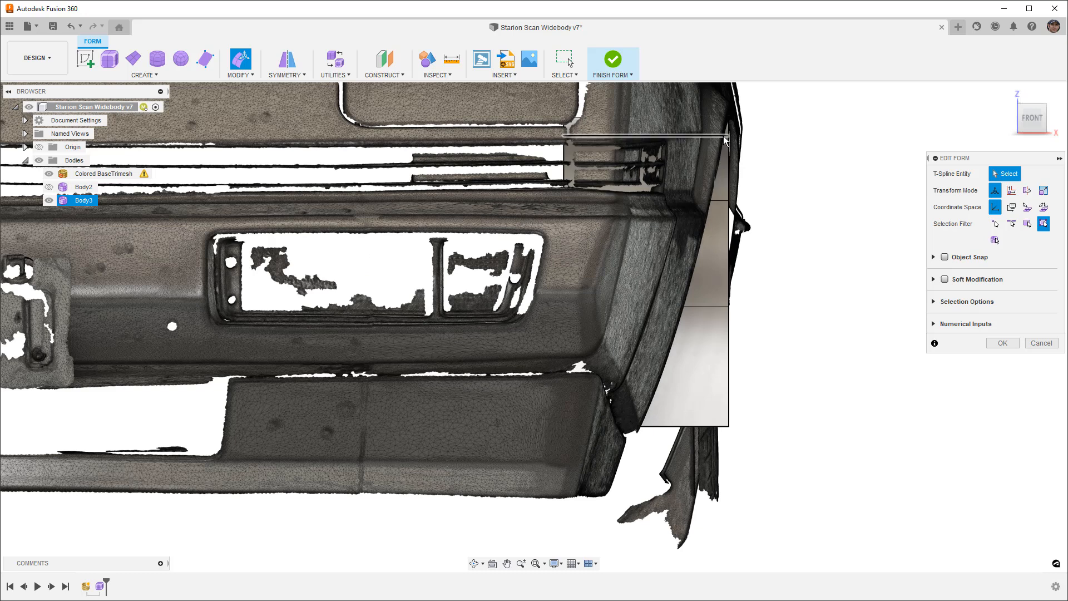
scroll(728, 136, "up", 3)
left_click(728, 136)
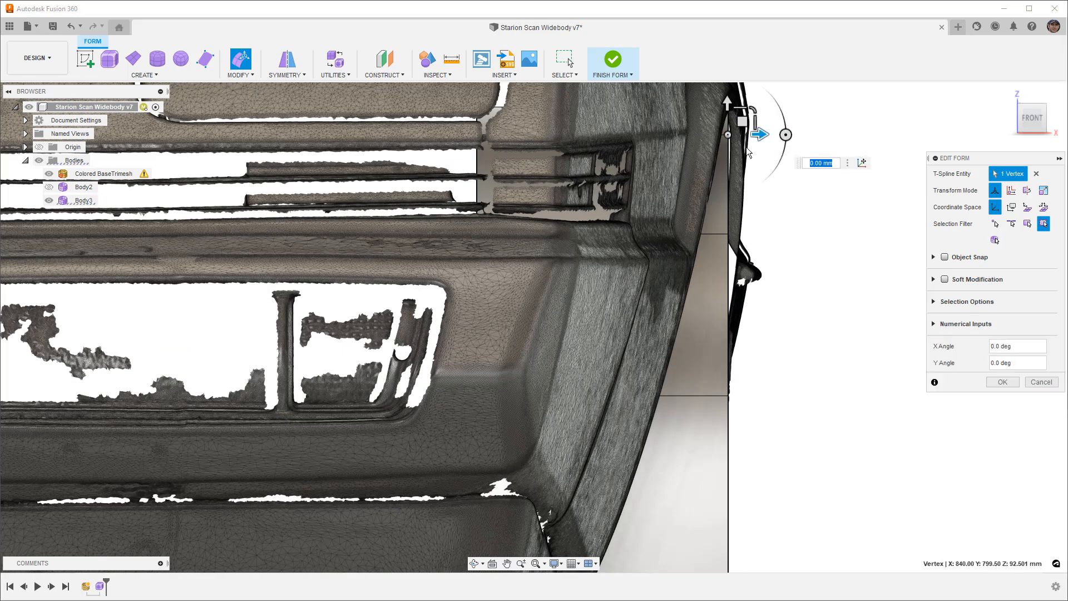
scroll(723, 162, "up", 4)
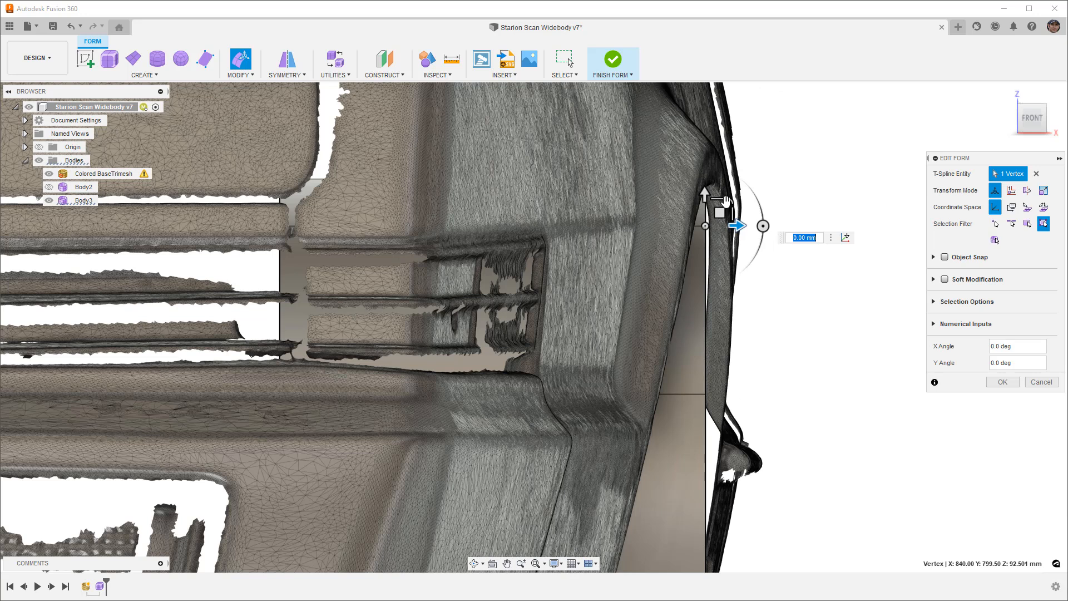
left_click_drag(716, 210, 704, 214)
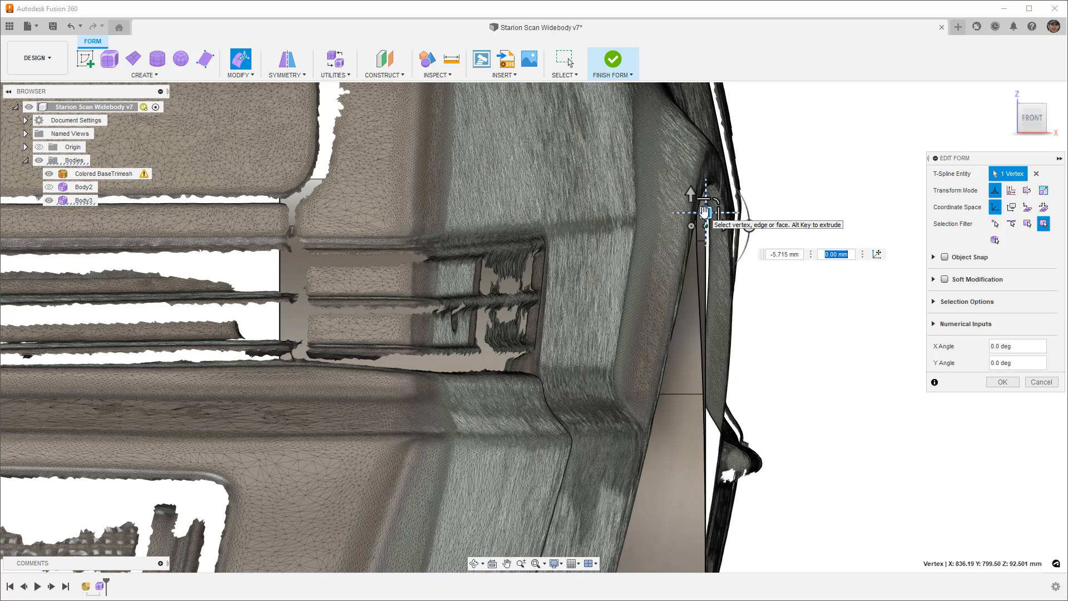
- Set the pivot of the next lower front cross edge to its inner end and scale it down along X to meet the fender
left_click(694, 395)
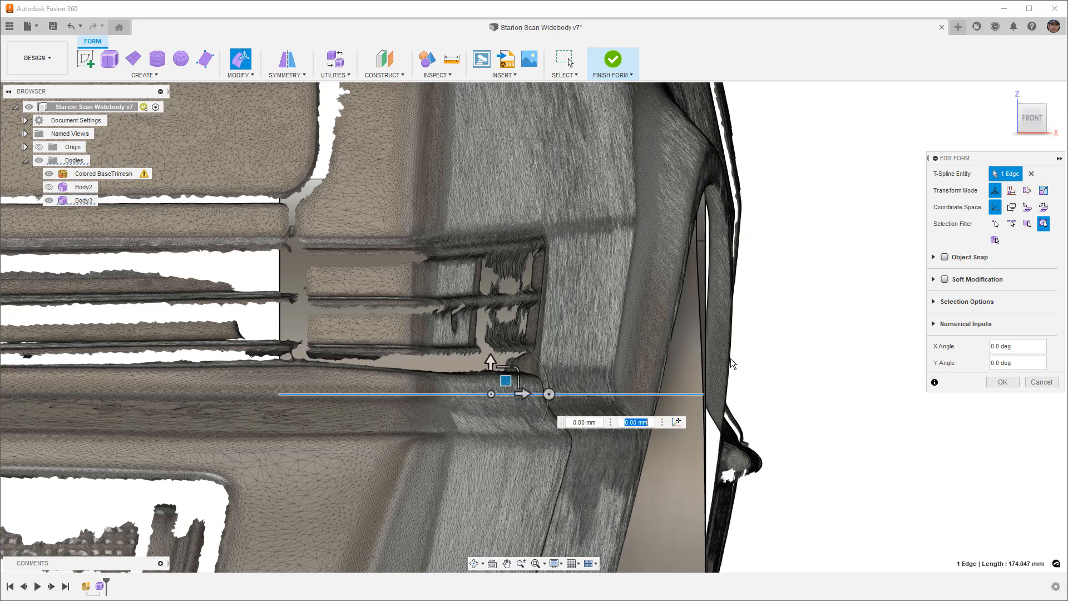
scroll(730, 359, "down", 2)
left_click(677, 427)
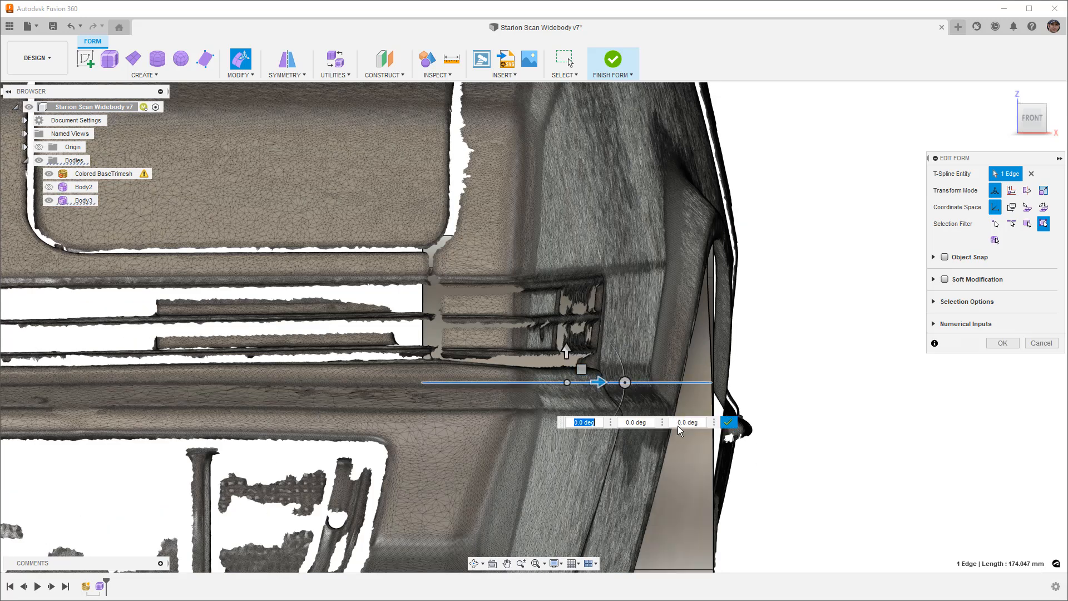
left_click(423, 382)
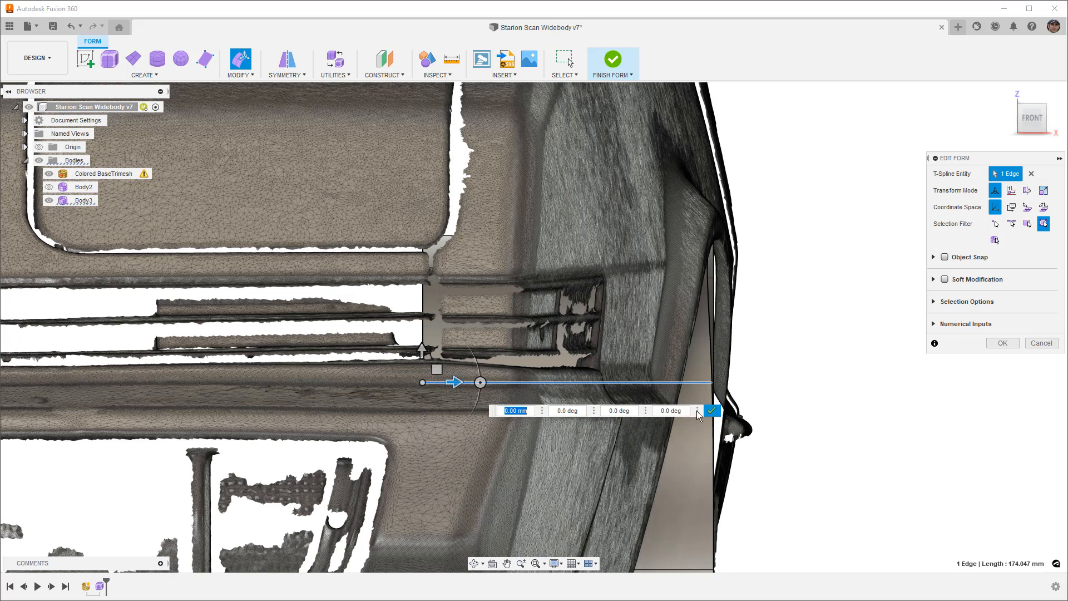
left_click(712, 411)
left_click_drag(451, 368, 448, 370)
scroll(684, 276, "down", 2)
middle_click_drag(745, 322, 764, 272)
scroll(764, 272, "down", 1)
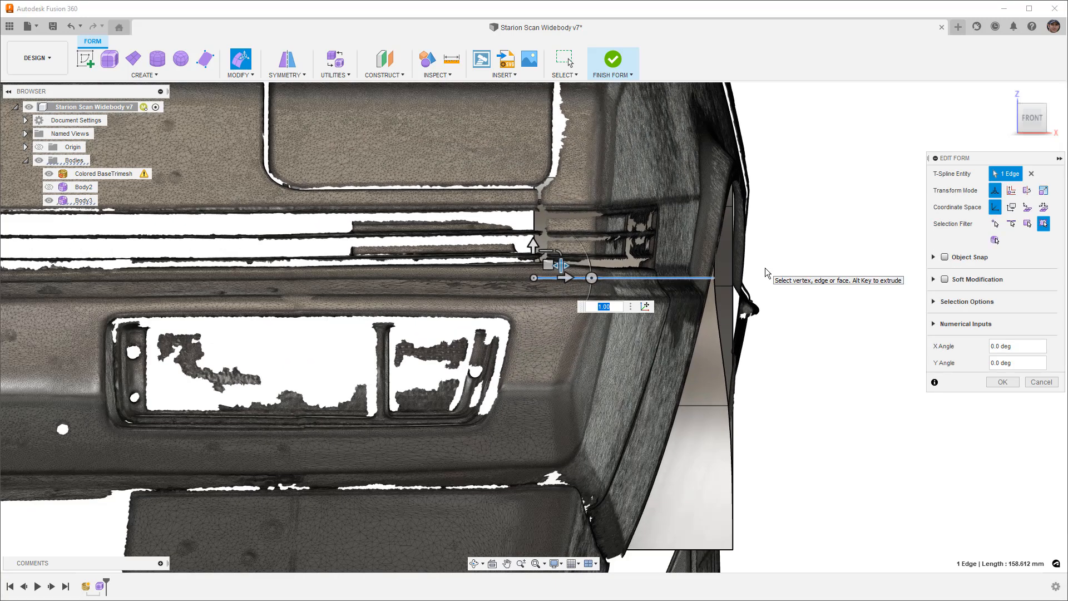
- Switch the form to box display and scale the cross edge above the arch's front end by 0.738 along X from its inner end
key("alt+1")
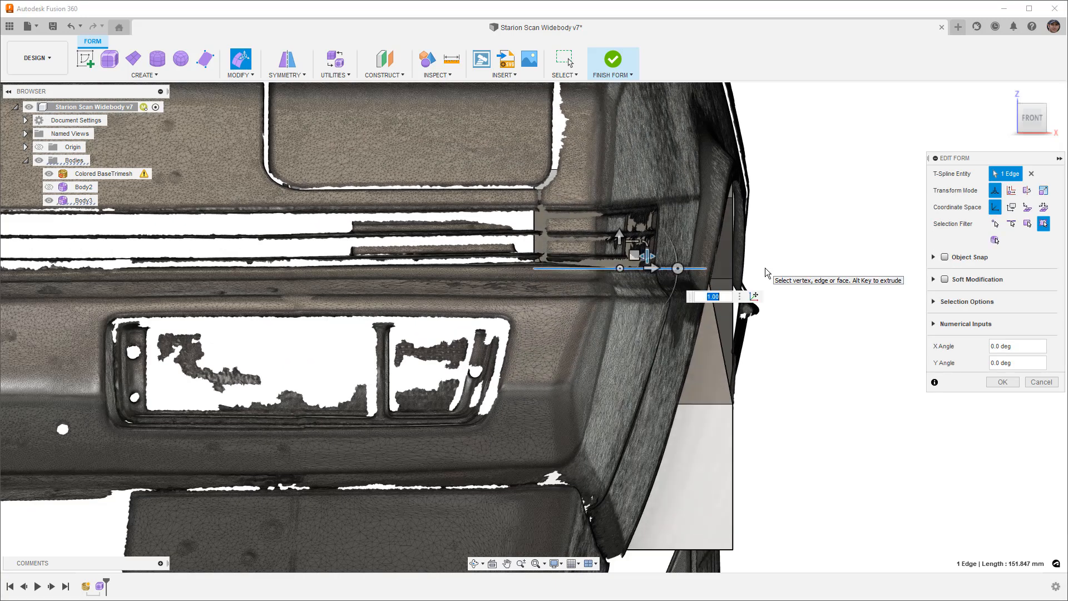
left_click(726, 405)
left_click(768, 433)
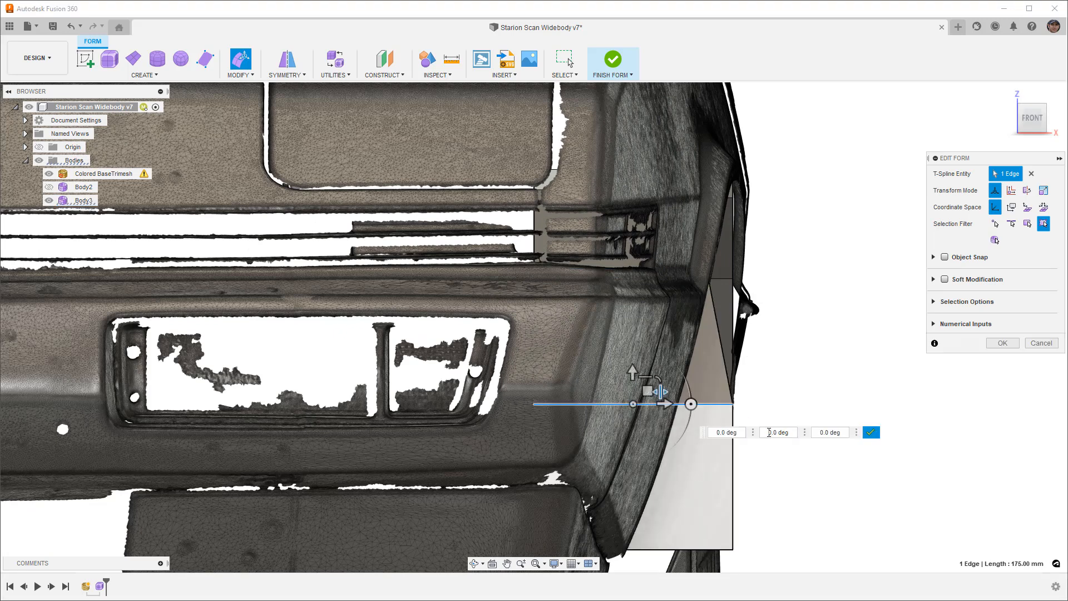
left_click(534, 404)
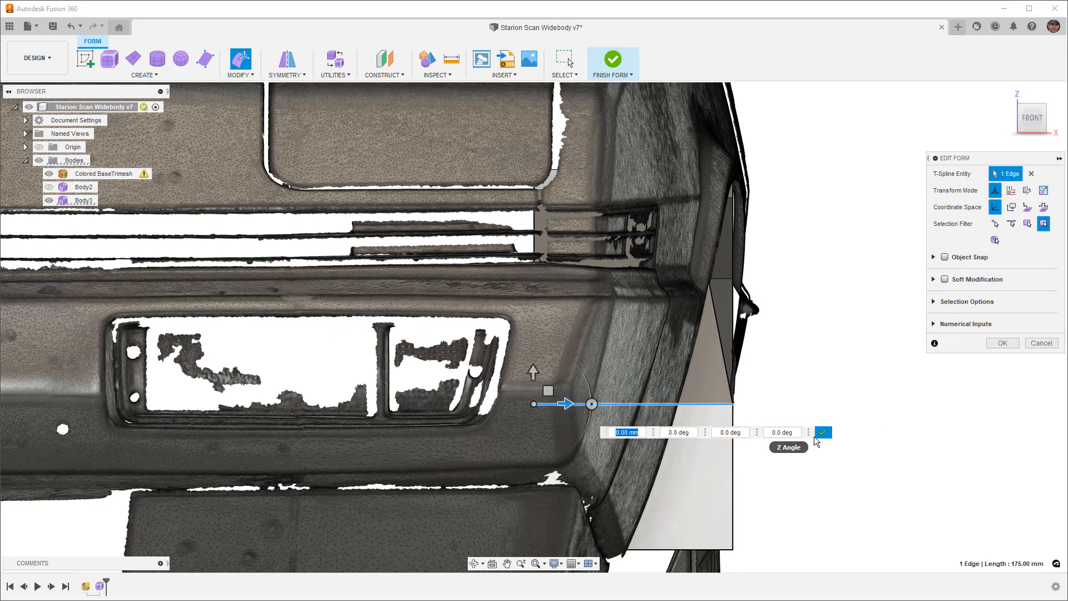
left_click(823, 432)
left_click_drag(548, 391, 551, 392)
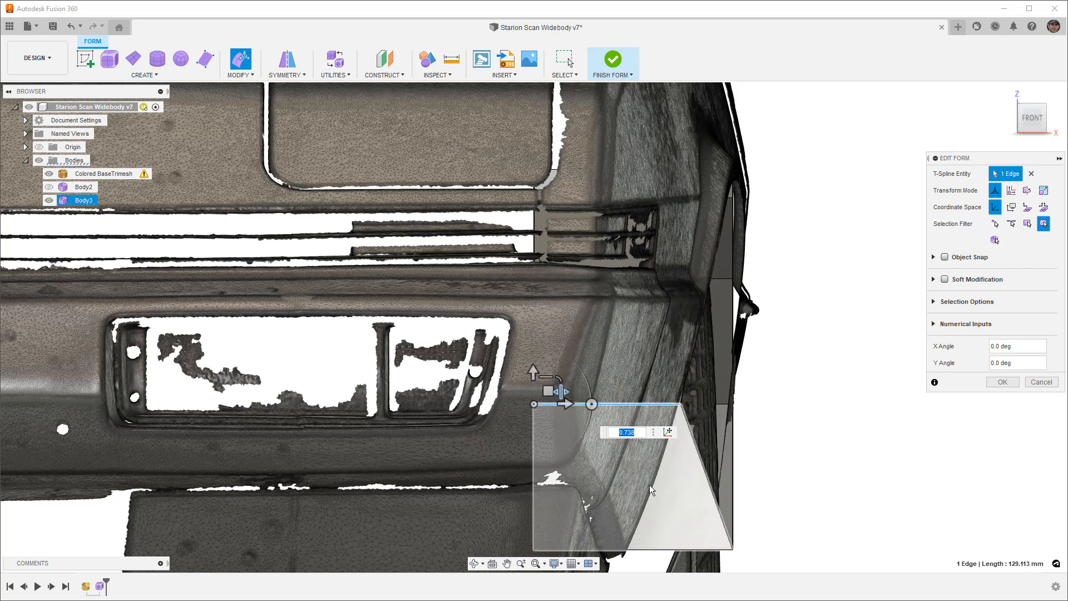
- Set the pivot of the arch's bottom front edge to its inner end and scale it by 0.472 along X
left_click(708, 549)
middle_click_drag(771, 485, 788, 373)
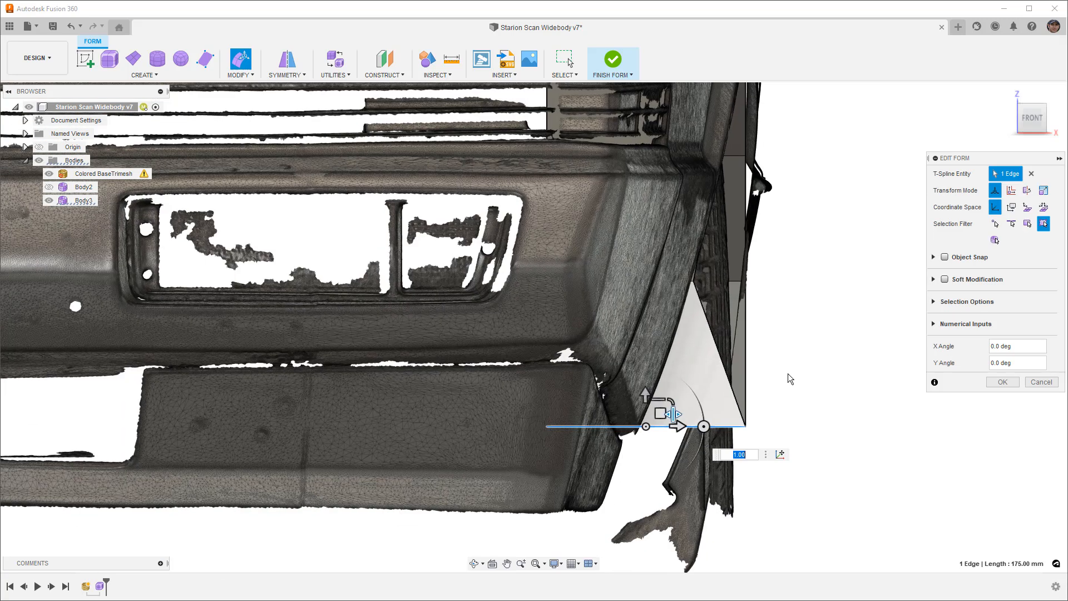
left_click(780, 454)
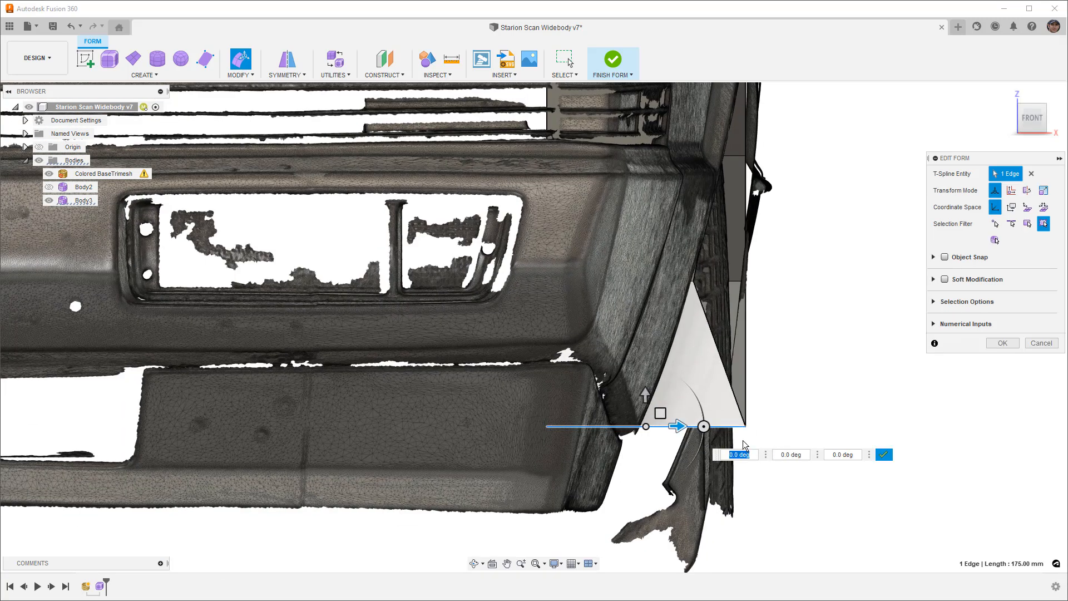
left_click(547, 427)
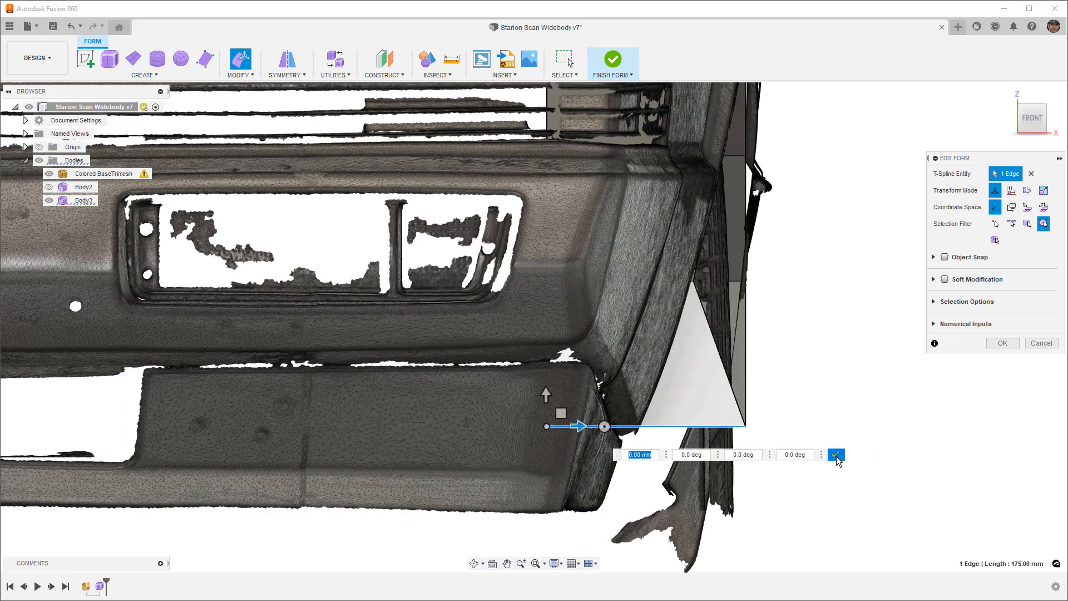
left_click(834, 455)
left_click_drag(573, 411, 555, 414)
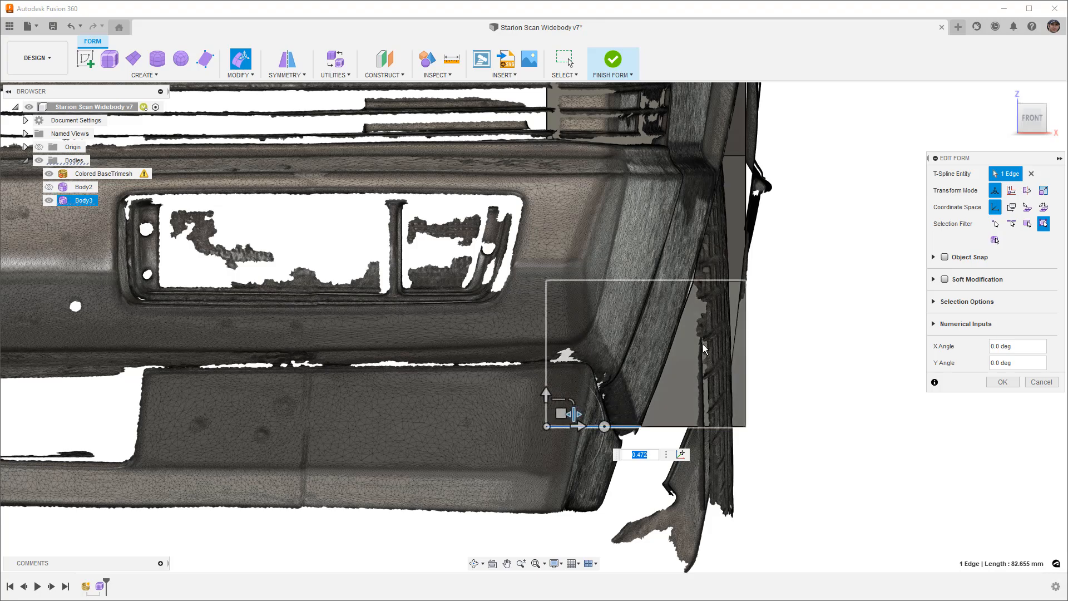
- Set the pivot of the lower rear cross edge to its inner end and scale it by 0.98 along X to meet the fender
scroll(705, 350, "down", 5)
middle_click_drag(745, 362, 635, 362, "shift")
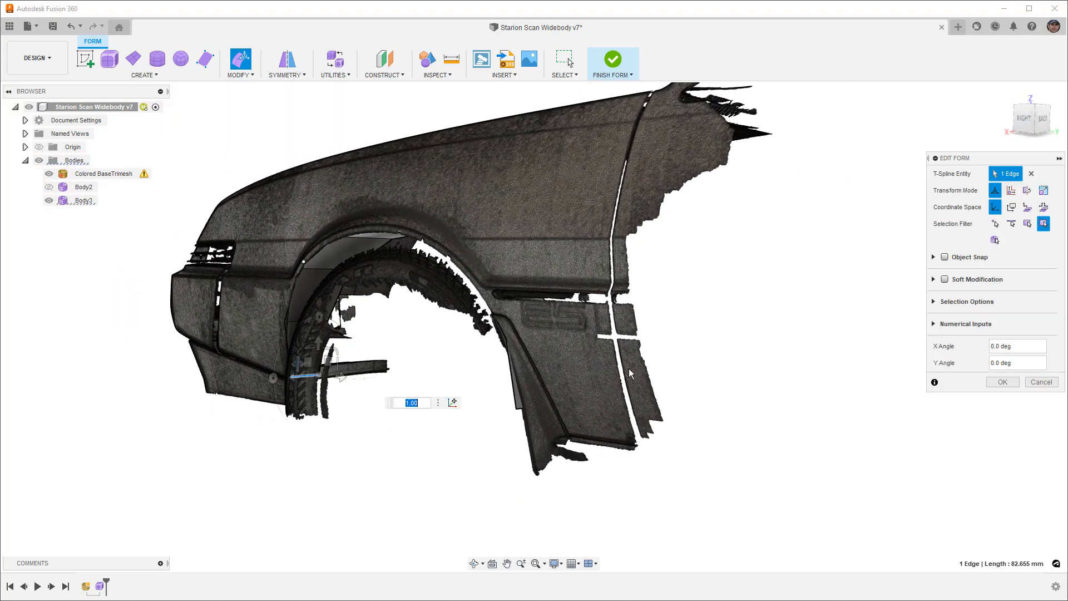
scroll(473, 289, "up", 5)
scroll(478, 289, "up", 3)
middle_click_drag(479, 289, 601, 294, "shift")
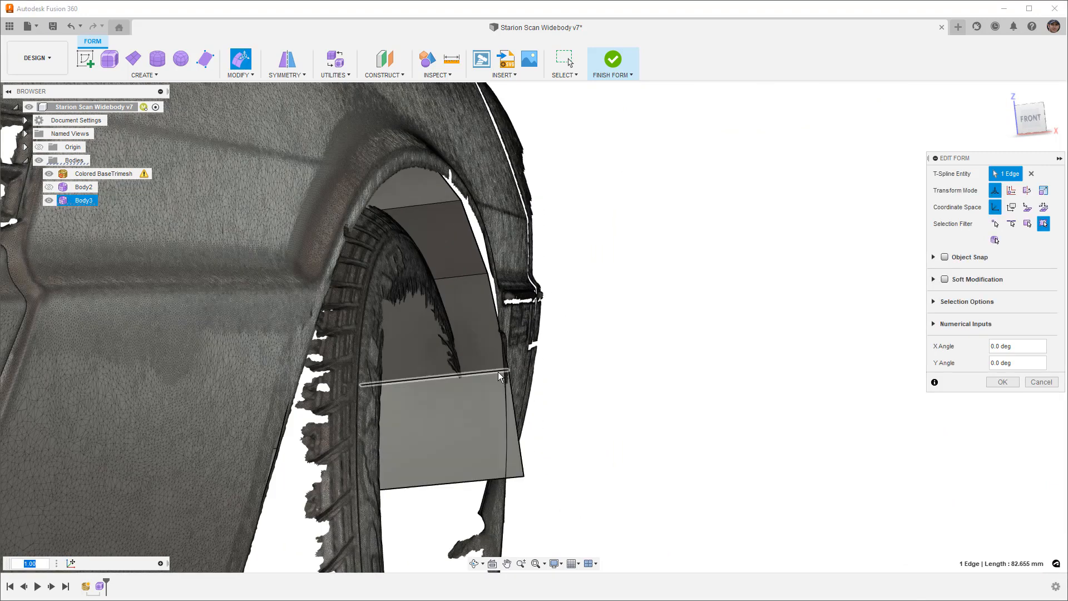
left_click(498, 372)
scroll(498, 376, "up", 5)
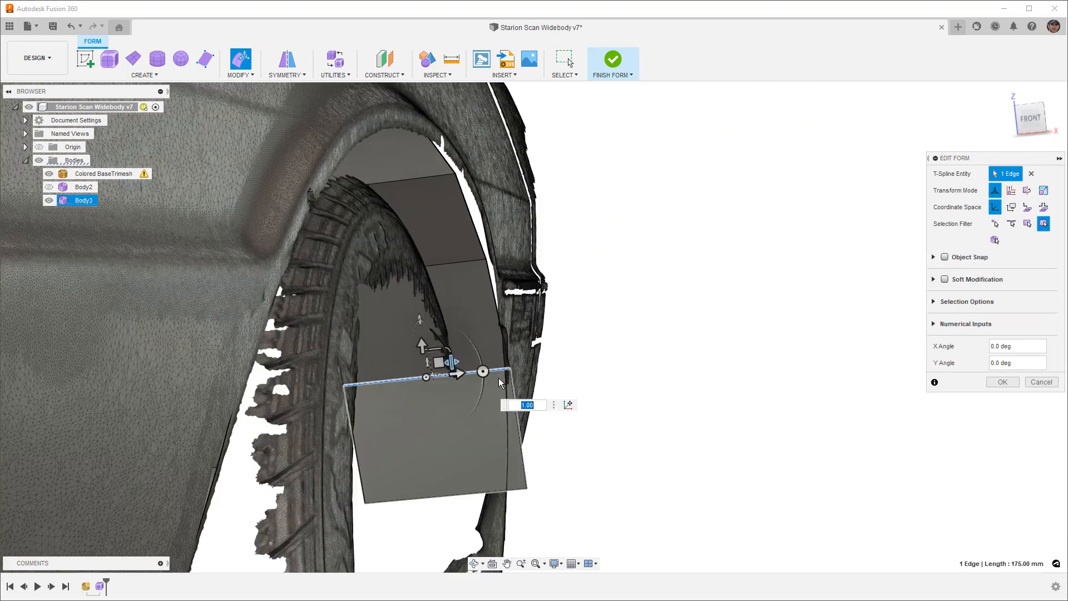
left_click(248, 391)
left_click(530, 422)
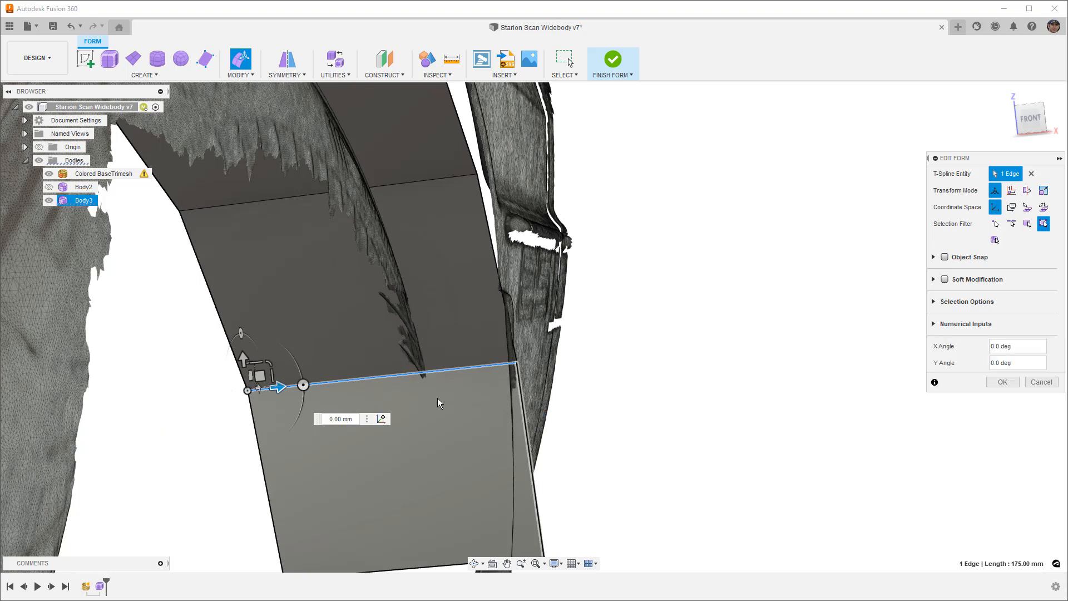
left_click_drag(272, 376, 270, 376)
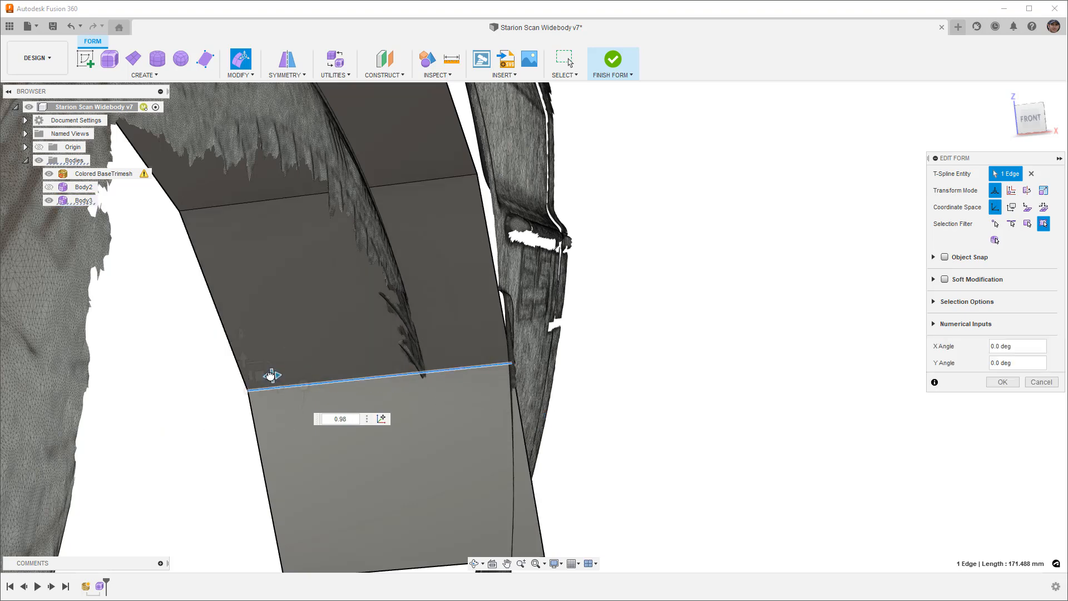
- Set the pivot of the arch's bottom rear edge to its inner end and scale it by 0.866 along X
middle_click_drag(364, 404, 361, 347)
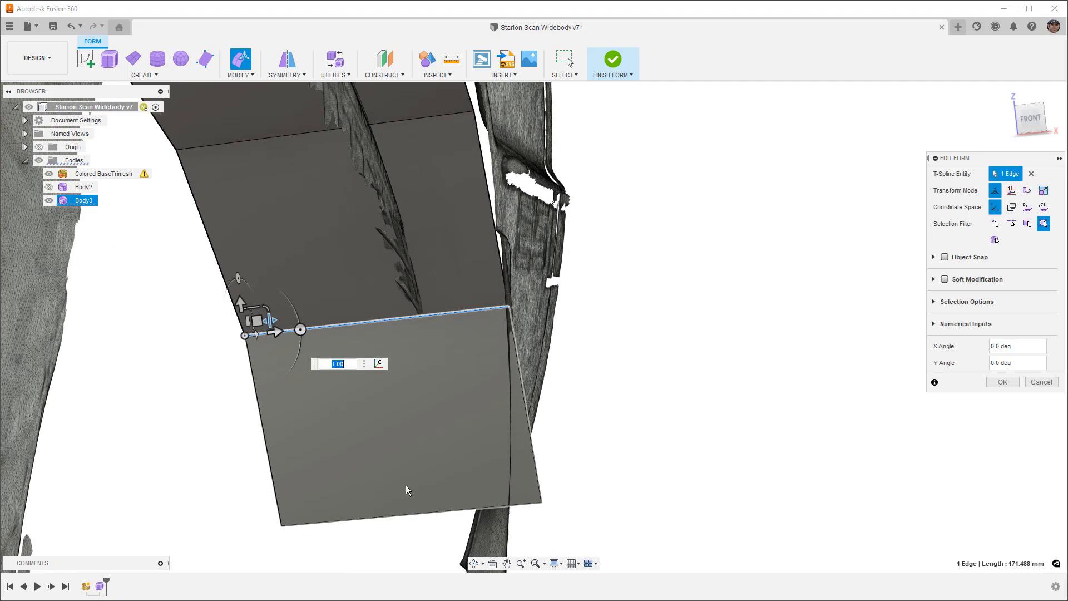
left_click(417, 514)
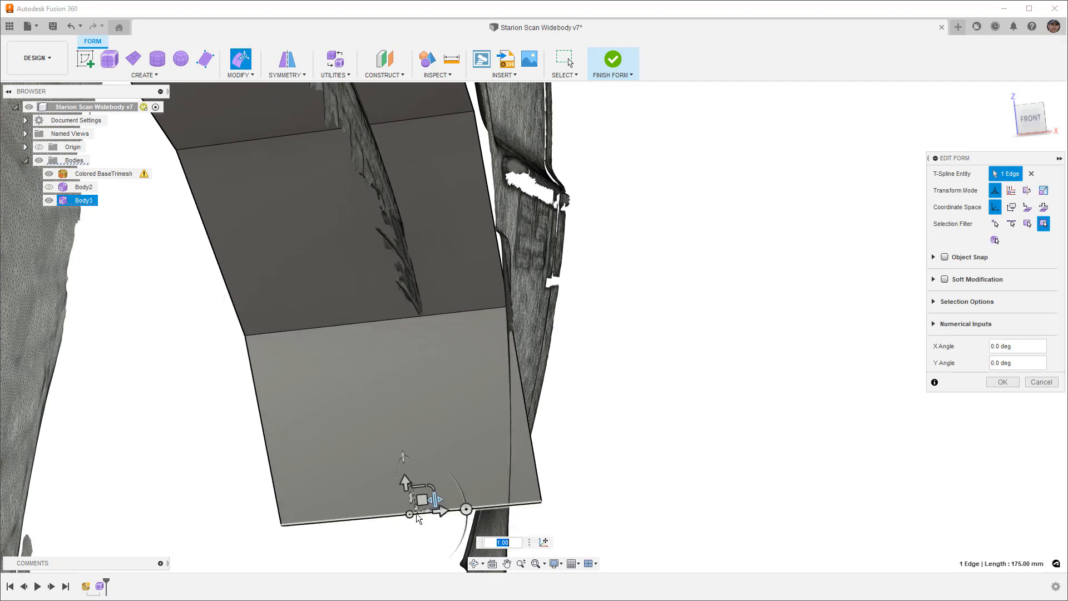
left_click(546, 547)
left_click(285, 527)
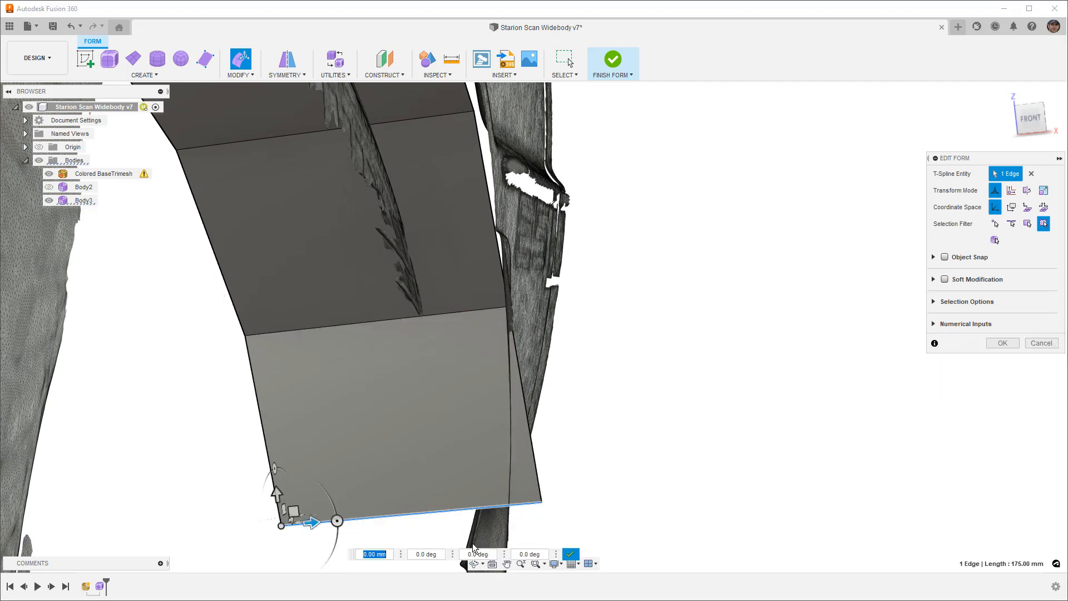
left_click(571, 555)
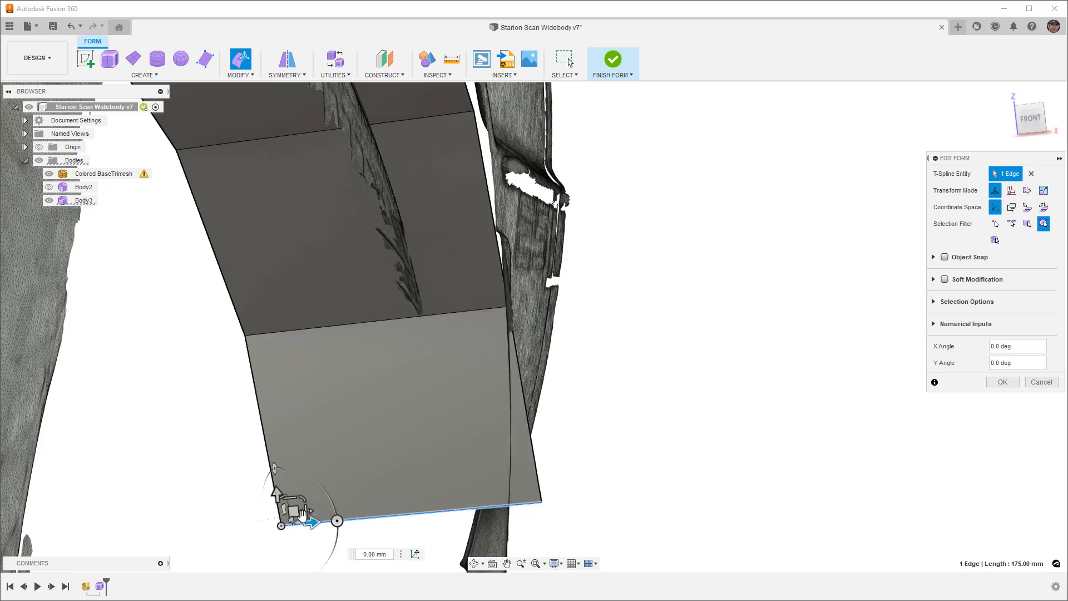
left_click_drag(306, 511, 301, 511)
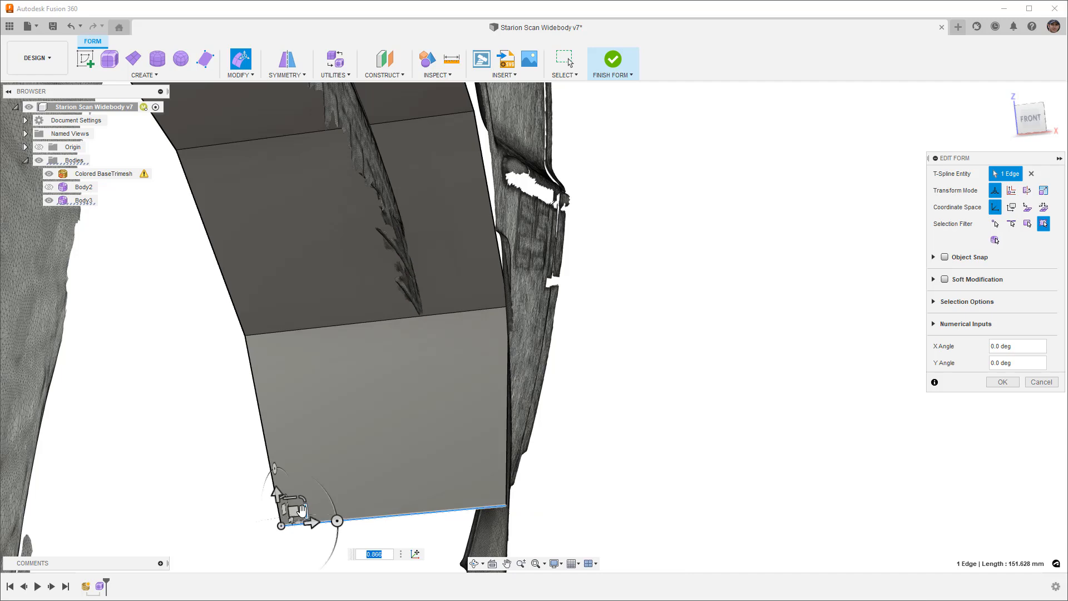
- Hide the scan mesh, clear the edge selection and view the arch strip squarely from the front
scroll(362, 445, "down", 5)
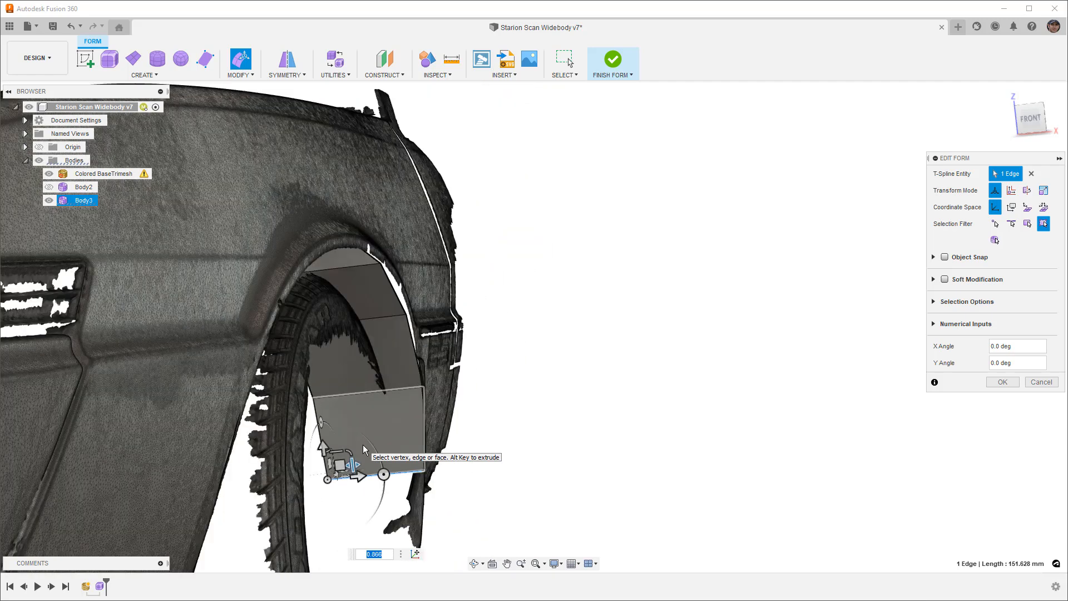
mouse_move(474, 465)
middle_mouse_down("shift")
mouse_move(479, 432)
mouse_move(462, 472)
middle_mouse_up("shift")
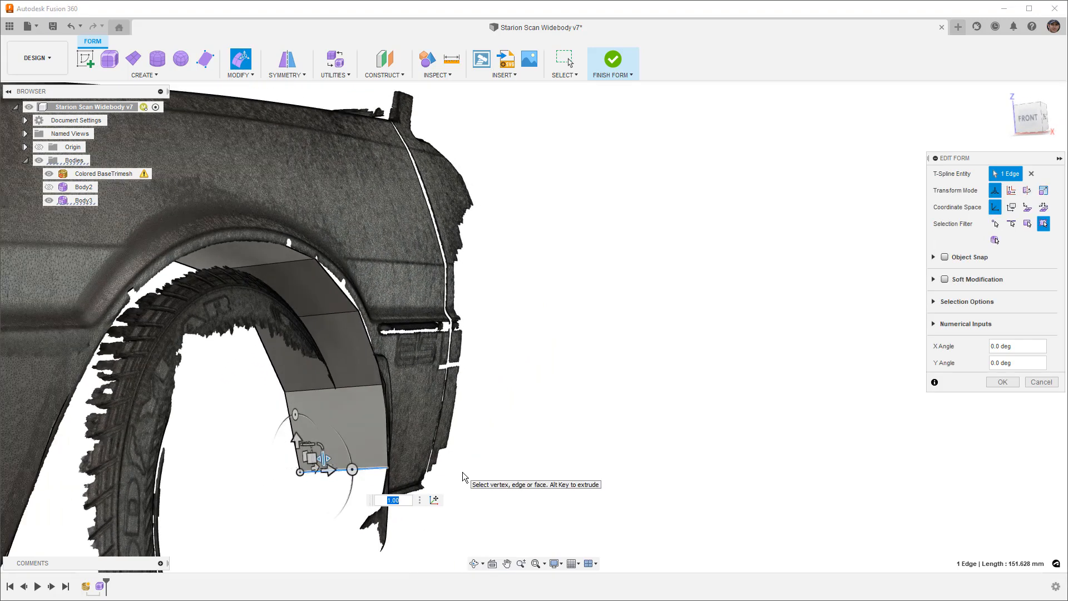
left_click(49, 173)
left_click(459, 260)
scroll(460, 259, "down", 3)
middle_click_drag(463, 275, 500, 294, "shift")
left_click(1032, 118)
left_click(417, 261)
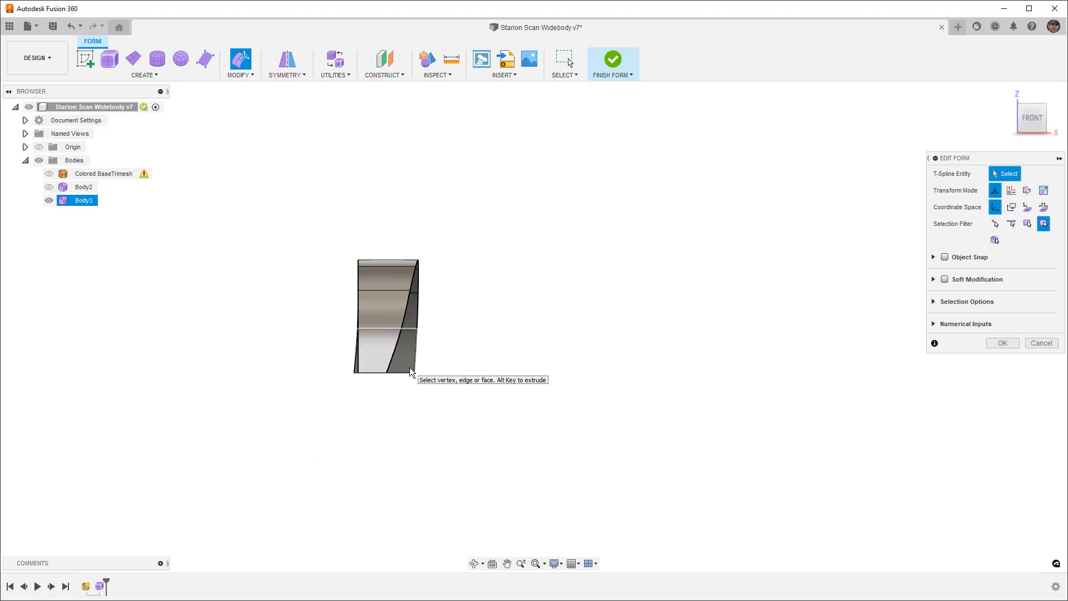
- Move the inner vertex of the arch's bottom rear edge 10 mm along X to line up with the inner edge
left_click(346, 374)
left_click(359, 370)
scroll(361, 367, "up", 5)
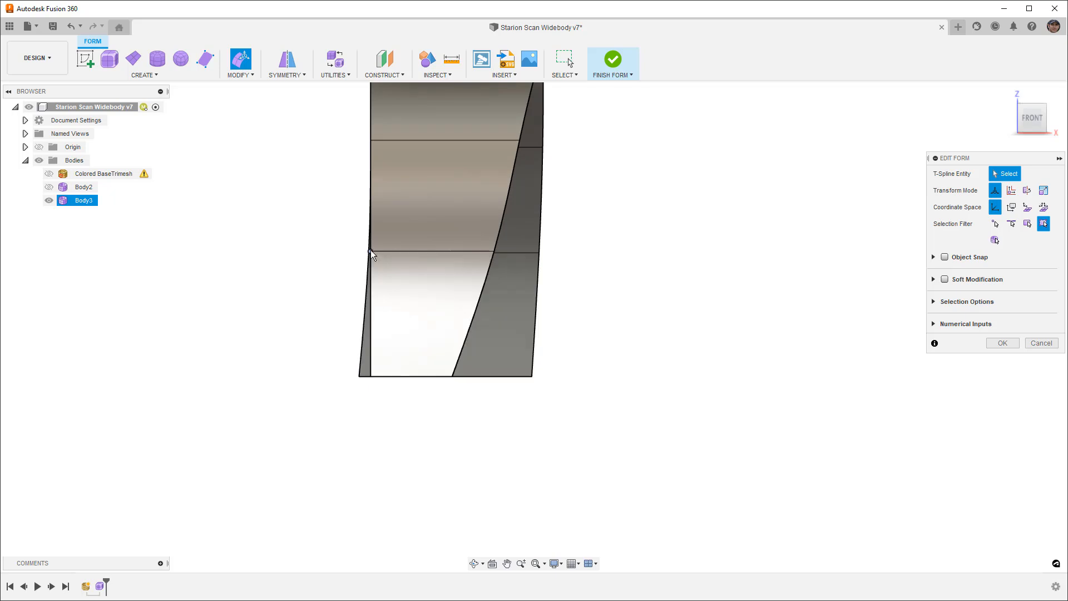
left_click(358, 377)
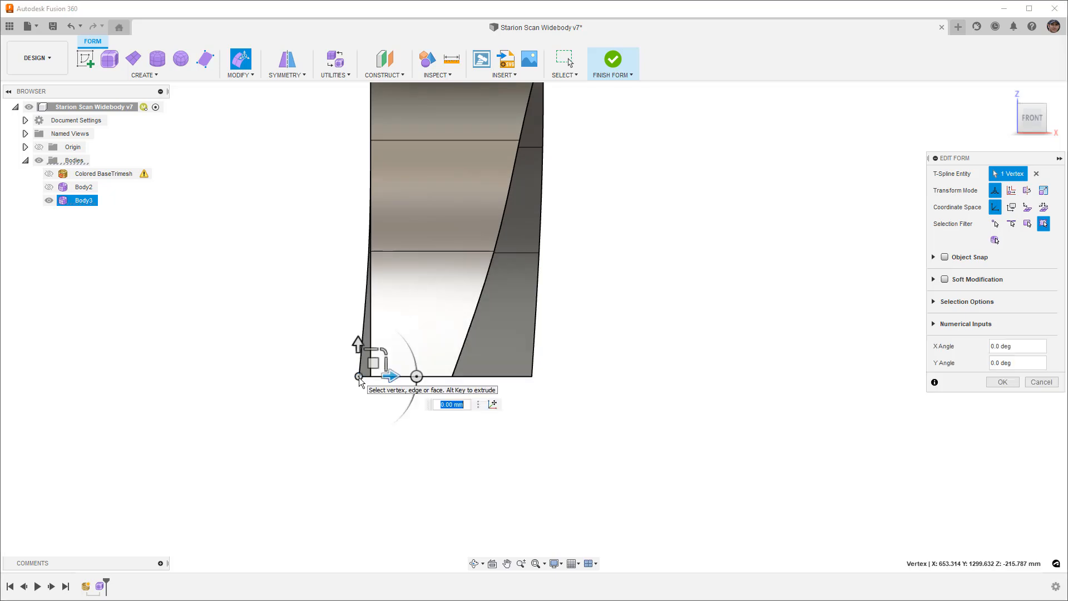
scroll(360, 379, "up", 1)
left_click_drag(391, 376, 401, 377)
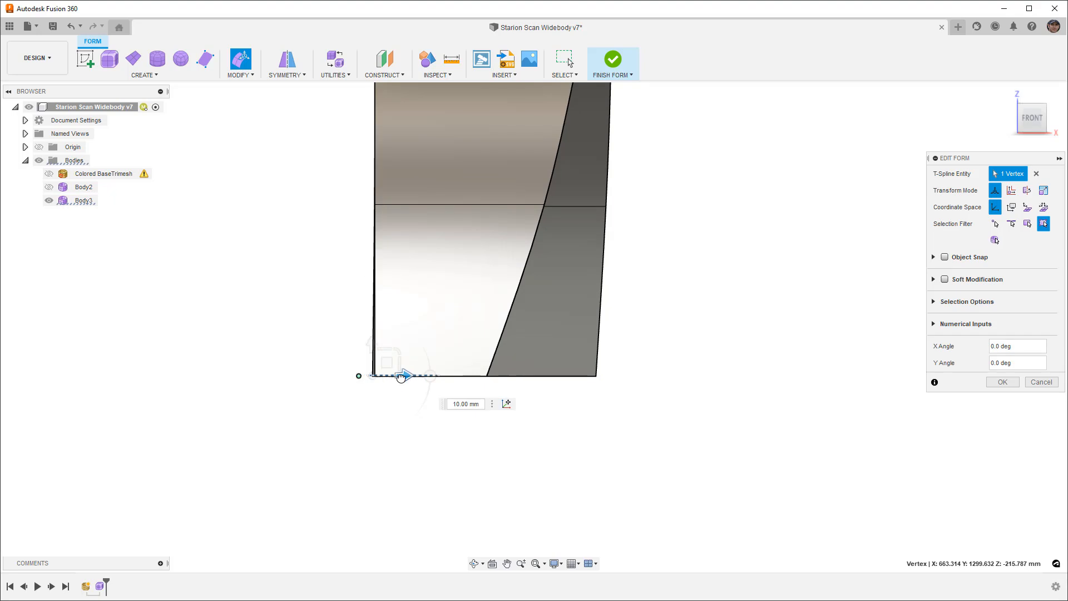
scroll(390, 401, "down", 4)
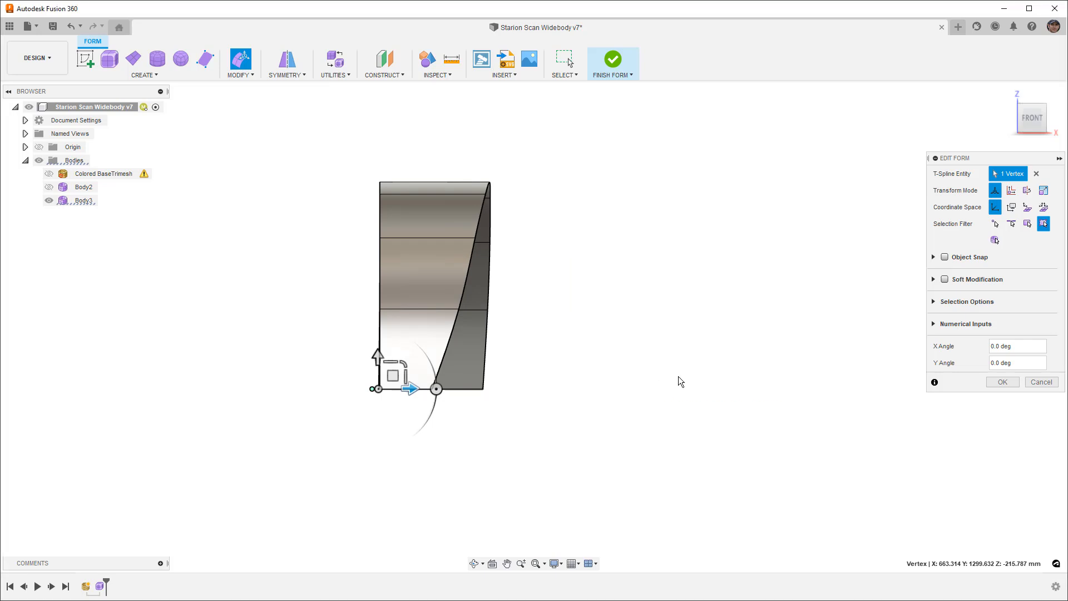
left_click(679, 381)
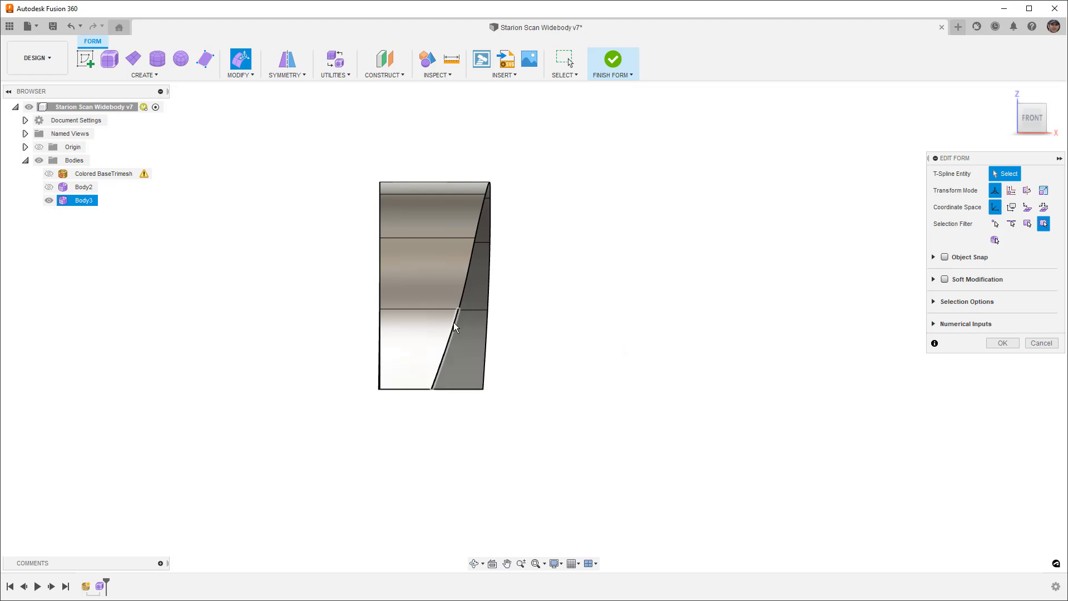
- Show the scan mesh and set the pivot of the arch's outer edge loop 350 mm lower, inside the wheel opening
middle_click_drag(464, 328, 519, 330, "shift")
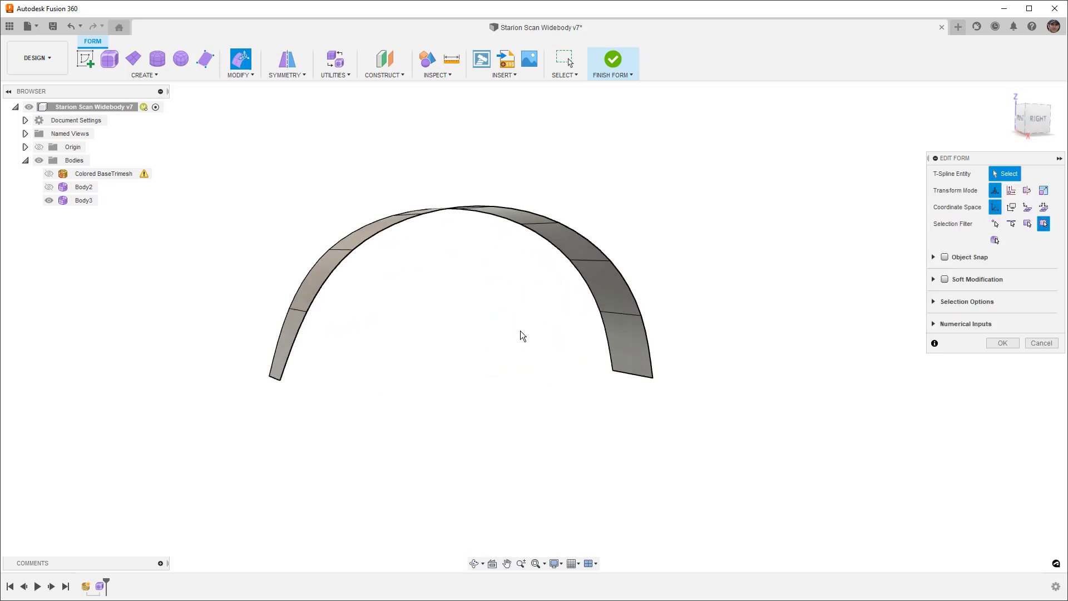
double_click(645, 332)
left_click(1036, 118)
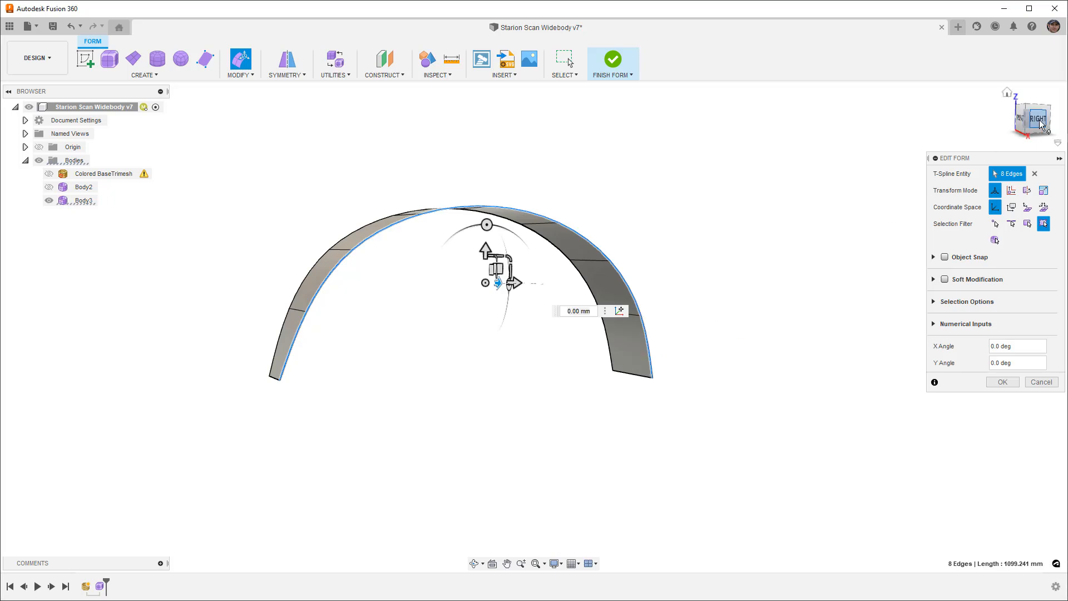
left_click(49, 174)
left_click(650, 309)
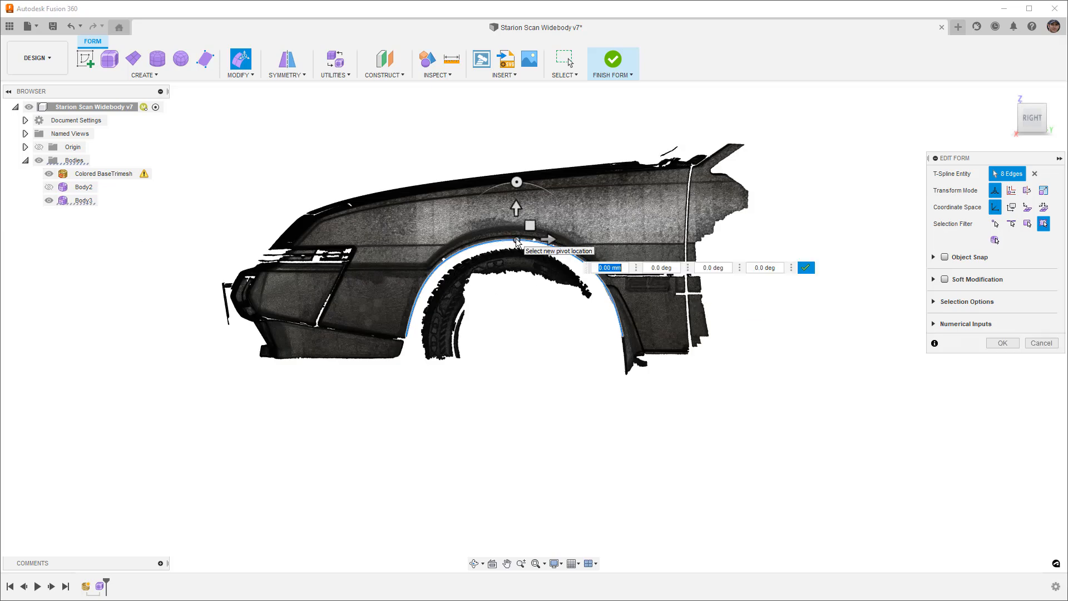
left_click_drag(516, 211, 515, 344)
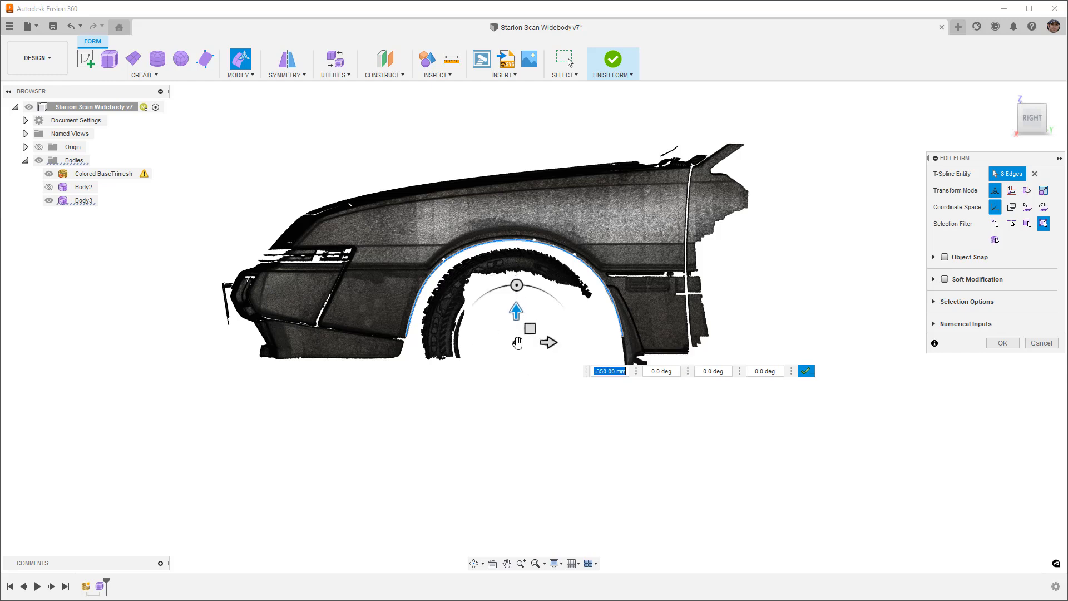
left_click(806, 371)
scroll(530, 311, "up", 1)
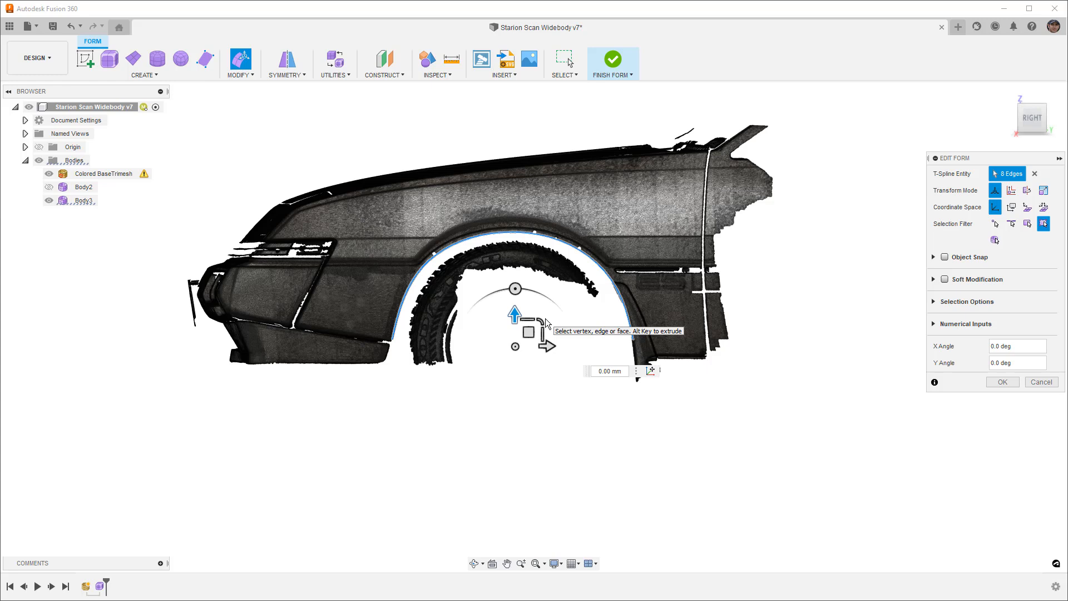
- Extrude a flange from the arch's outer edge loop by scaling it outward by 1.209 in the side plane
left_click(539, 321)
type("1.054")
left_click_drag(543, 320, 545, 317)
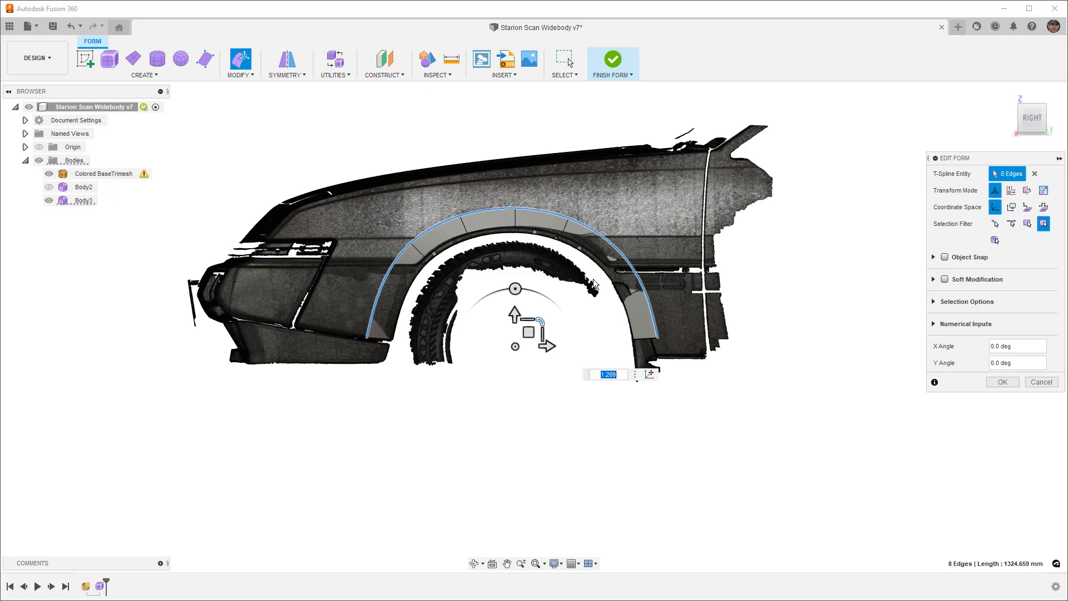
scroll(515, 348, "up", 3)
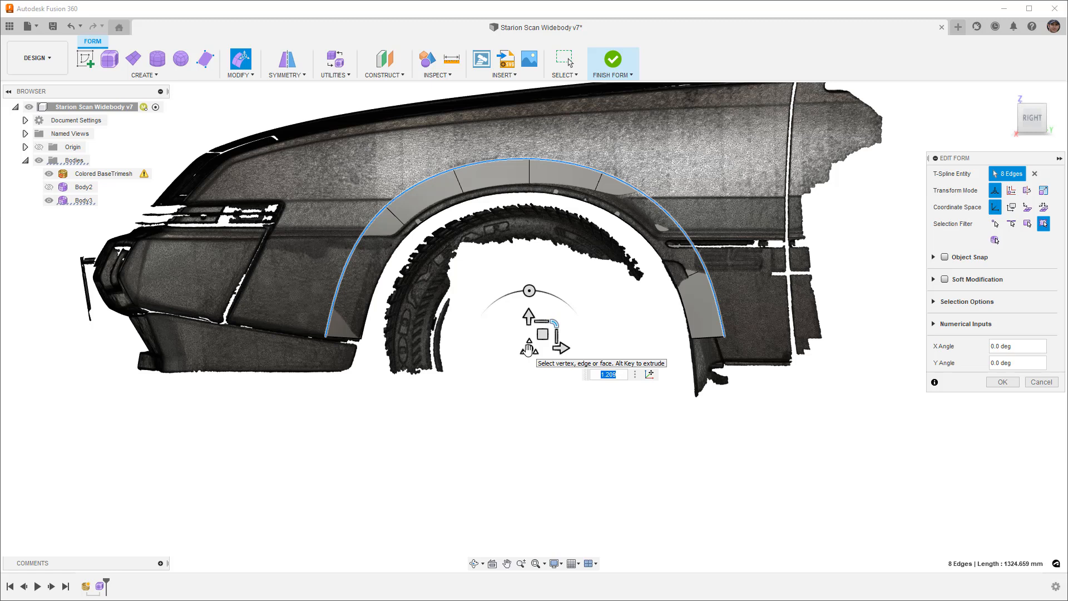
middle_click_drag(616, 304, 659, 300, "shift")
left_click(1000, 382)
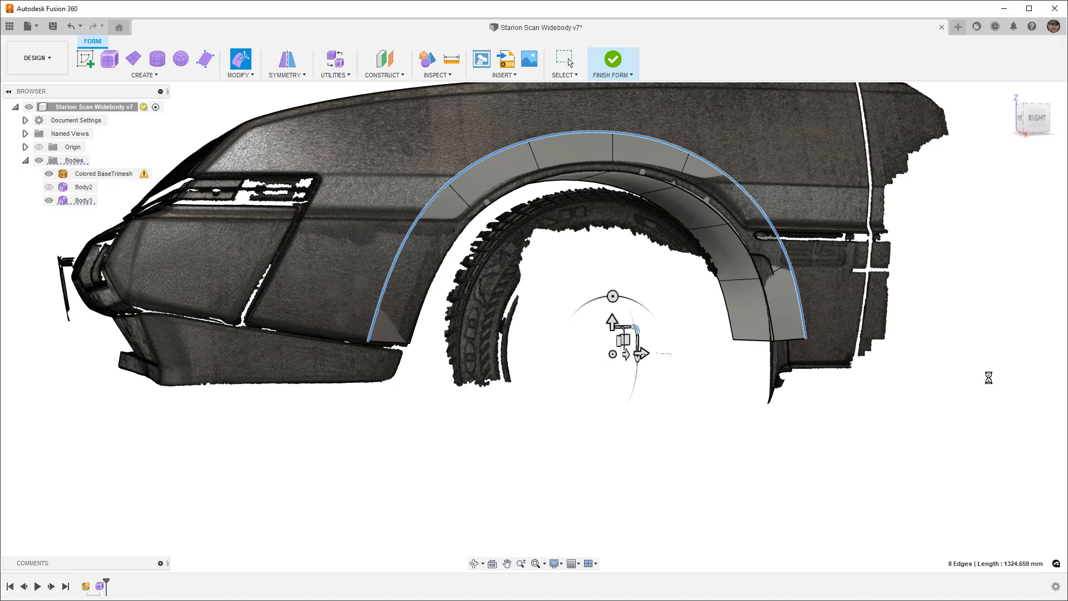
- Hide the scan mesh and insert a single edge loop on the flange, close to the arch's wheel-opening edge
left_click(49, 174)
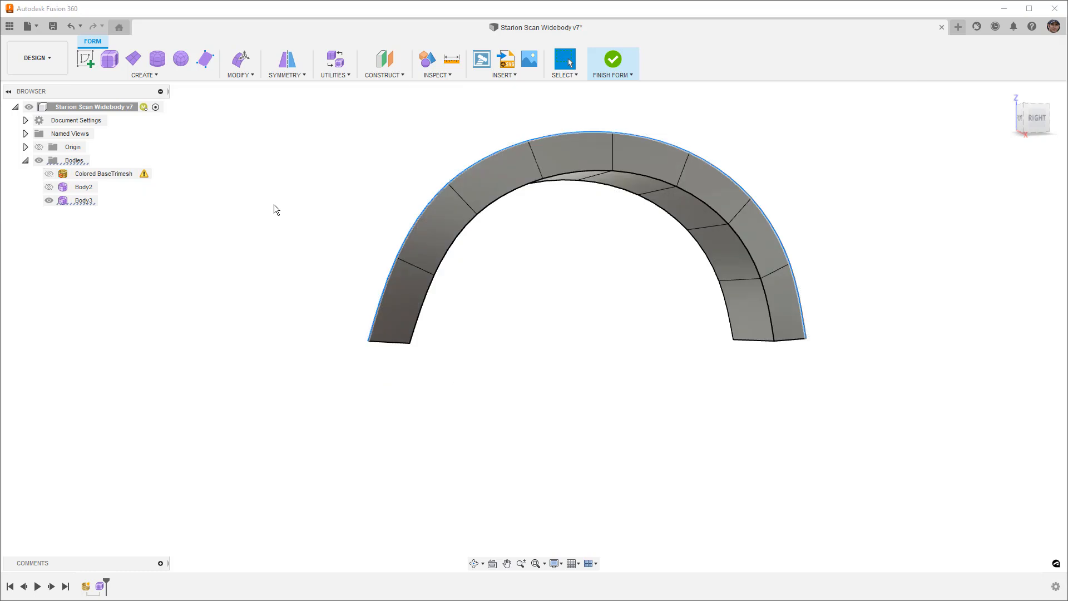
mouse_move(566, 233)
middle_mouse_down("shift")
mouse_move(638, 238)
mouse_move(569, 236)
middle_mouse_up("shift")
left_click(578, 177)
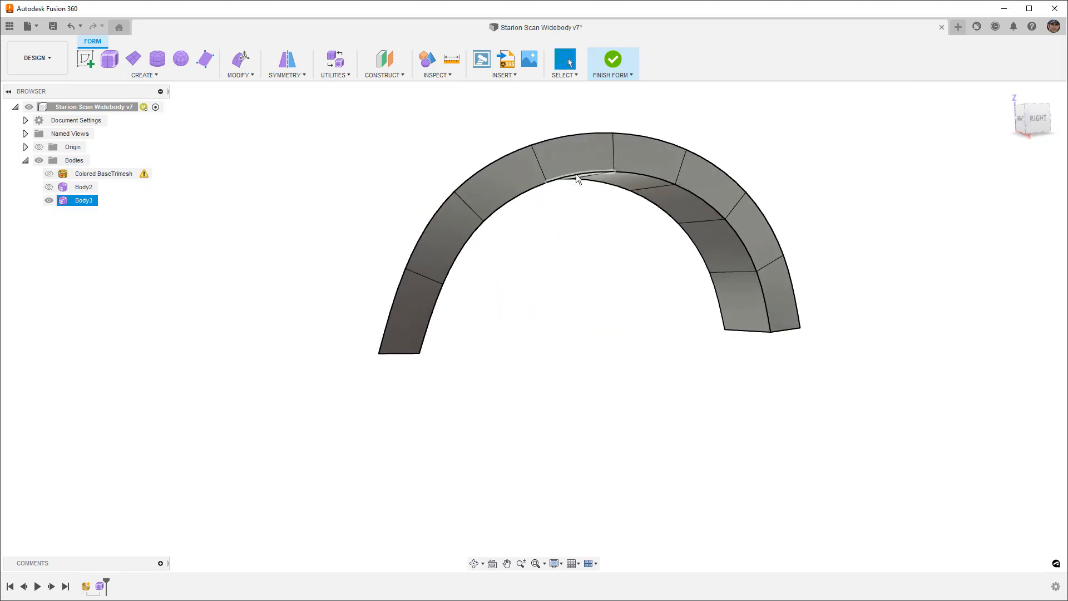
double_click(578, 177)
left_click(239, 75)
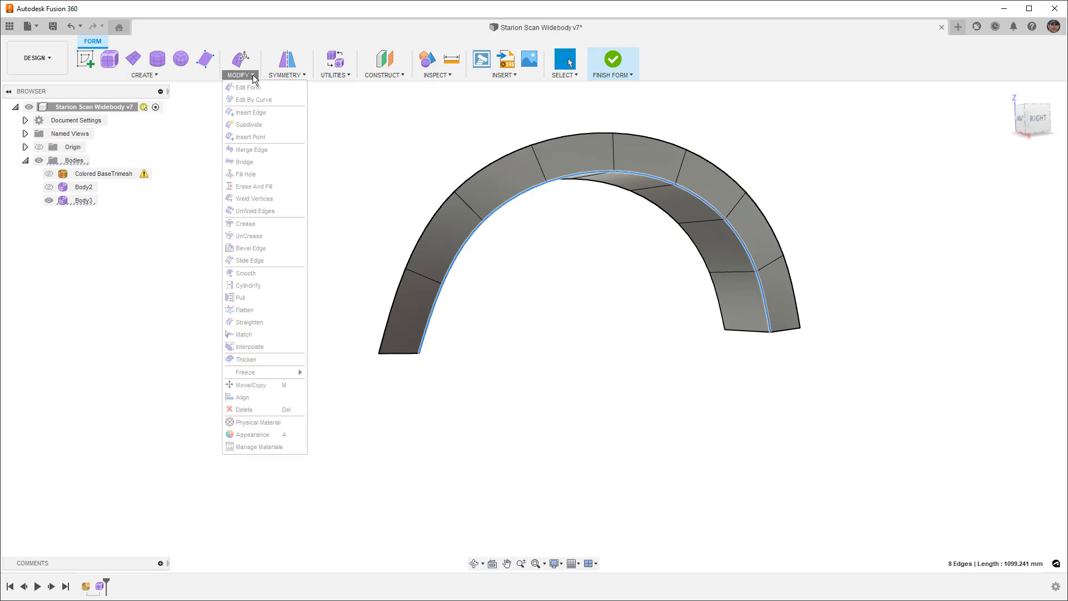
left_click(257, 114)
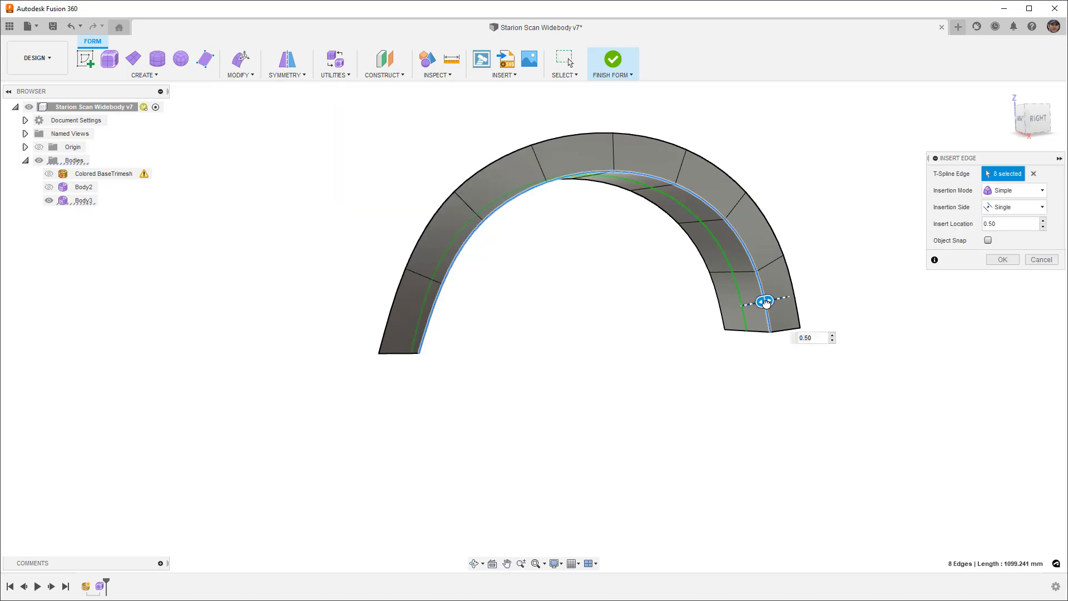
left_click_drag(811, 298, 817, 296)
left_click(1019, 258)
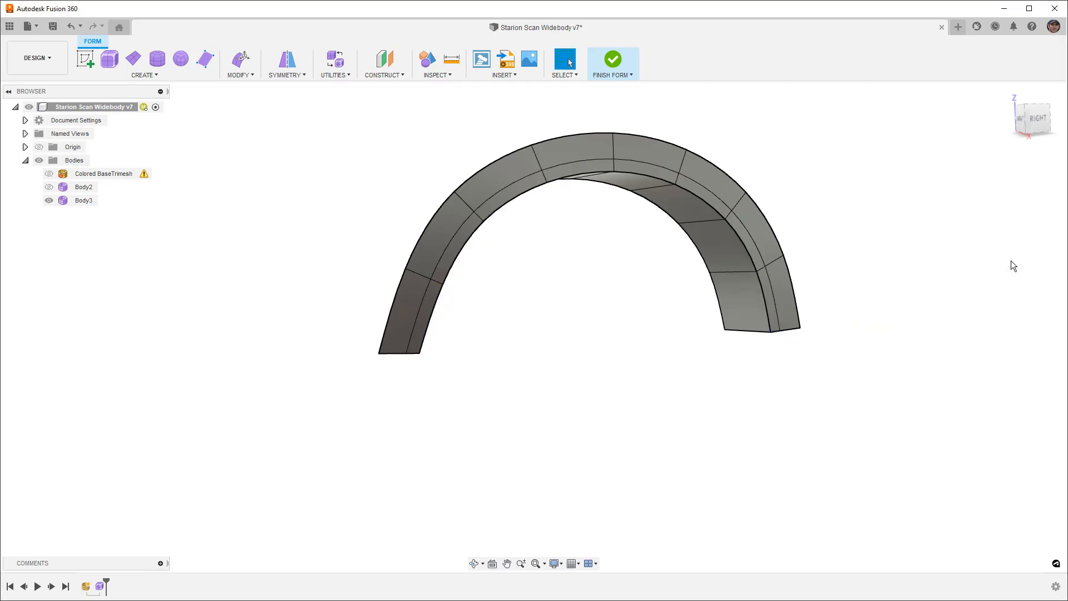
- Delete the flange's outermost edge loop to leave only the narrow band beside the wheel opening
double_click(741, 186)
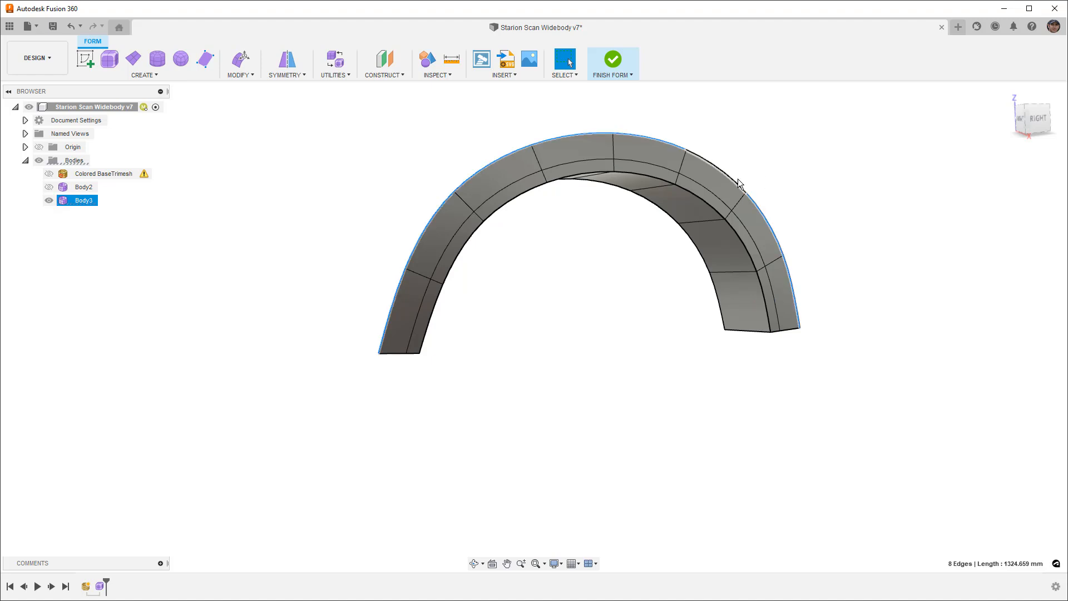
key("Delete")
middle_click_drag(606, 185, 636, 188, "shift")
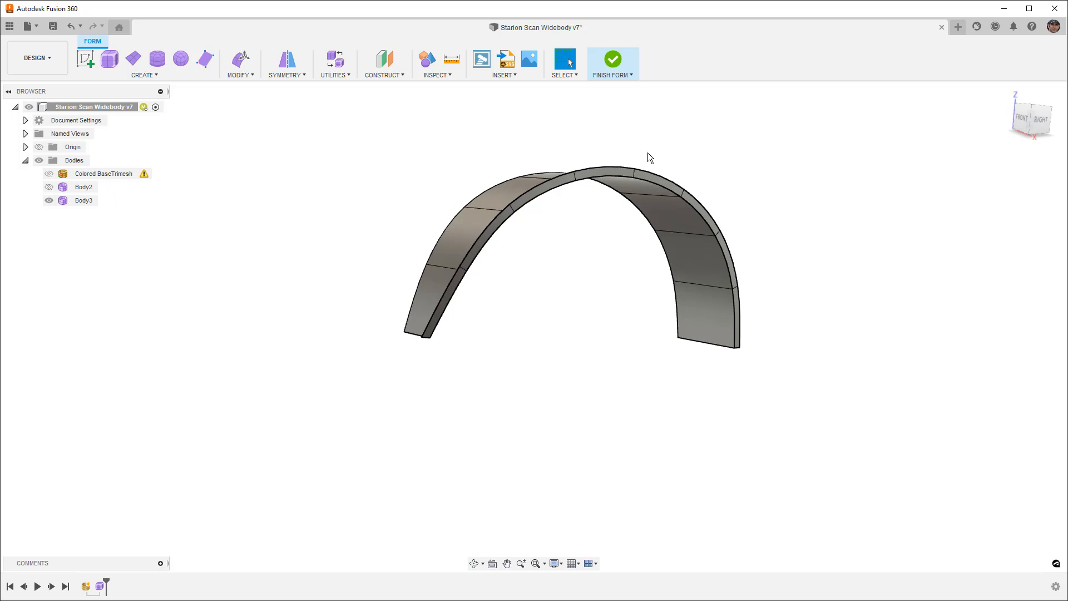
mouse_move(620, 148)
middle_mouse_down("shift")
mouse_move(667, 143)
mouse_move(618, 143)
middle_mouse_up("shift")
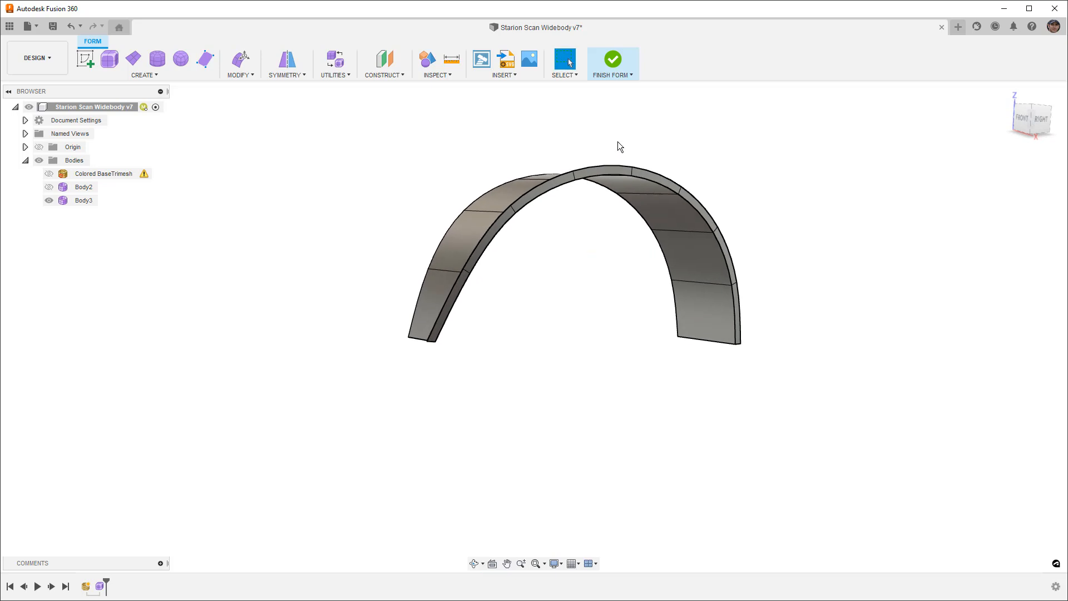
- Show the Body2 fender form and examine how the arch and its narrow flange sit against it
left_click(49, 187)
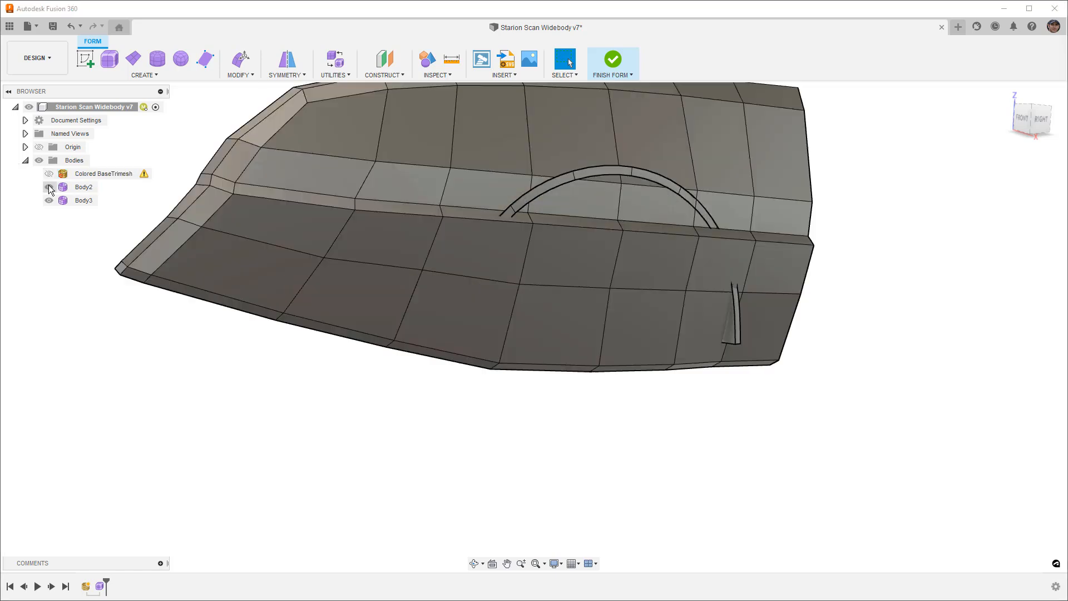
scroll(360, 240, "down", 4)
mouse_move(390, 240)
middle_mouse_down("shift")
mouse_move(434, 237)
mouse_move(417, 233)
mouse_move(405, 249)
middle_mouse_up("shift")
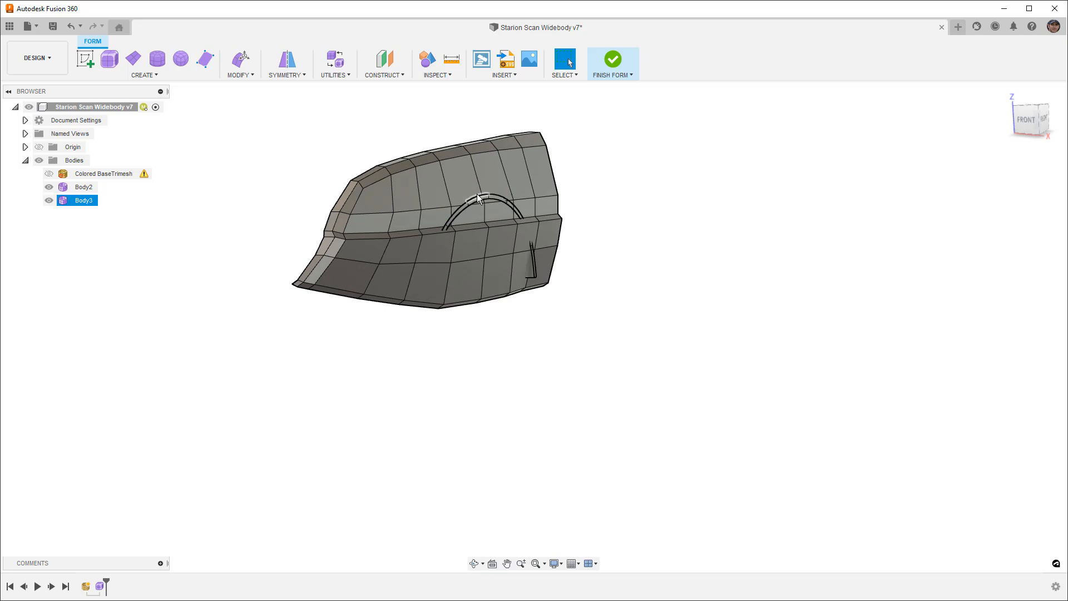
scroll(454, 225, "up", 5)
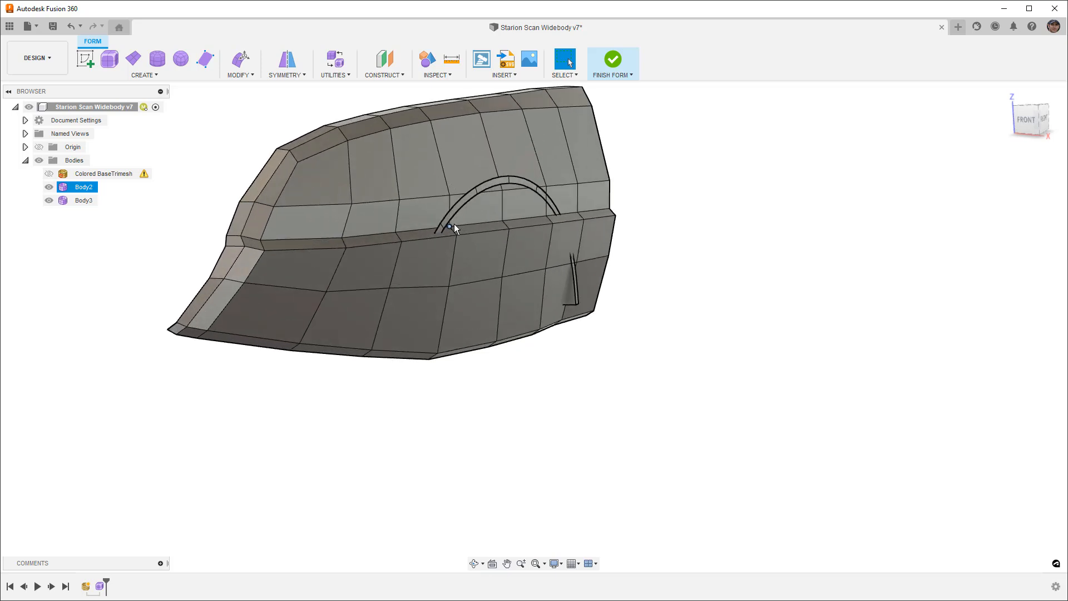
middle_click_drag(454, 223, 481, 193, "shift")
- Compare Body2 in smooth display with the scan mesh, and return it to box display with the scan hidden
left_click(466, 164)
key("ctrl+3")
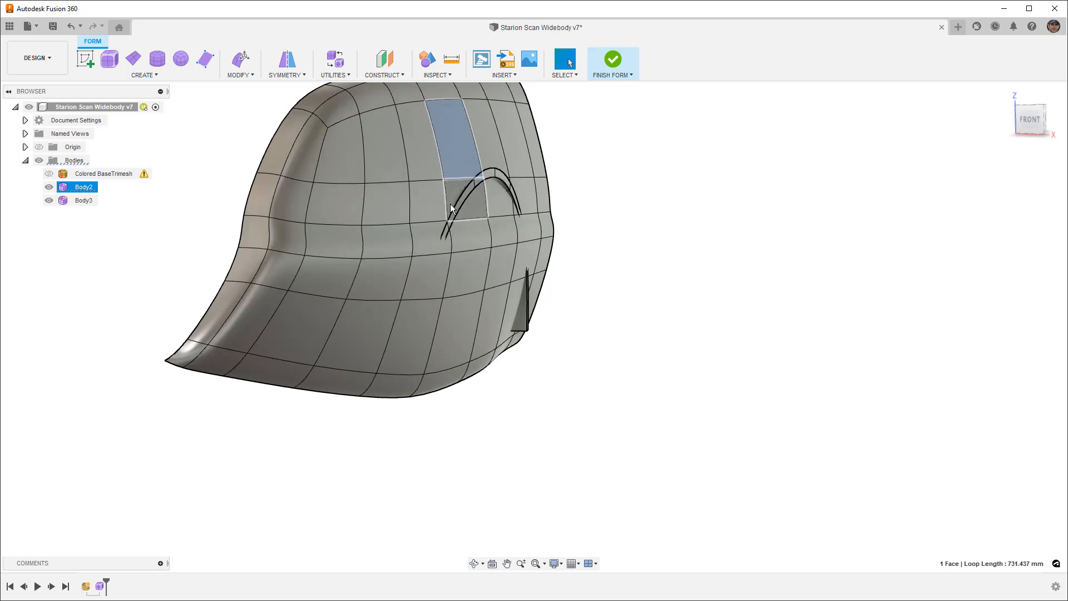
left_click(49, 174)
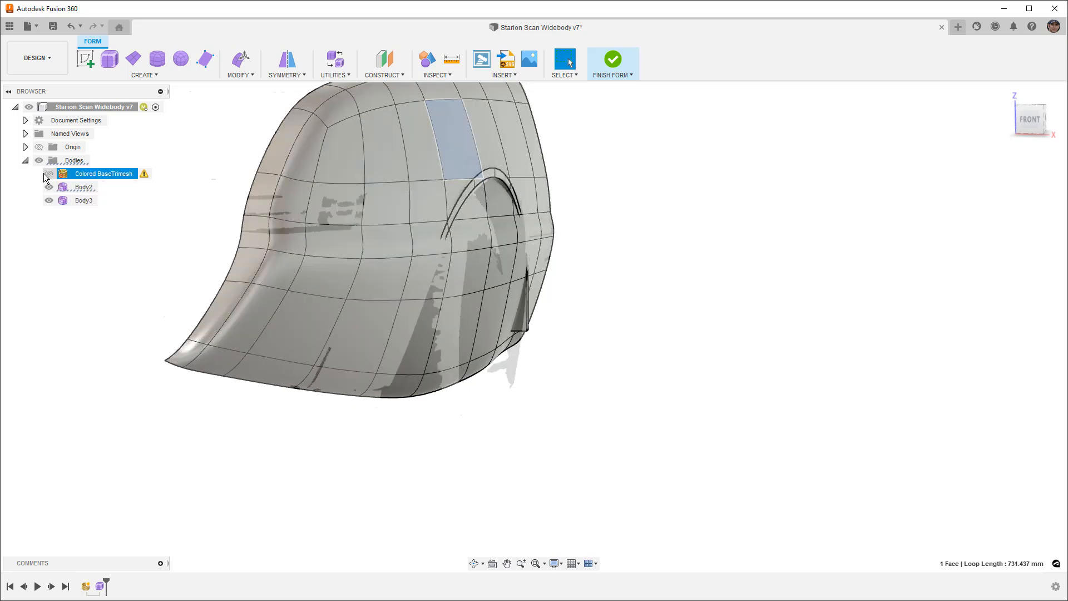
left_click(49, 174)
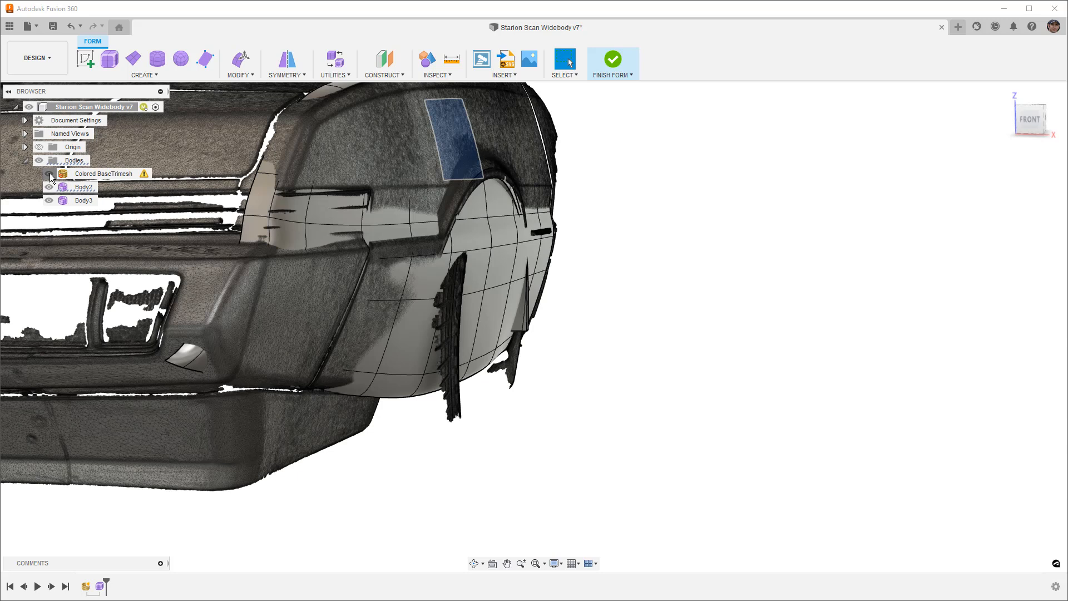
left_click(352, 187)
key("ctrl+1")
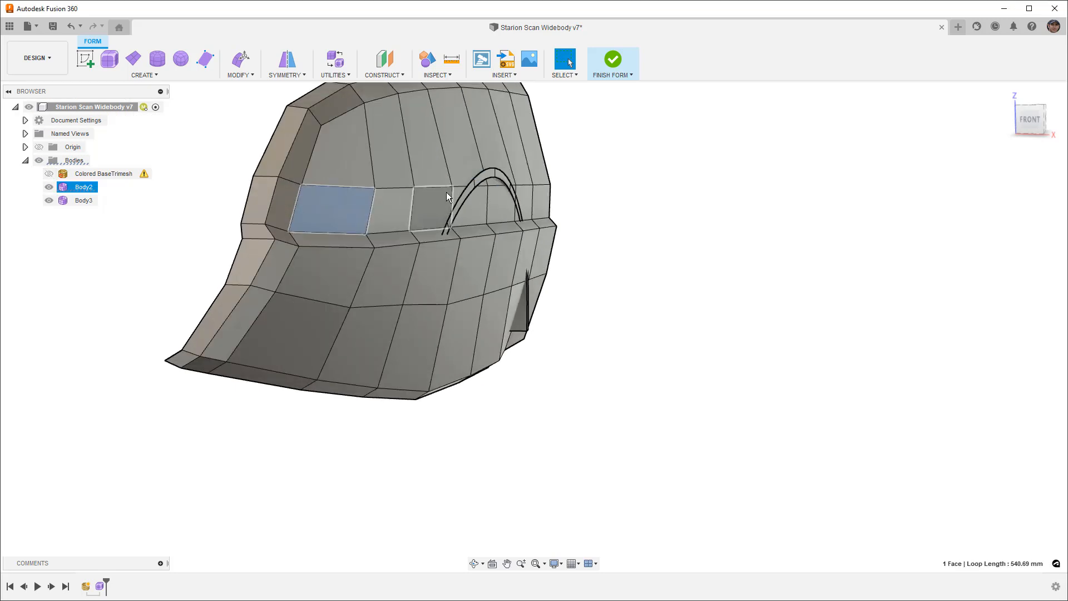
- Switch the Body3 arch to box display, hide Body2 and show the scan mesh
left_click(470, 188)
key("ctrl+1")
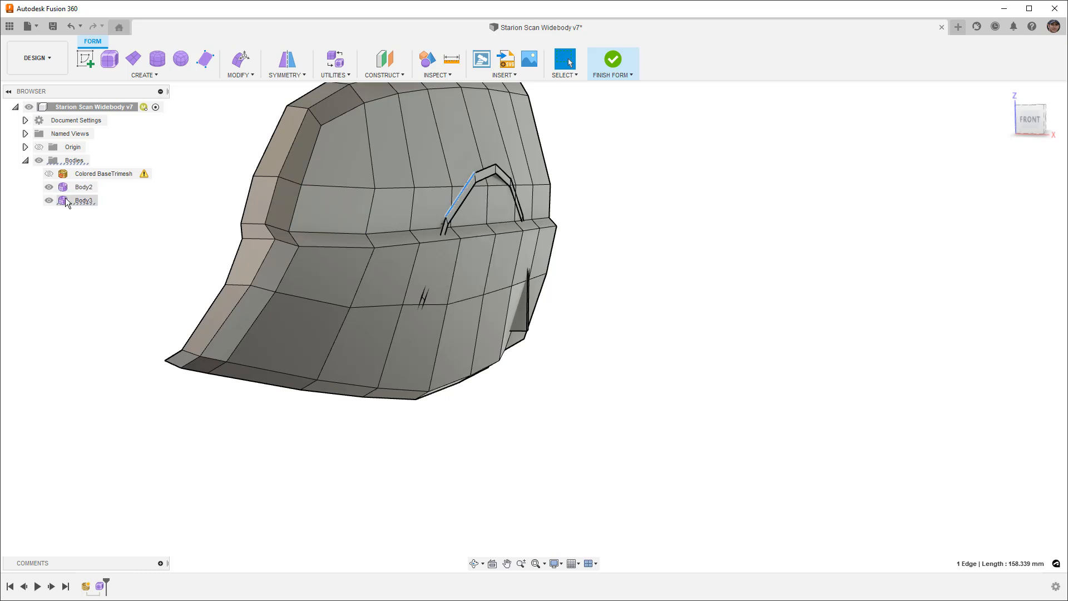
left_click(50, 187)
left_click(189, 205)
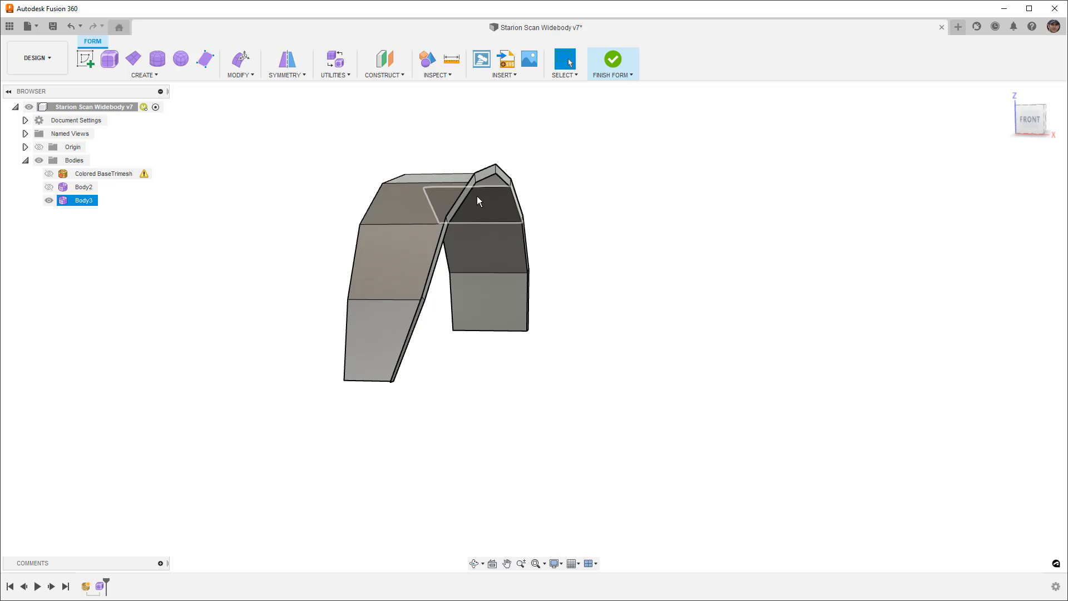
left_click(50, 187)
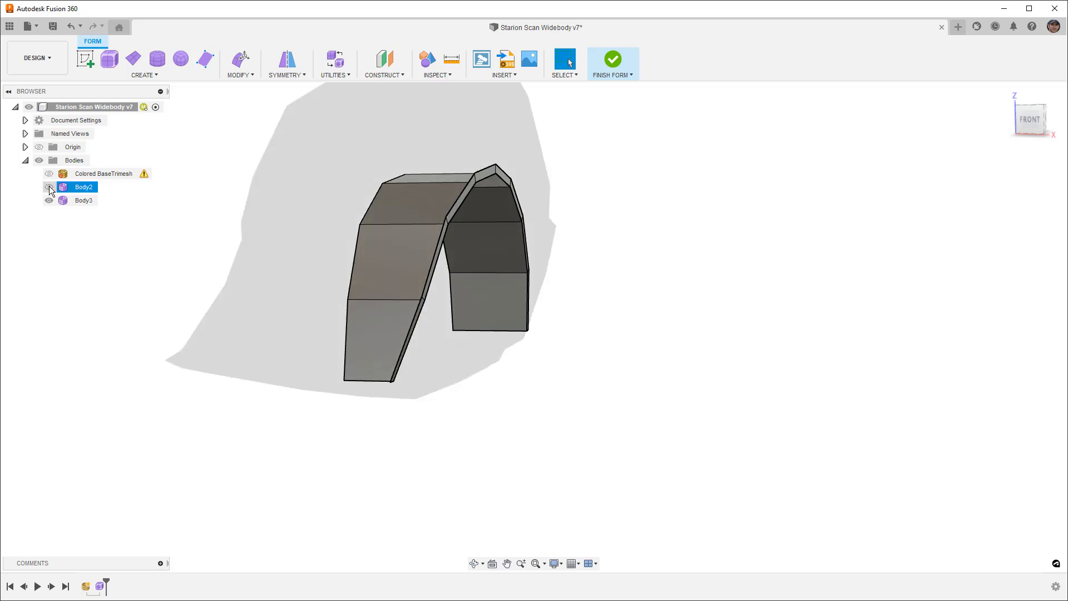
left_click(49, 187)
left_click(50, 174)
left_click(76, 200)
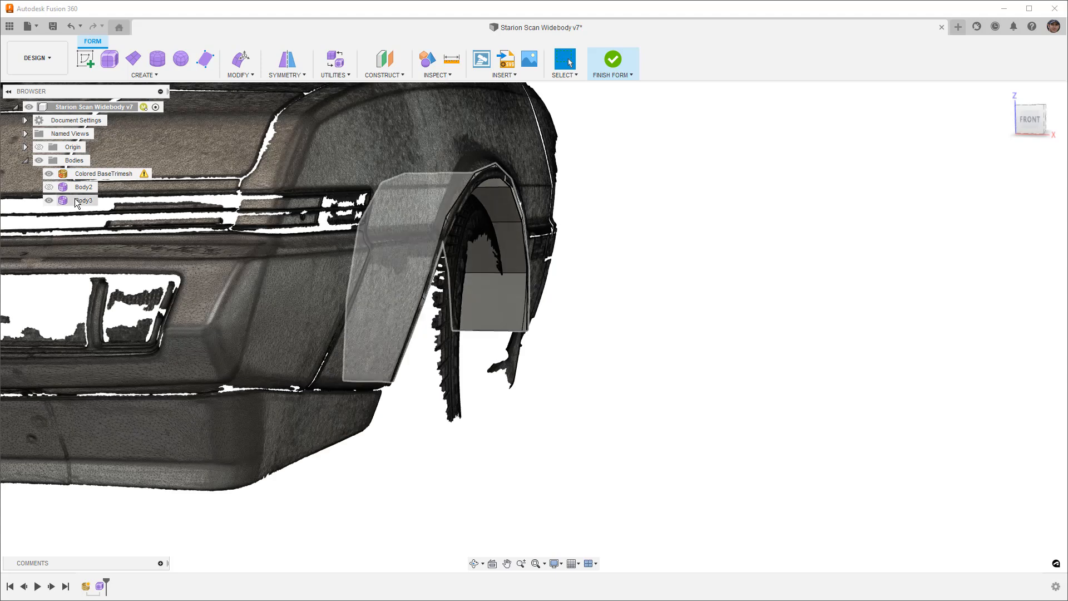
- Move all faces of the Body3 wheel arch 50 mm outward along X with Edit Form
left_click(243, 64)
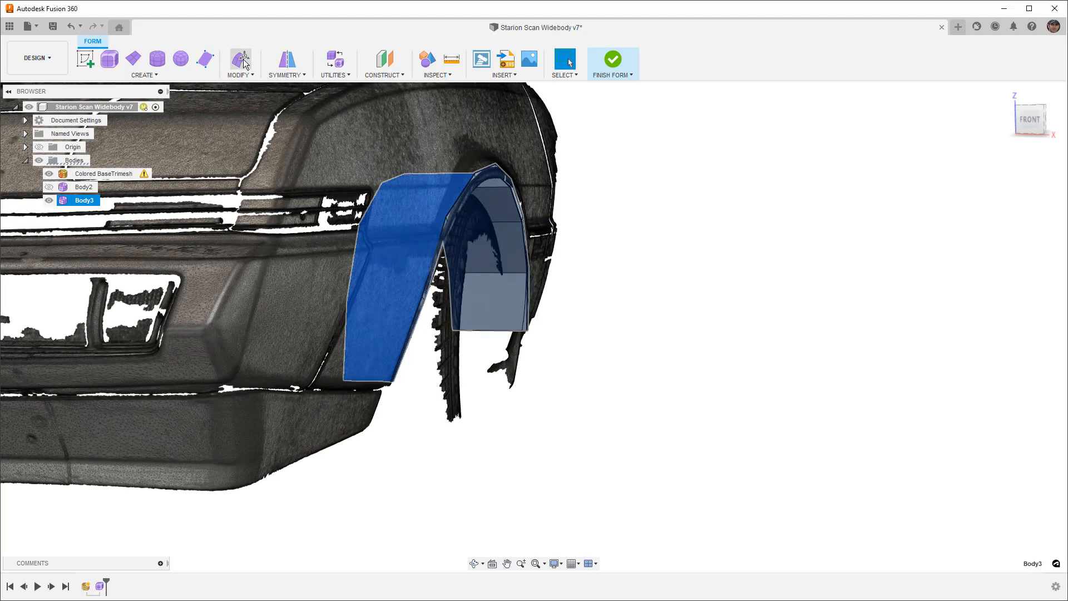
left_click(1030, 119)
scroll(616, 208, "up", 5)
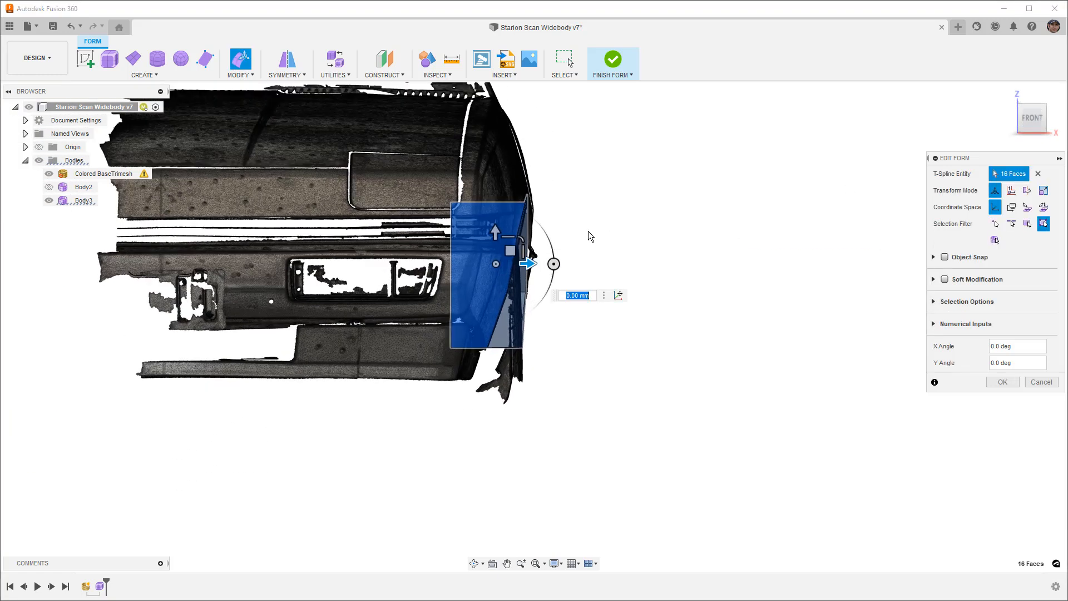
left_click_drag(483, 281, 517, 281)
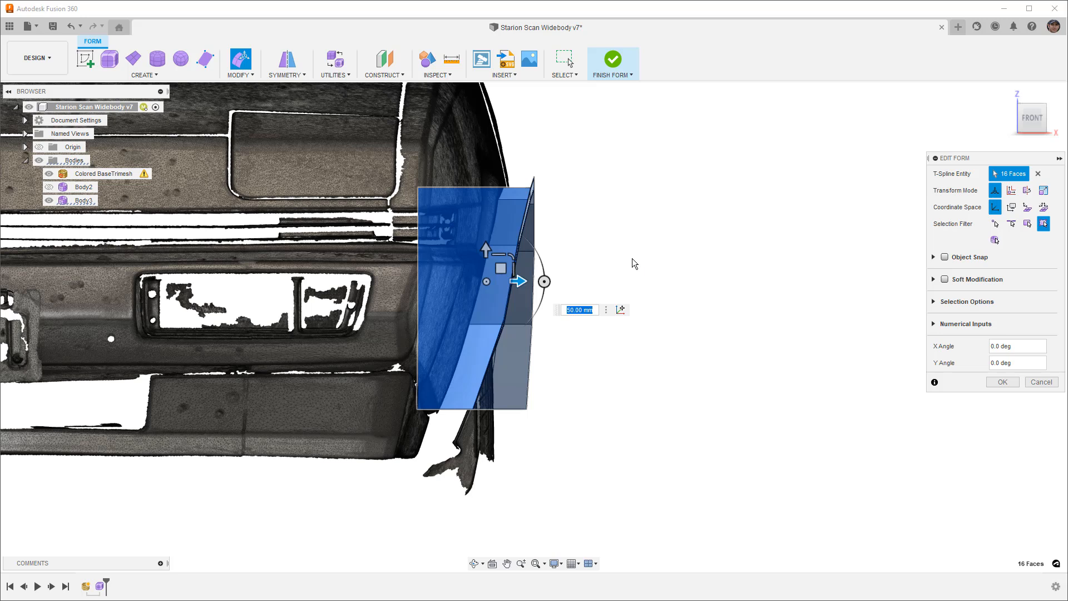
left_click(633, 261)
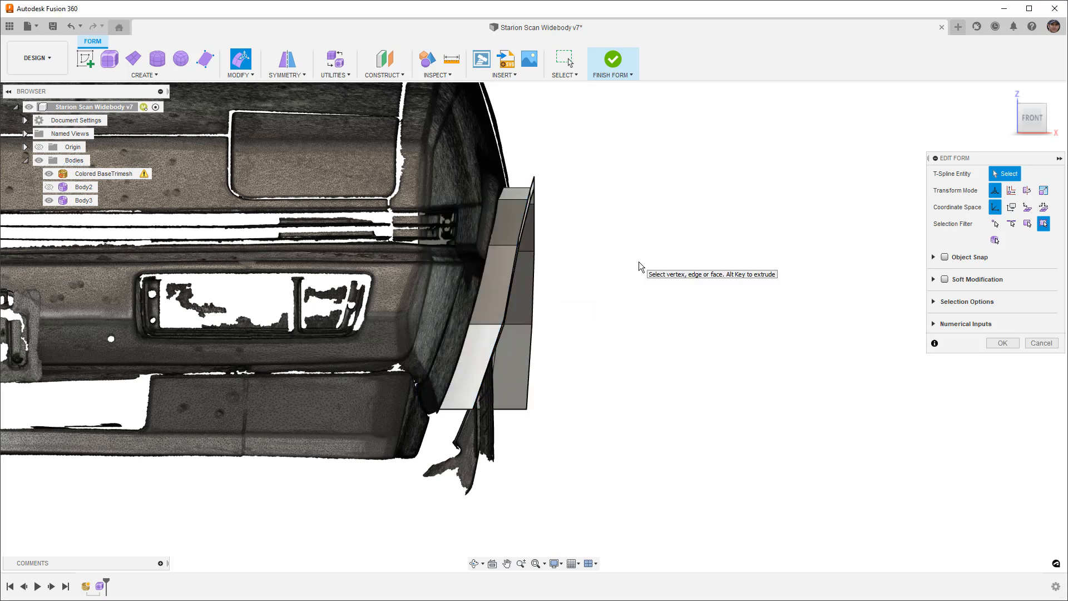
scroll(653, 302, "down", 5)
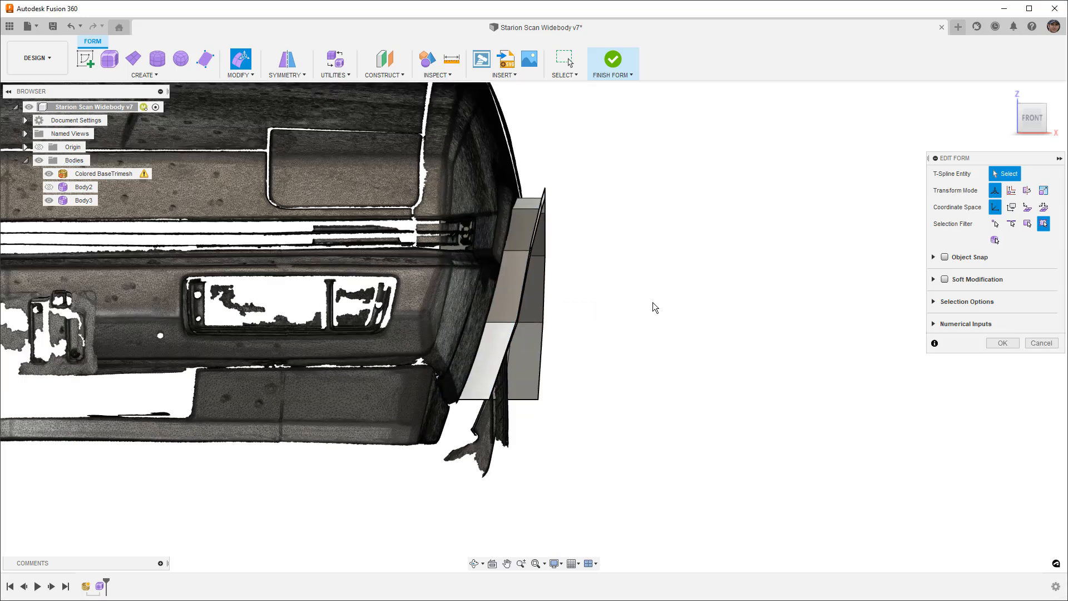
middle_click_drag(652, 302, 610, 330, "shift")
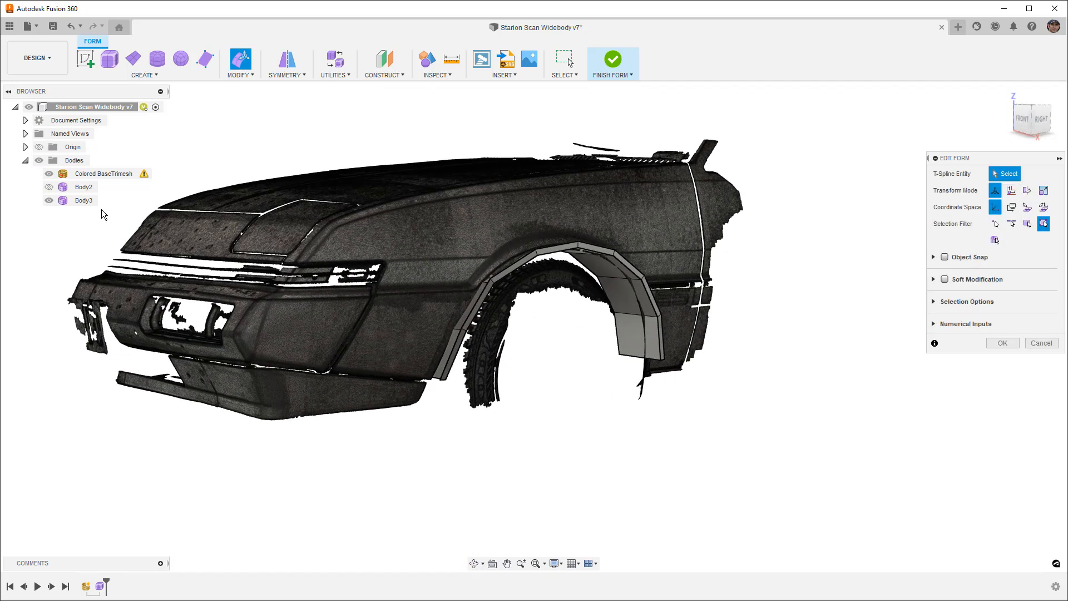
- Show Body2, hide the Colored BaseTrimesh scan, and finish the form edit
left_click(50, 187)
left_click(49, 174)
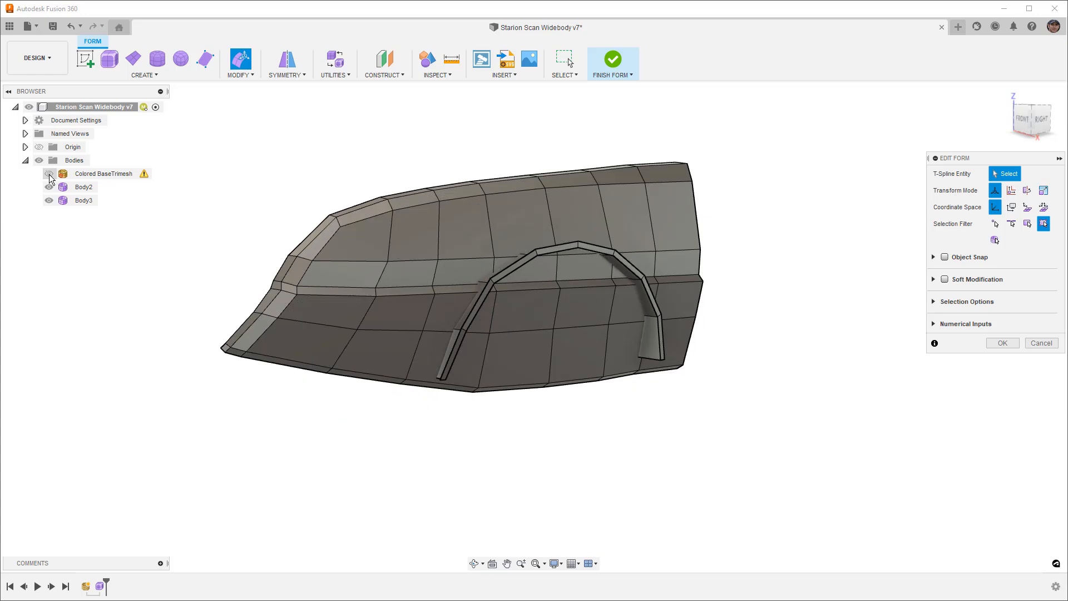
middle_click_drag(433, 332, 401, 331, "shift")
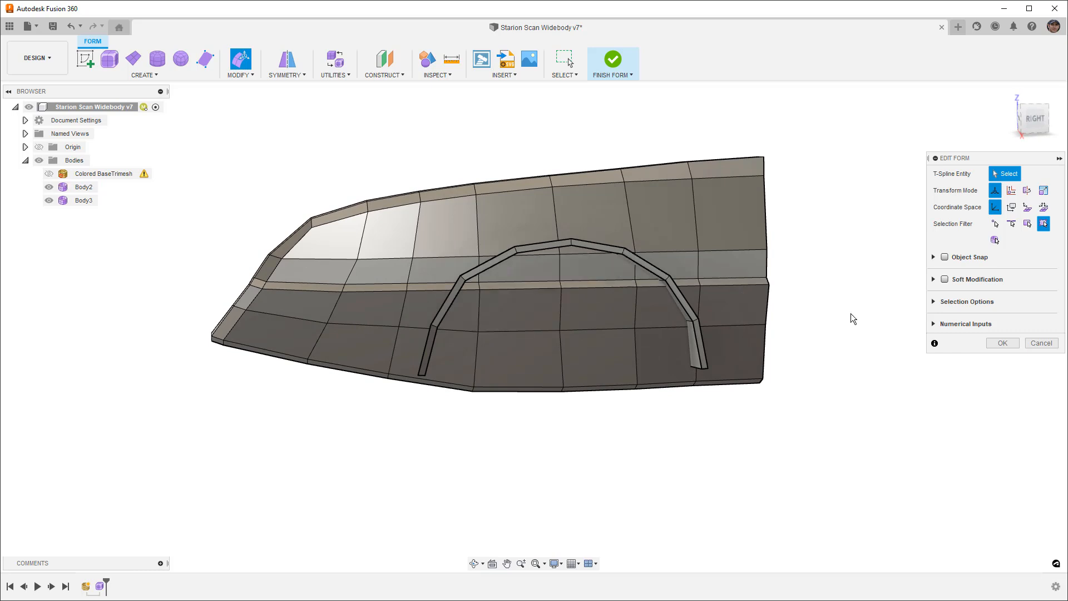
left_click(1002, 344)
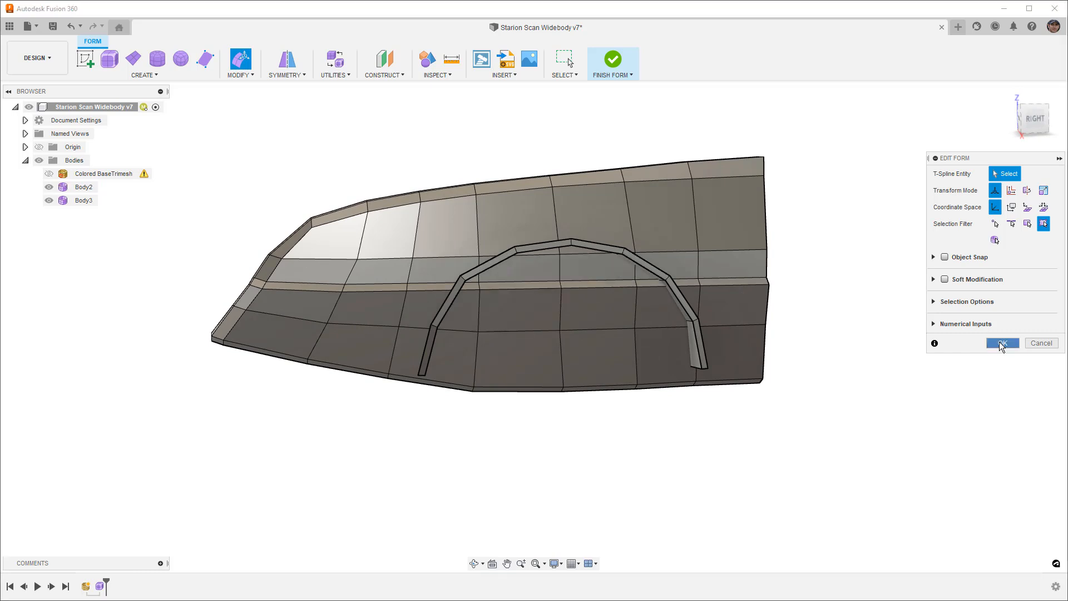
- Try subdividing all faces of Body2 with the Exact insert mode, keeping Body3 hidden
left_click(1032, 118)
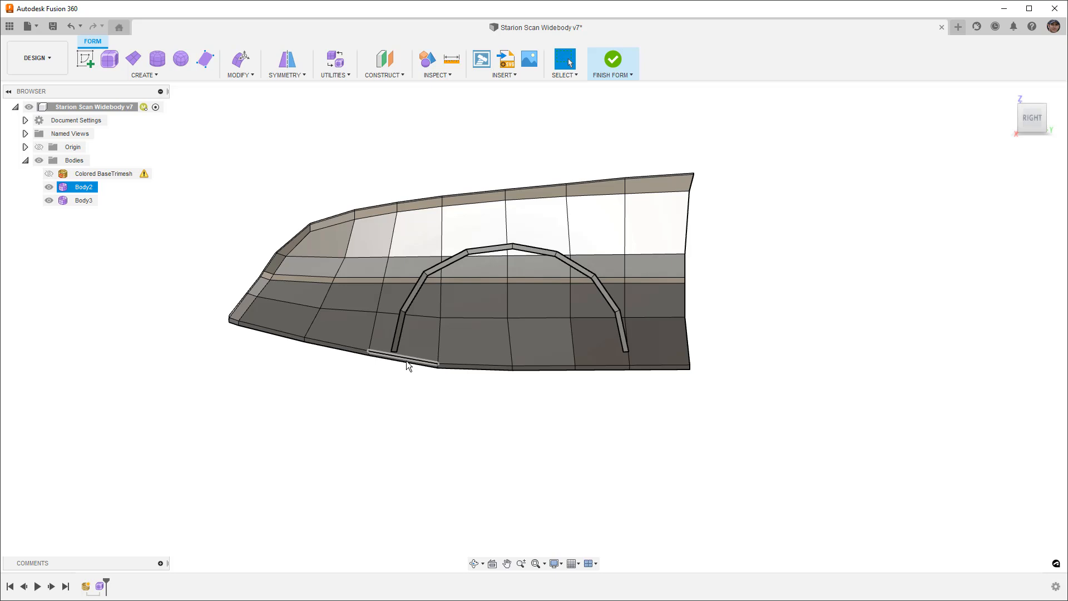
left_click(289, 109)
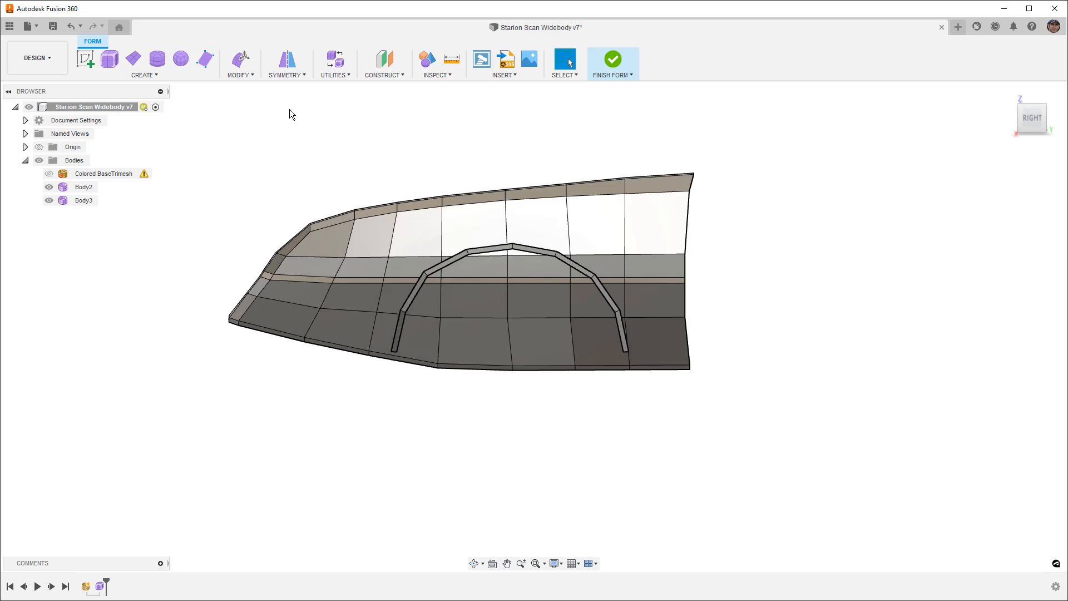
left_click(253, 78)
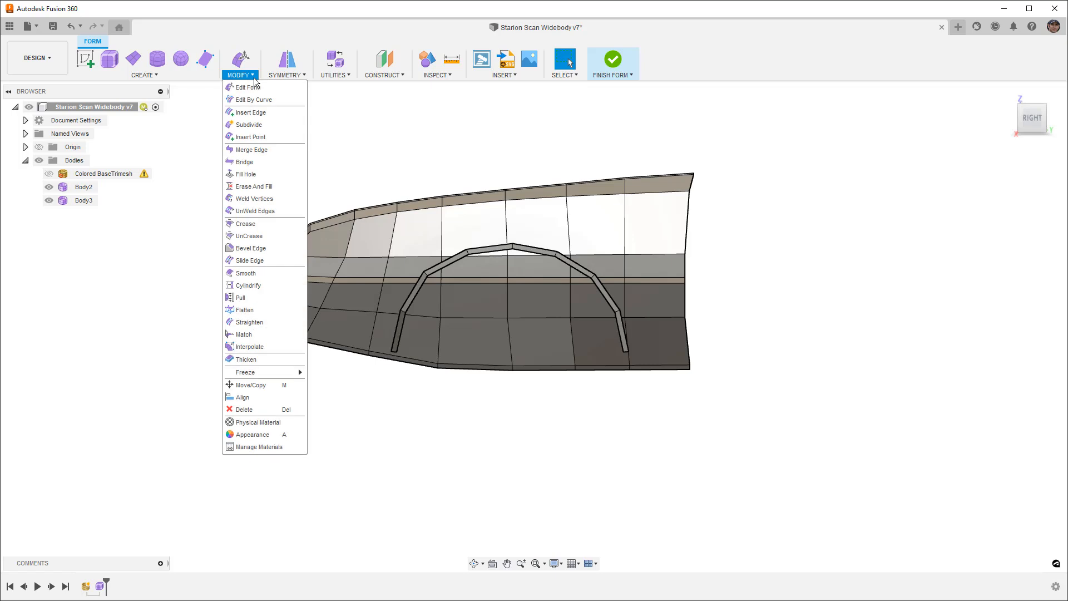
left_click(253, 125)
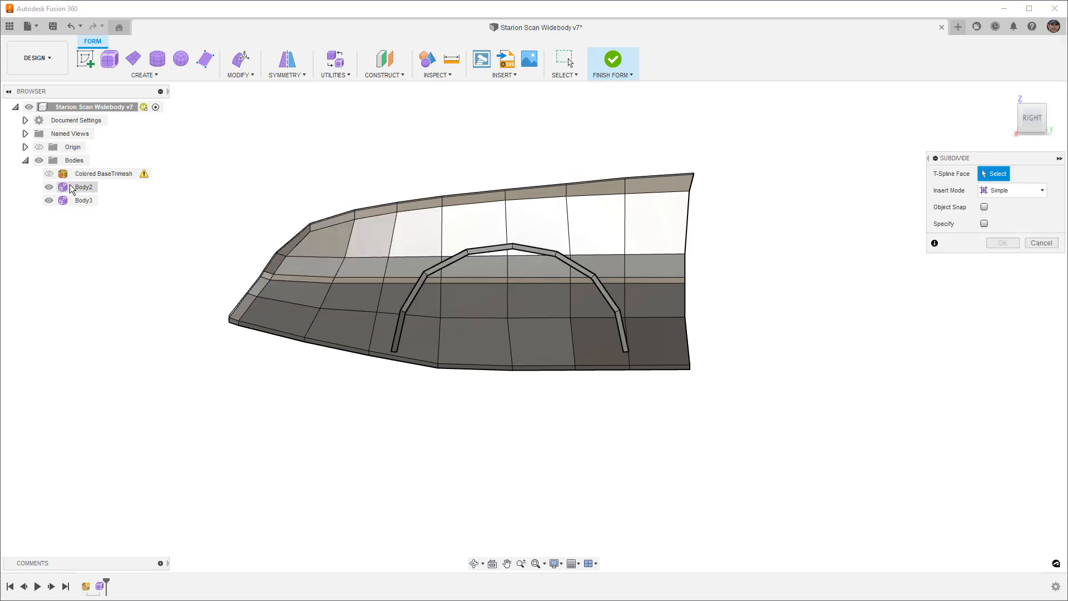
left_click(999, 191)
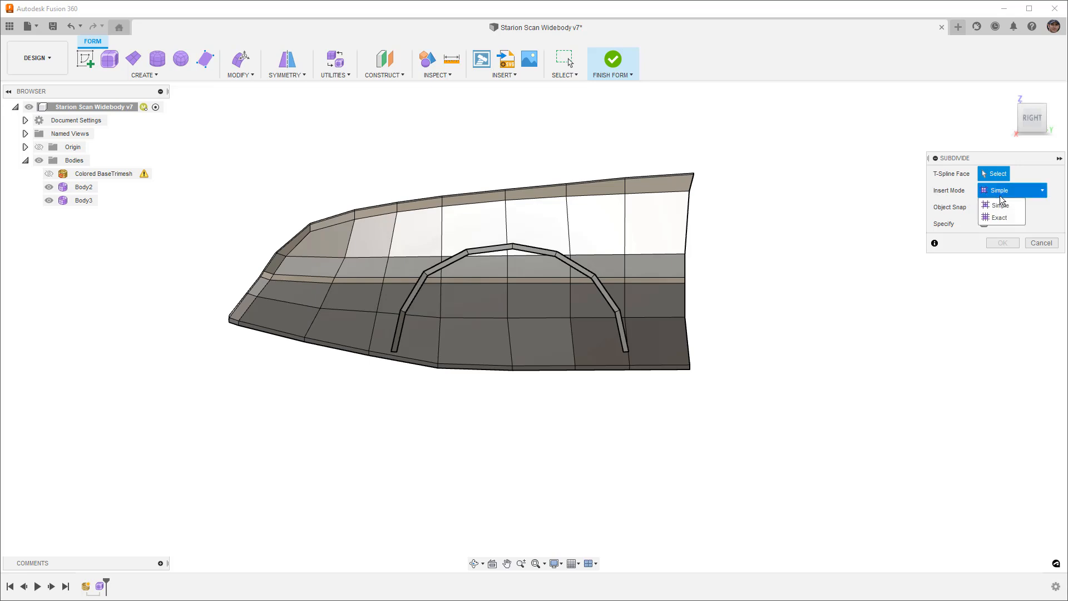
left_click(1001, 217)
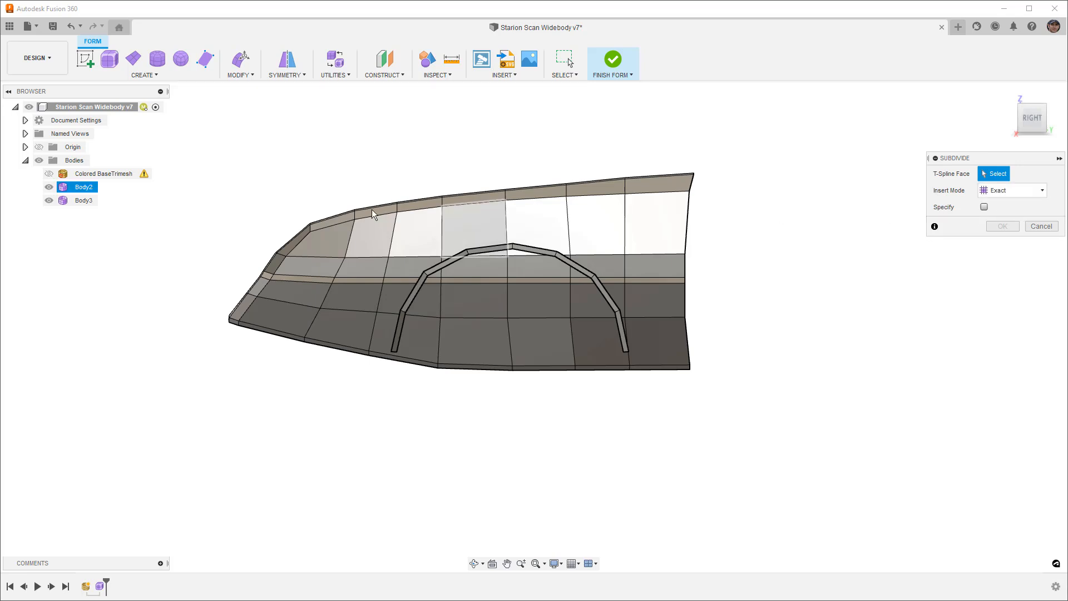
left_click(49, 200)
left_click_drag(189, 136, 830, 415)
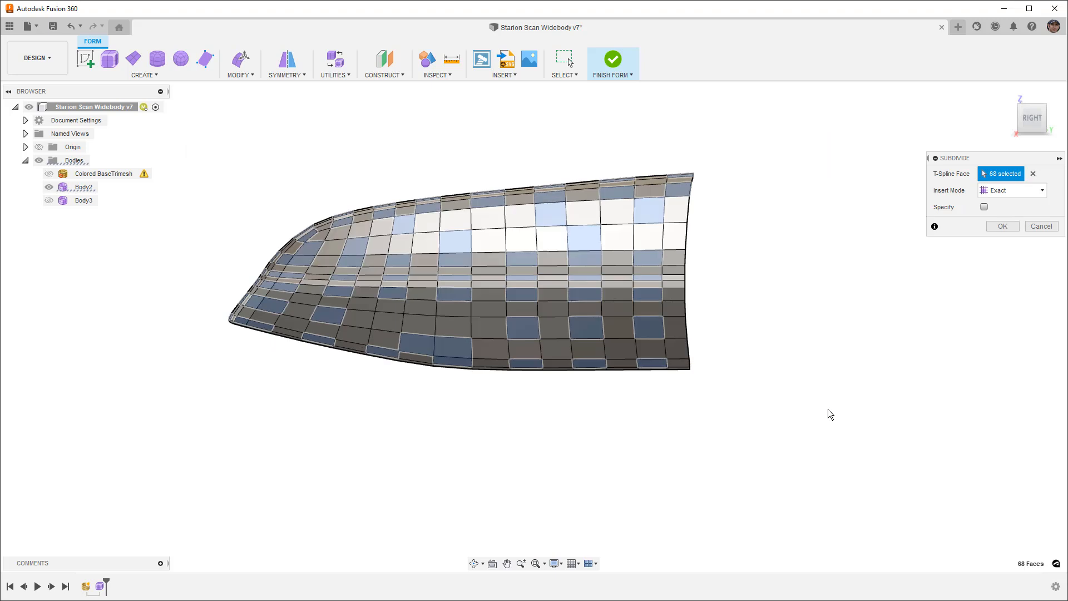
left_click(1003, 226)
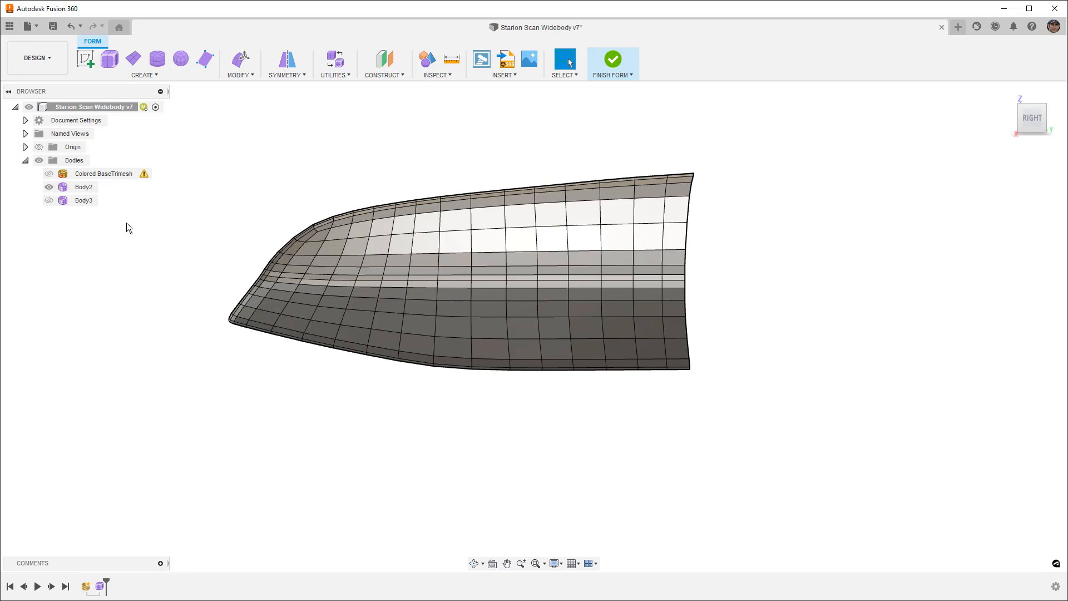
- Show Body3 again and examine where the arch meets the subdivided Body2 fender surface
left_click(50, 200)
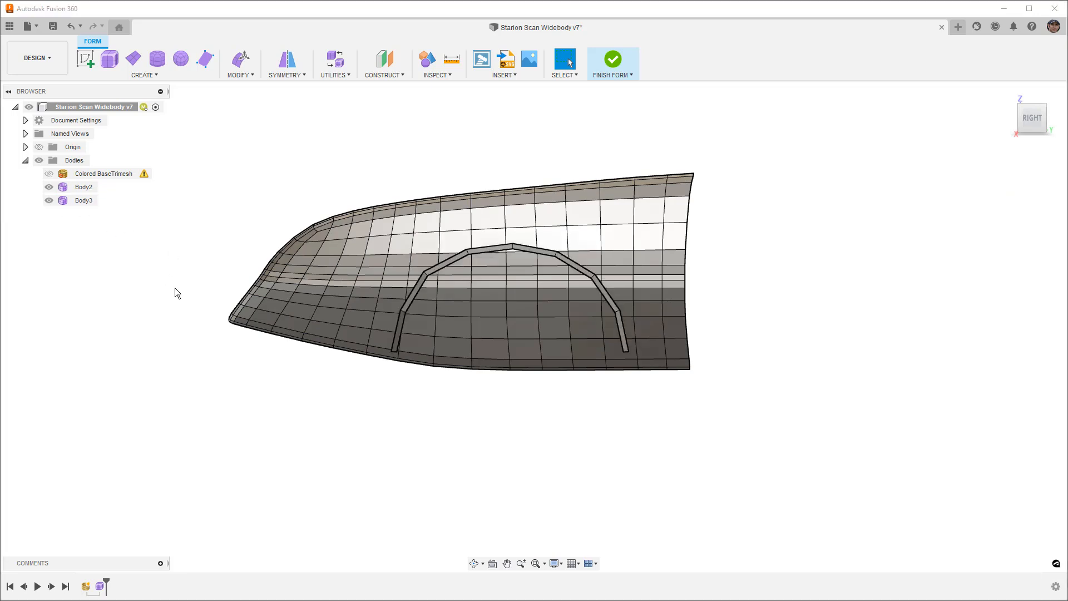
middle_click_drag(367, 354, 458, 322, "shift")
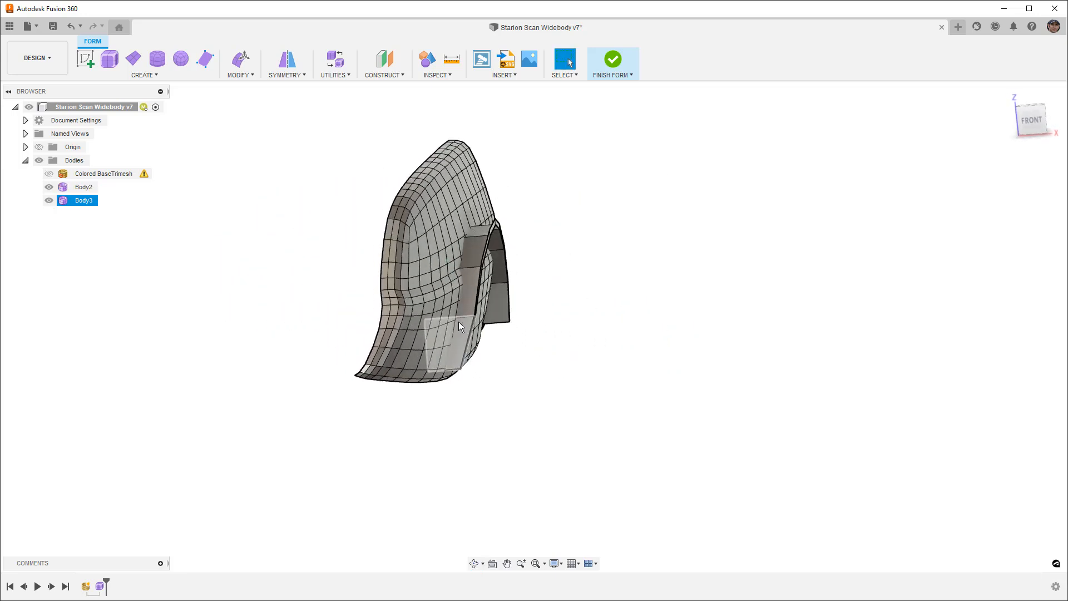
scroll(483, 240, "up", 6)
middle_click_drag(484, 241, 419, 228, "shift")
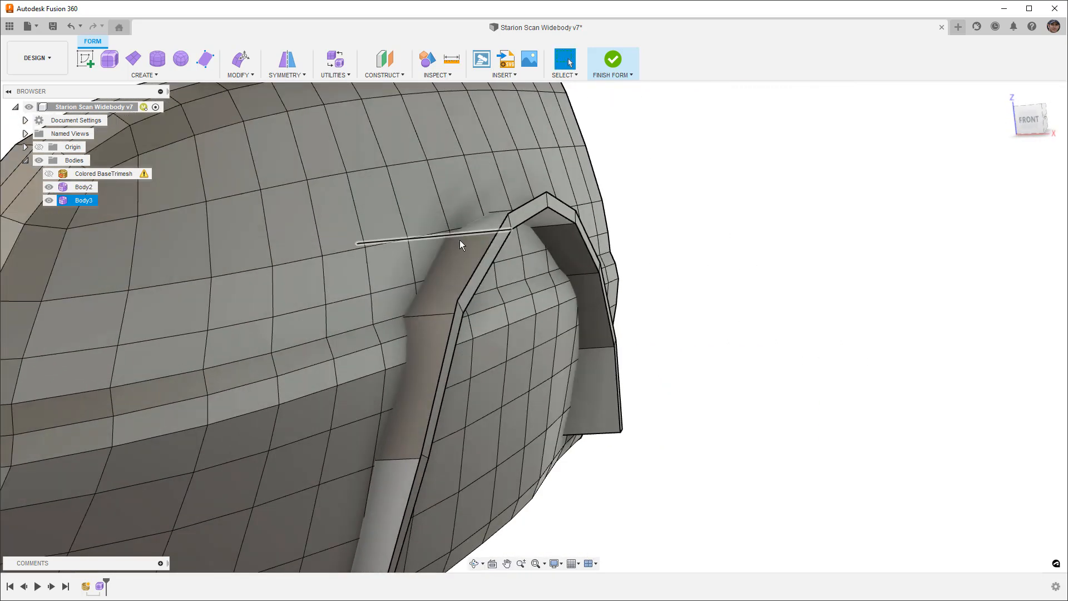
scroll(452, 244, "down", 6)
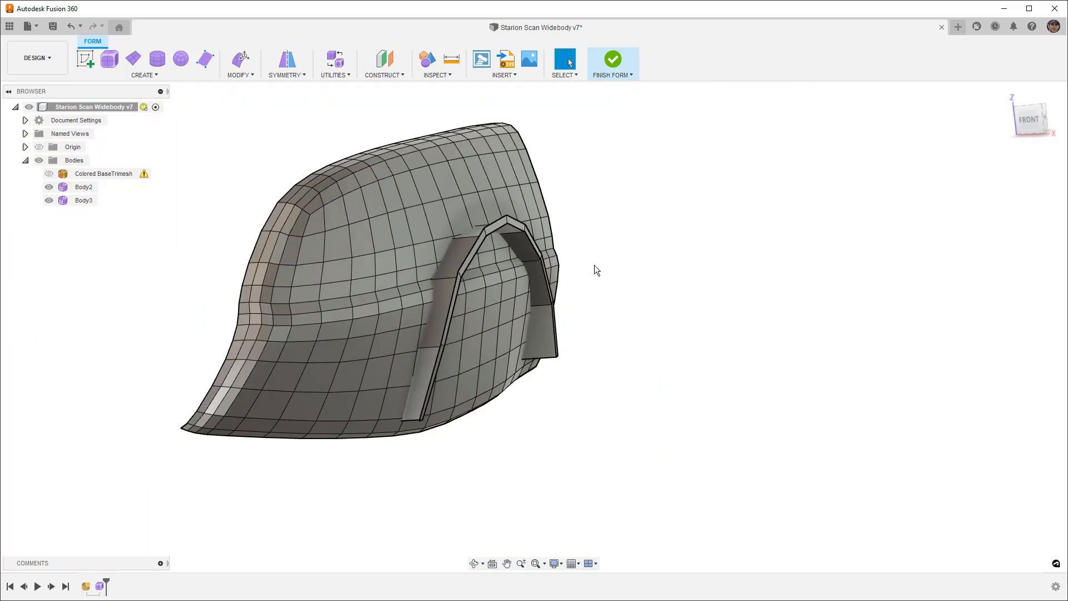
- Undo the visibility changes and the subdivision of Body2
key("v")
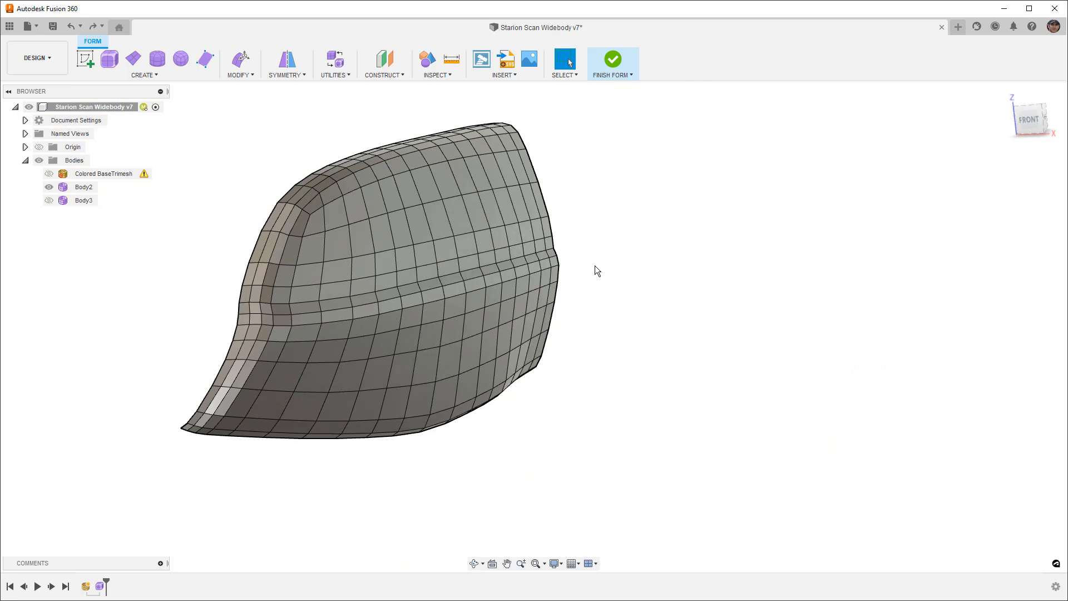
key("v")
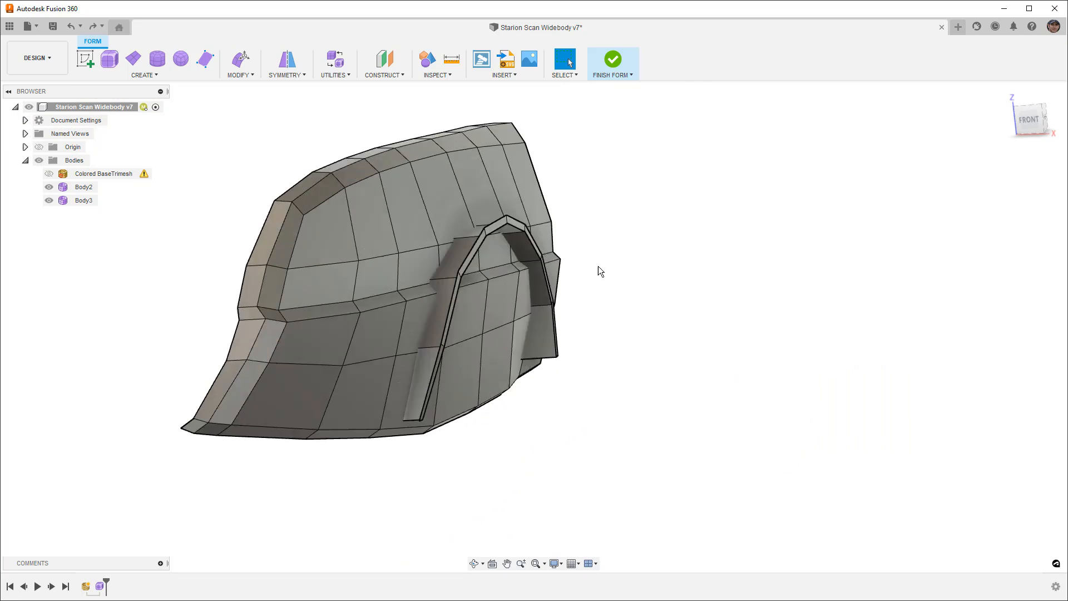
middle_click_drag(910, 208, 863, 206, "shift")
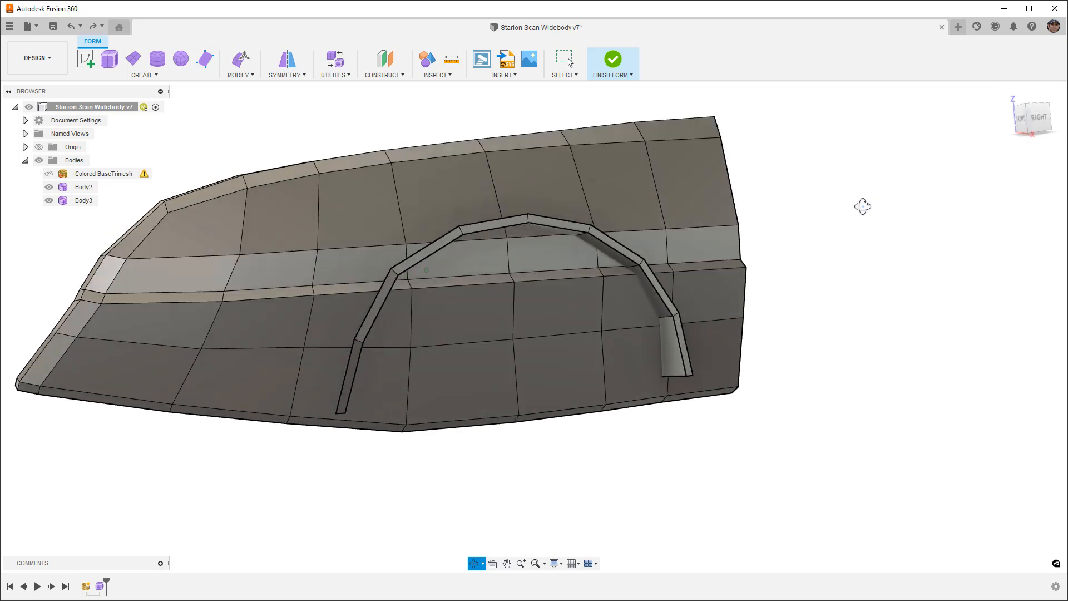
- Rename Body2 as OEFender and Body3 as Wheel Arch
left_click(1036, 117)
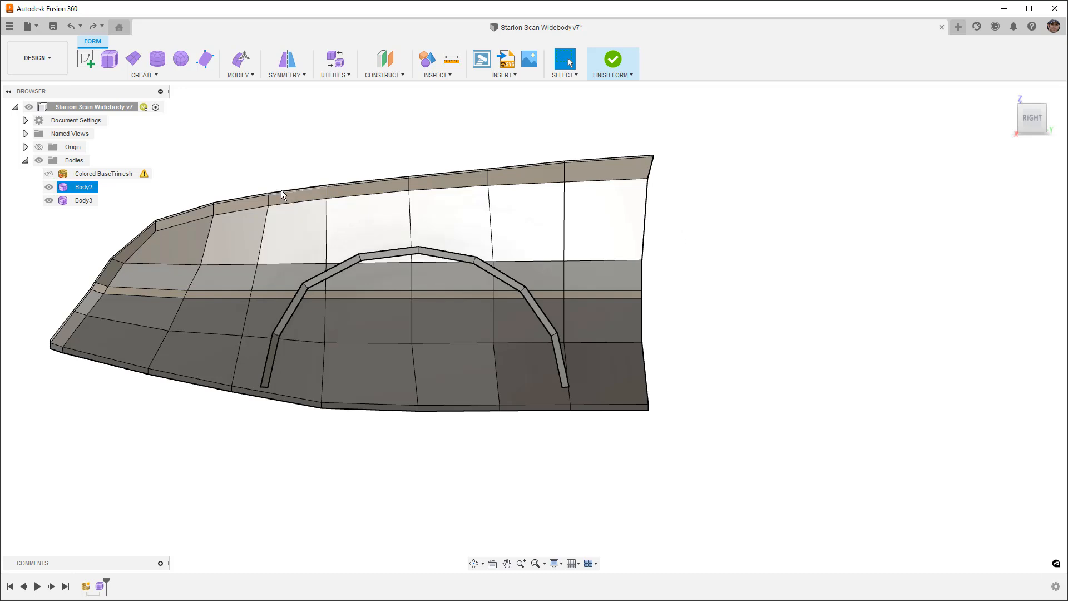
double_click(83, 187)
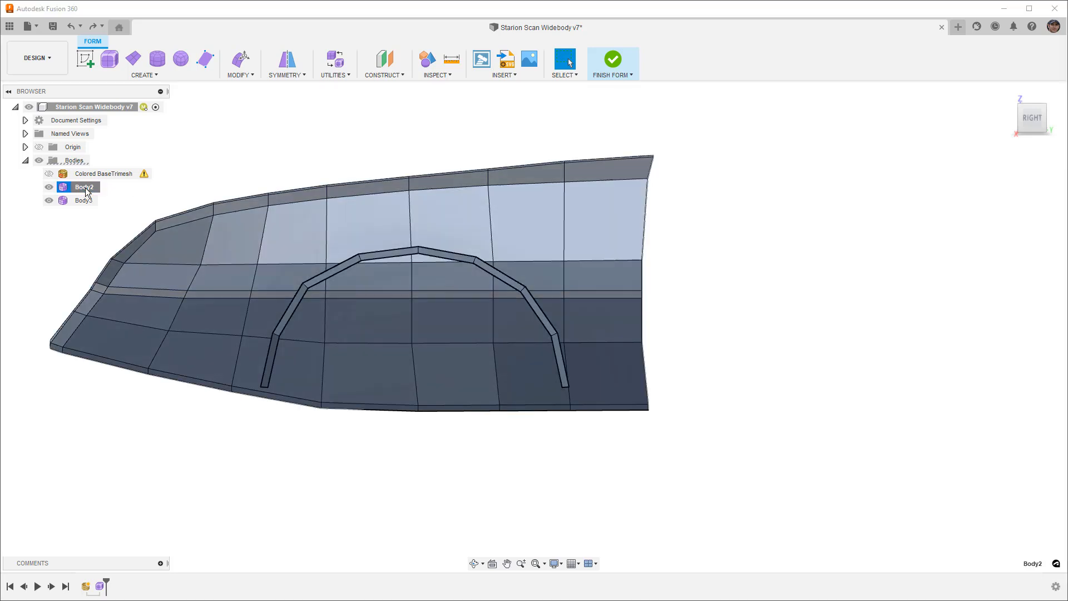
type("OE")
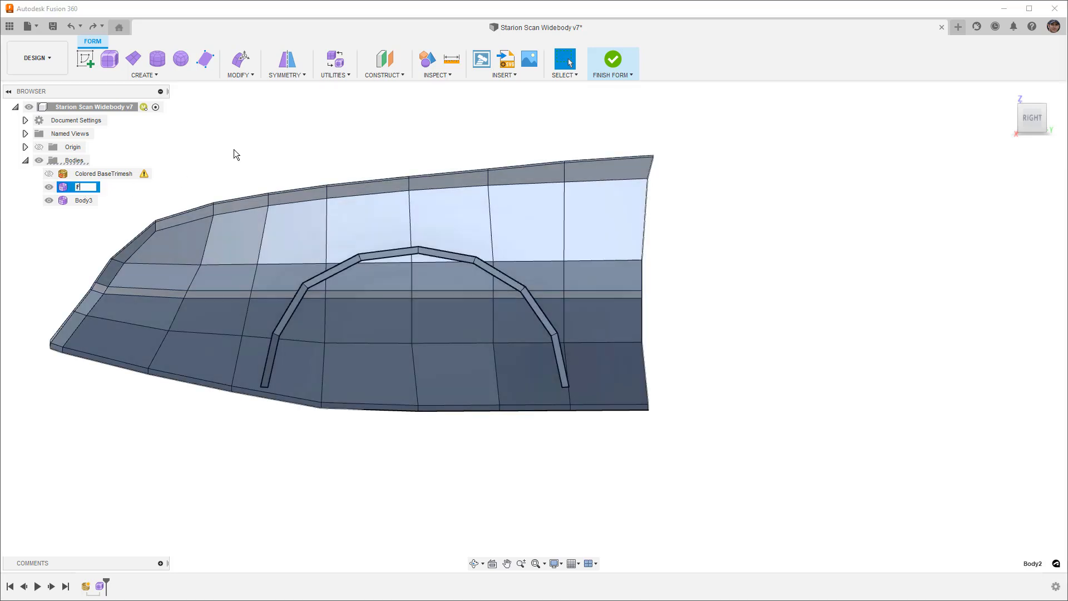
type("Fender")
key("Return")
double_click(85, 201)
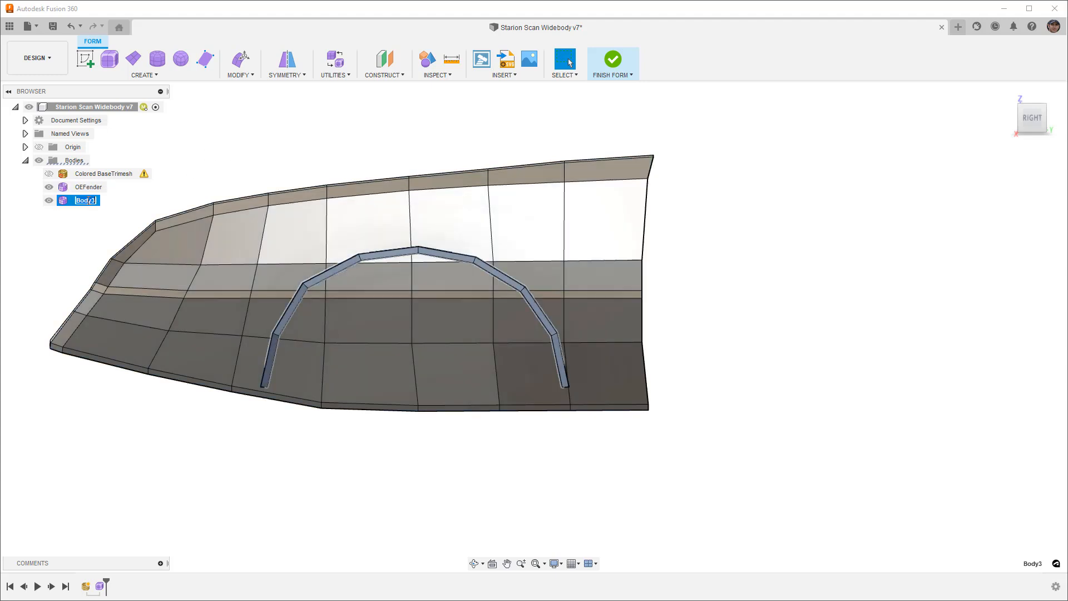
type("Wheel Arch")
key("Return")
- Copy the OEFender body and paste a duplicate in the same place without moving it
left_click(71, 186)
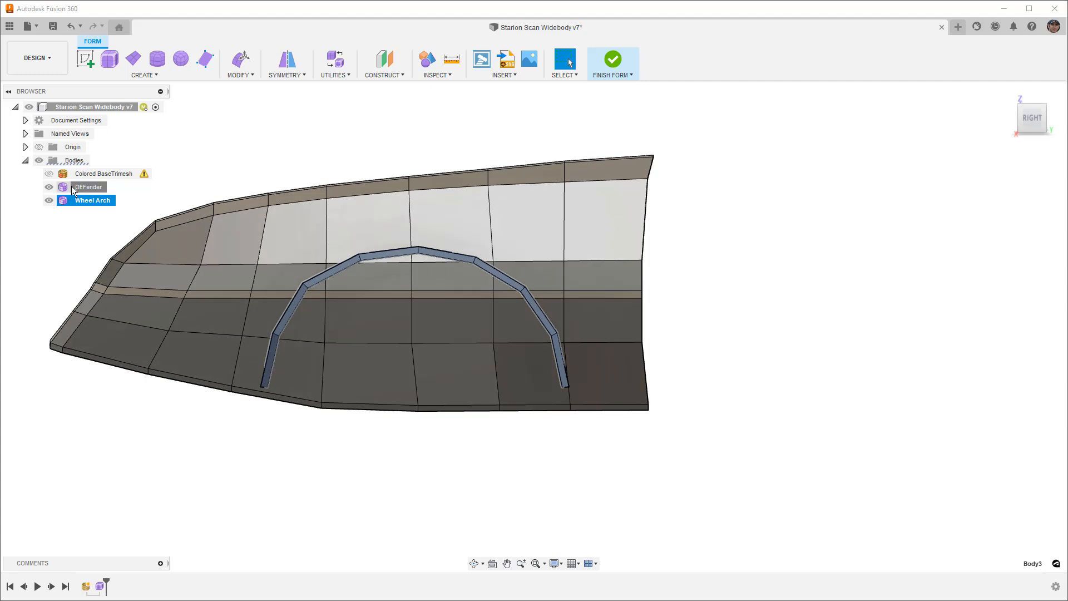
right_click(71, 187)
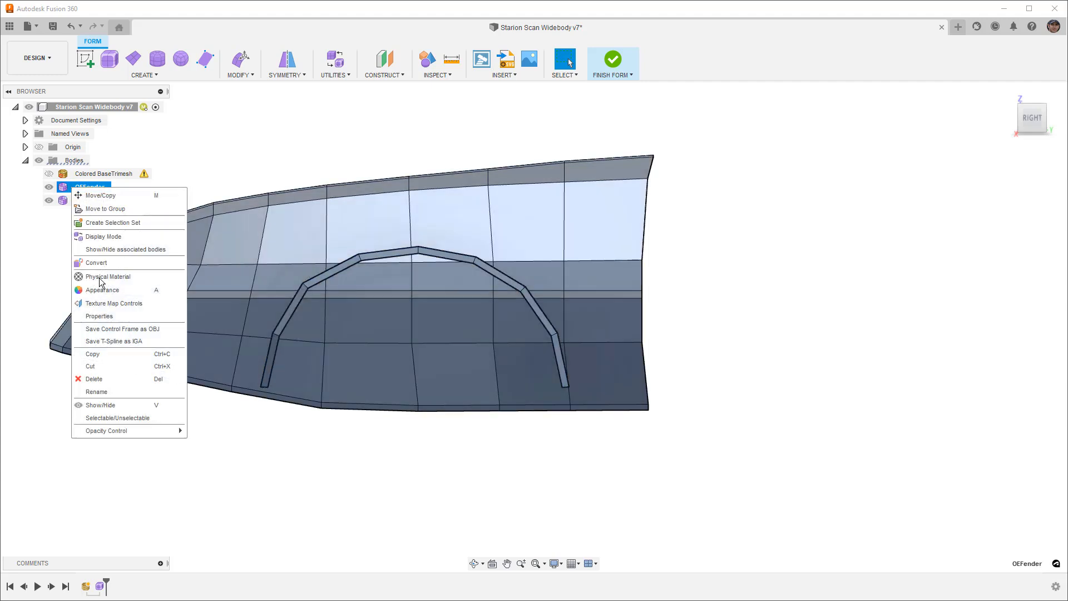
left_click(111, 353)
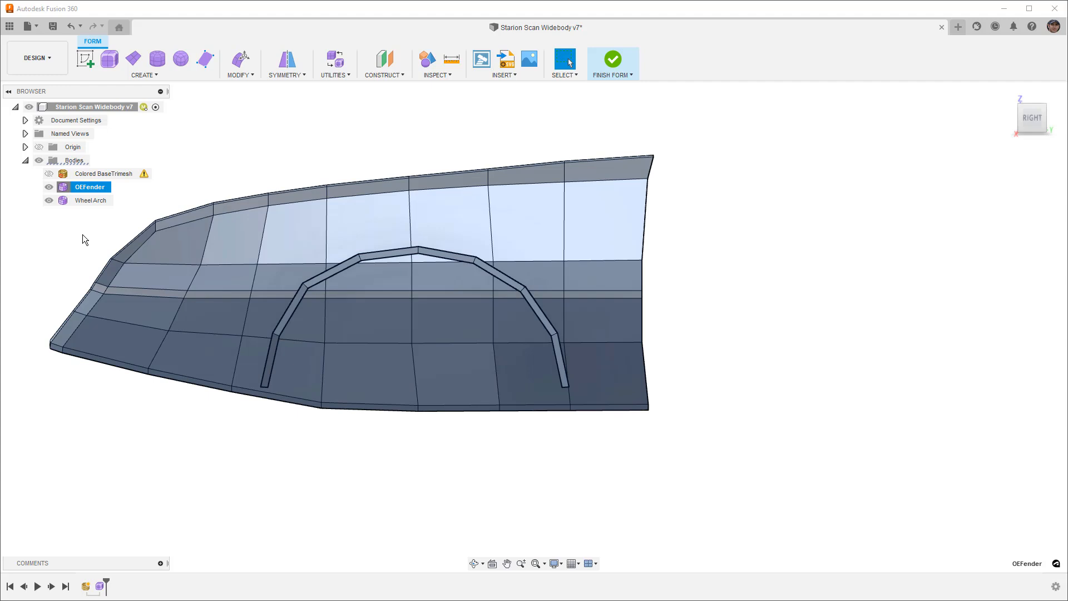
key("ctrl+v")
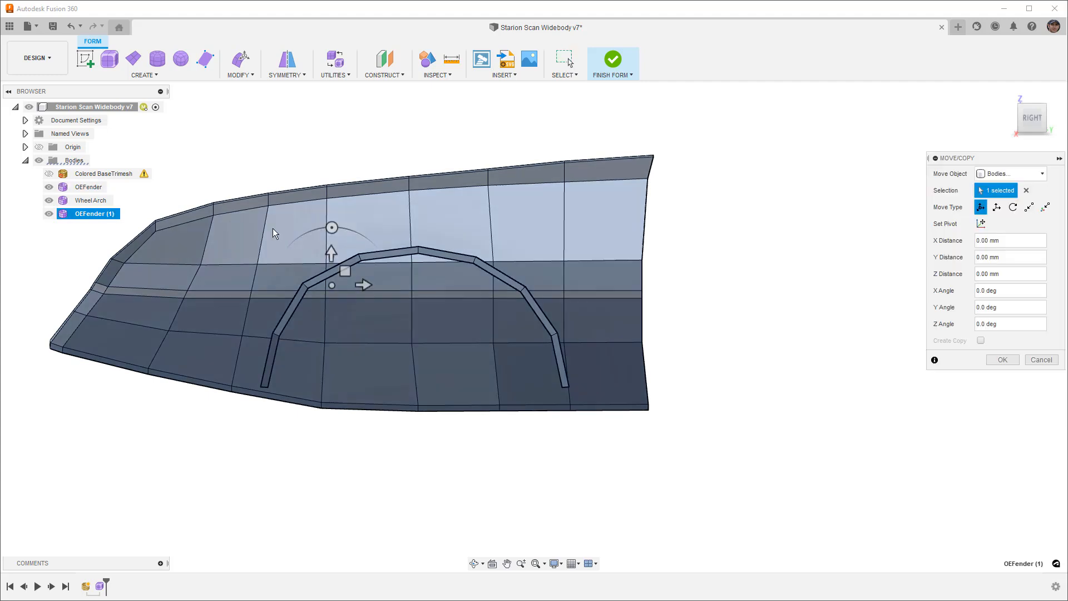
left_click(1002, 360)
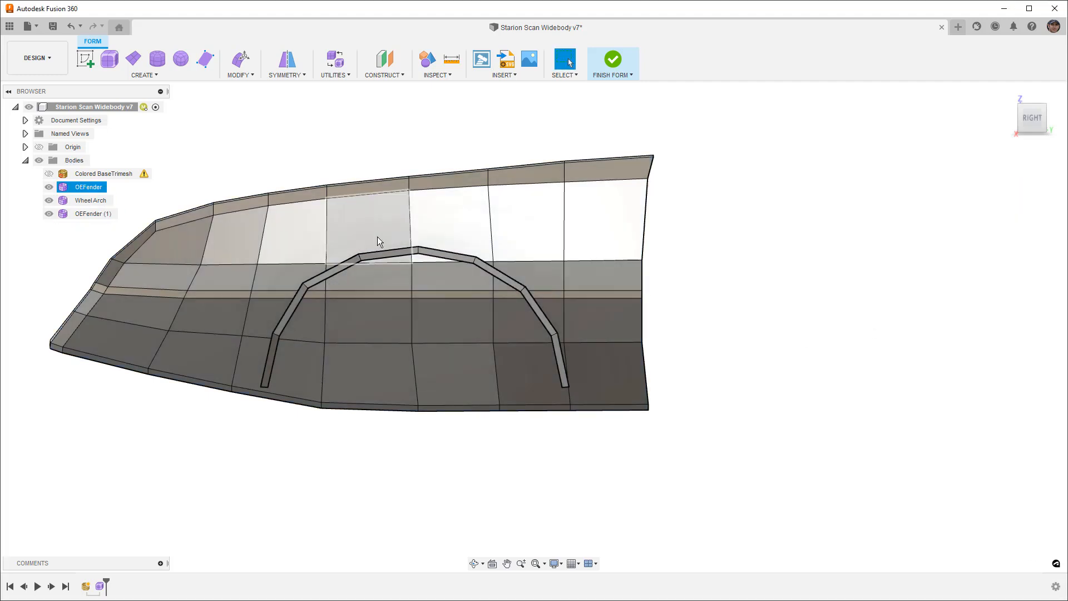
- Hide the original OEFender and select its copy, OEFender (1), beside the Wheel Arch
left_click(49, 186)
middle_click_drag(204, 159, 192, 201, "shift")
left_click(95, 215)
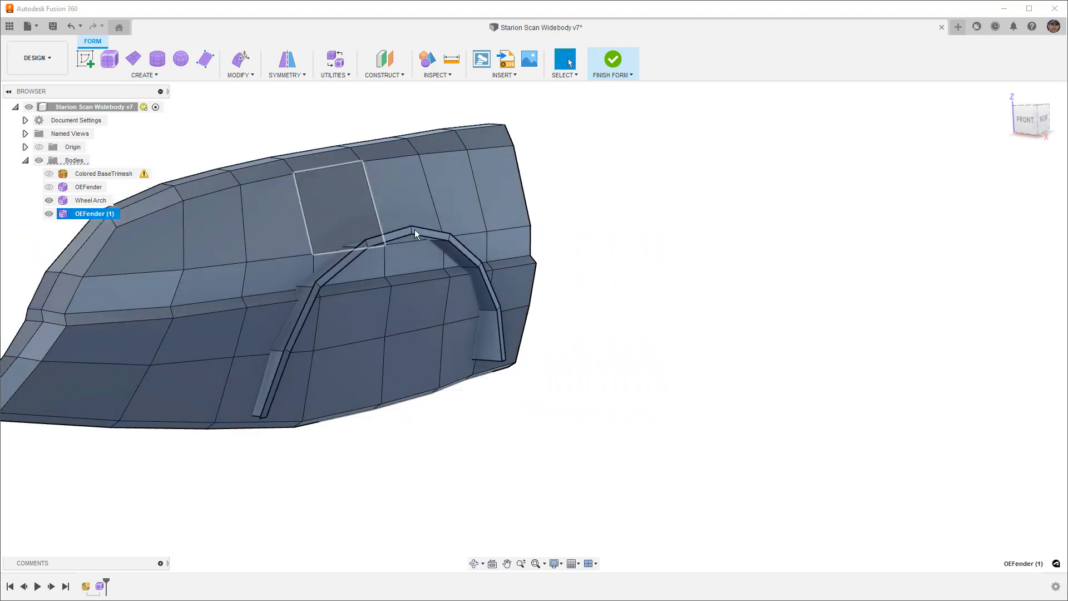
scroll(532, 252, "up", 3)
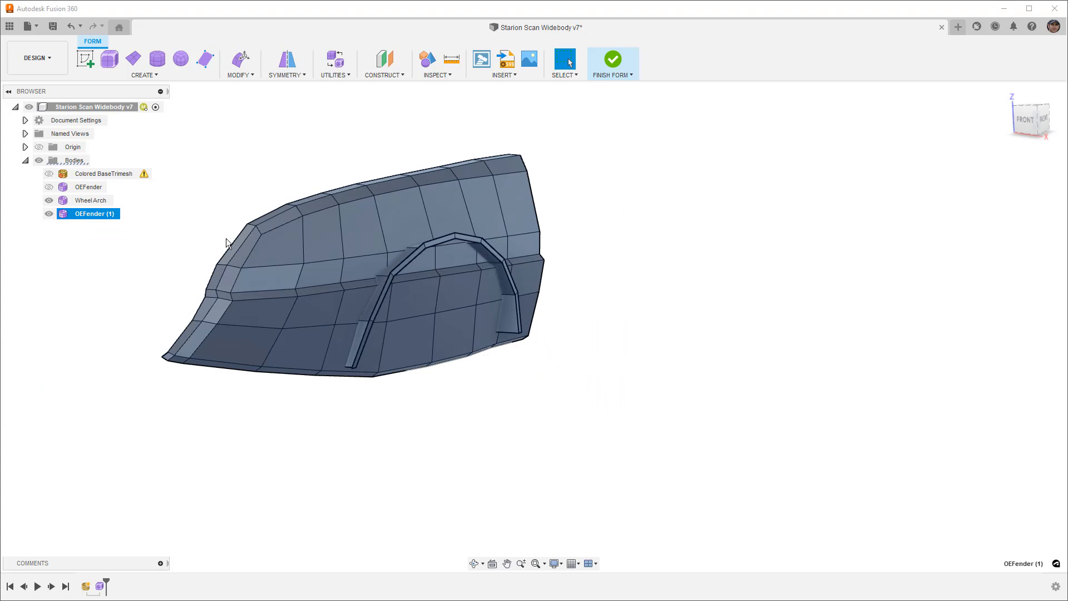
- Examine the Wheel Arch body against the copied fender, and study the blended arch in the reference image Starion Fender3.PNG
left_click(49, 187)
left_click(227, 176)
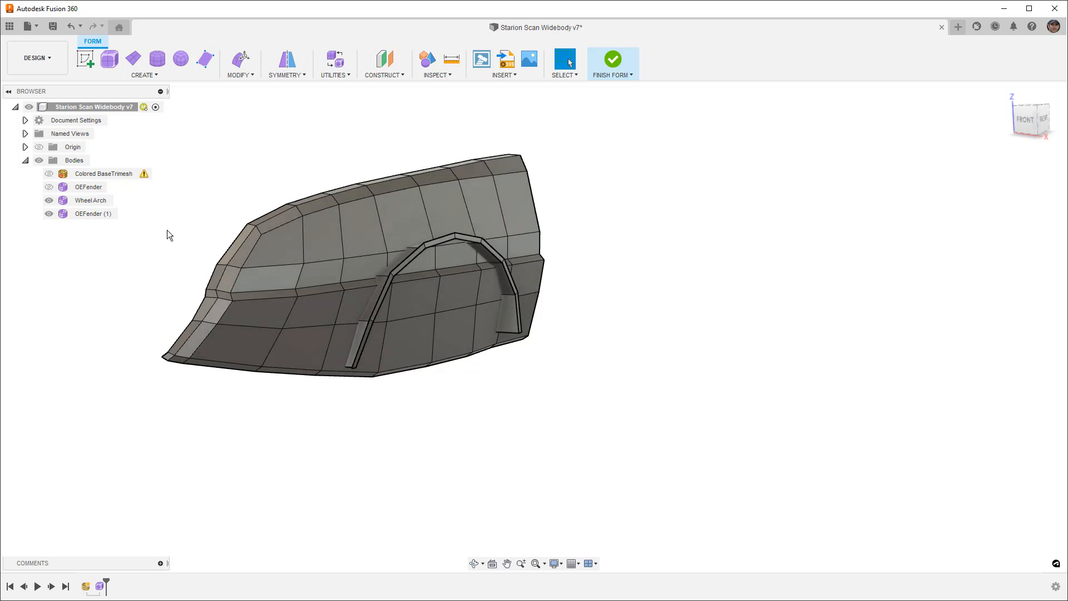
left_click(96, 202)
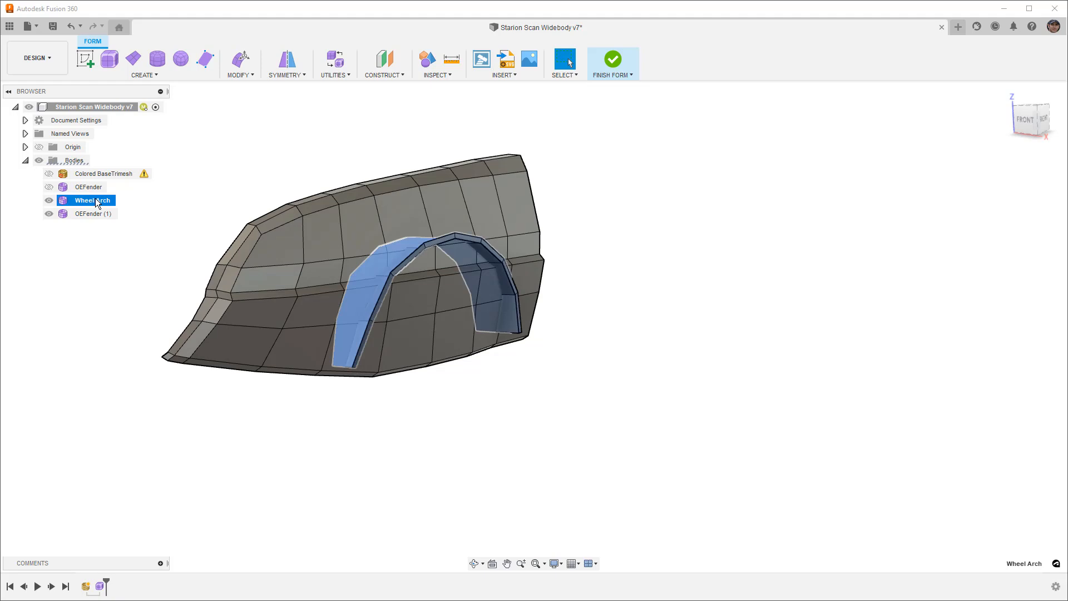
left_click(246, 189)
mouse_move(594, 278)
middle_mouse_down("shift")
mouse_move(530, 272)
mouse_move(604, 276)
mouse_move(579, 273)
middle_mouse_up("shift")
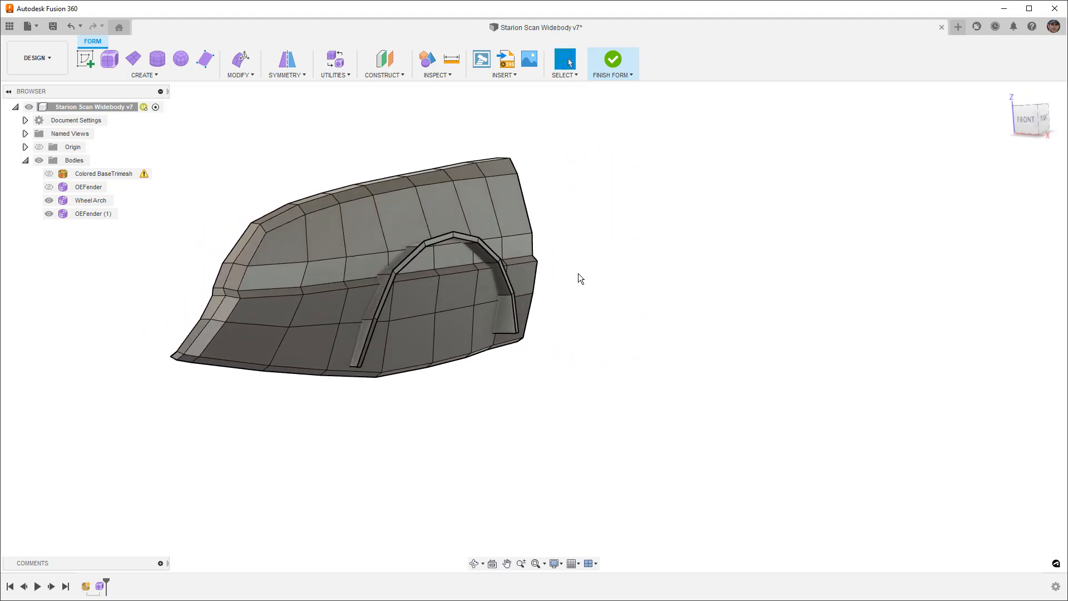
left_click(424, 248)
key("alt+Tab")
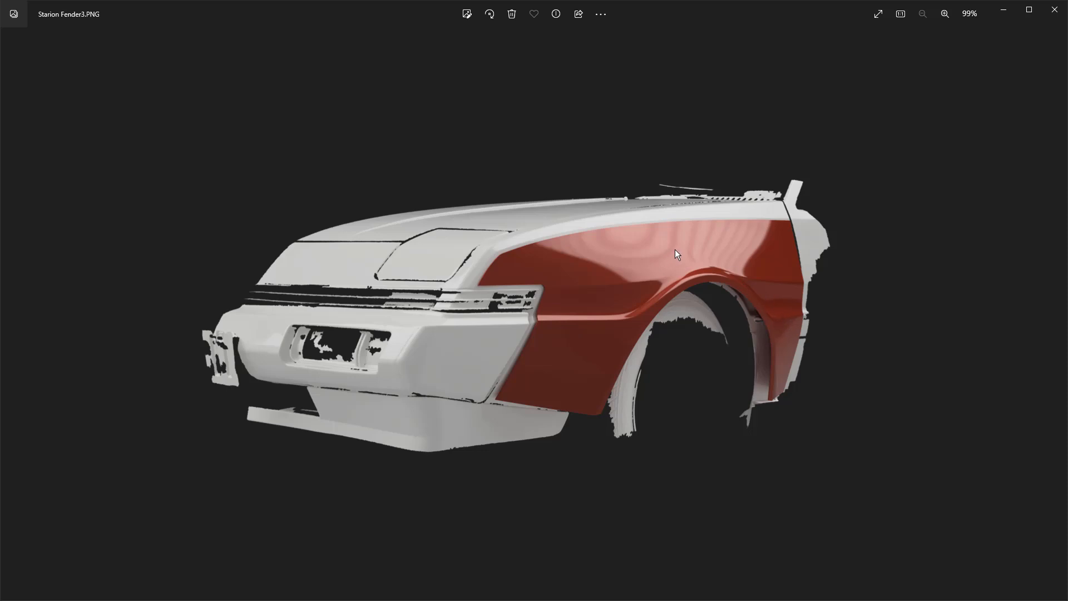
left_click(1003, 10)
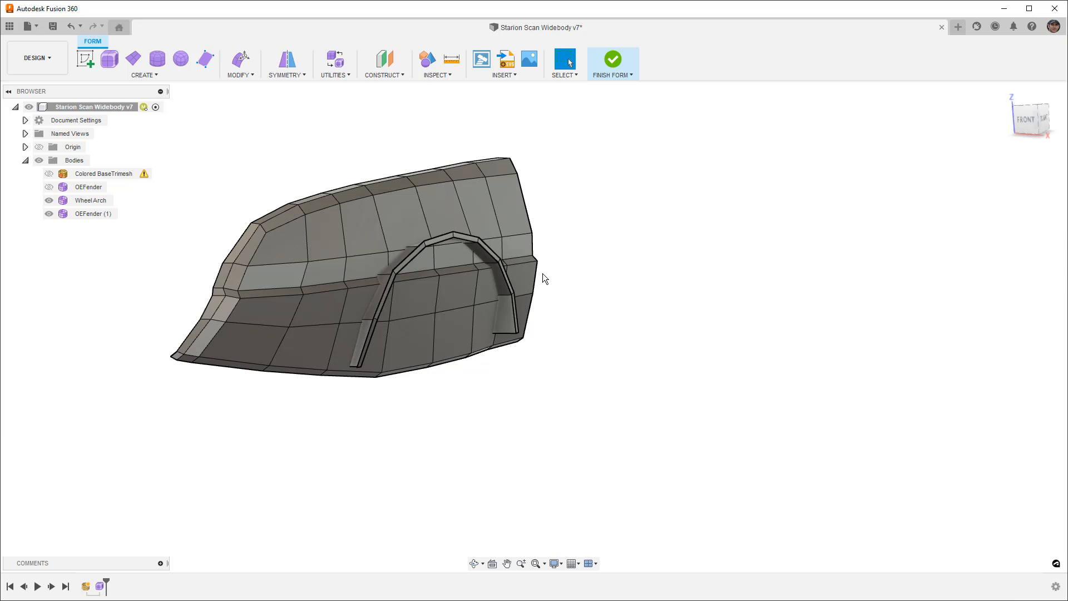
- Try to extrude the Wheel Arch's whole outer edge loop up and inward toward the fender surface in the front view
double_click(445, 235)
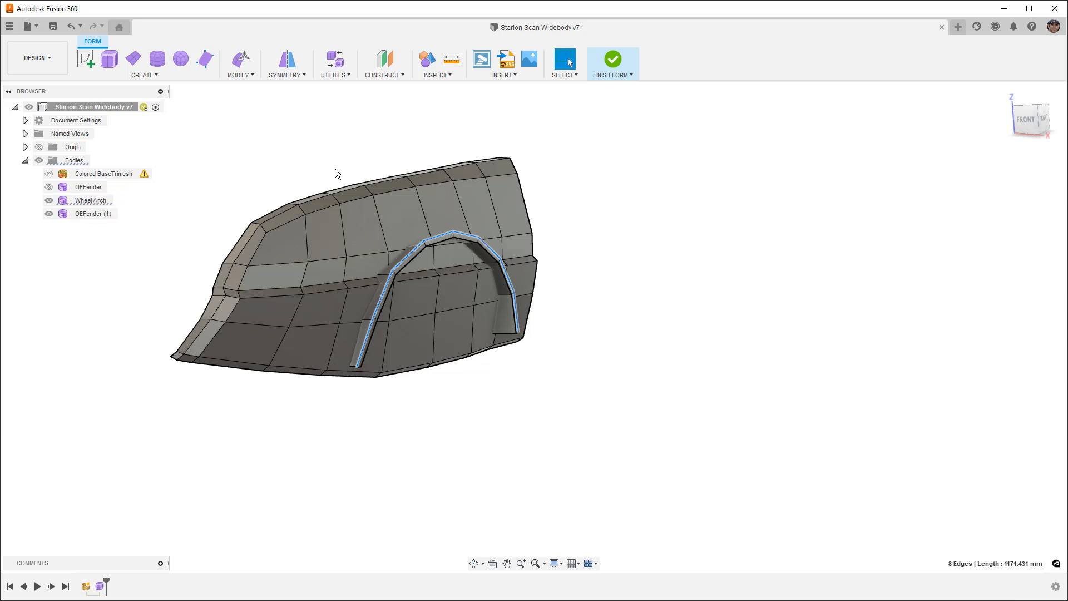
left_click(241, 58)
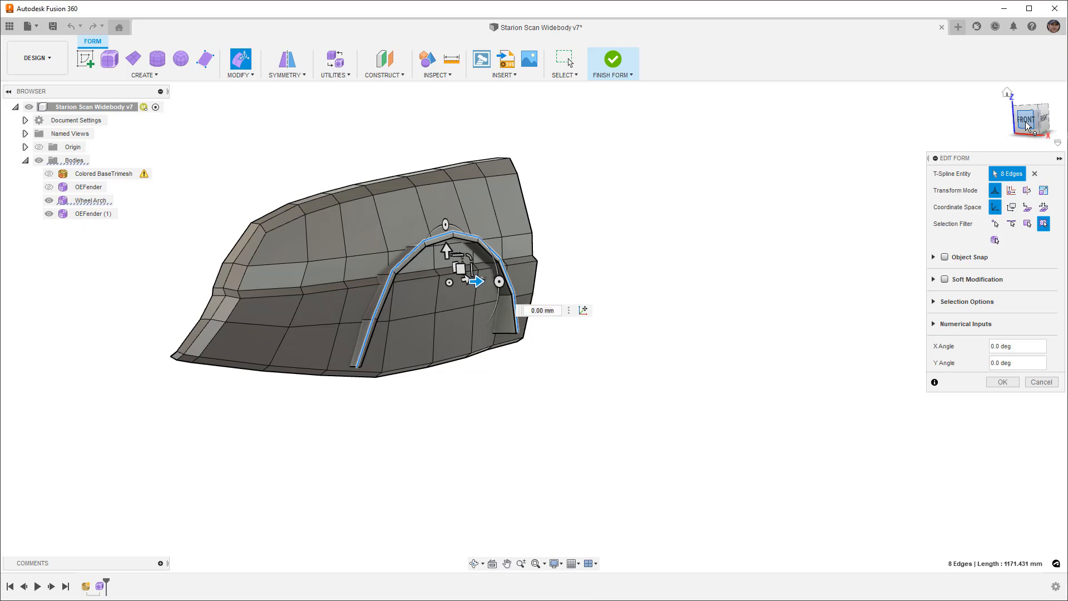
left_click(1027, 123)
scroll(531, 240, "up", 2)
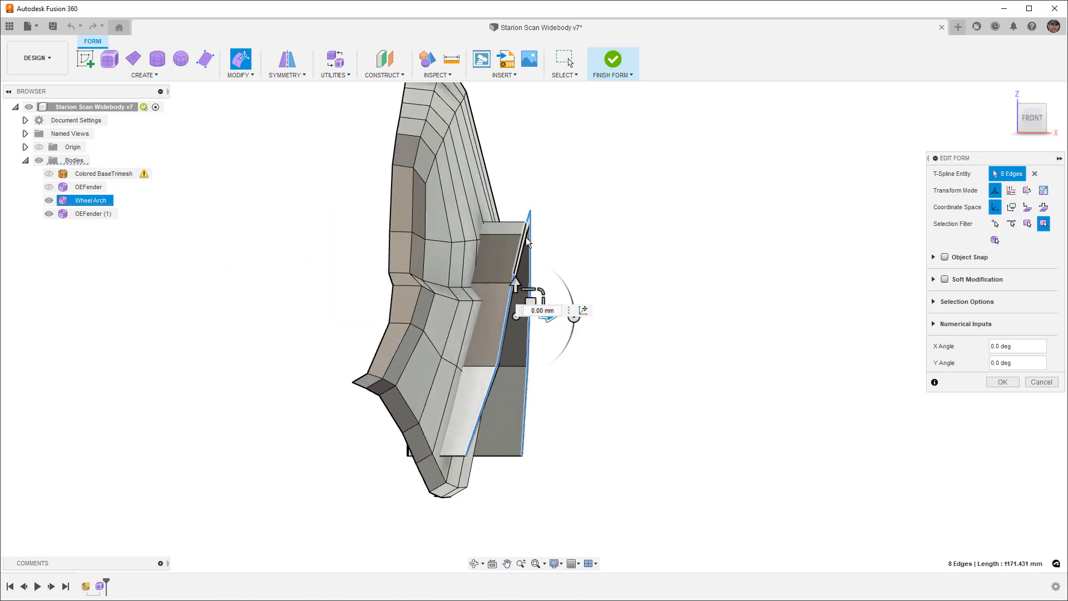
left_click_drag(537, 303, 476, 245)
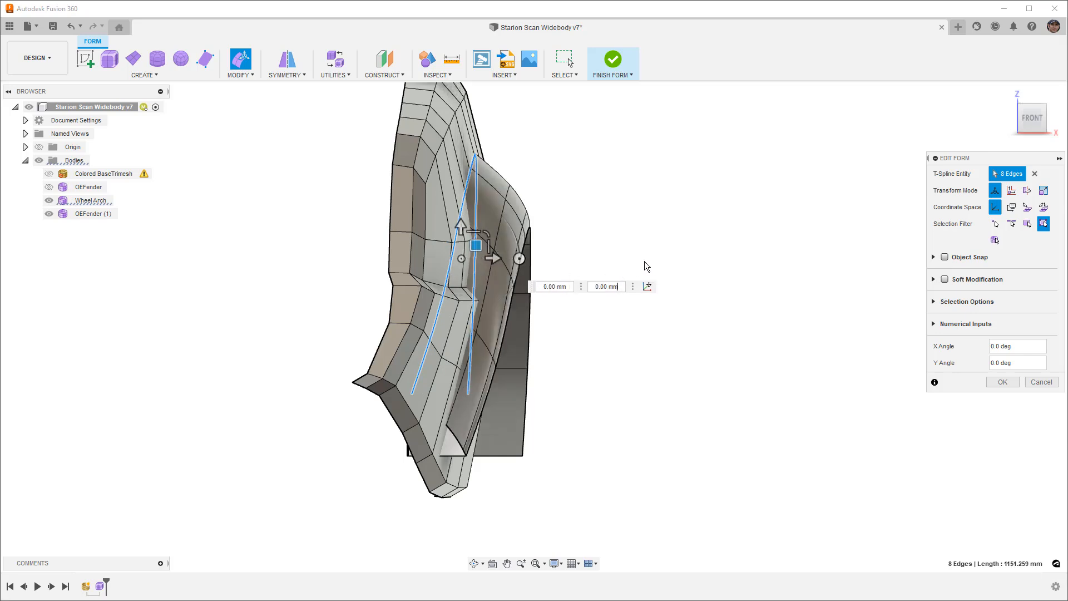
- Try to extend the extruded arch strip into the fender and reshape it by adjusting its middle edge loop
middle_click_drag(663, 273, 589, 270, "shift")
scroll(584, 277, "down", 5)
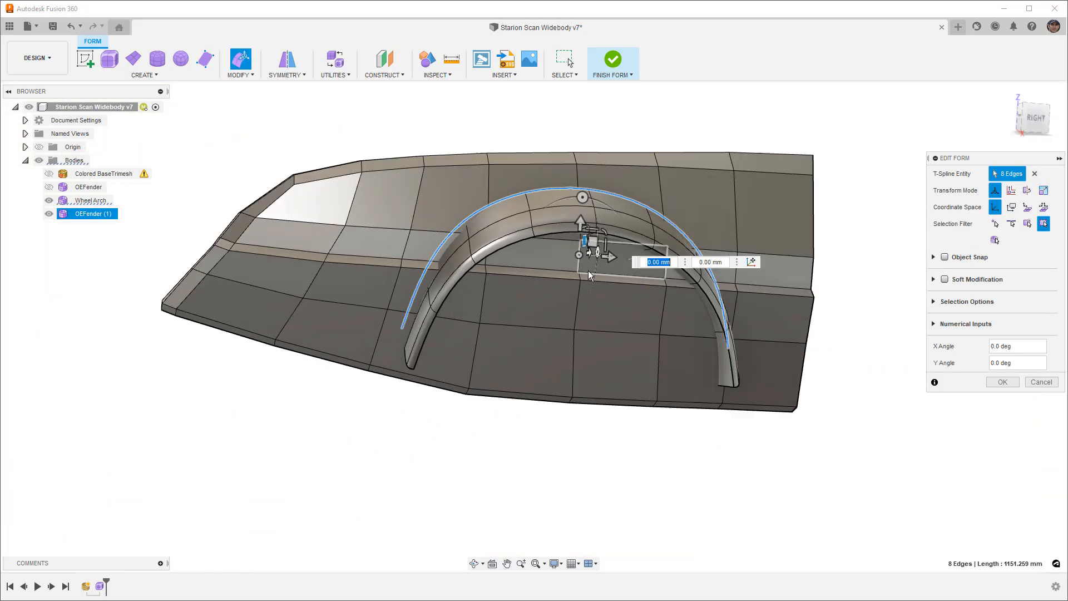
mouse_move(609, 250)
left_mouse_down()
mouse_move(616, 247)
mouse_move(613, 260)
left_mouse_up()
double_click(633, 221)
middle_click_drag(561, 299, 584, 304, "shift")
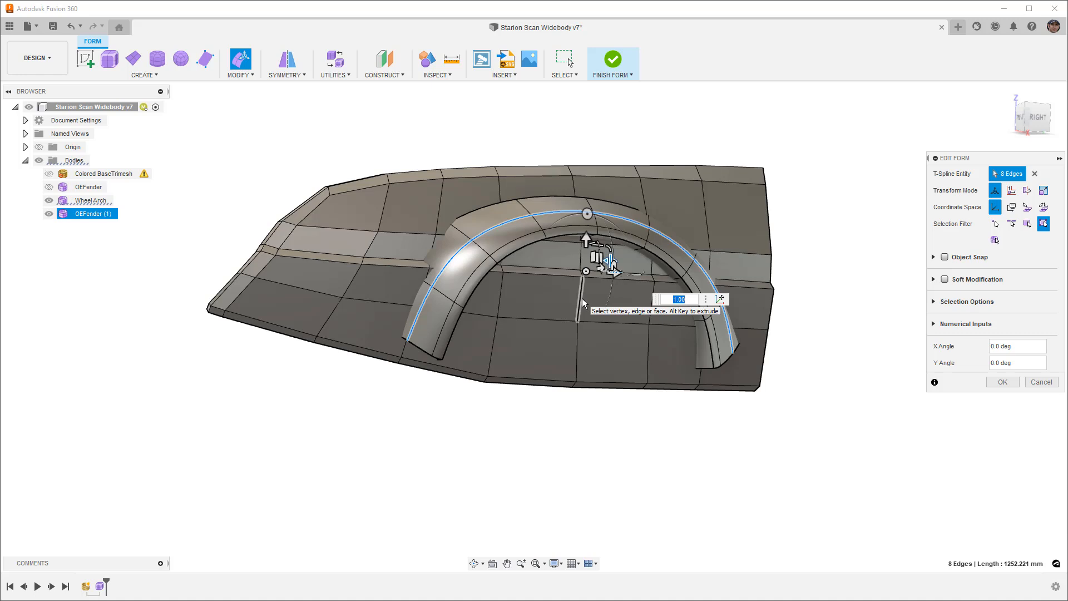
left_click(583, 417)
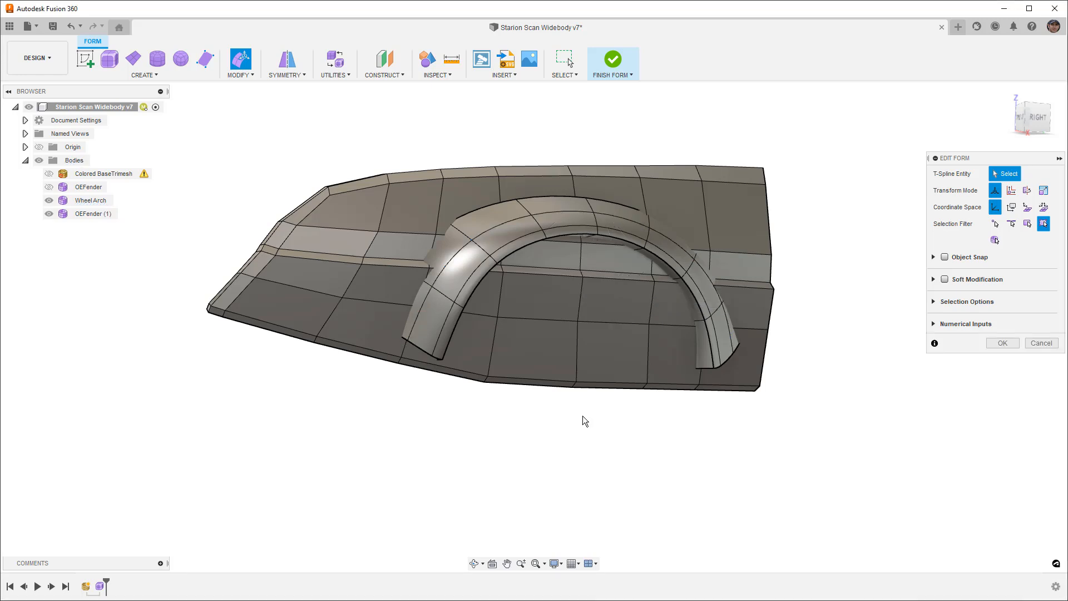
- Undo the edge loop extrusion and the adjustments made to the Wheel Arch, and clear the selection
key("ctrl+z")
key("ctrl+z")
key("ctrl+z")
key("ctrl+z")
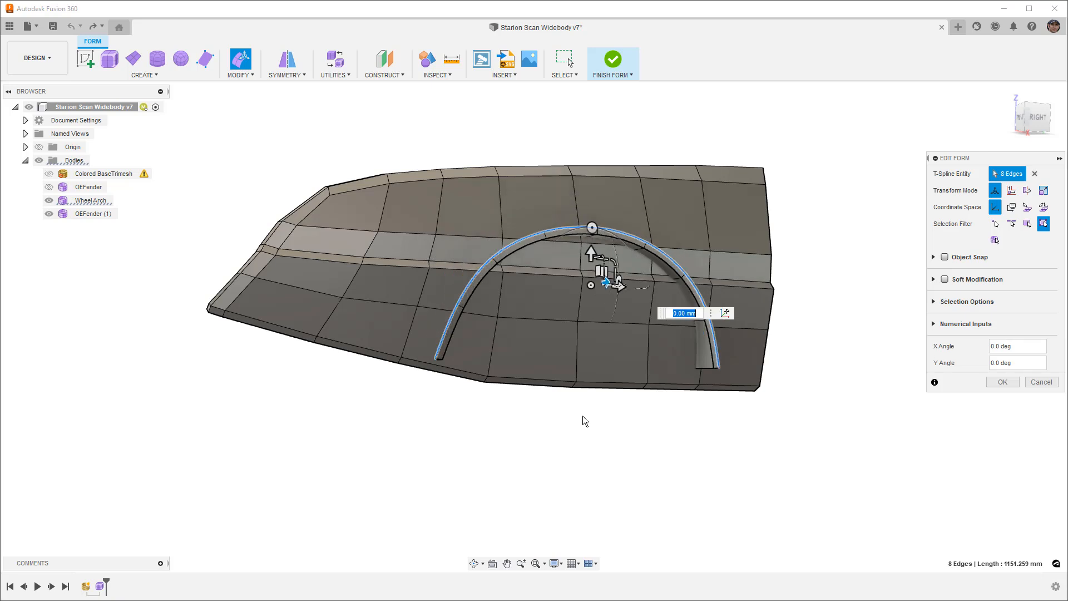
key("ctrl+z")
left_click(550, 466)
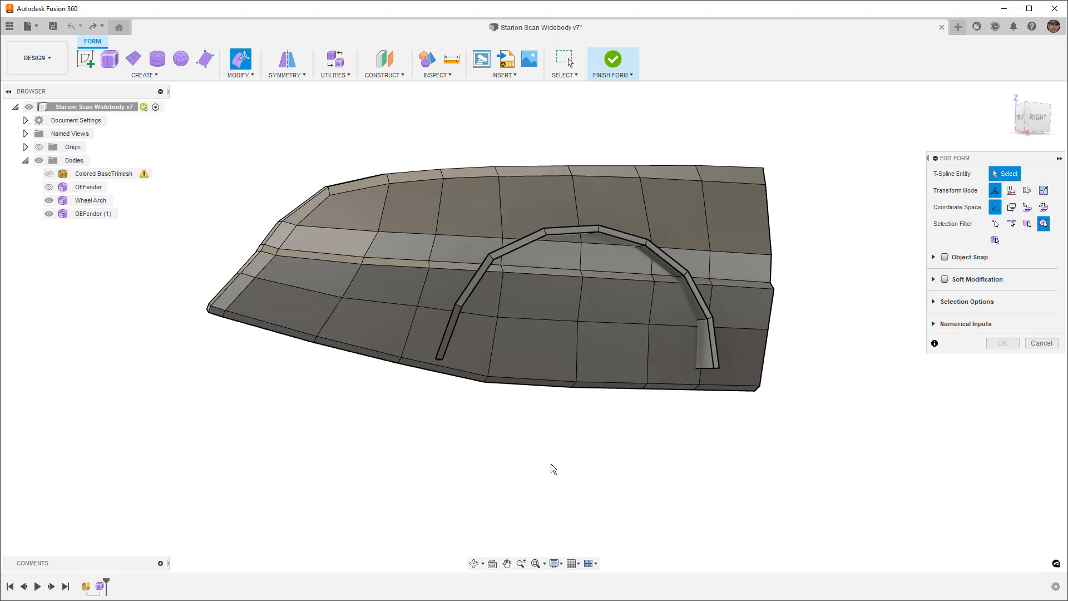
- Extrude the two lowest front edges of the Wheel Arch's outer rim forward in two segments, viewed from the right
left_click(1035, 117)
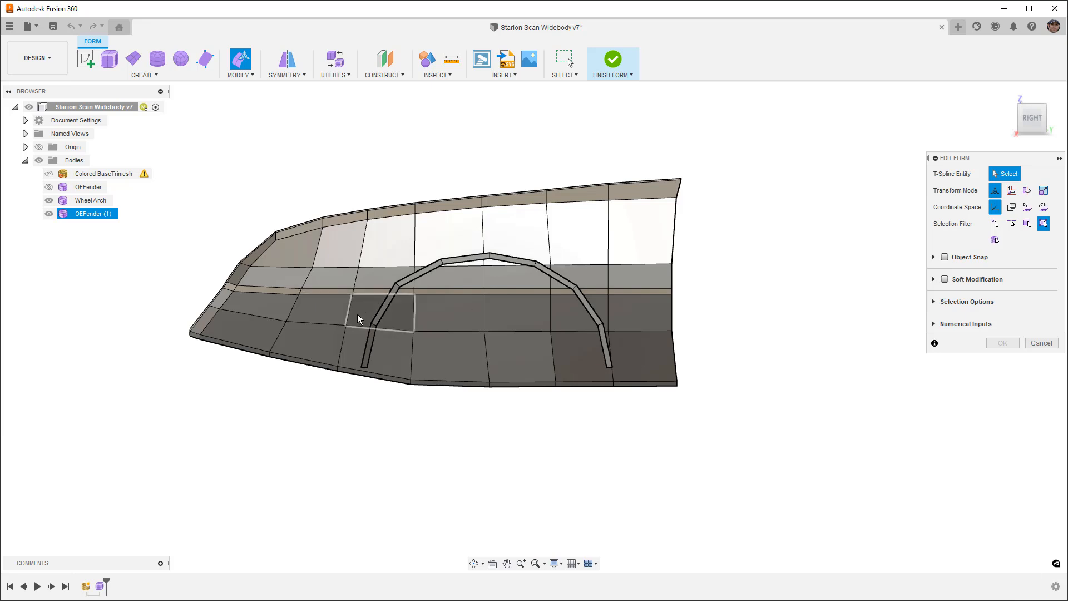
left_click(369, 328)
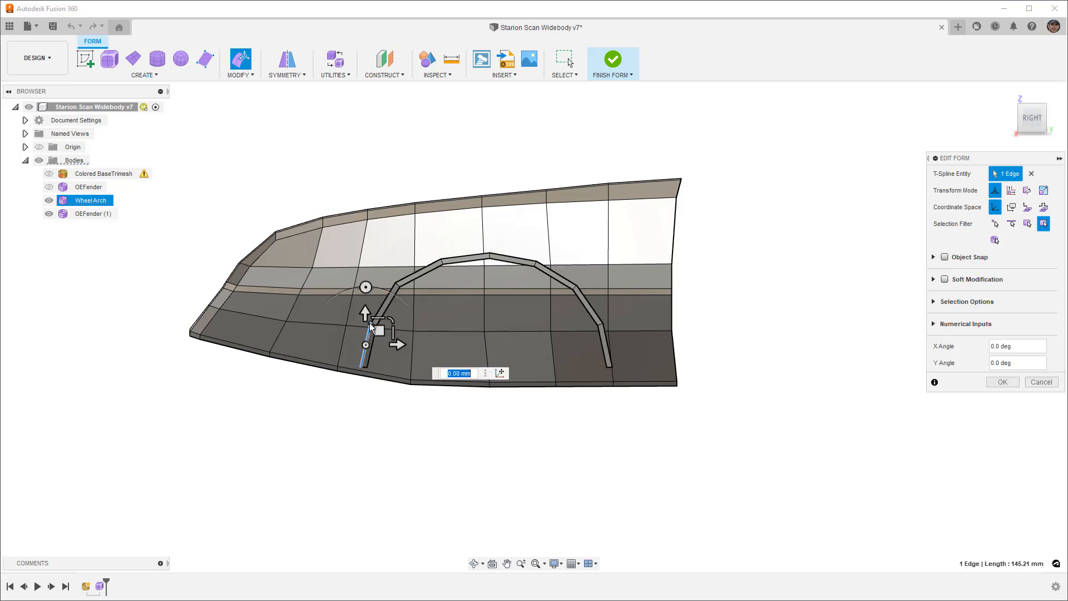
scroll(384, 305, "up", 2)
left_click(388, 299, "shift")
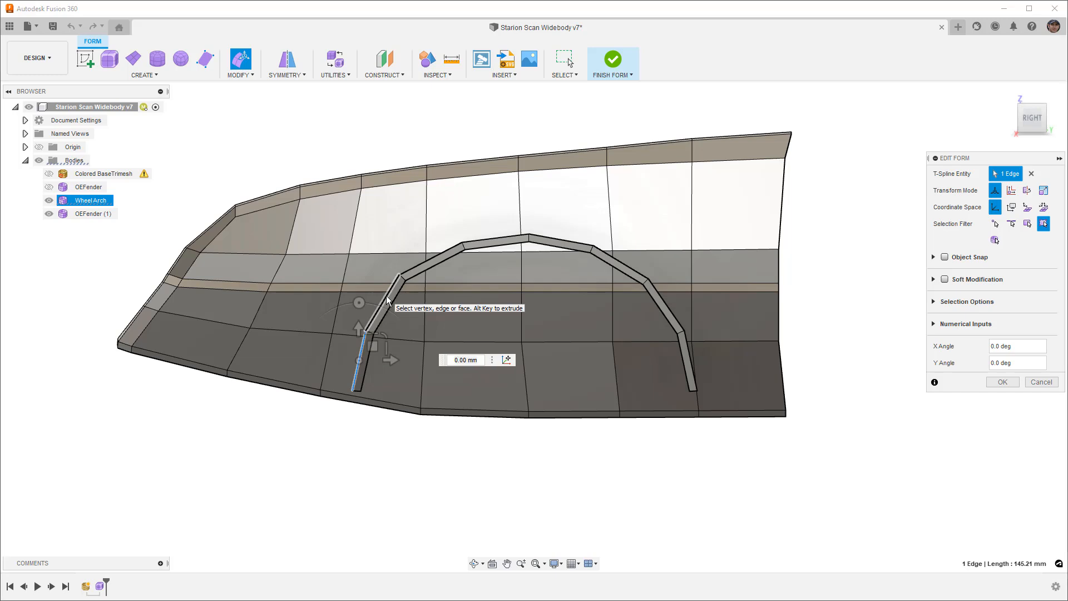
left_click_drag(388, 315, 262, 310, "alt")
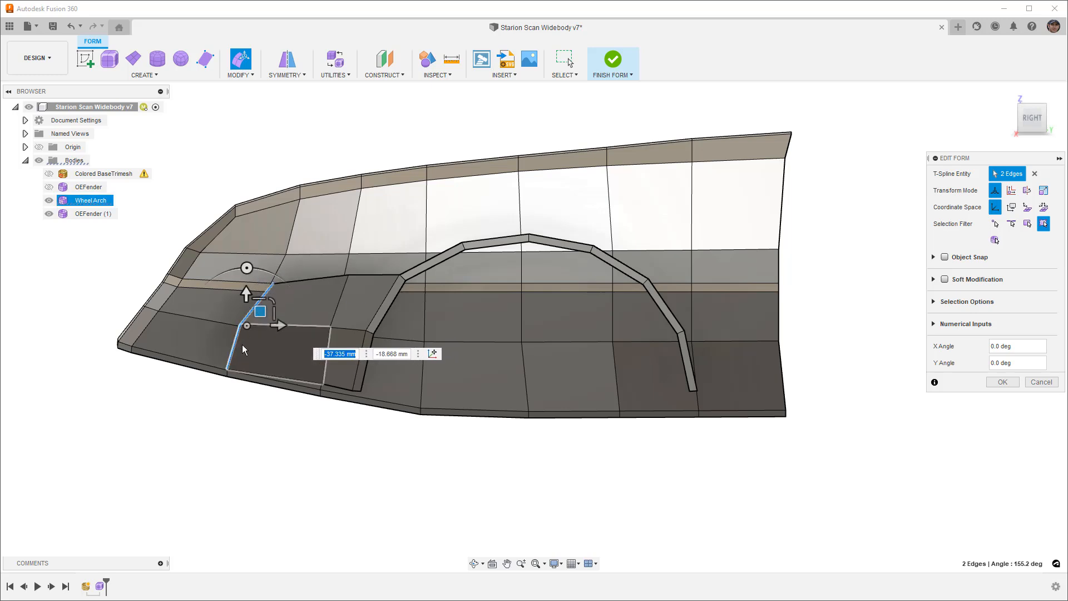
- Reposition the middle vertex on the leading edge of the newly extruded front panel
scroll(245, 328, "up", 3)
left_click(237, 323)
left_click_drag(251, 310, 269, 314)
- Move the extruded panel's two leading edges inward along X toward the fender surface in the front view
scroll(334, 311, "up", 3)
middle_click_drag(312, 311, 382, 308, "shift")
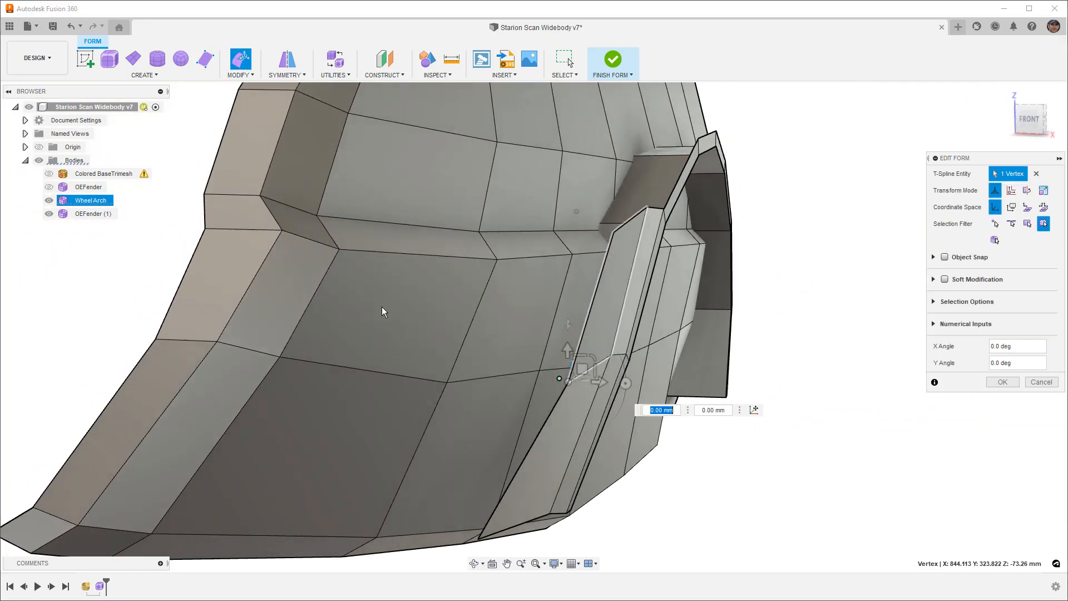
double_click(589, 312)
scroll(736, 245, "down", 10)
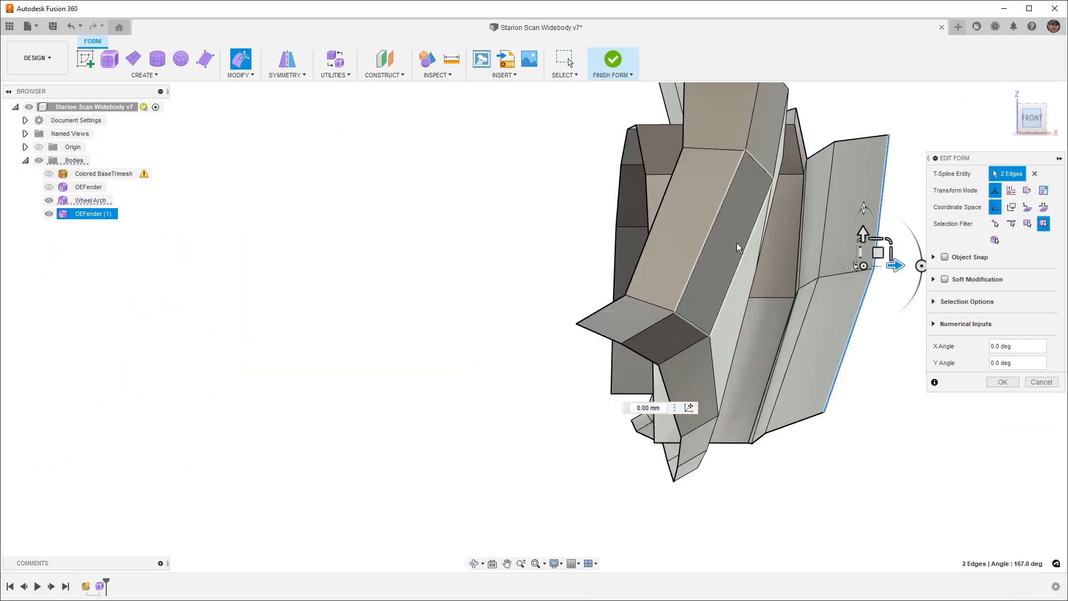
scroll(733, 260, "up", 5)
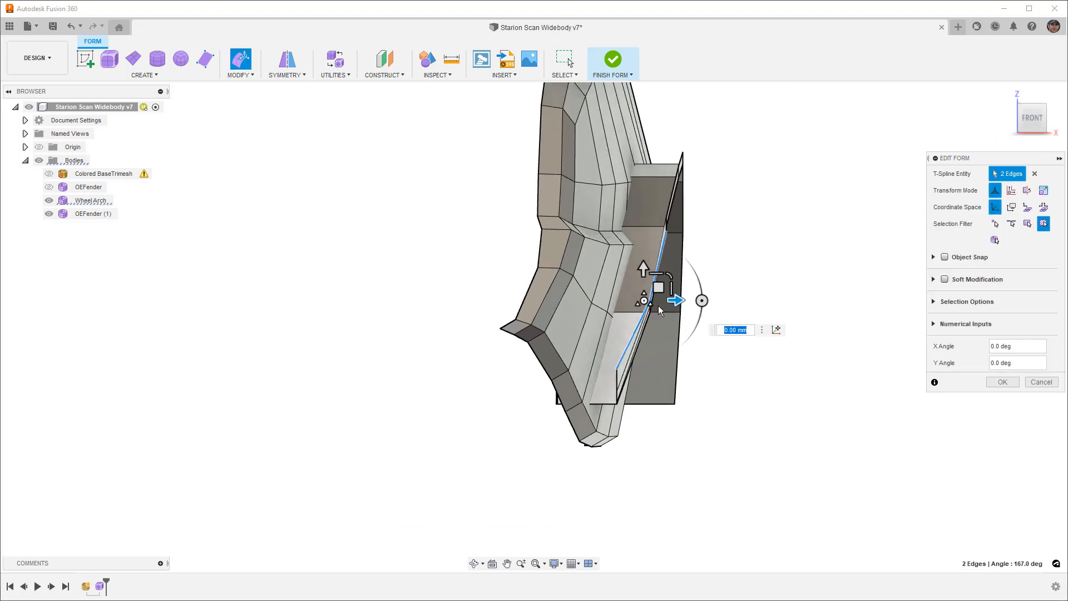
left_click_drag(684, 301, 617, 309)
- Adjust the upper, middle and lower vertices of the panel's leading edge individually to follow the fender surface in the front view
scroll(628, 295, "up", 3)
left_click(624, 203)
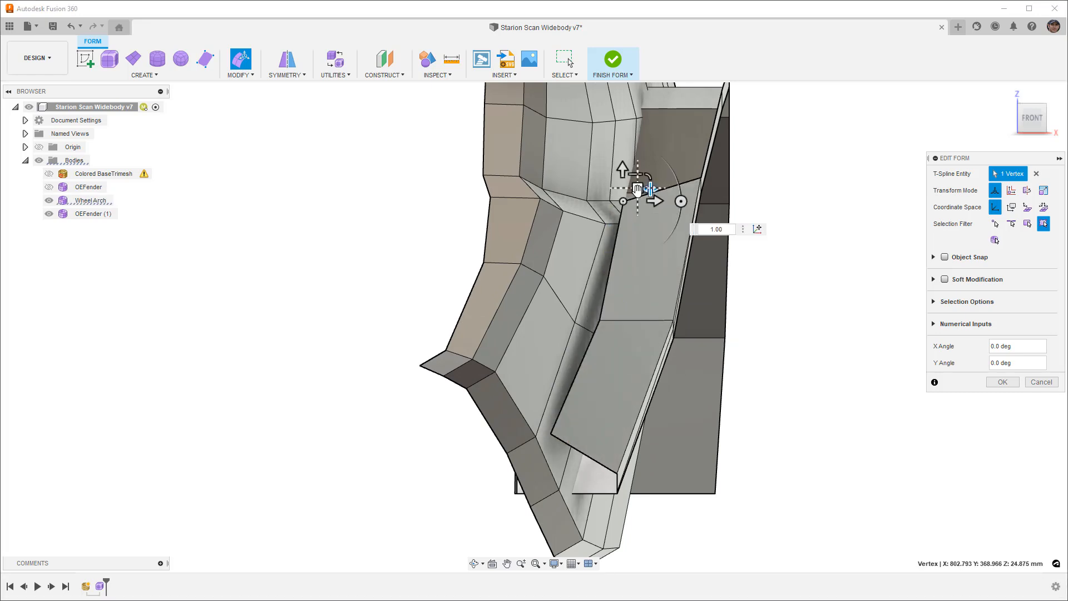
left_click_drag(630, 209, 624, 212)
left_click_drag(603, 322, 581, 327)
left_click_drag(555, 432, 556, 409)
scroll(579, 354, "down", 4)
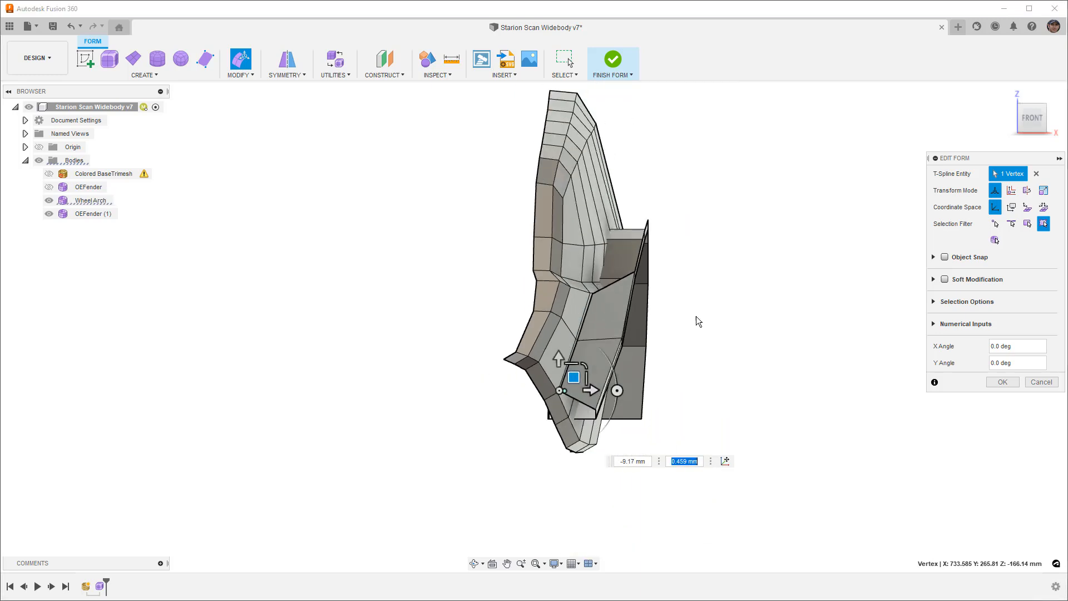
left_click(719, 307)
- Shift down the three vertices of the panel's middle edge row, the centre one about 17.5 mm and the top one about 39 mm
middle_click_drag(722, 305, 650, 302, "shift")
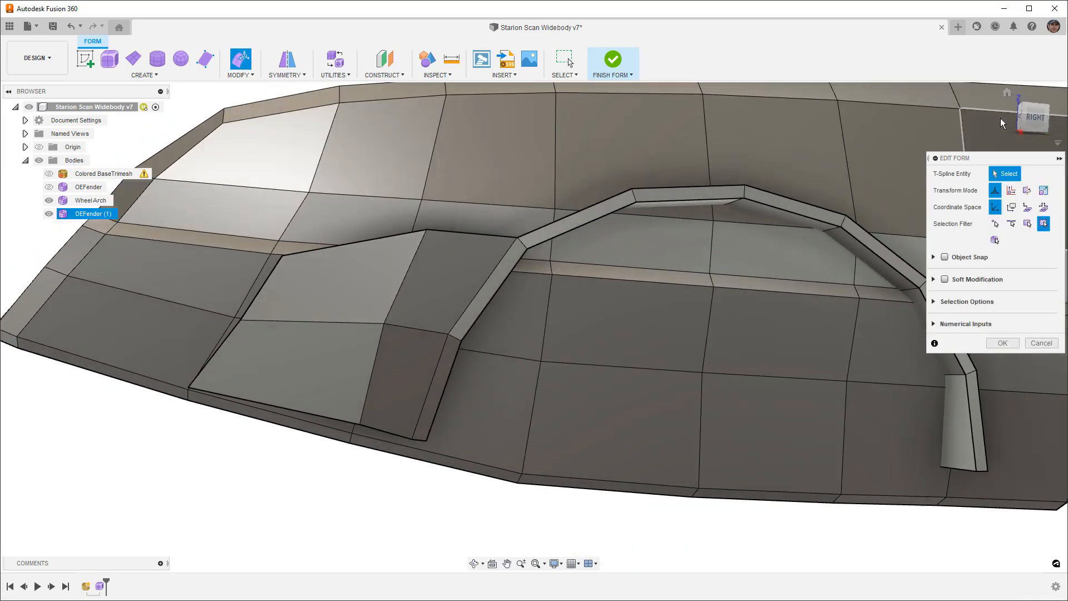
left_click(1036, 112)
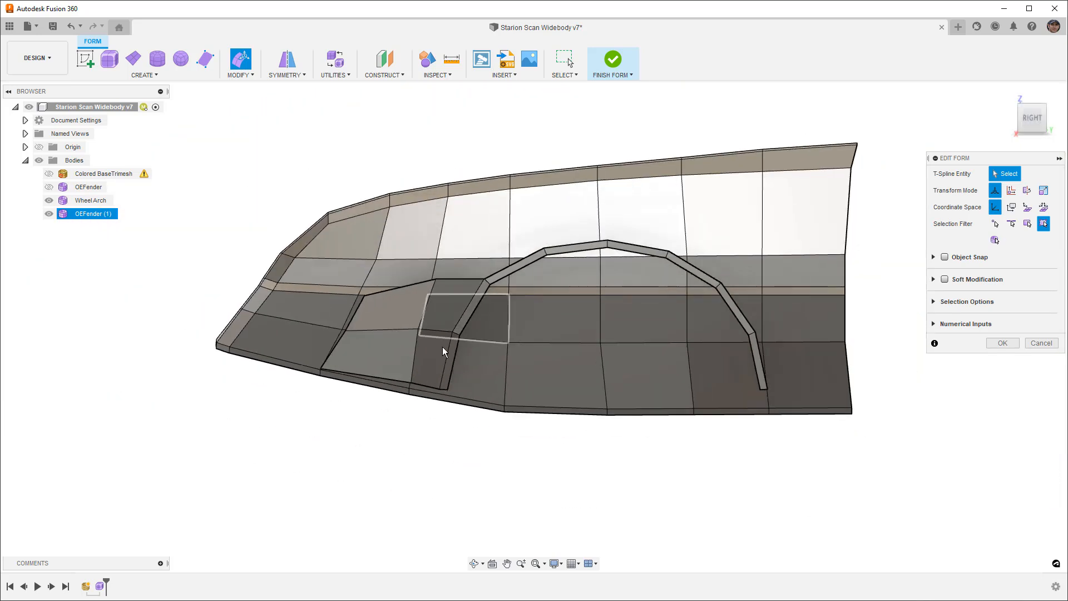
scroll(412, 383, "up", 2)
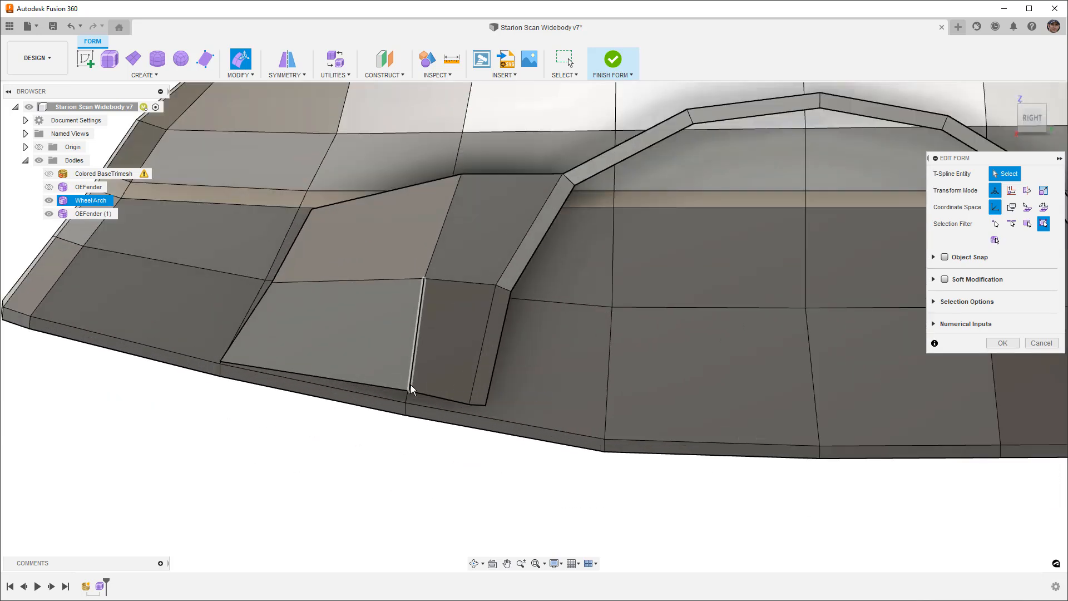
left_click(421, 382)
left_click_drag(418, 381, 437, 279)
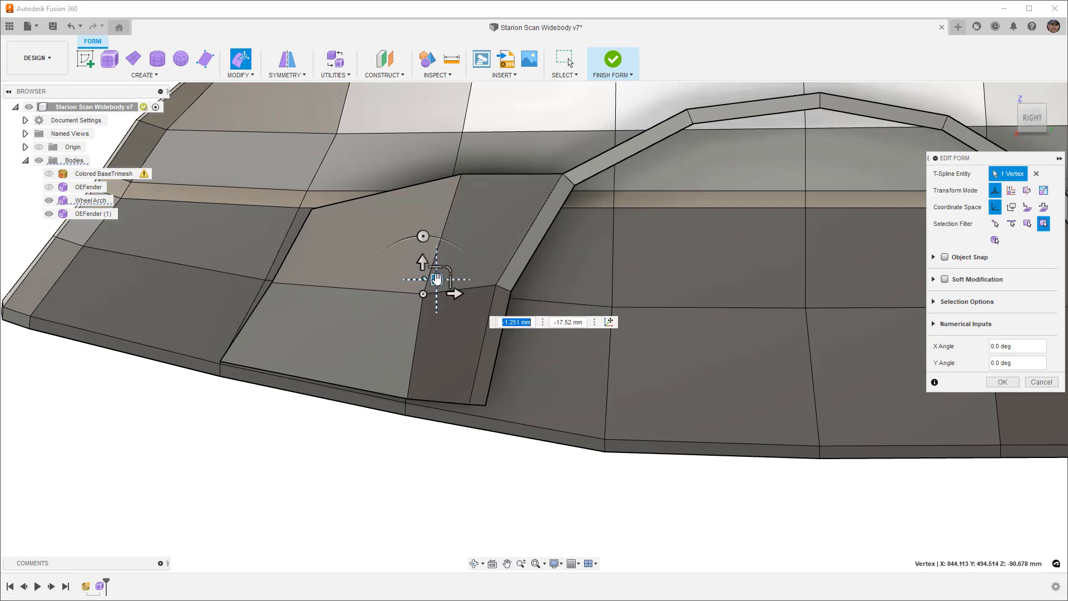
left_click(462, 175)
mouse_move(462, 175)
left_mouse_down()
mouse_move(471, 167)
mouse_move(460, 194)
left_mouse_up()
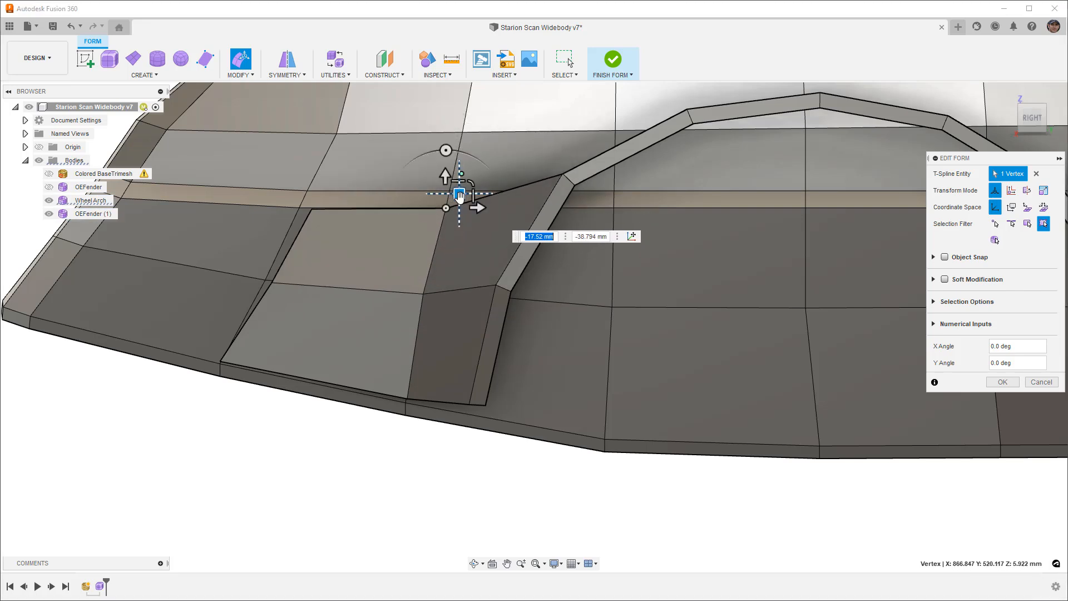
scroll(392, 226, "down", 5)
left_click(405, 313)
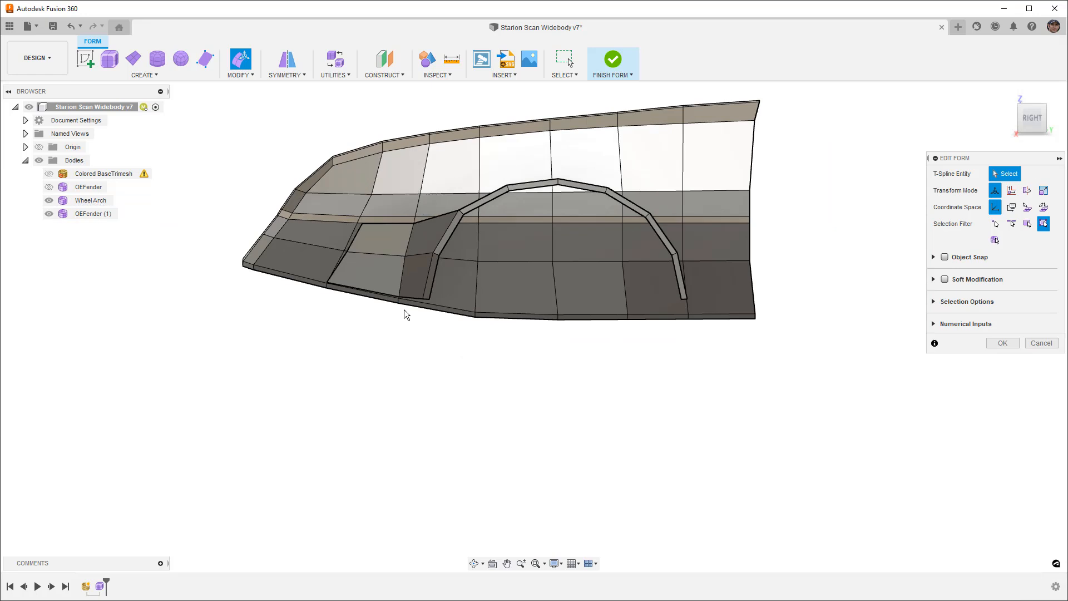
- Move the panel's two middle edges 40 mm inward toward the fender in the front view
middle_click_drag(429, 301, 490, 267, "shift")
double_click(475, 236)
left_click(1029, 119)
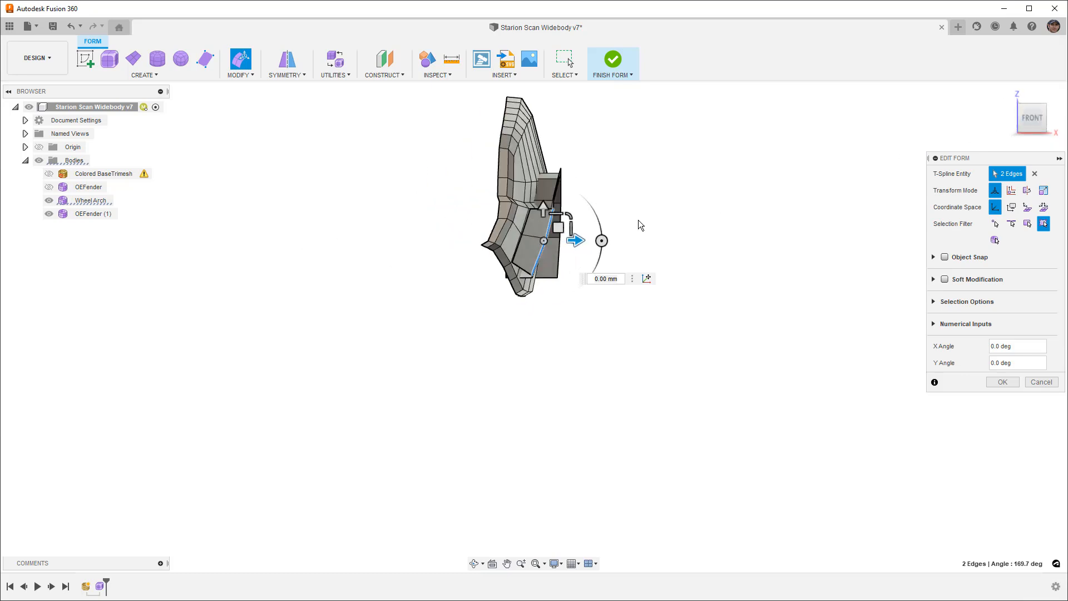
scroll(579, 230, "up", 6)
left_click_drag(514, 270, 453, 269)
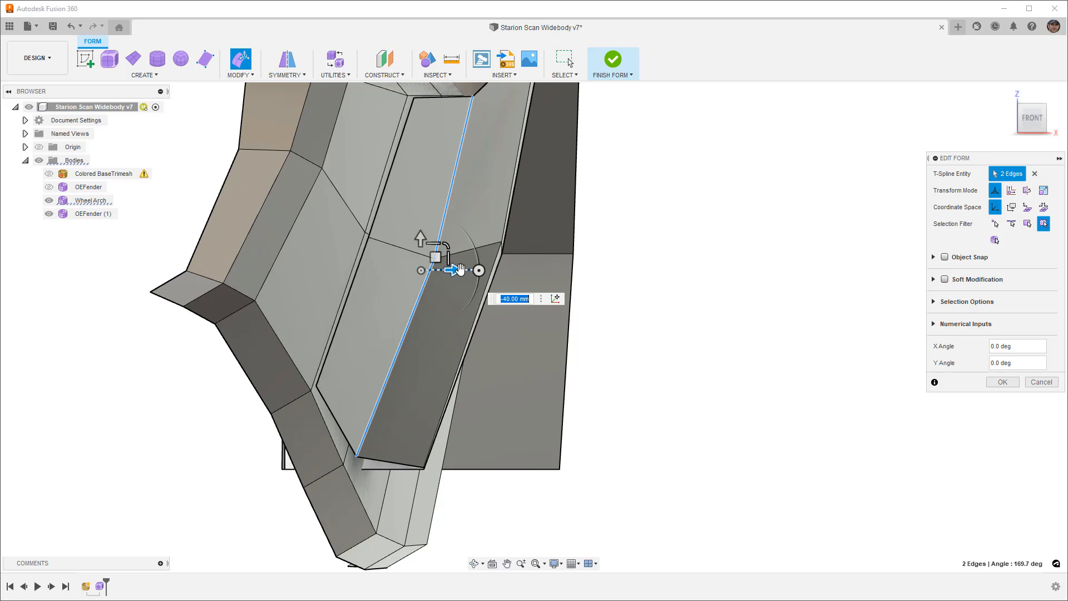
- Inspect from several angles how the extruded front panel meets the fender and the wheel arch
scroll(456, 283, "down", 3)
middle_click_drag(584, 244, 520, 229, "shift")
scroll(525, 231, "down", 5)
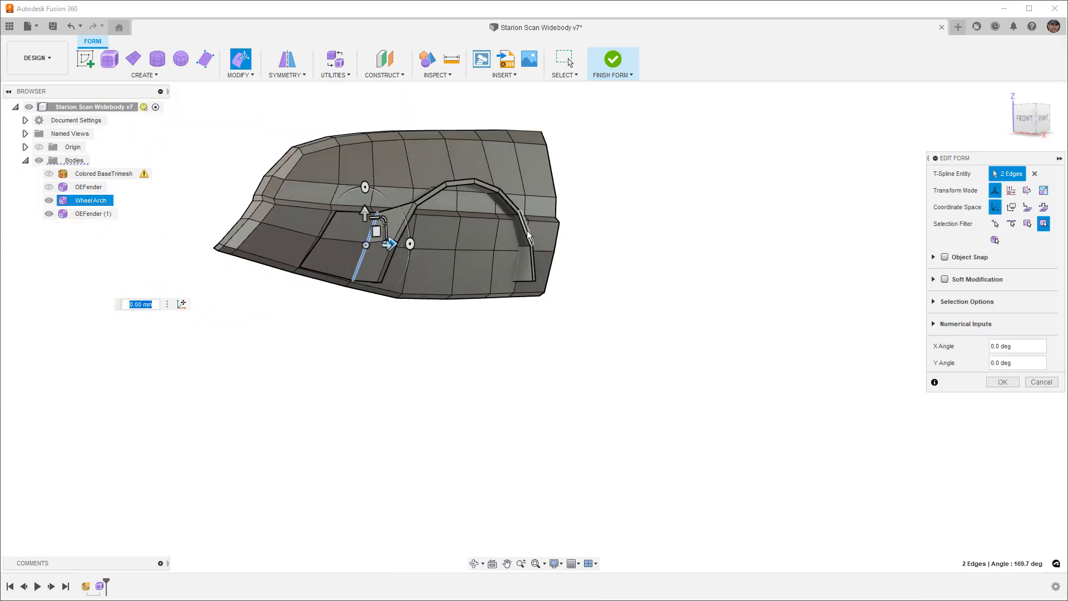
middle_click_drag(460, 246, 463, 297, "shift")
scroll(375, 296, "up", 3)
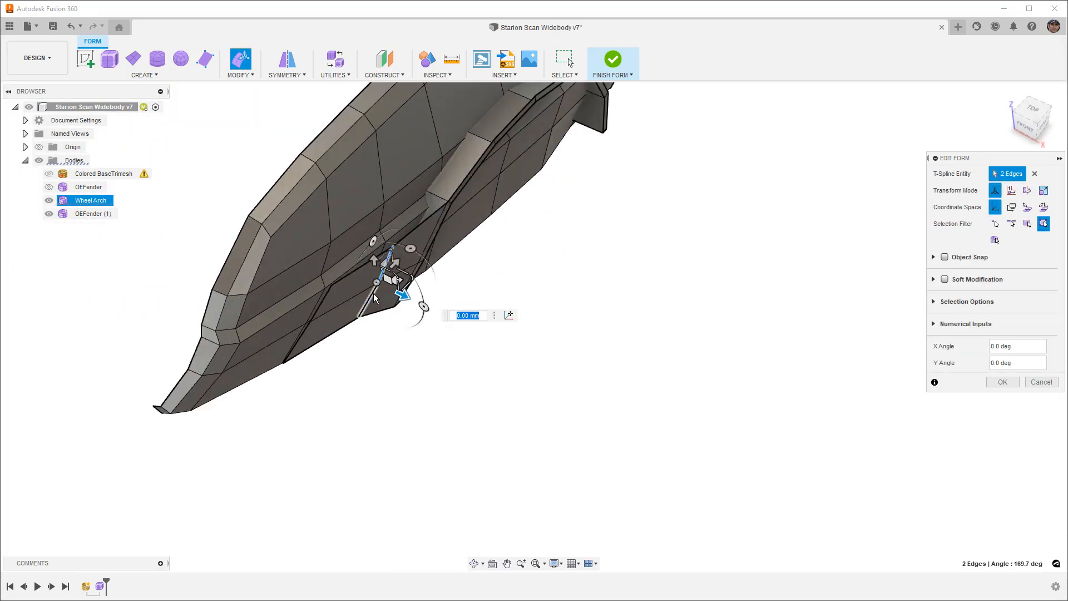
middle_click_drag(481, 249, 547, 273)
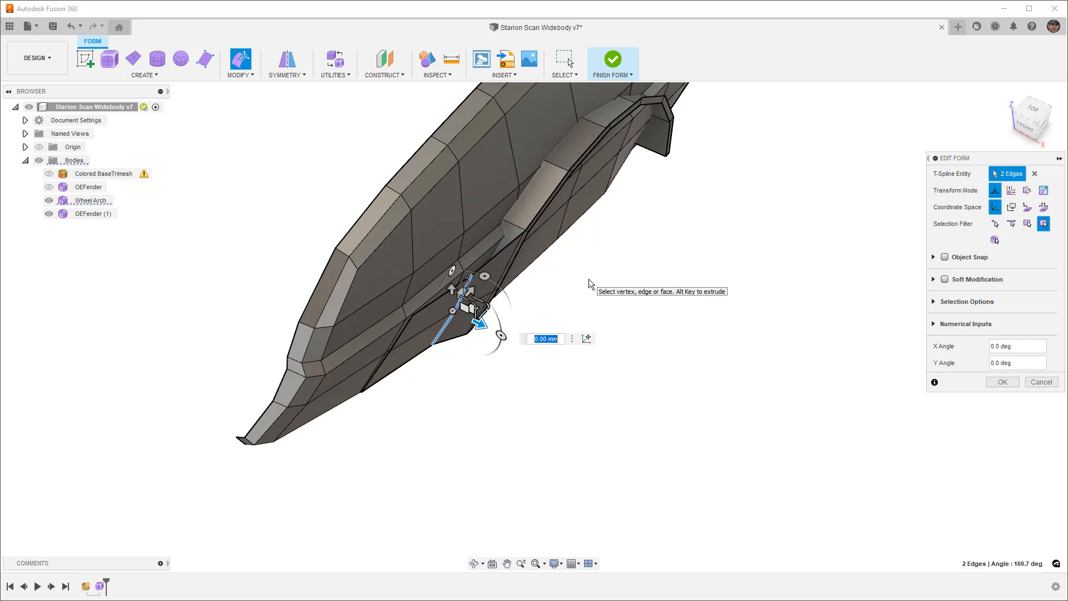
middle_click_drag(539, 250, 584, 273)
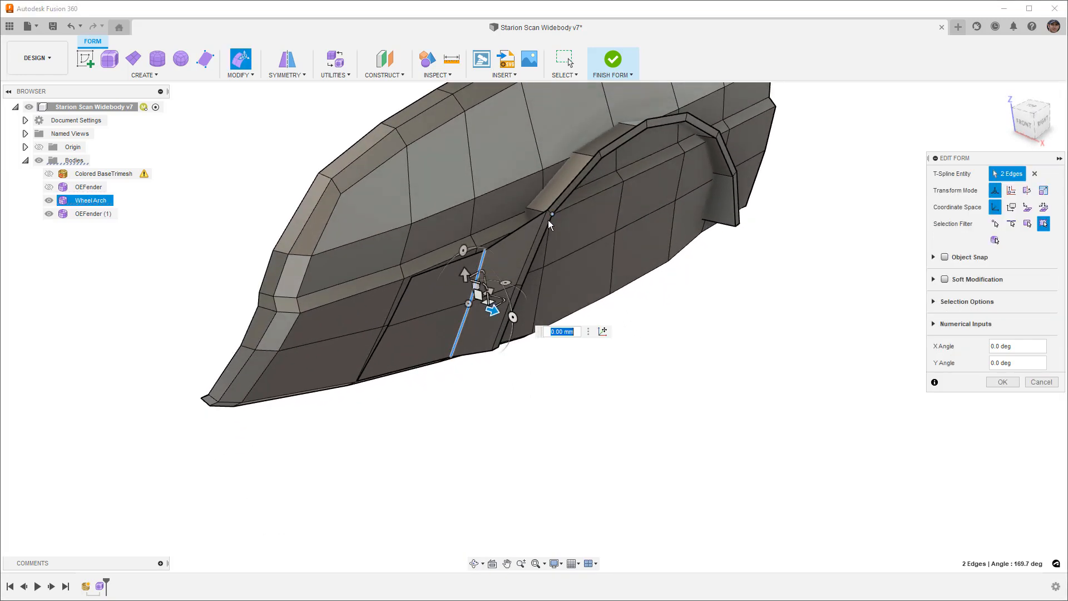
- Examine the wheel arch on its own in smooth display, and return to box display with the fender copy shown
scroll(542, 224, "up", 1)
key("ctrl+3")
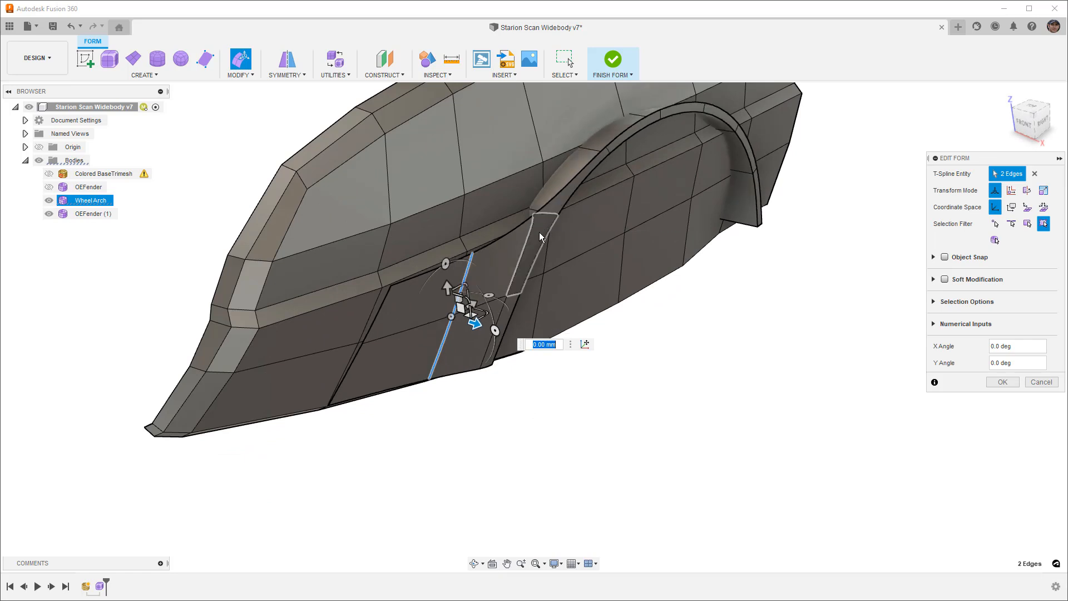
left_click(48, 213)
left_click(302, 251)
middle_click_drag(302, 252, 305, 217, "shift")
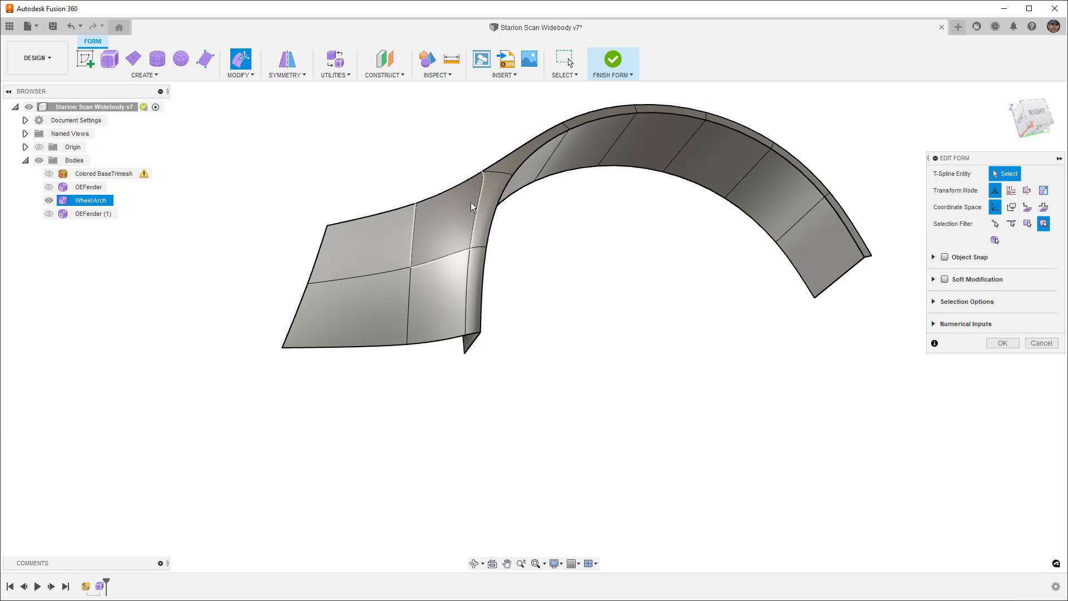
key("alt+1")
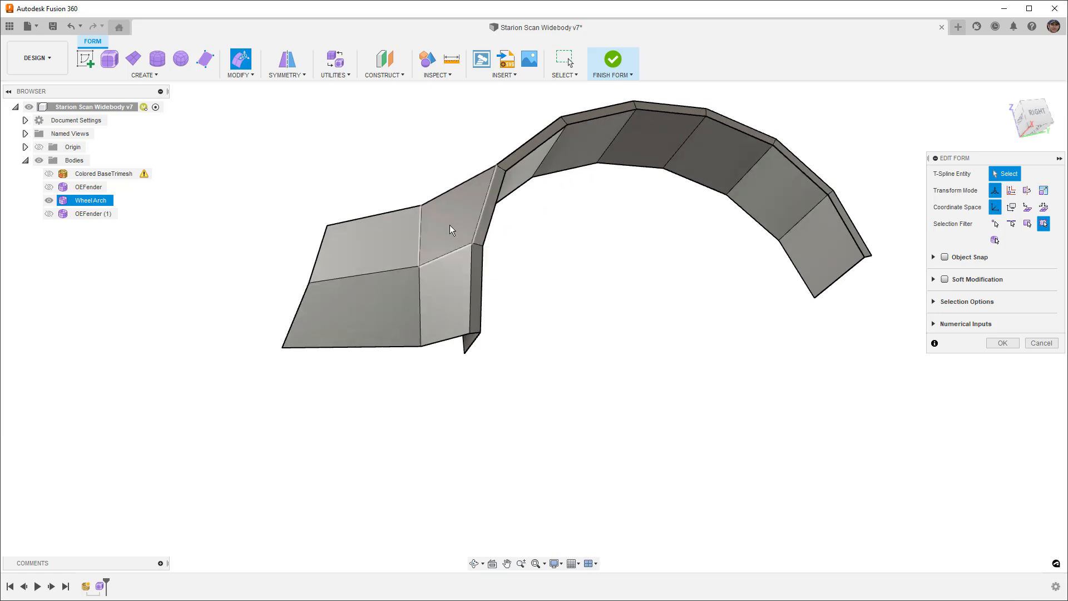
left_click(49, 214)
- Extrude the two edges at the wheel arch's rear end about 42 mm down to the fender's lower edge in the right view
middle_click_drag(255, 232, 416, 238, "shift")
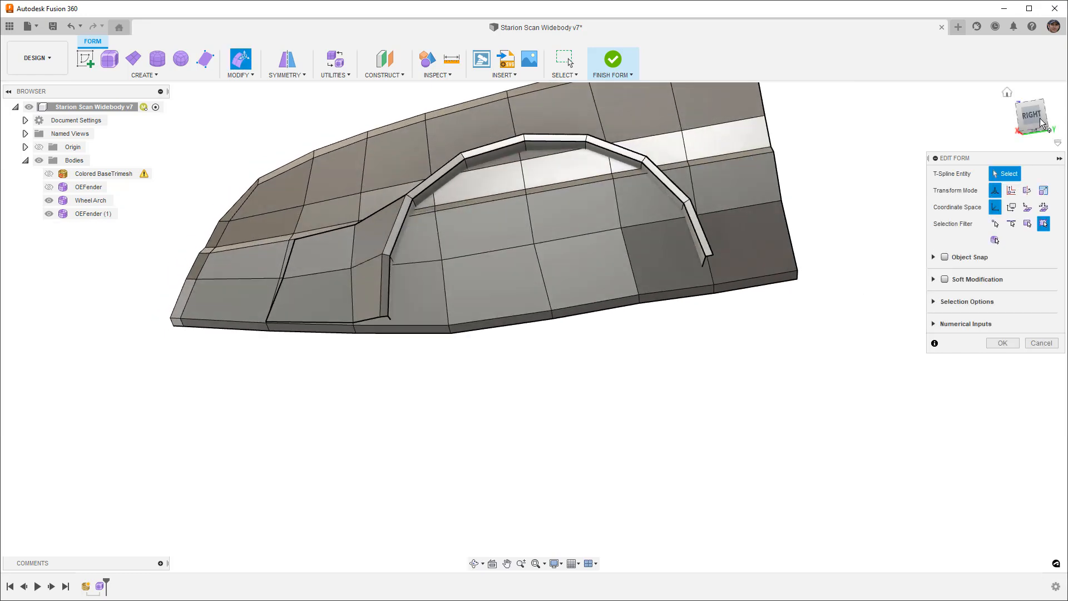
scroll(714, 267, "up", 2)
left_click(706, 265)
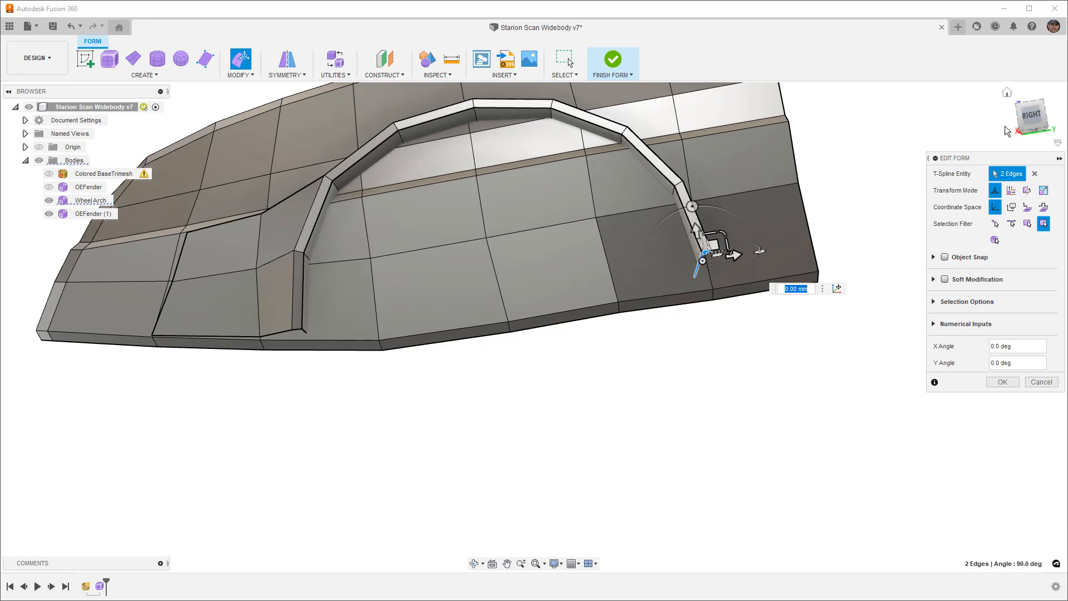
left_click(1031, 115)
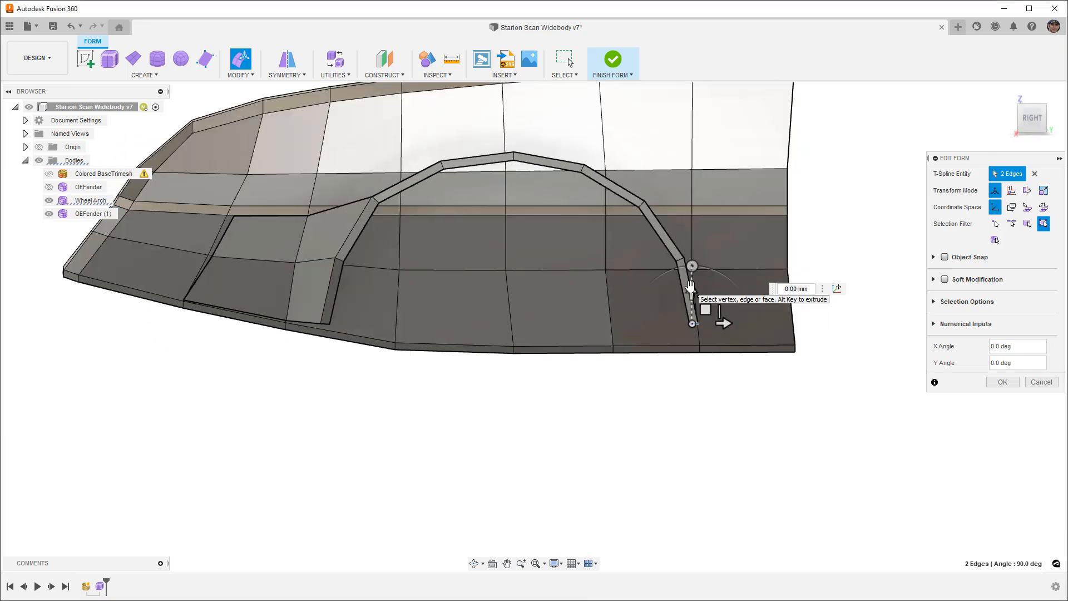
left_click_drag(709, 313, 711, 335)
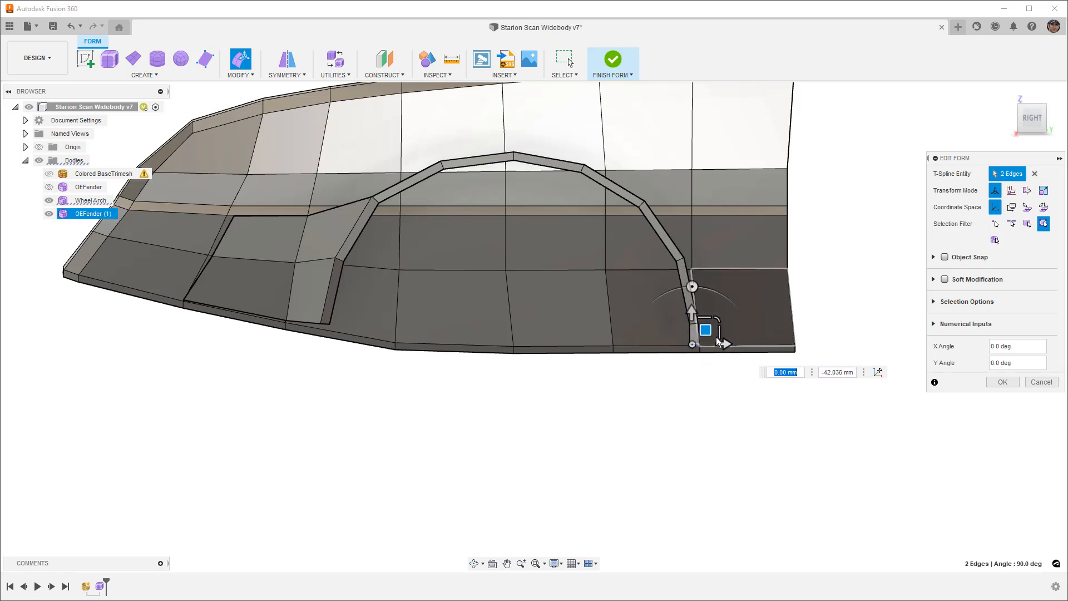
double_click(737, 345)
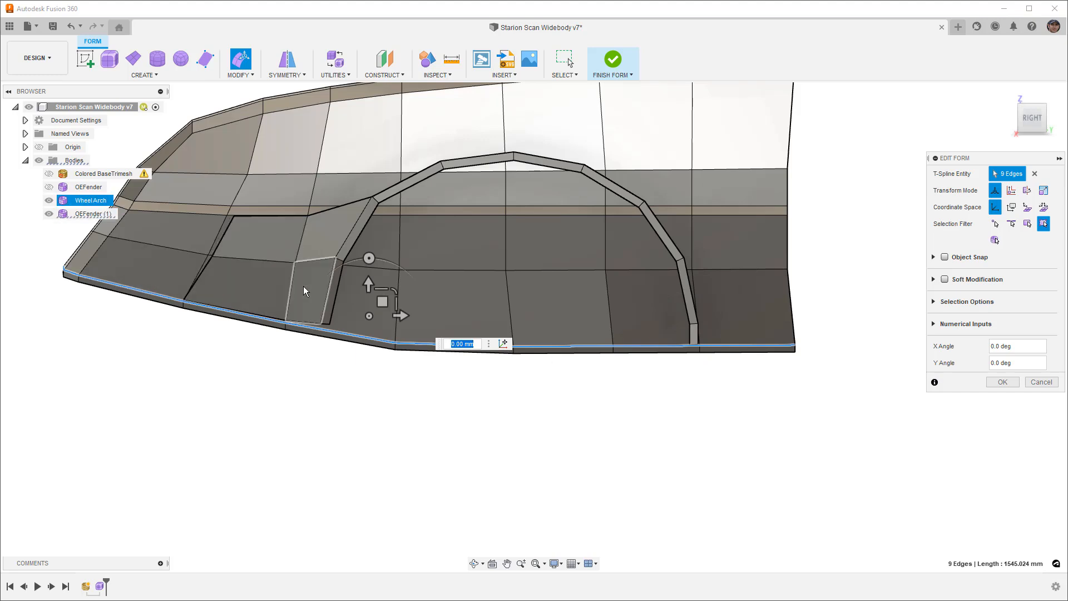
left_click(660, 400)
- Extrude the arch's three lower rear outer edges rearward, scaling them lengthwise into a straighter line along the fender's rear edge
middle_click_drag(699, 342, 679, 344, "shift")
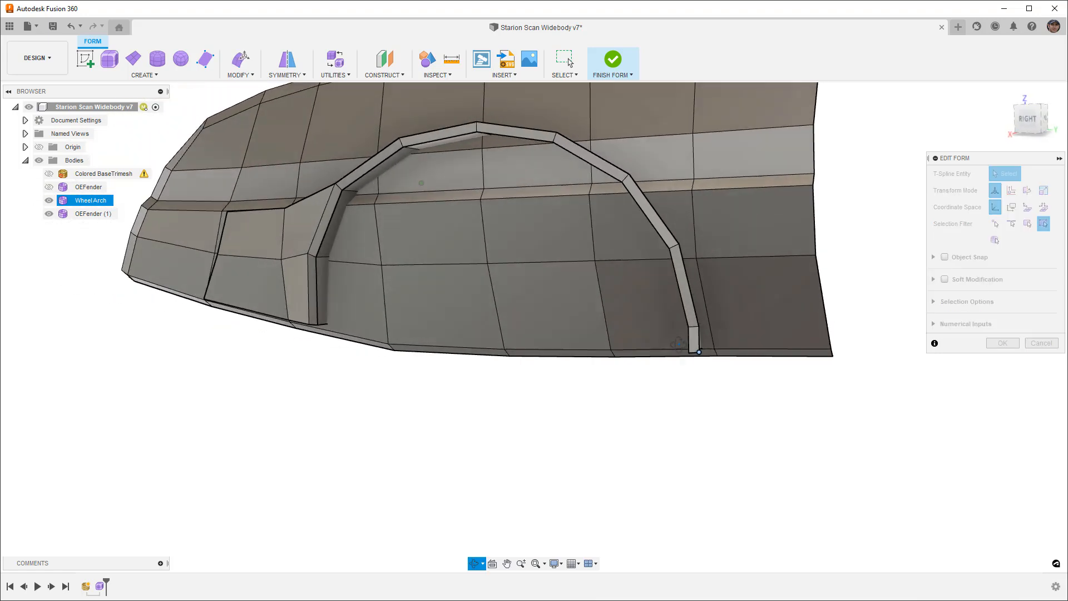
left_click(670, 225)
left_click(673, 239)
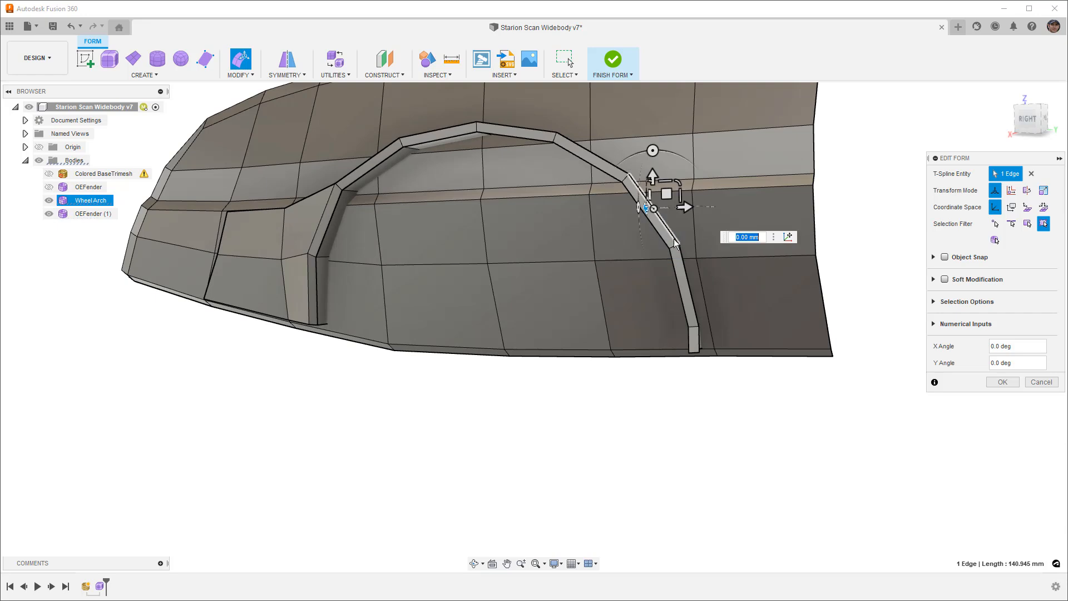
left_click(683, 261, "shift")
left_click(699, 336, "shift")
left_click(1027, 116)
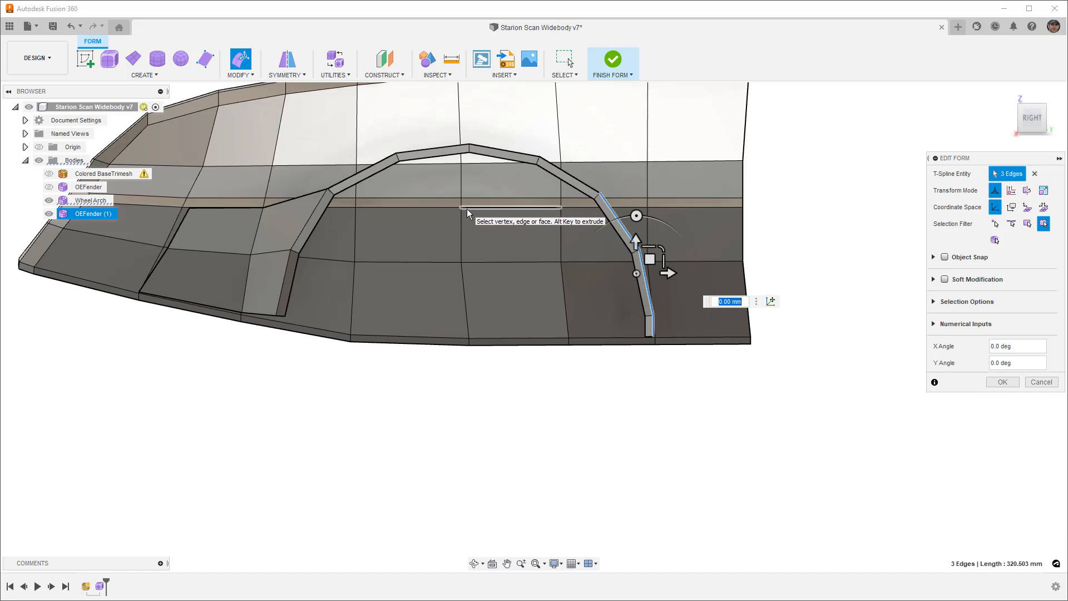
left_click_drag(658, 259, 759, 261, "alt")
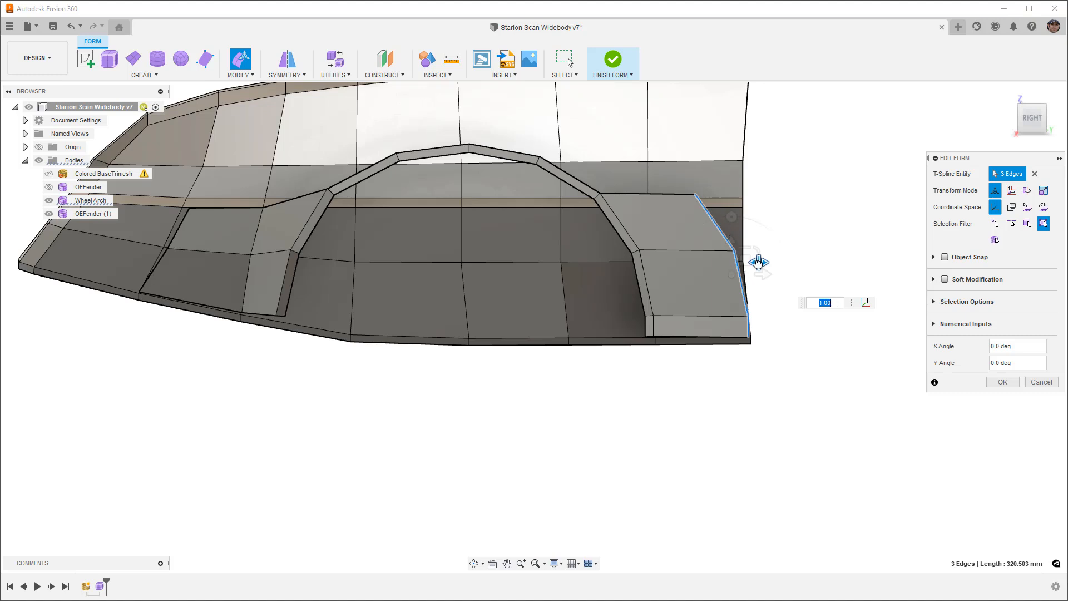
left_click_drag(758, 262, 732, 264)
left_click_drag(740, 258, 754, 259)
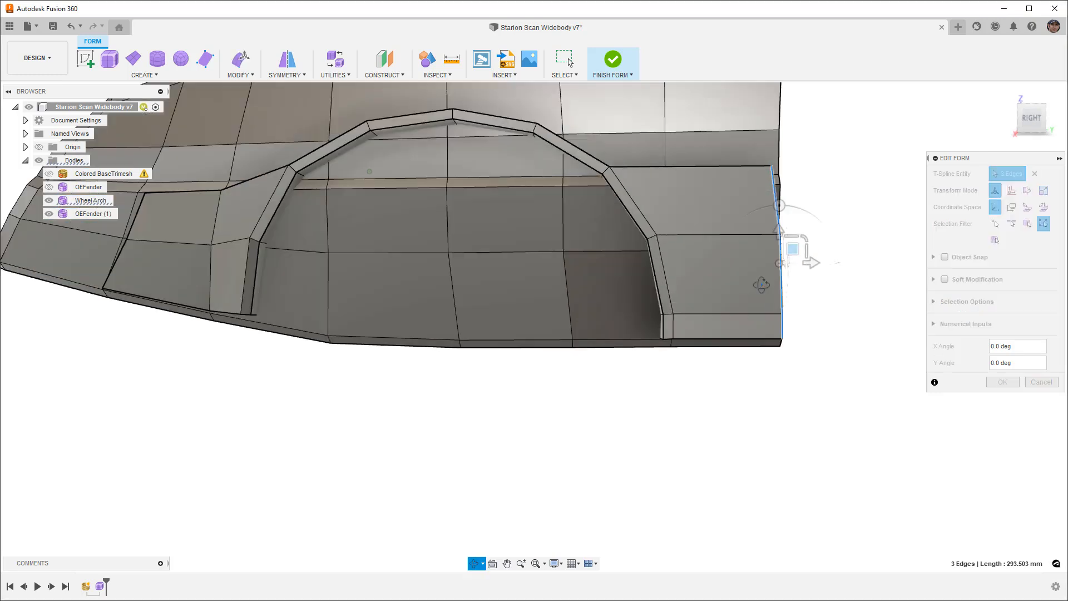
- In the back view, move the rear panel's lower edge vertices inward to follow the fender, the second-lowest 60 mm and the one above it 20 mm
middle_click_drag(755, 258, 707, 279, "shift")
left_click(1022, 121)
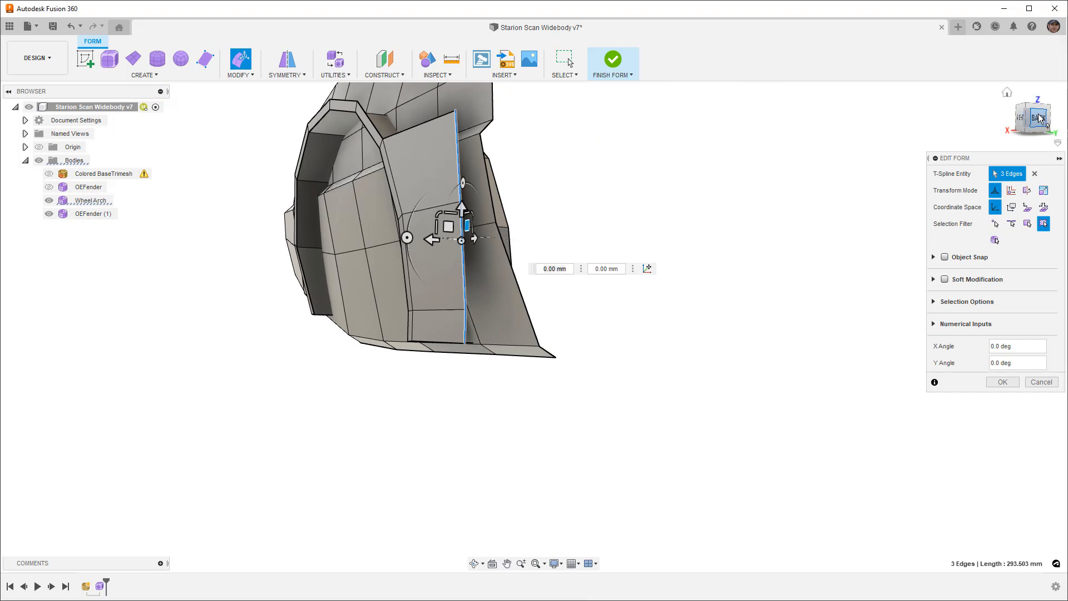
scroll(295, 305, "up", 2)
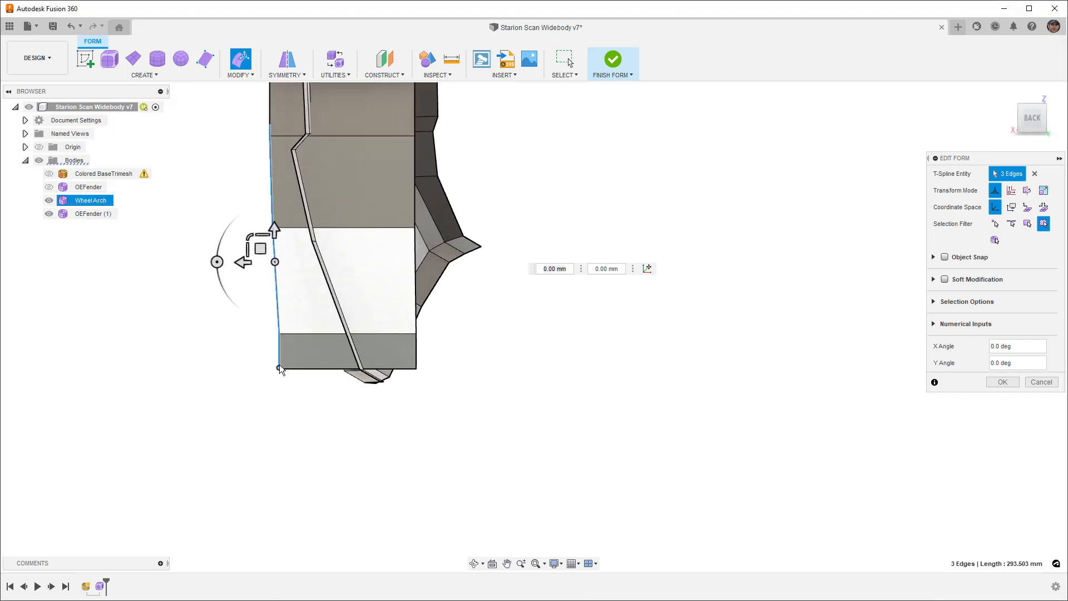
left_click(280, 366)
left_click_drag(247, 367, 315, 368)
left_click(281, 334)
left_click_drag(248, 332, 298, 332)
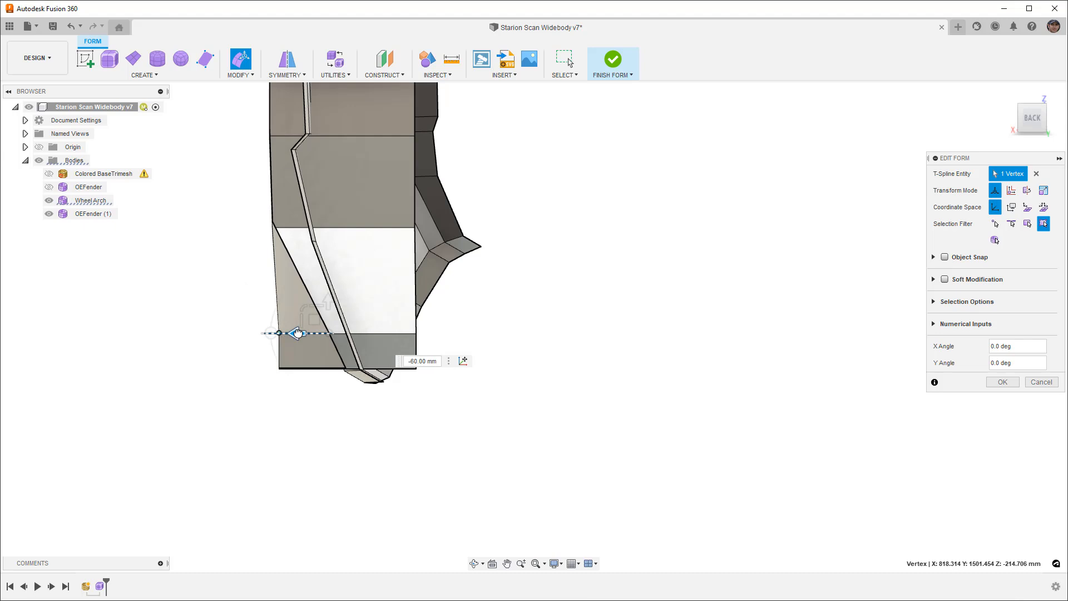
left_click(273, 222)
left_click_drag(245, 222, 262, 221)
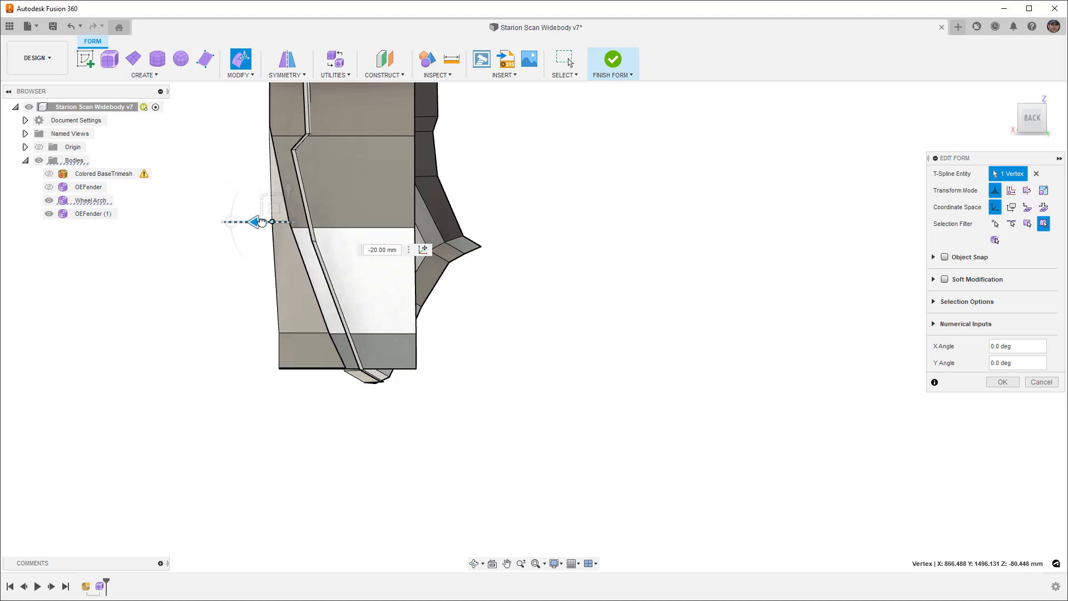
- Shift the top vertex of the rear panel's trailing edge about 15 mm rearward and 32 mm down in the right view
scroll(288, 254, "down", 3)
left_click(289, 315)
middle_click_drag(289, 315, 362, 302, "shift")
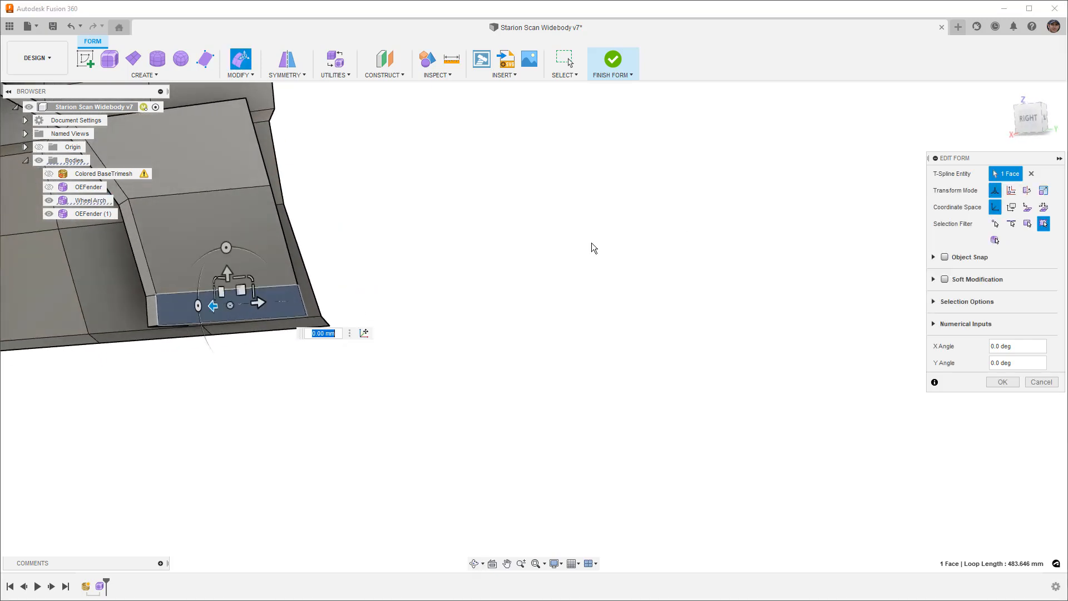
left_click(1024, 128)
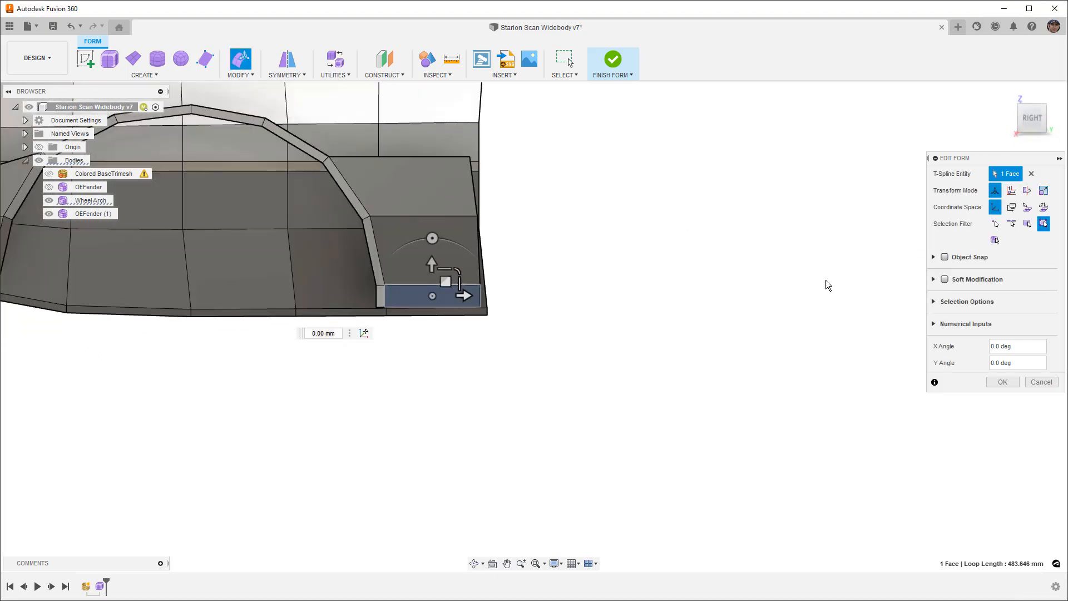
left_click(707, 335)
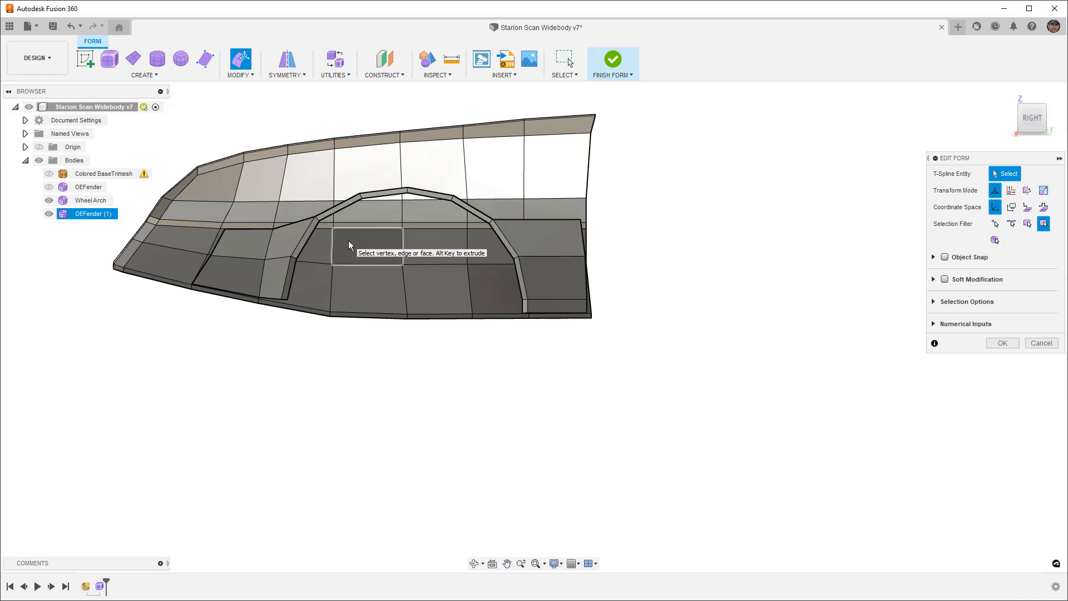
middle_click_drag(375, 266, 409, 258, "shift")
left_click(1027, 118)
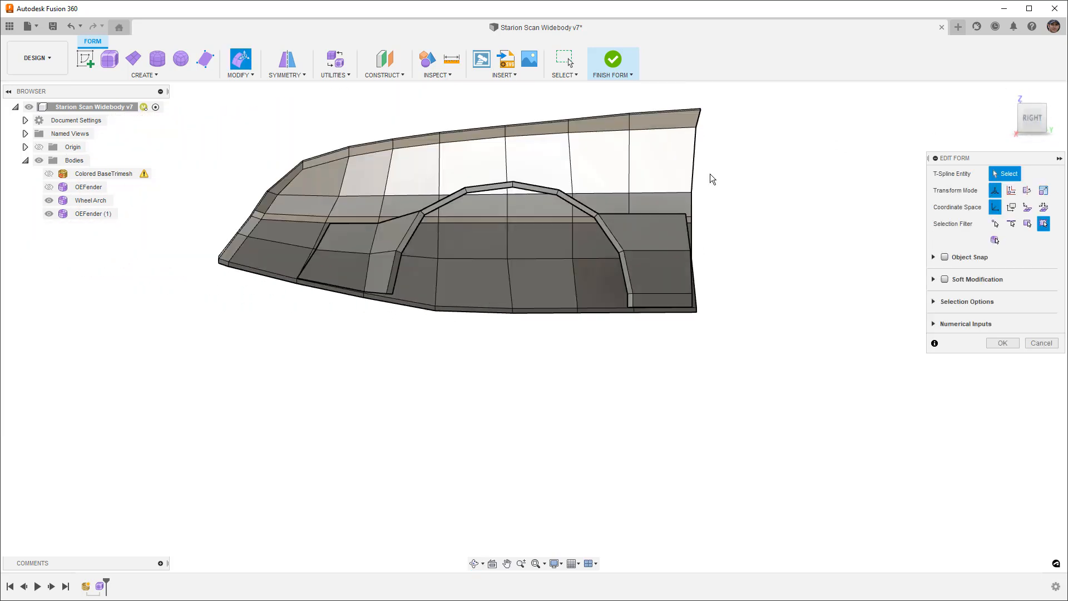
left_click(686, 214)
scroll(700, 225, "up", 3)
left_click_drag(694, 203, 702, 220)
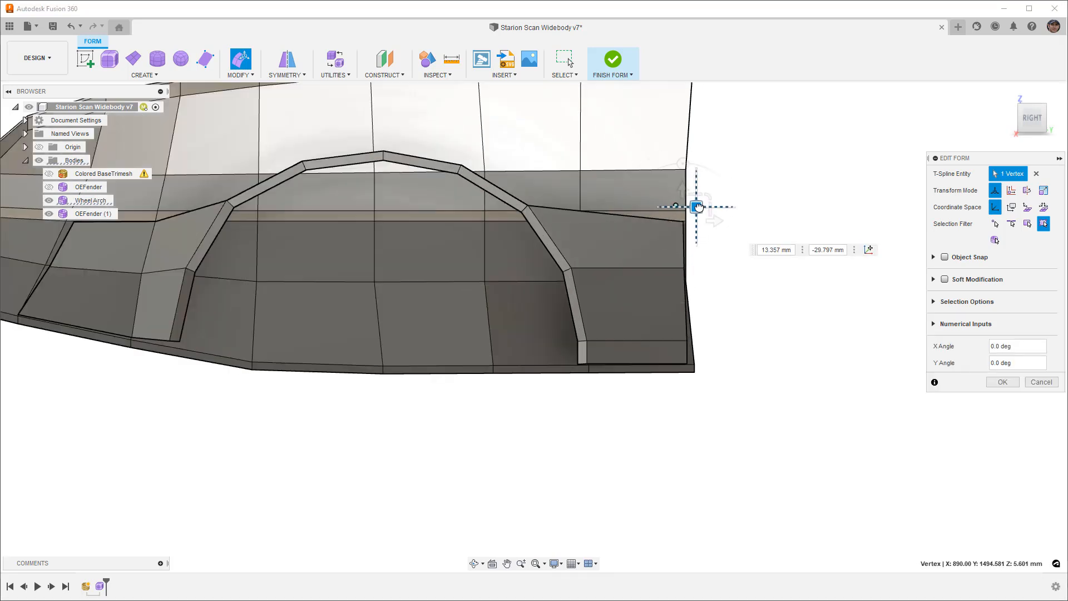
scroll(695, 356, "up", 2)
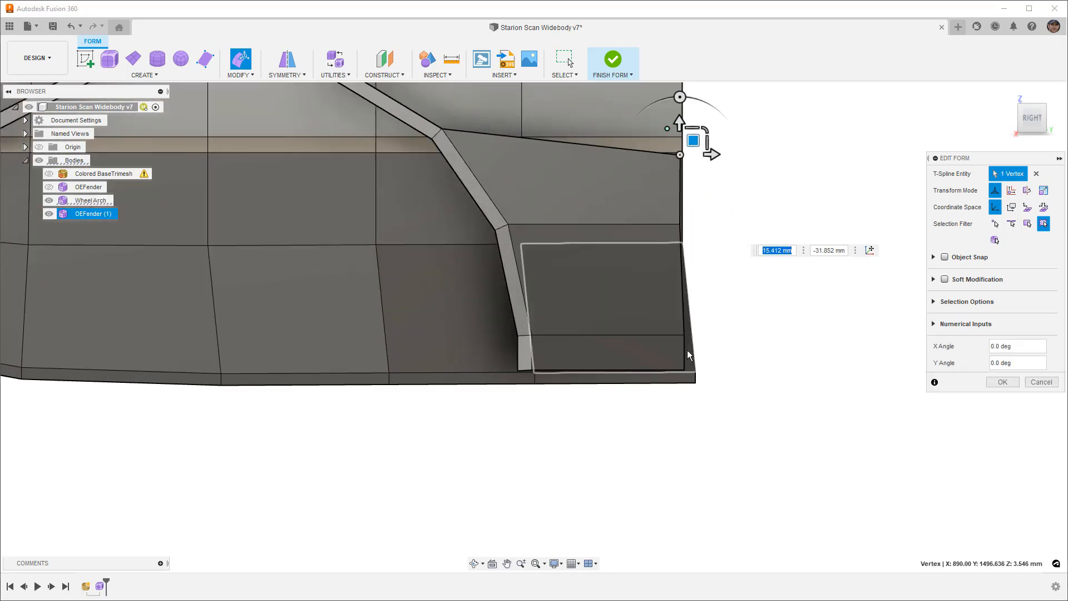
- Pull the bottom vertex of the rear panel's trailing edge out to the fender's lower rear corner
left_click(685, 363)
left_click_drag(697, 340, 711, 358)
left_click(689, 368)
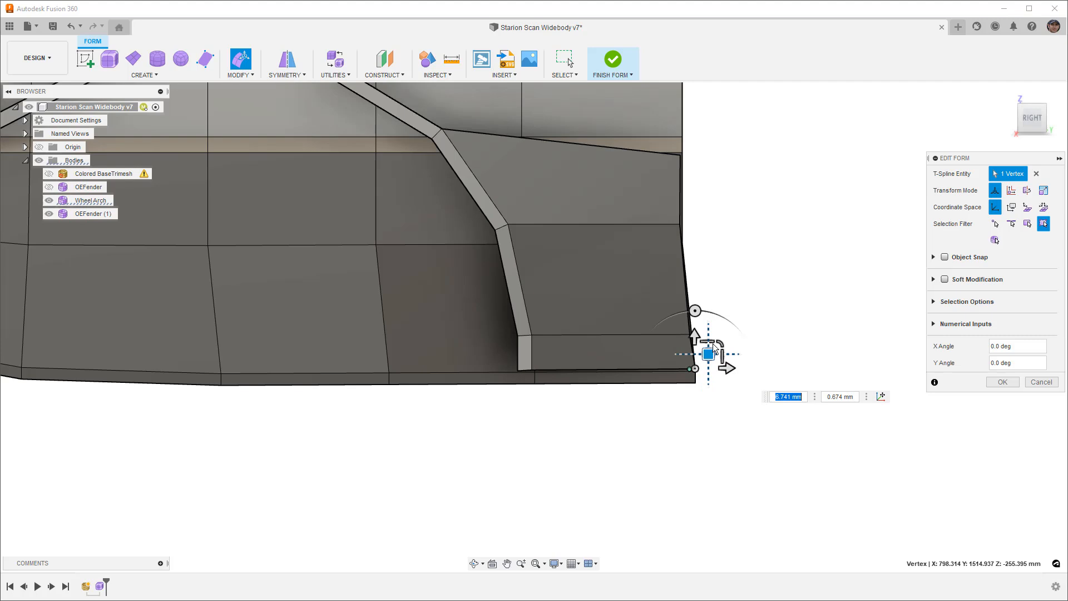
left_click(734, 305)
- Compare the widened arch with the Starion Fender4.PNG reference image, and examine the model from the front and the rear
scroll(733, 305, "down", 3)
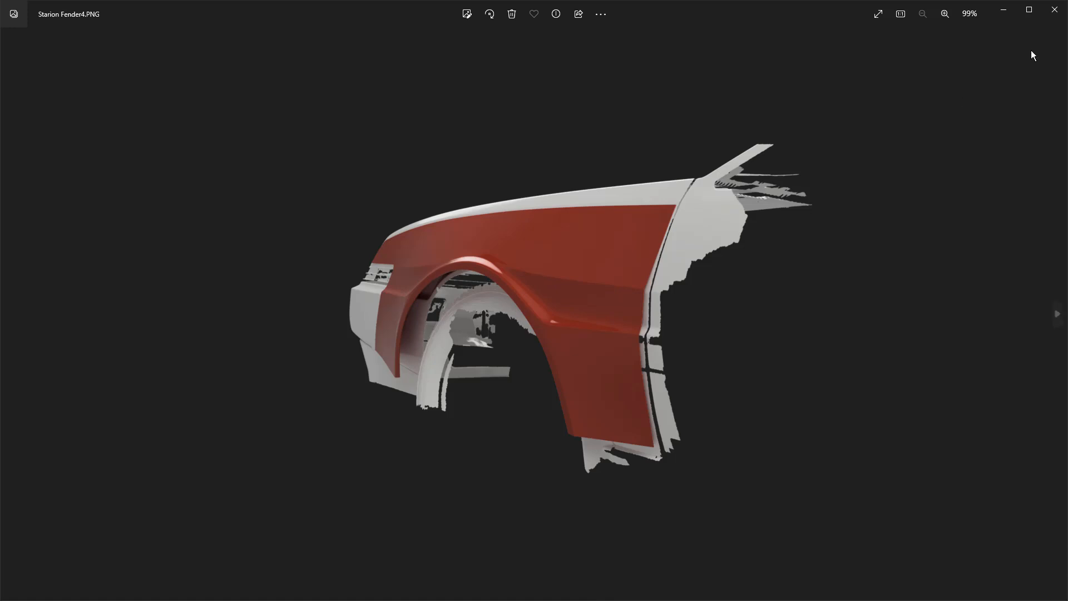
left_click(1005, 9)
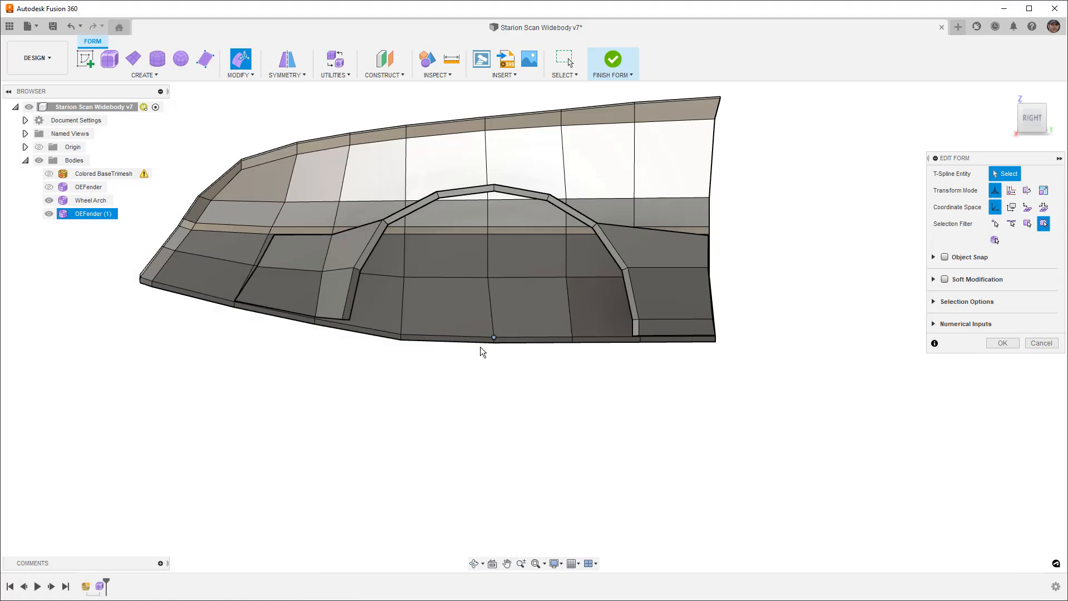
scroll(479, 350, "up", 3)
middle_click_drag(525, 345, 556, 354, "shift")
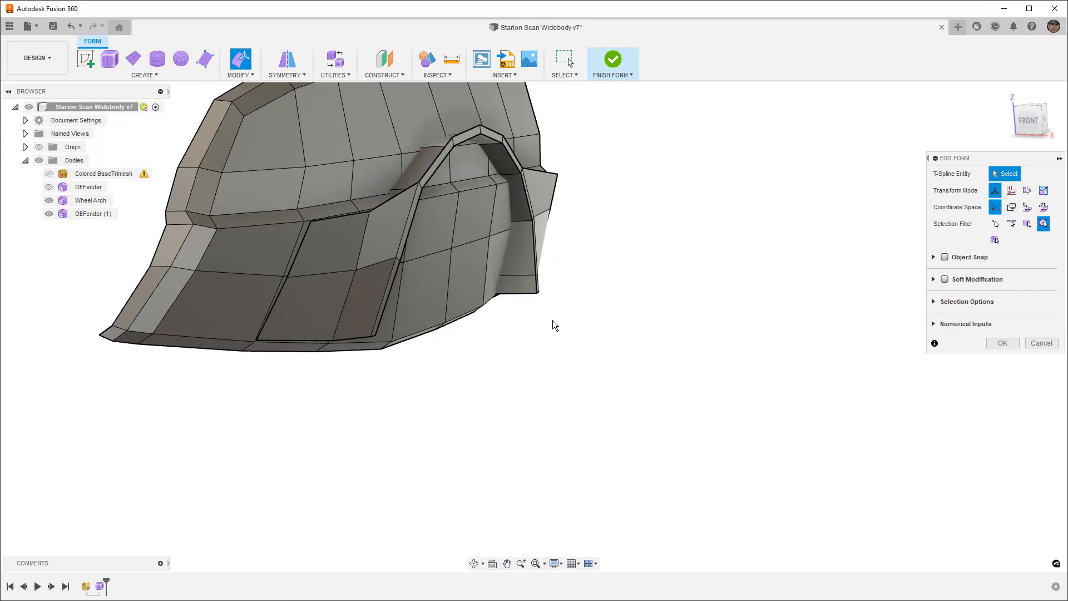
scroll(553, 319, "down", 2)
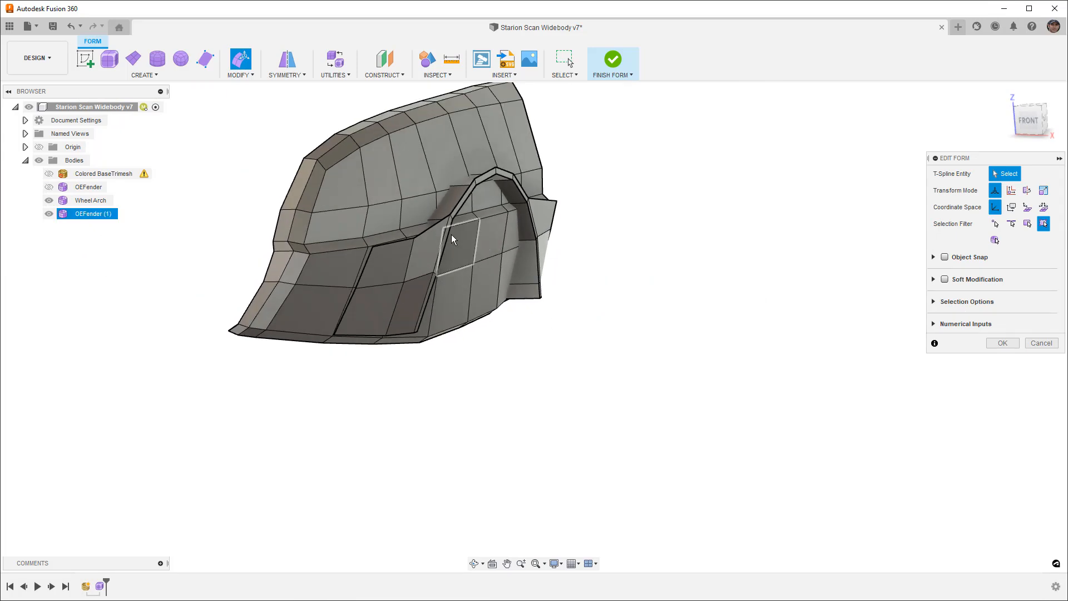
middle_click_drag(573, 232, 512, 252, "shift")
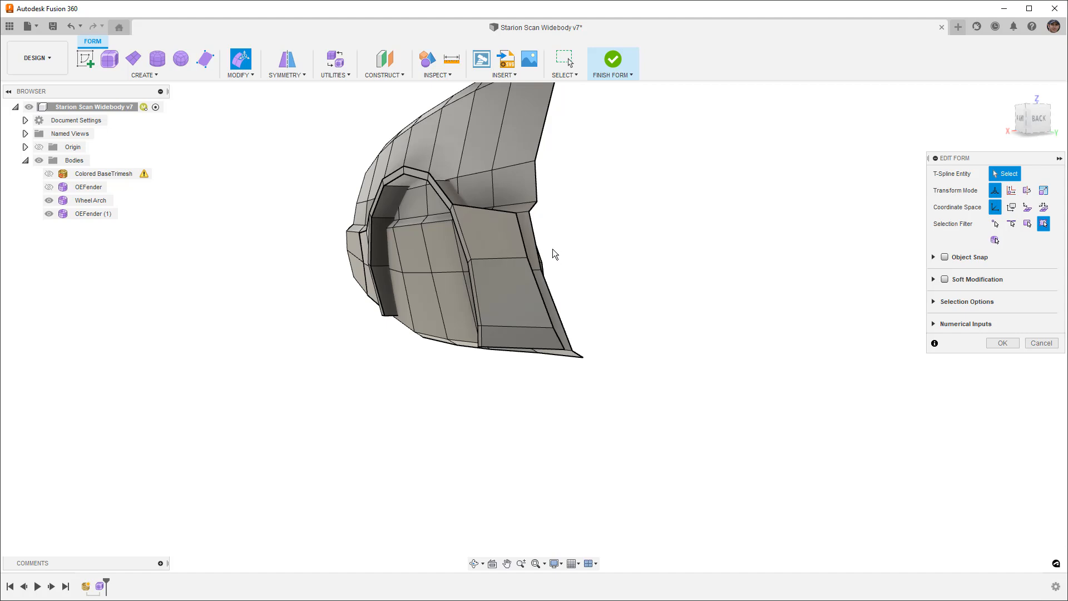
middle_click_drag(553, 241, 527, 251, "shift")
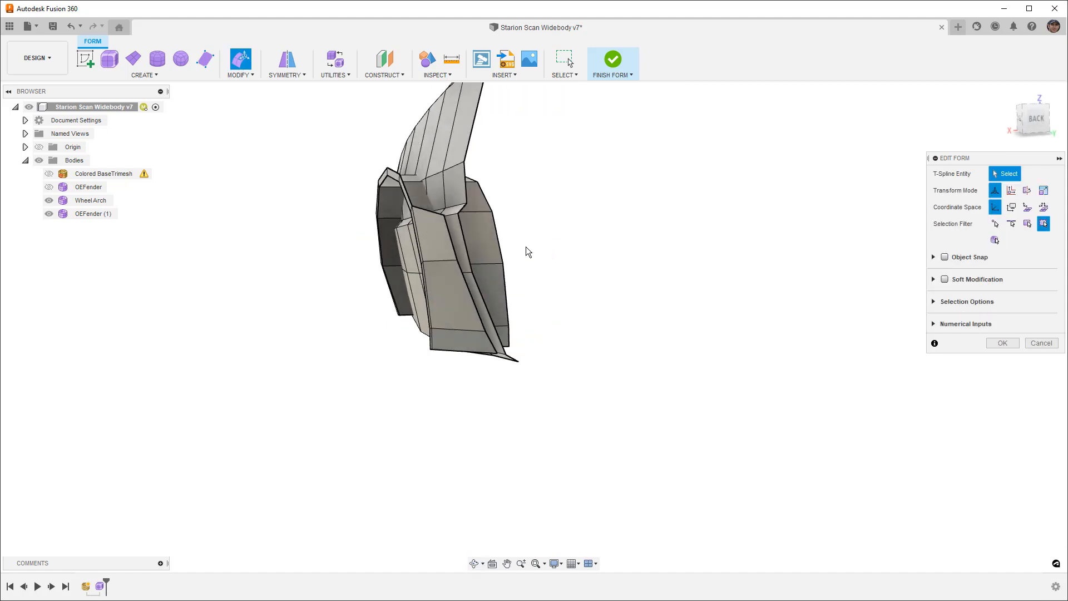
- Try pulling the rear panel's upper trailing edge 50 mm outward, then return it toward the fender and check the overall shape
left_click(450, 237)
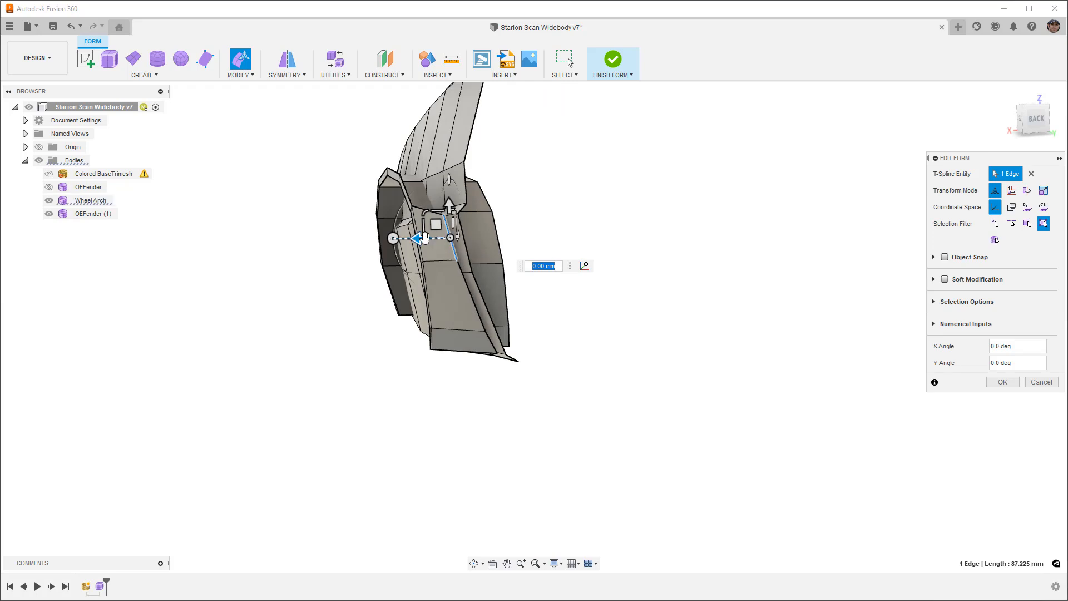
left_click_drag(417, 239, 409, 241)
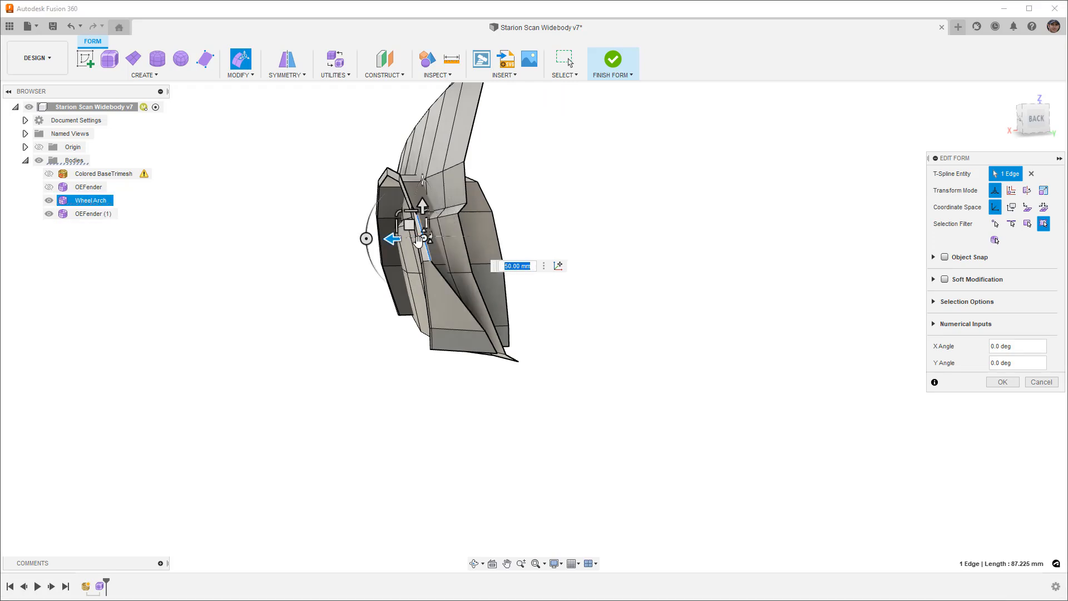
scroll(409, 244, "up", 8)
scroll(551, 167, "down", 5)
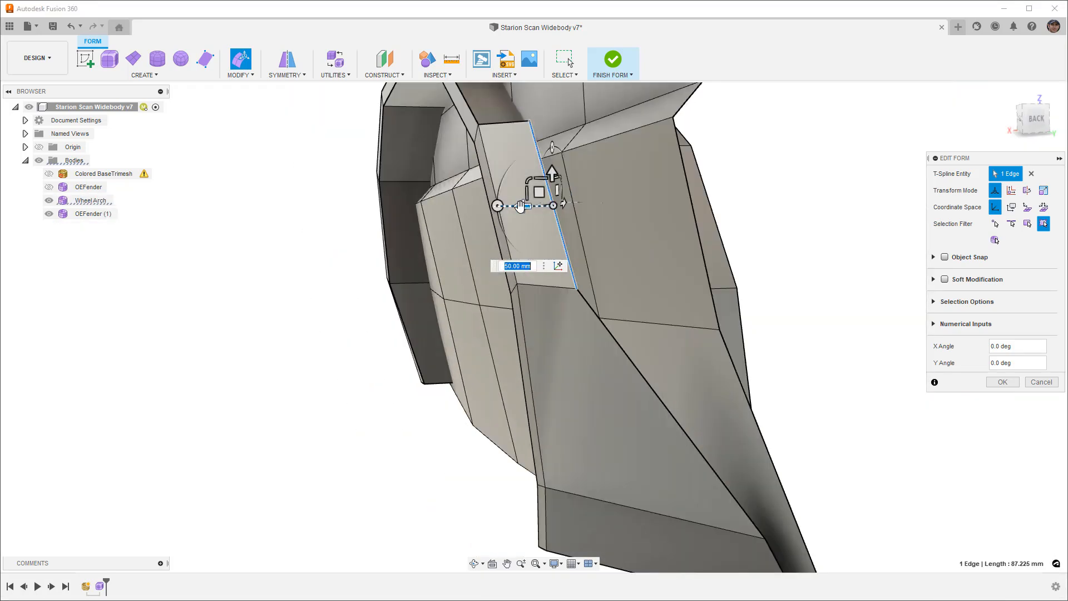
left_click_drag(543, 209, 568, 208)
scroll(558, 221, "down", 5)
middle_click_drag(569, 272, 671, 261, "shift")
scroll(671, 261, "down", 5)
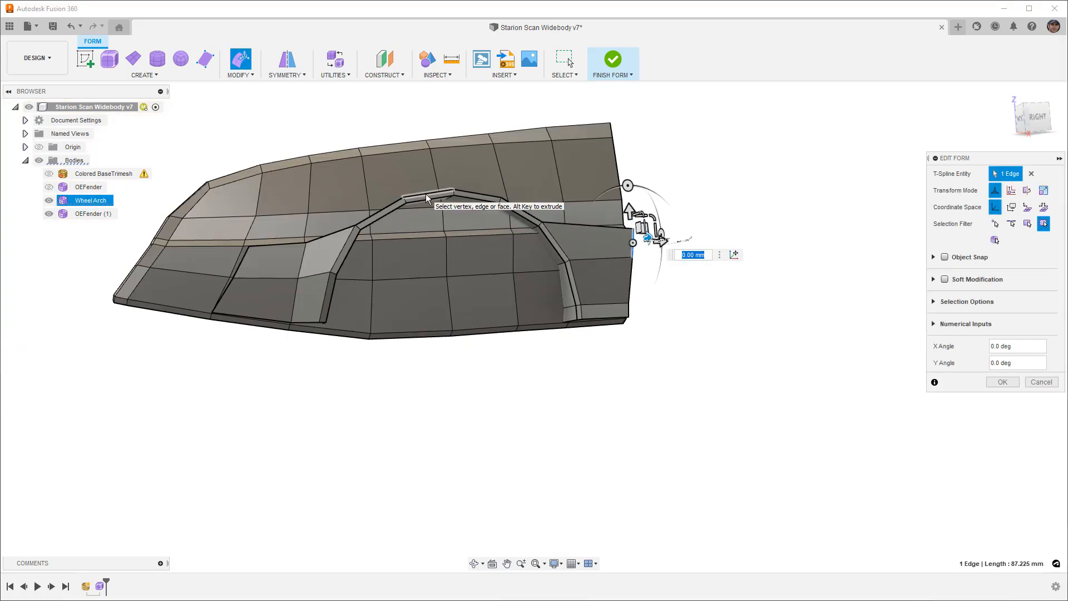
middle_click_drag(382, 174, 443, 175, "shift")
left_click(576, 144)
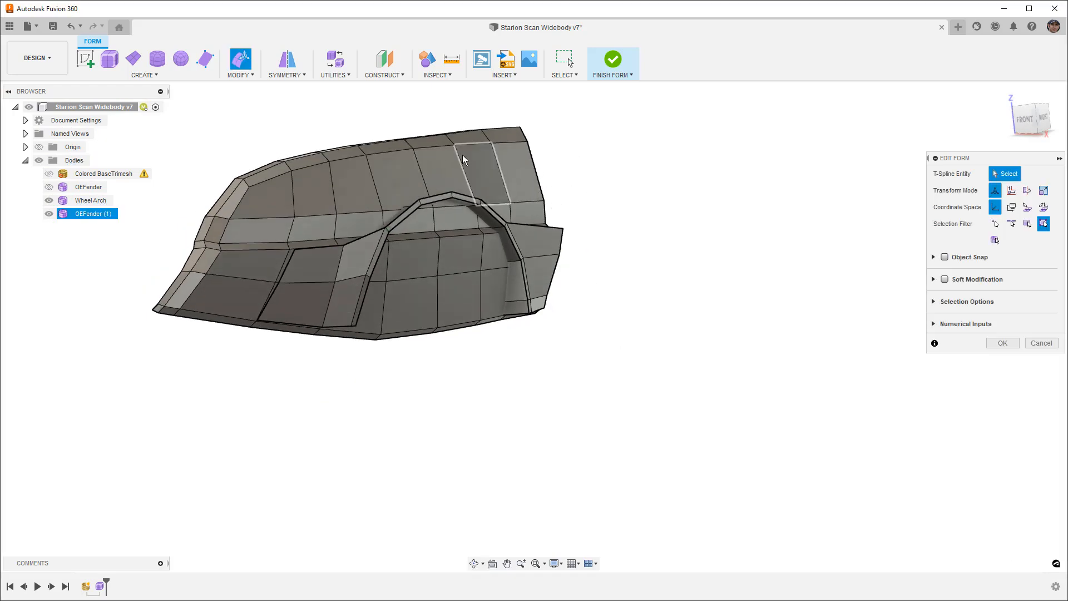
- Extrude the two top edges of the wheel arch in two segments in the front view, about 122 mm inward and 228 mm up, toward the fender top
scroll(405, 149, "up", 3)
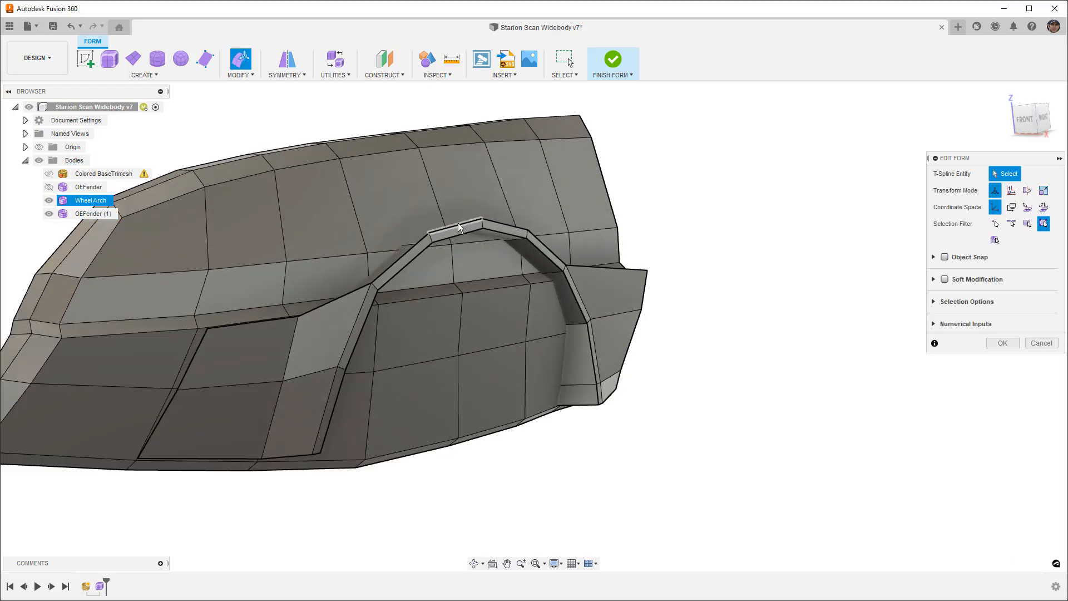
left_click(484, 222)
left_click(508, 225, "shift")
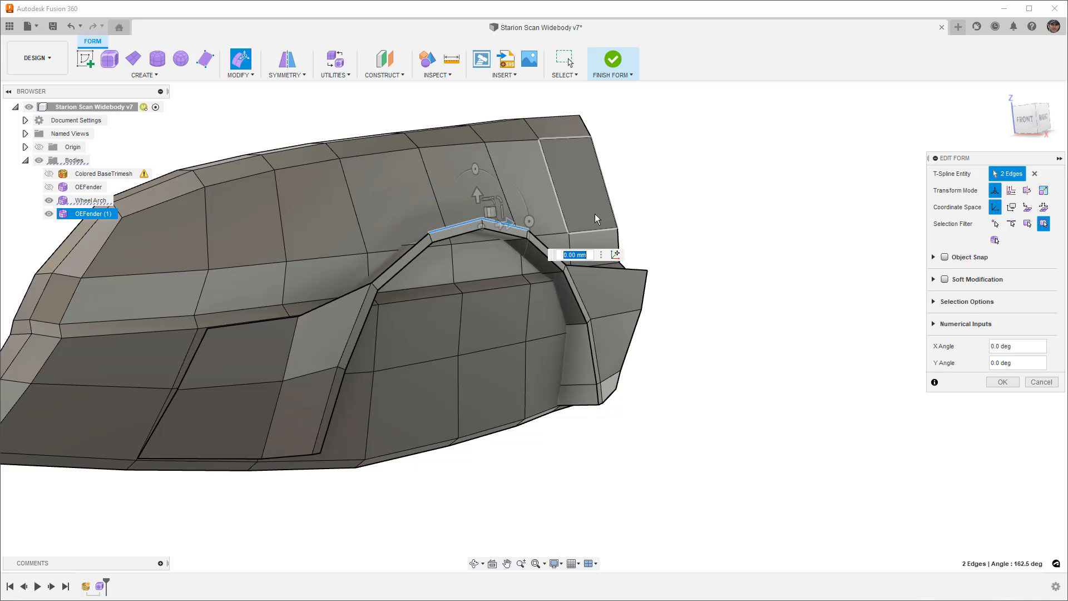
left_click(1029, 122)
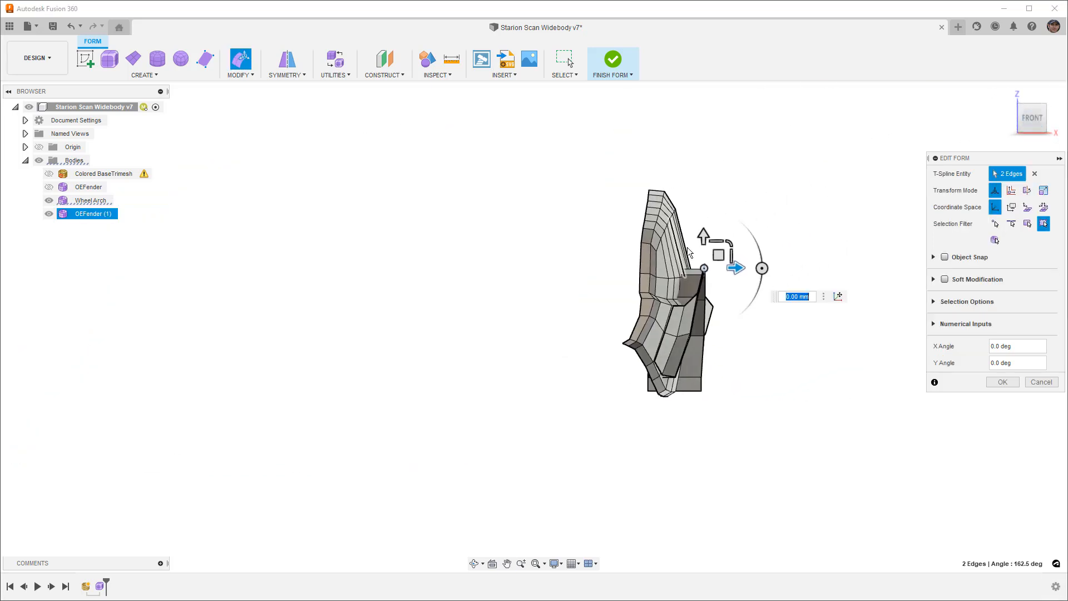
left_click_drag(713, 257, 618, 86)
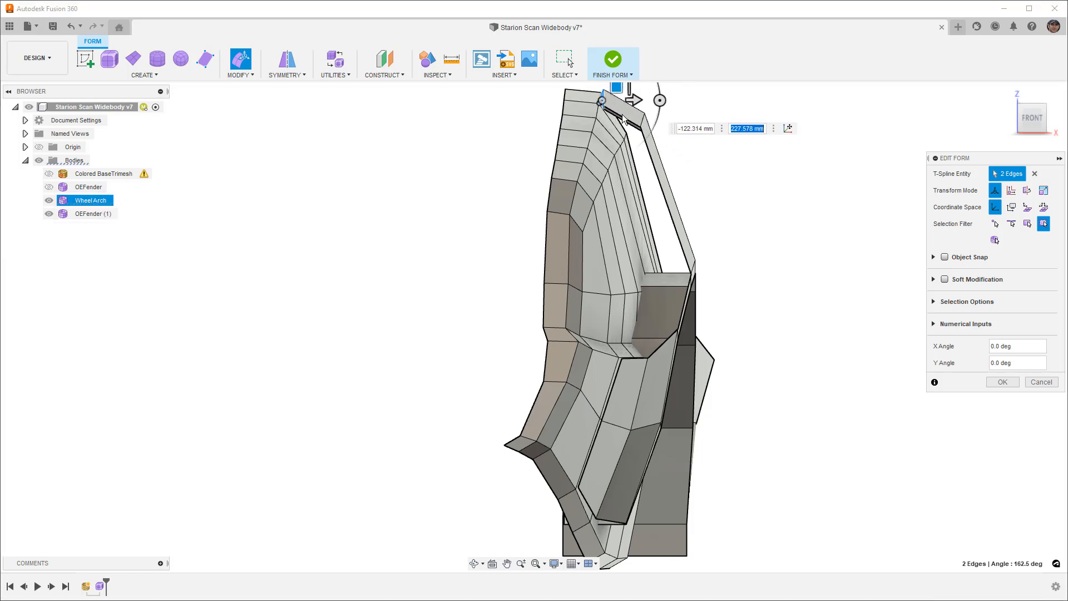
left_click(722, 192)
- Lower the bend-line vertices of the new upper panel in the right view: the rear one 20 mm, the middle and front ones 50 mm each
middle_click_drag(720, 195, 681, 221, "shift")
left_click(1037, 118)
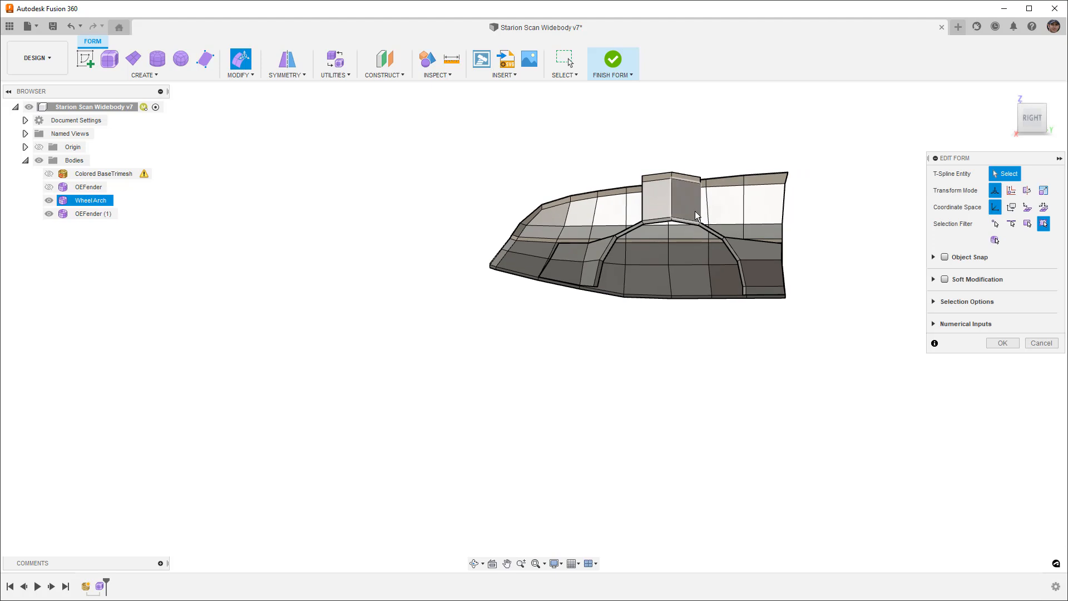
scroll(693, 201, "up", 2)
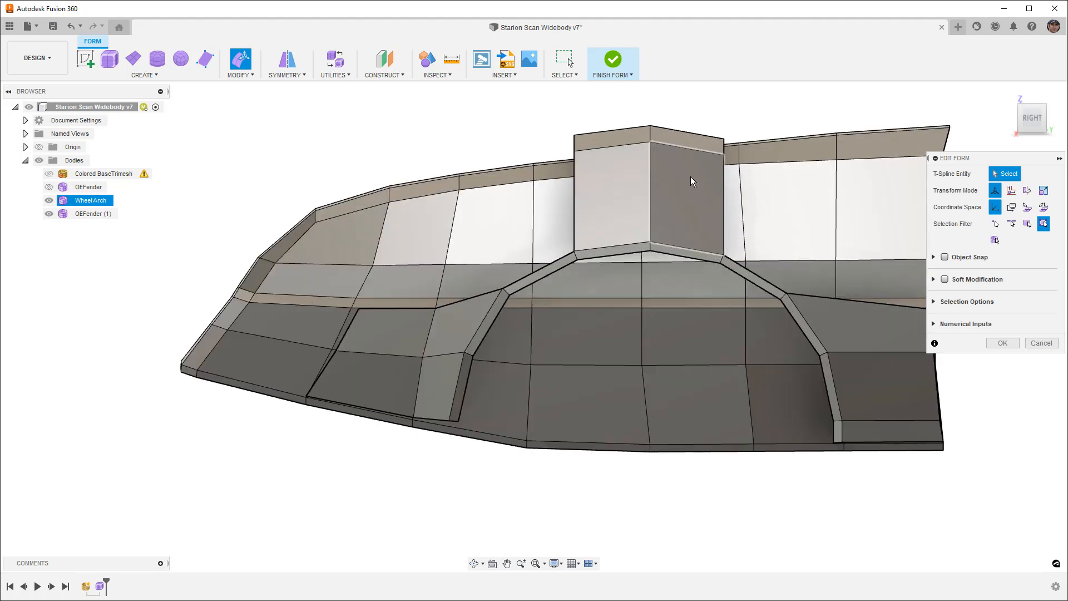
left_click(723, 158)
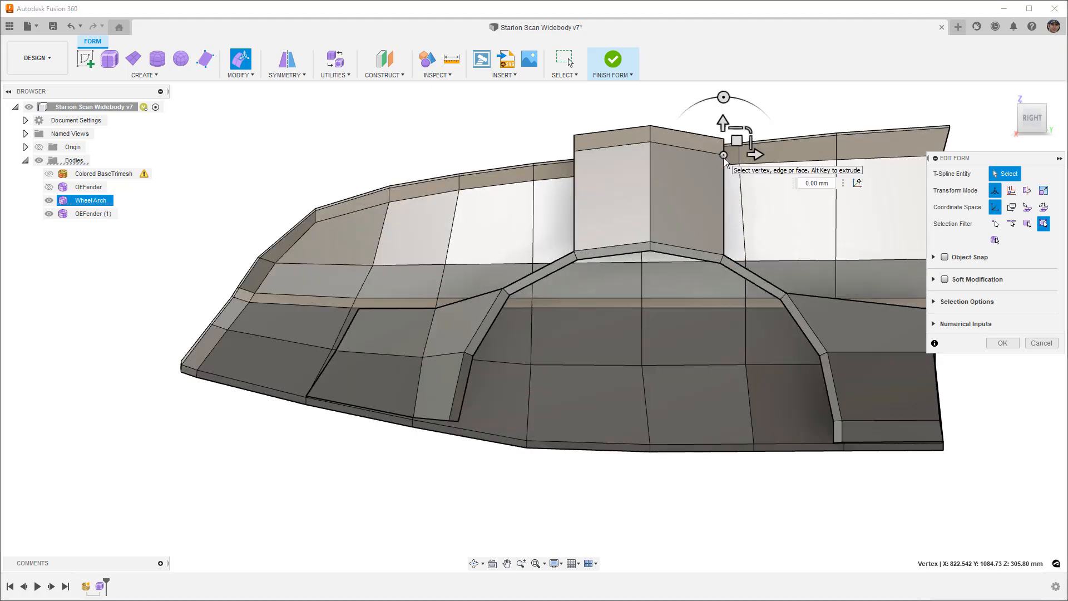
scroll(723, 160, "up", 3)
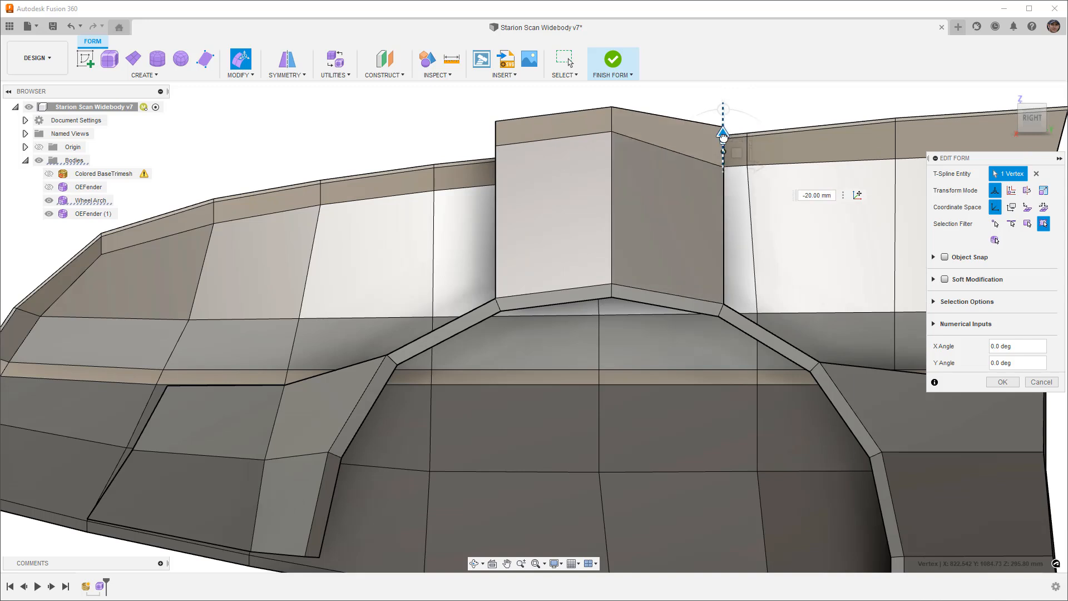
left_click(612, 132)
left_click_drag(611, 103, 611, 140)
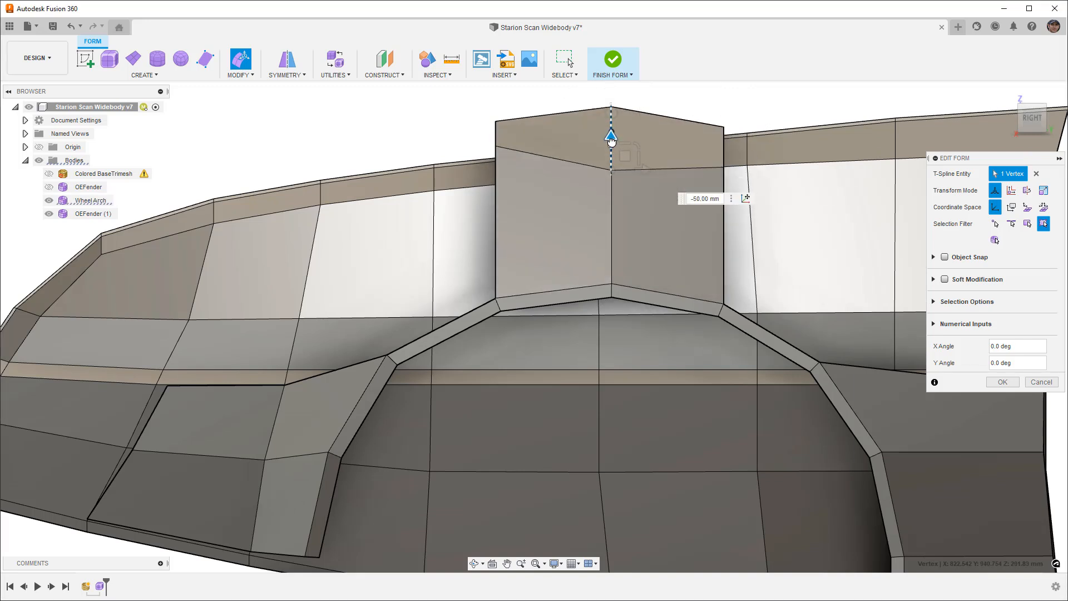
left_click(496, 147)
left_click_drag(494, 114, 495, 156)
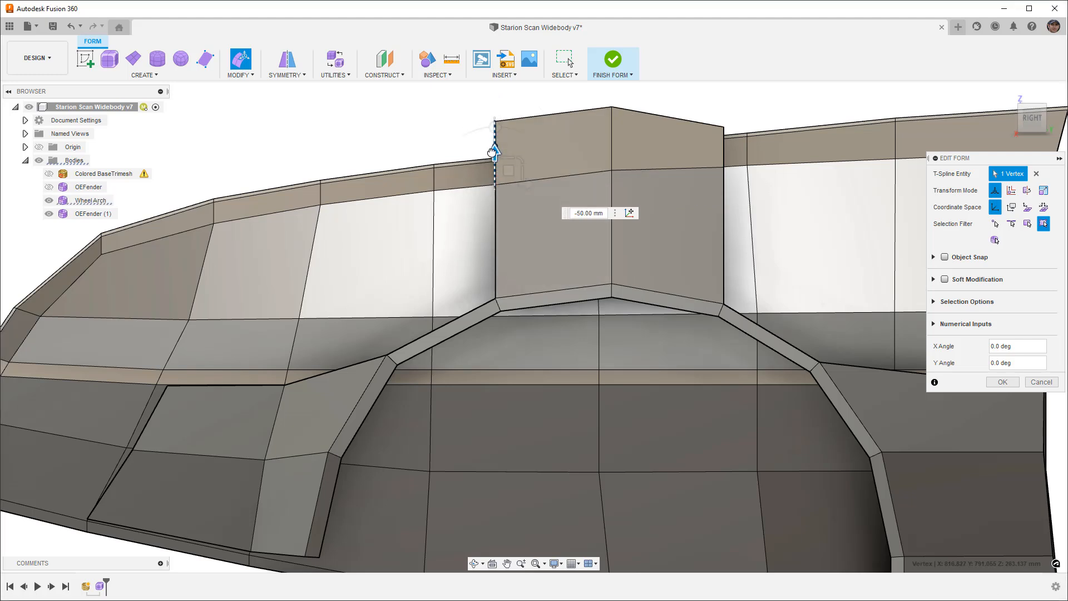
- Lower the upper panel's top-edge vertices onto the fender line: the middle one 50 mm, the rear one 10 mm, and the front one to match
left_click(611, 107)
middle_click_drag(629, 143, 619, 208)
left_click_drag(601, 141, 601, 180)
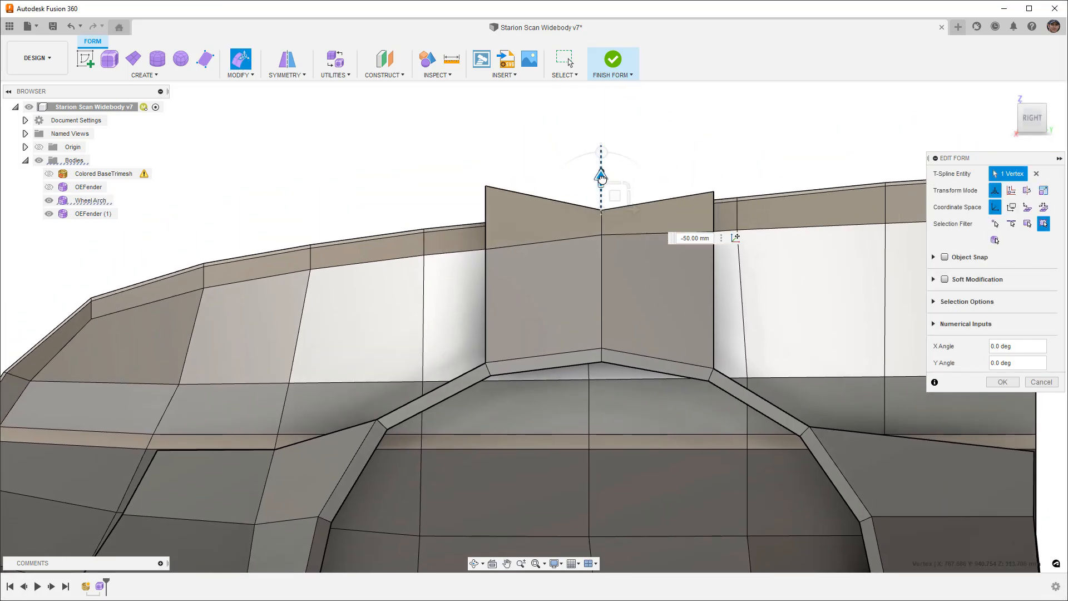
left_click(716, 190)
left_click(714, 191)
left_click_drag(714, 161, 714, 170)
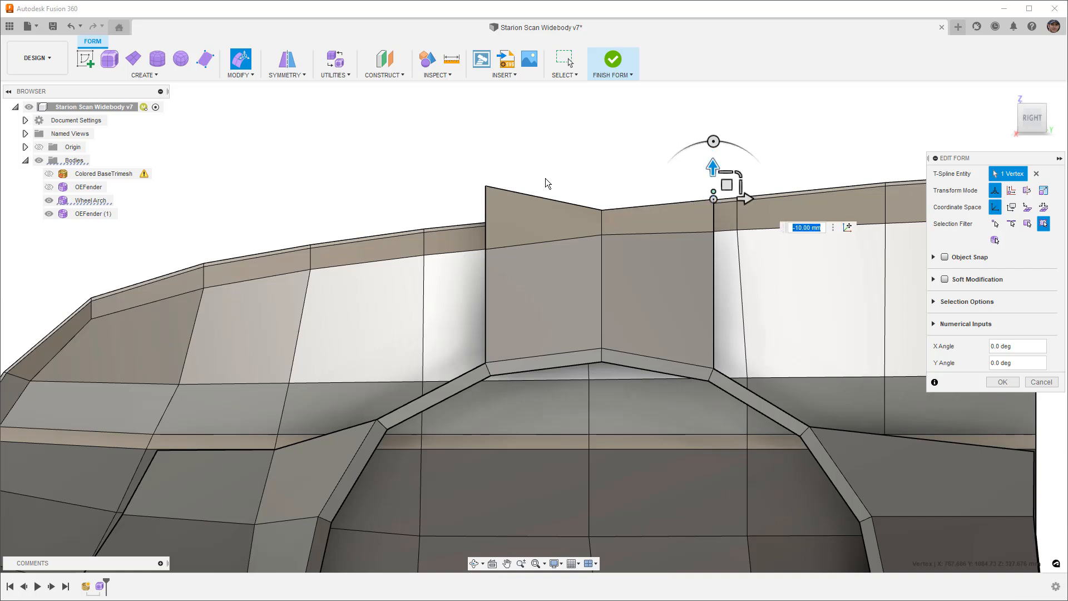
left_click(485, 185)
left_click_drag(485, 155, 485, 191)
left_click(544, 162)
- Examine how the new upper panel sits against the fender from the front, from above and at an angle
scroll(545, 163, "down", 5)
scroll(542, 223, "up", 3)
middle_click_drag(537, 228, 632, 238, "shift")
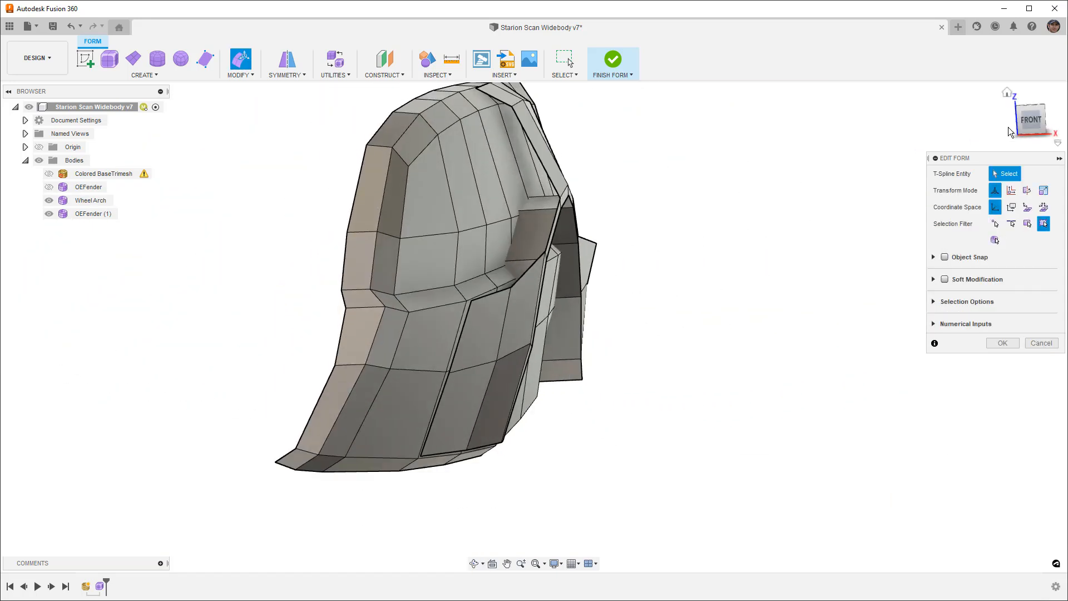
left_click(1029, 126)
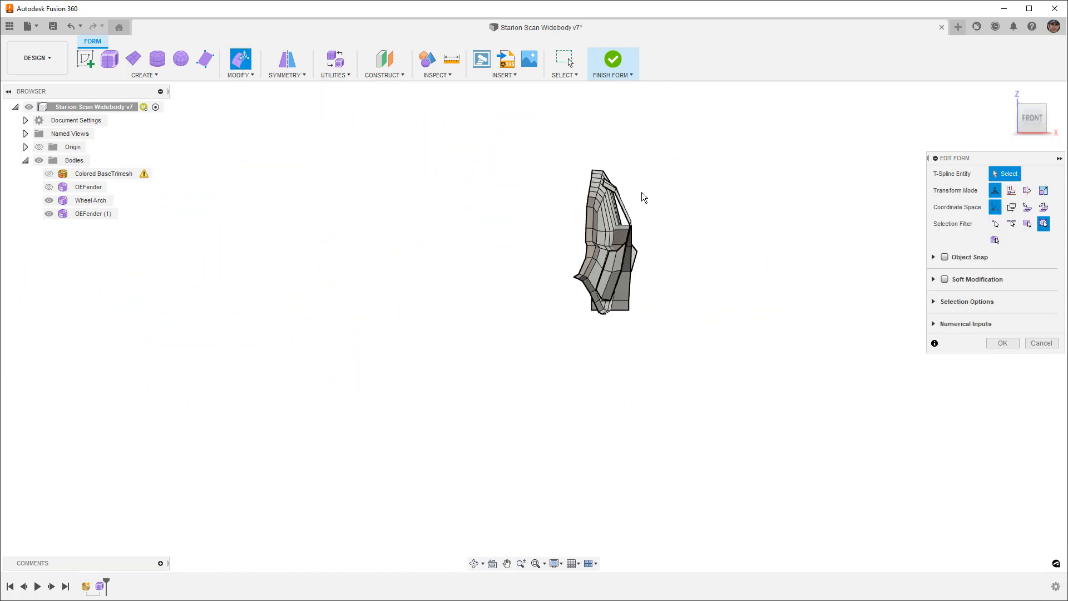
scroll(598, 188, "up", 5)
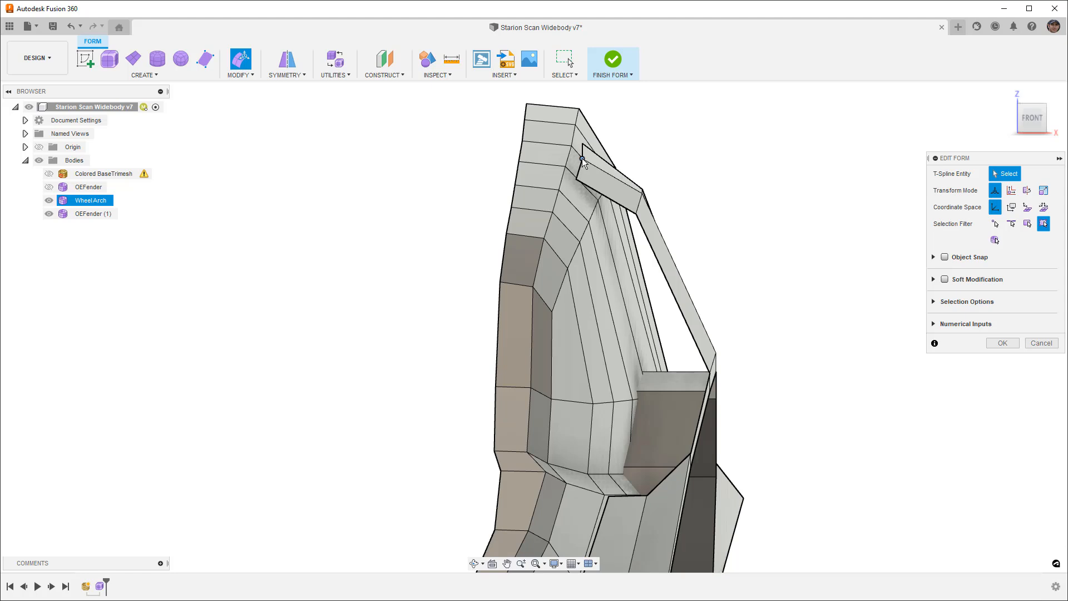
scroll(590, 161, "down", 5)
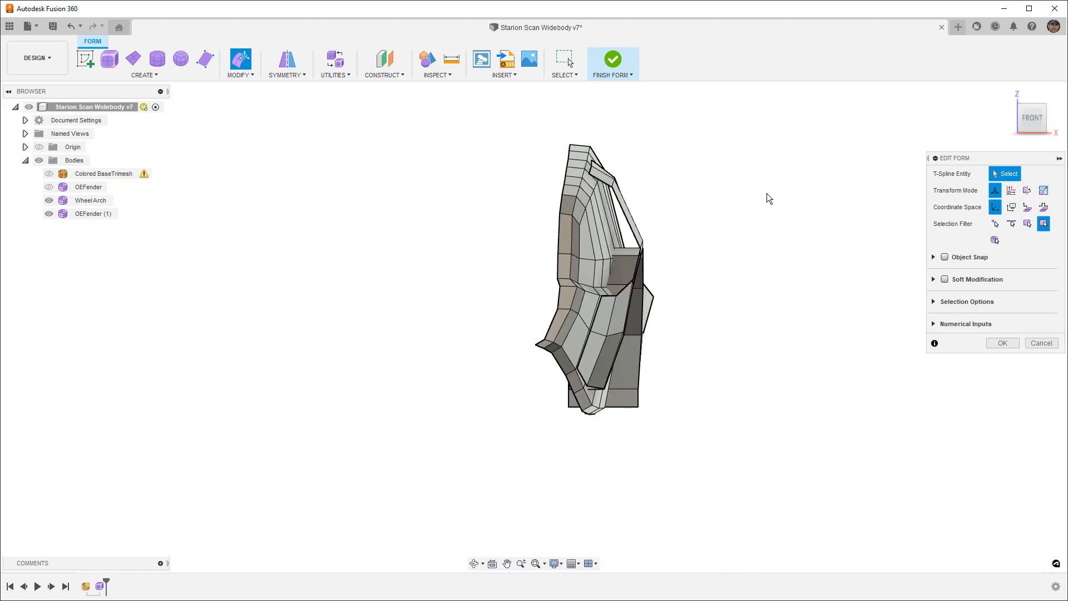
left_click(1033, 98)
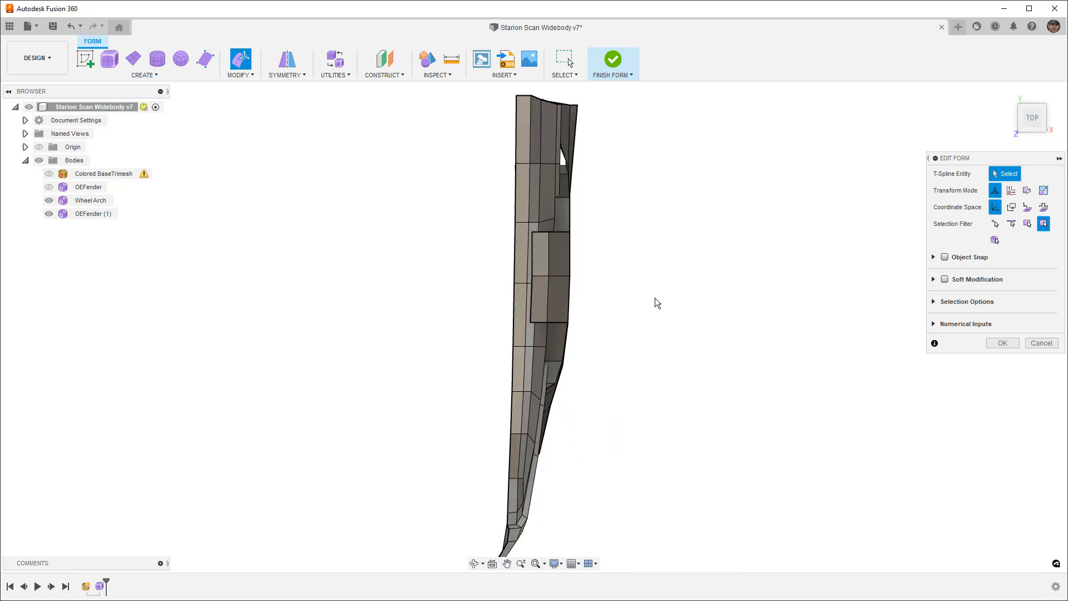
middle_click_drag(644, 339, 577, 267, "shift")
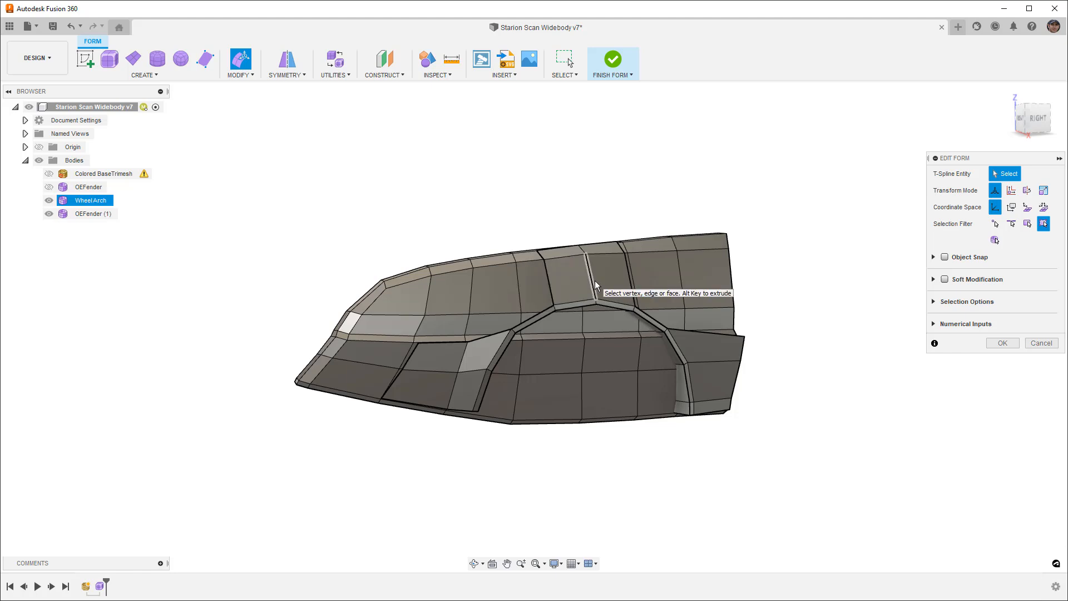
middle_click_drag(759, 297, 720, 276, "shift")
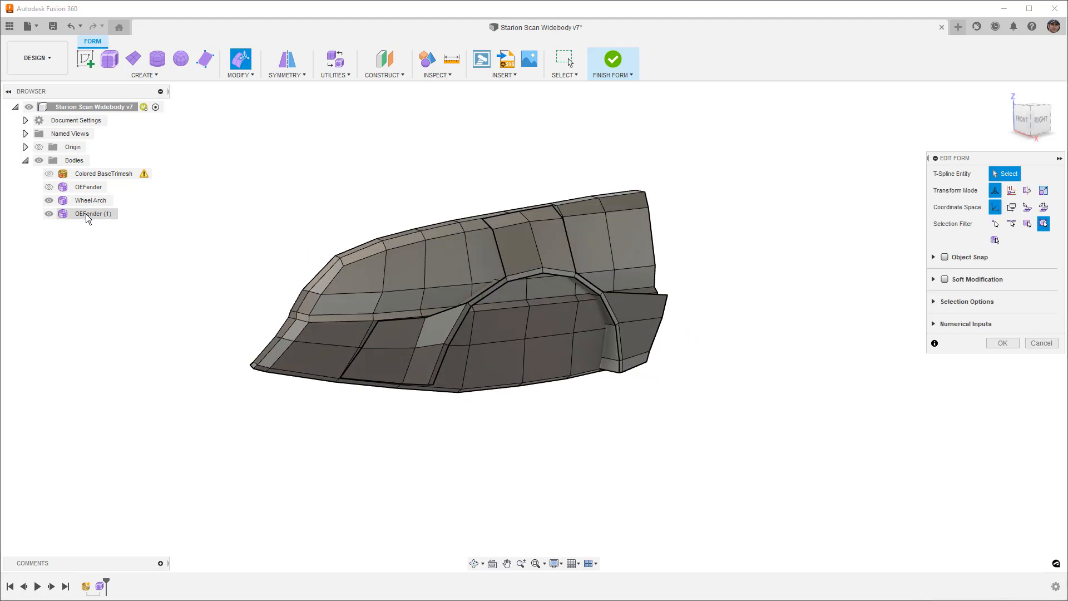
- Finish the form edit and apply the Paint - Enamel Glossy (White) appearance to the OEFender (1) body
left_click(1012, 343)
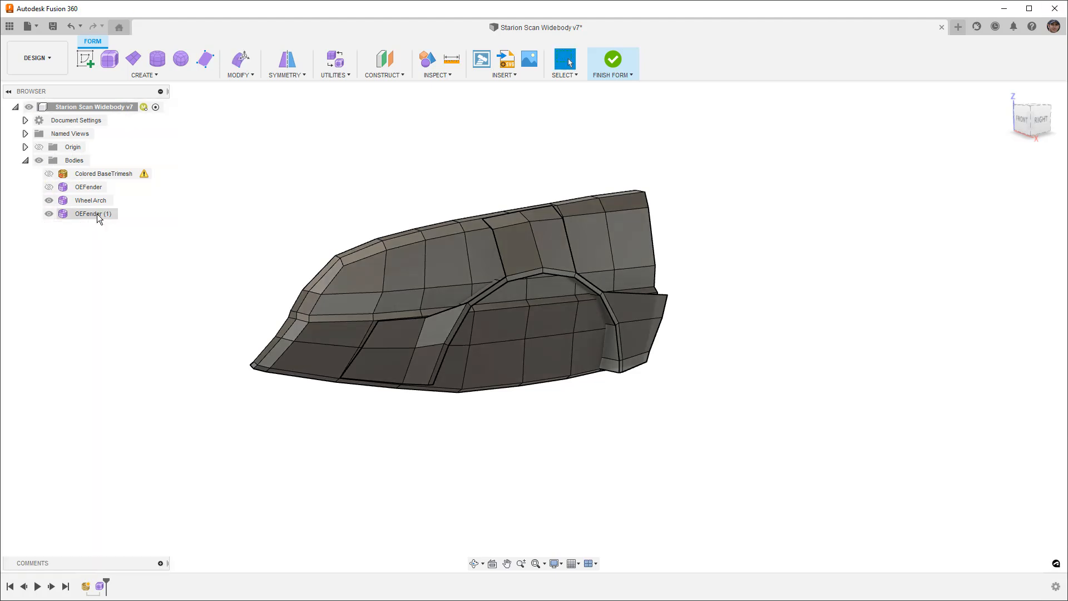
left_click(92, 214)
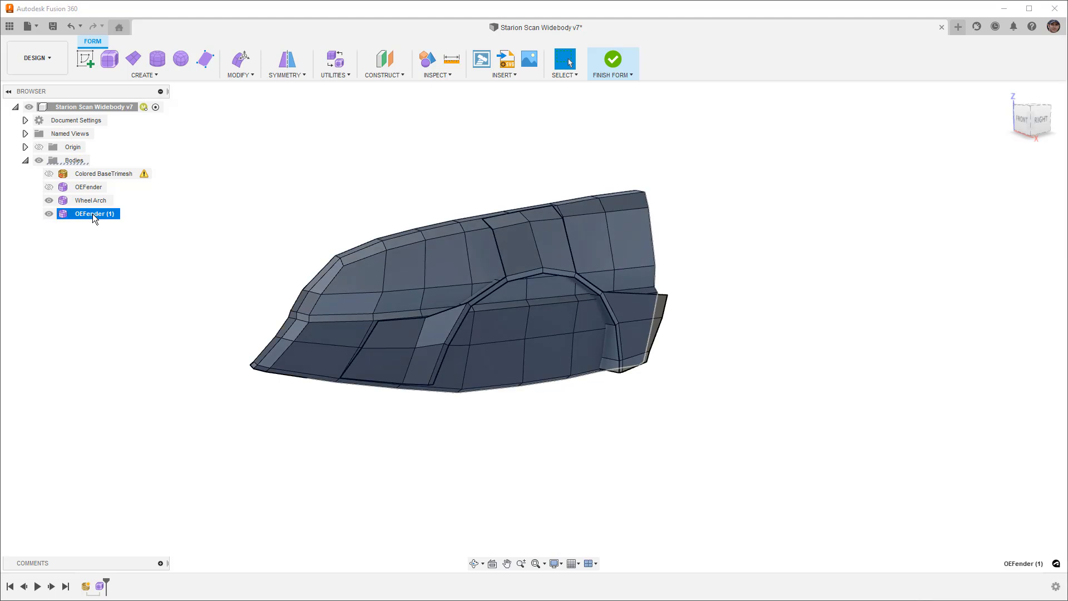
right_click(92, 214)
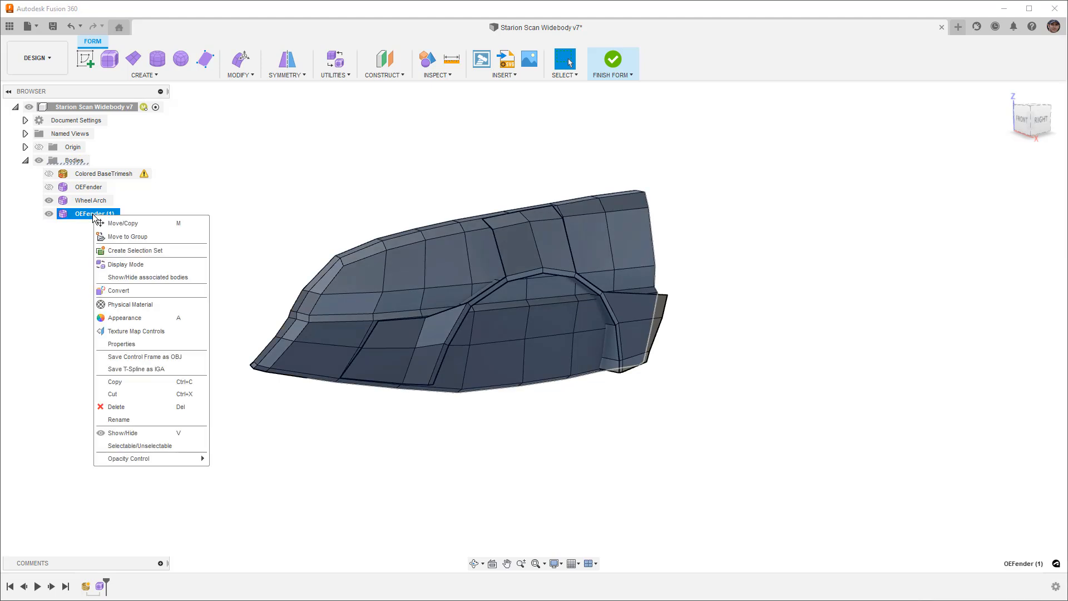
left_click(142, 317)
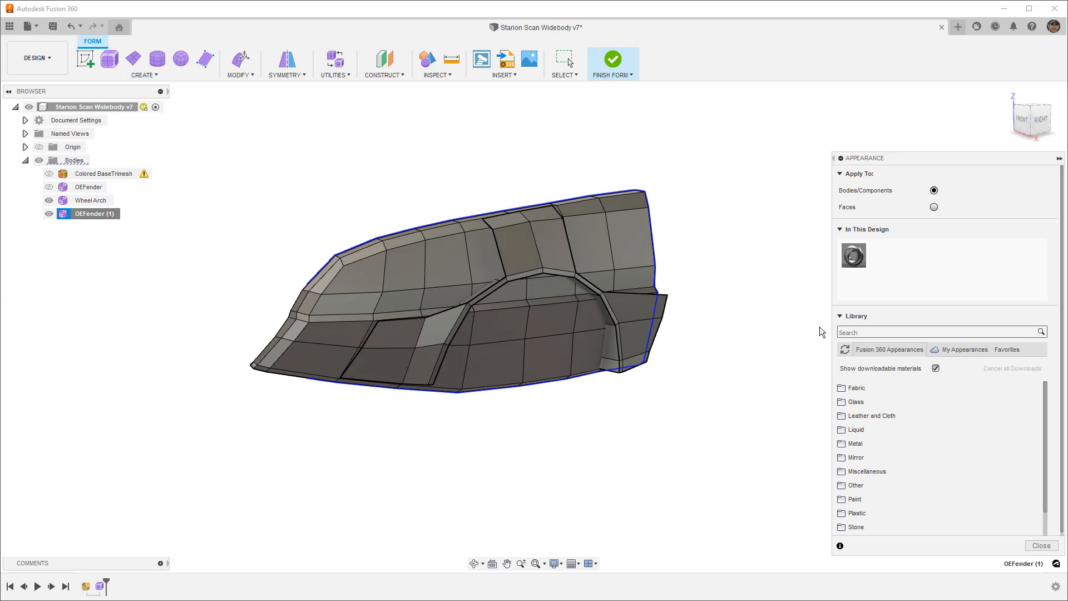
left_click(866, 513)
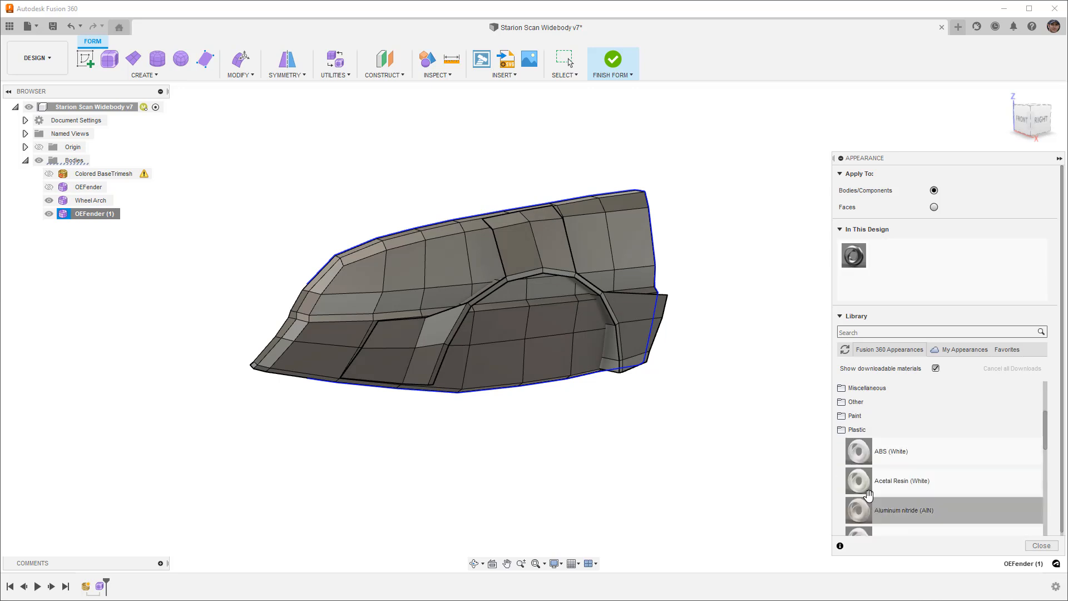
left_click(855, 421)
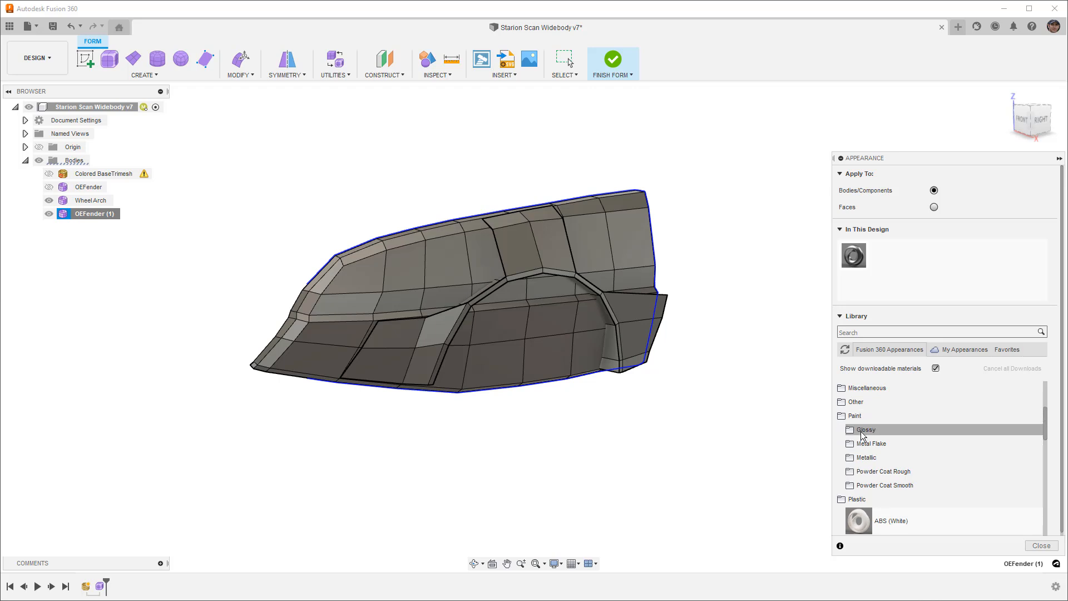
left_click(866, 429)
scroll(879, 462, "down", 3)
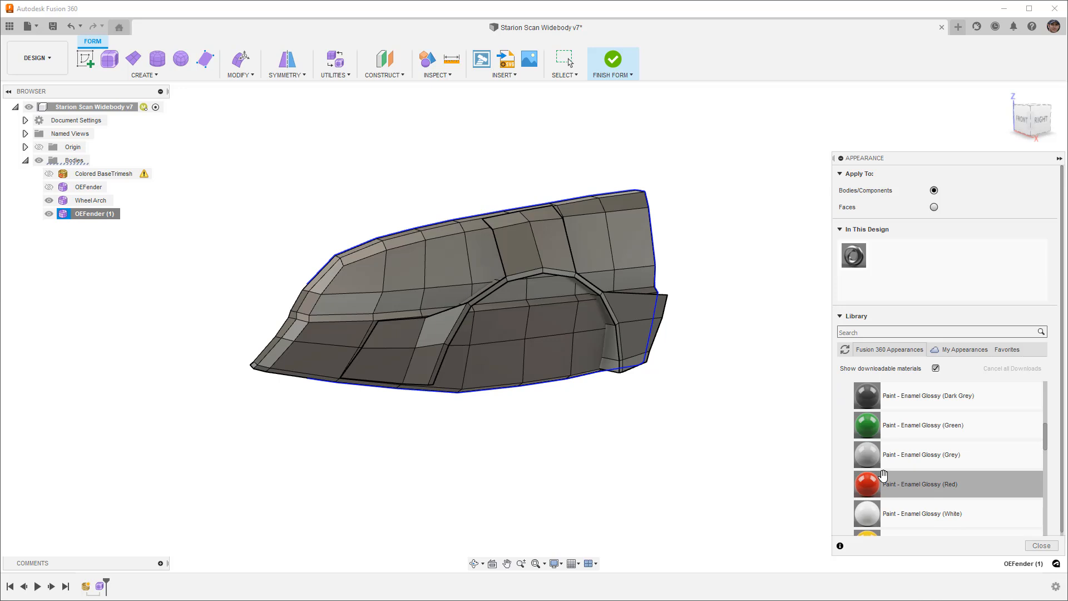
left_click_drag(873, 513, 654, 270)
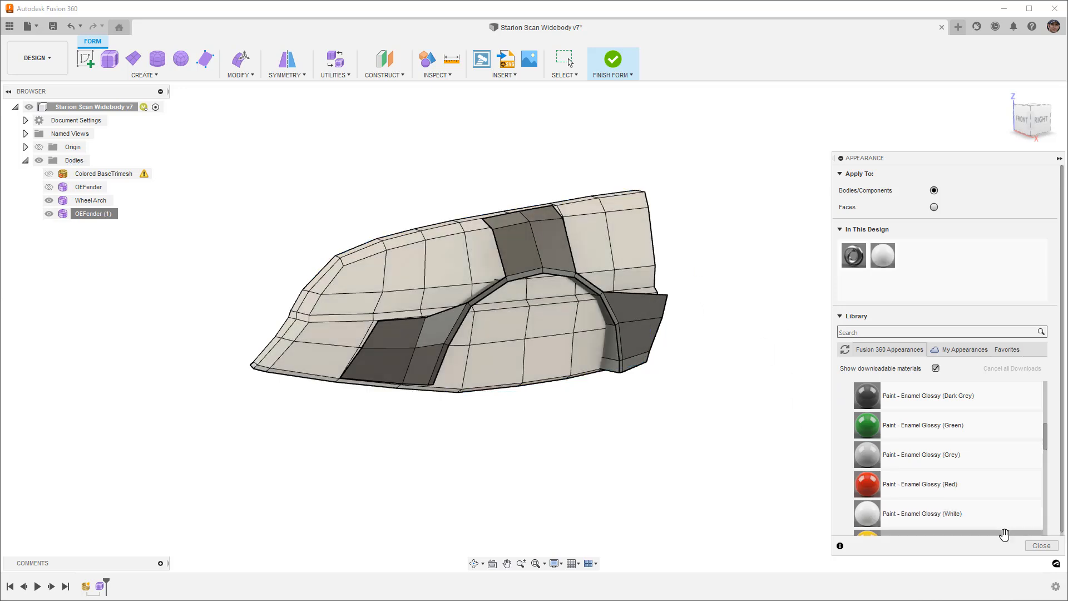
left_click(1042, 546)
middle_click_drag(713, 431, 684, 407, "shift")
left_click(628, 311)
left_click(626, 404)
key("Escape")
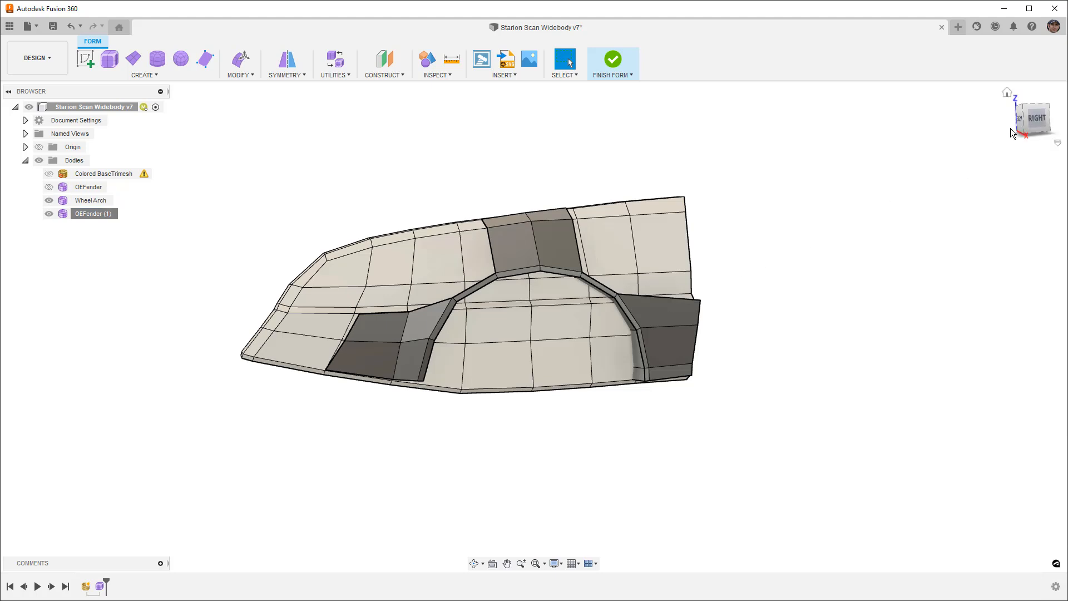
- Hide the OEFender (1) body and show the Colored BaseTrimesh scan with the wheel arch in the right view
left_click(1037, 122)
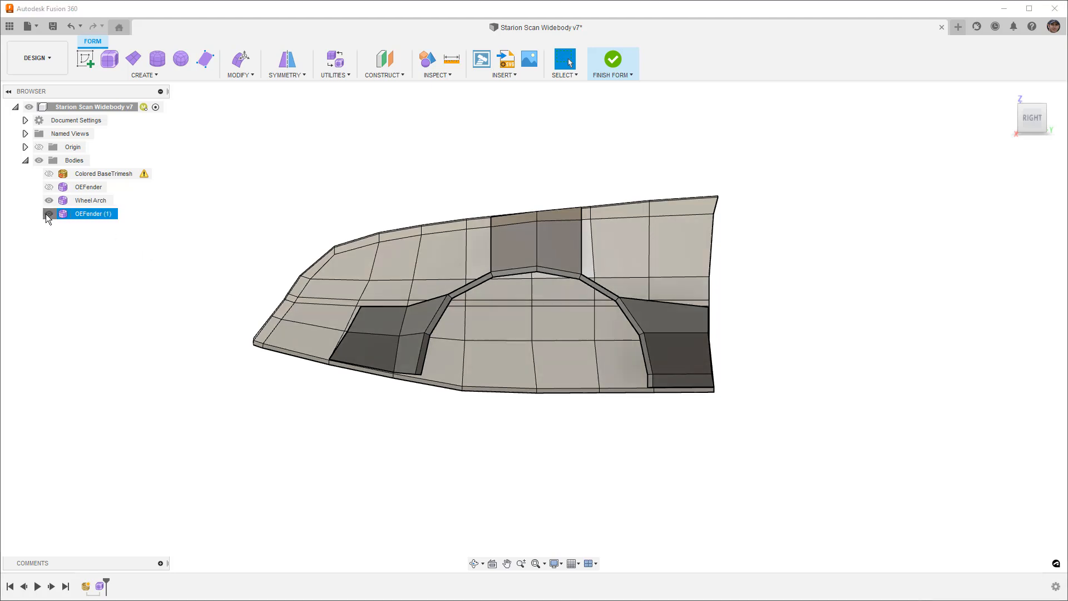
left_click(49, 214)
left_click(48, 174)
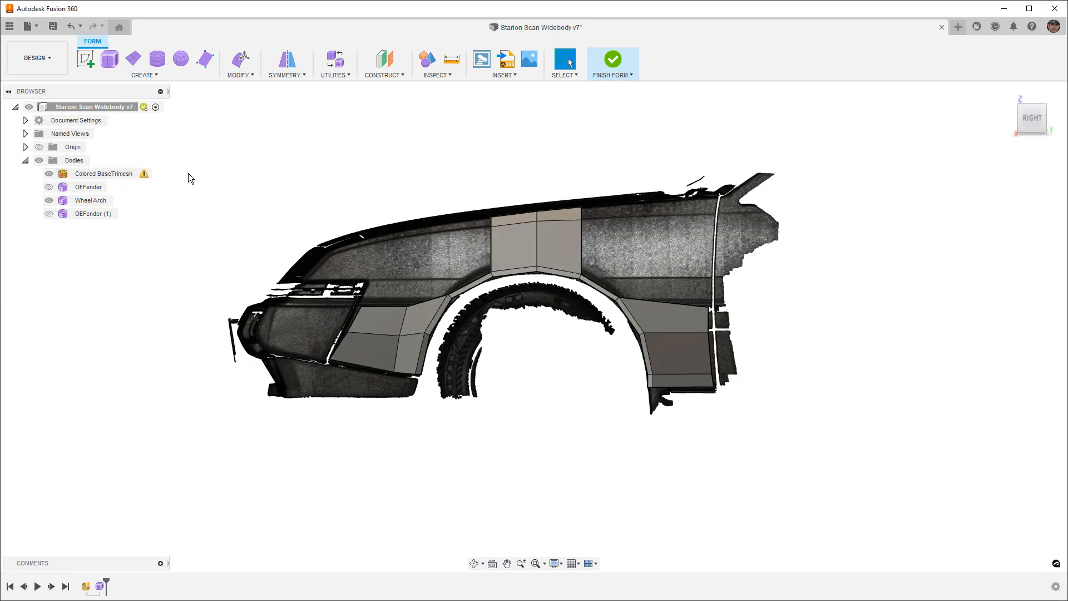
- Compare the wheel arch and its upper panel with the scanned fender and tire, up close from the front and from the side
middle_click_drag(240, 239, 409, 262, "shift")
scroll(653, 252, "up", 8)
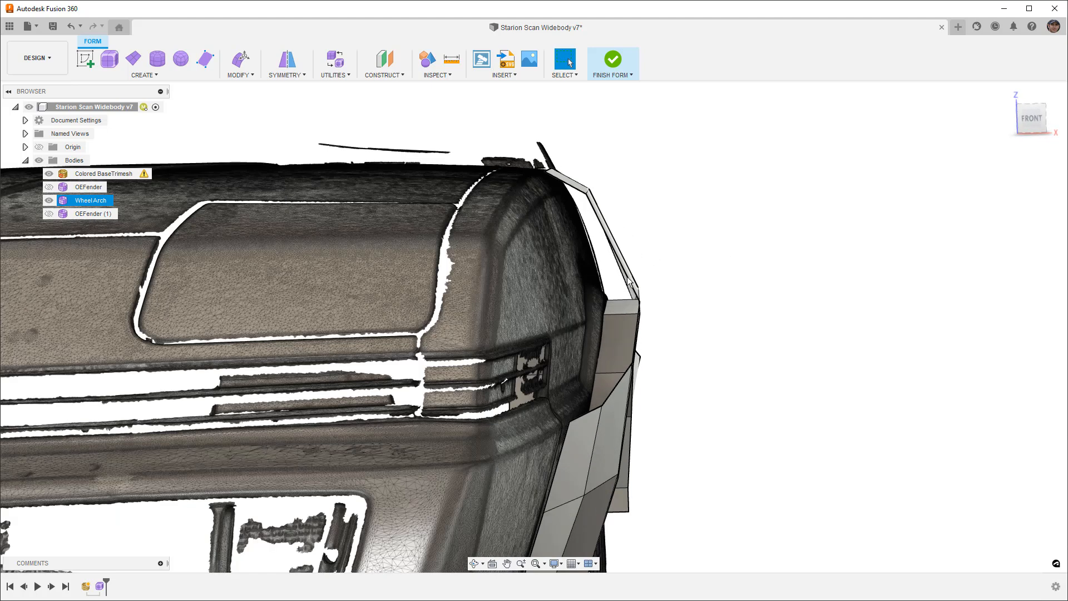
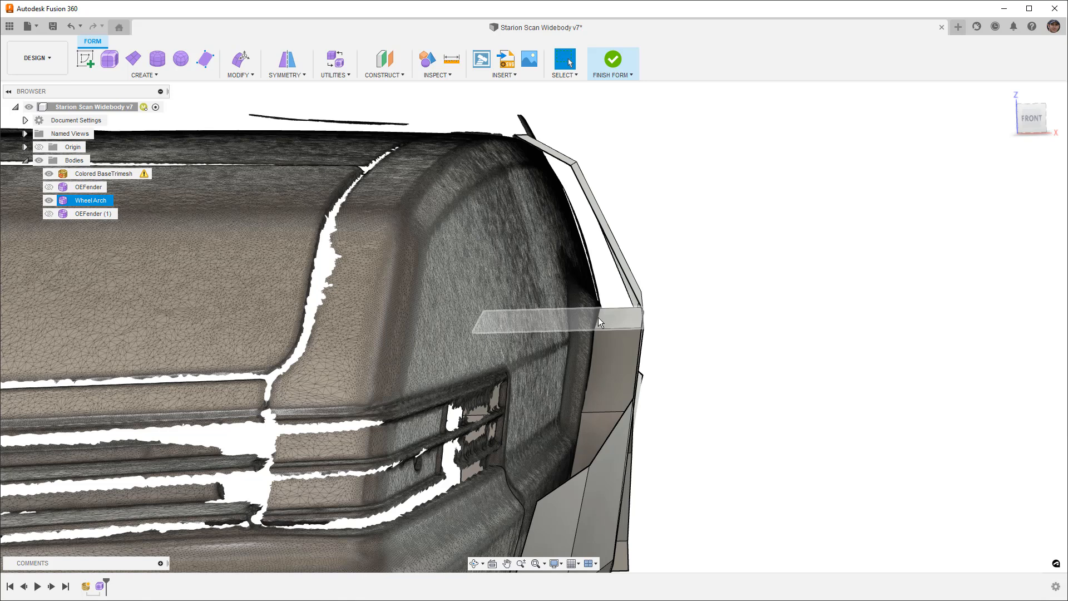
scroll(559, 317, "down", 2)
middle_click_drag(584, 340, 356, 345, "shift")
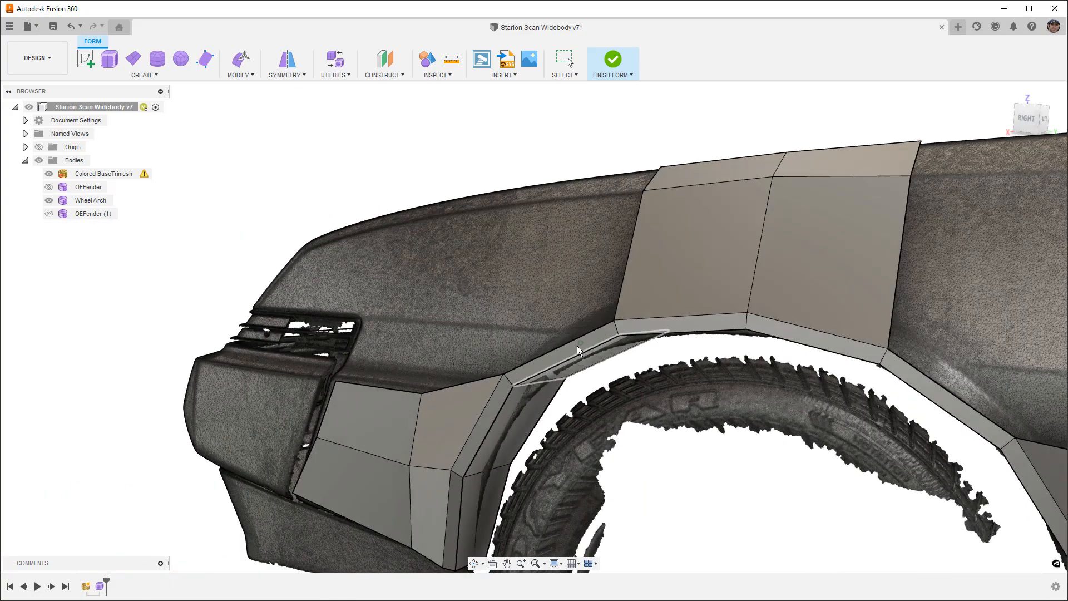
scroll(577, 345, "down", 3)
middle_click_drag(576, 345, 370, 248)
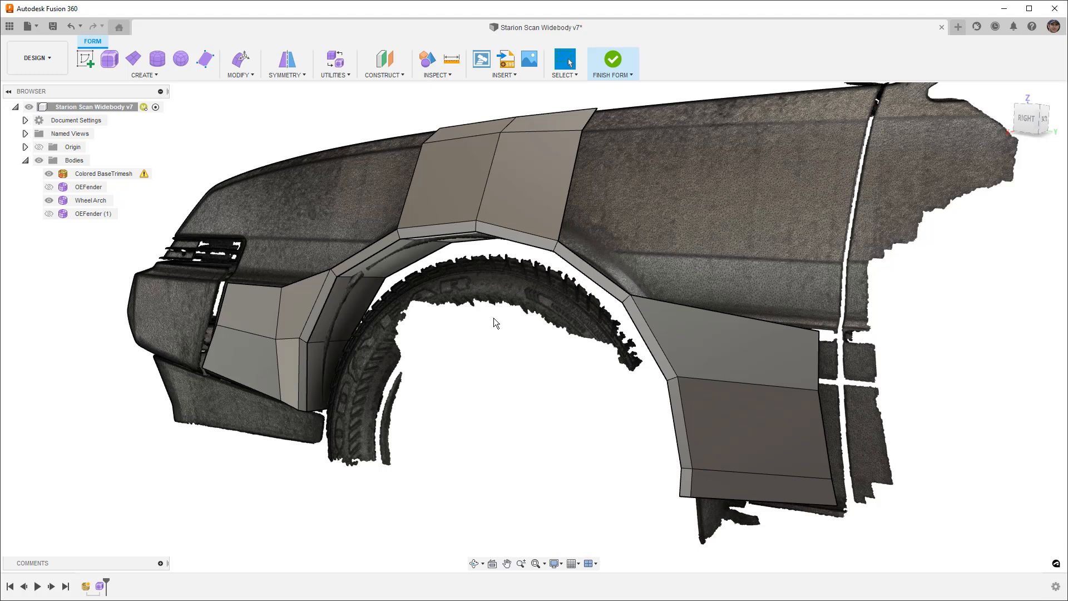
scroll(493, 318, "down", 2)
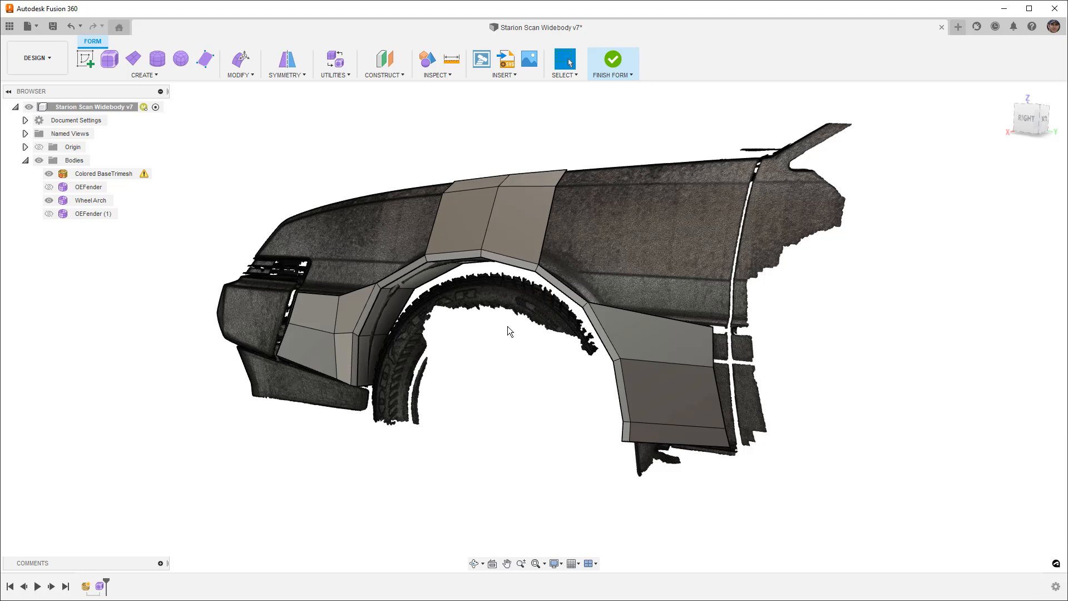
- In the right view, hide the Colored BaseTrimesh scan and show the OEFender (1) body behind the wheel arch
left_click(1025, 124)
scroll(849, 256, "down", 3)
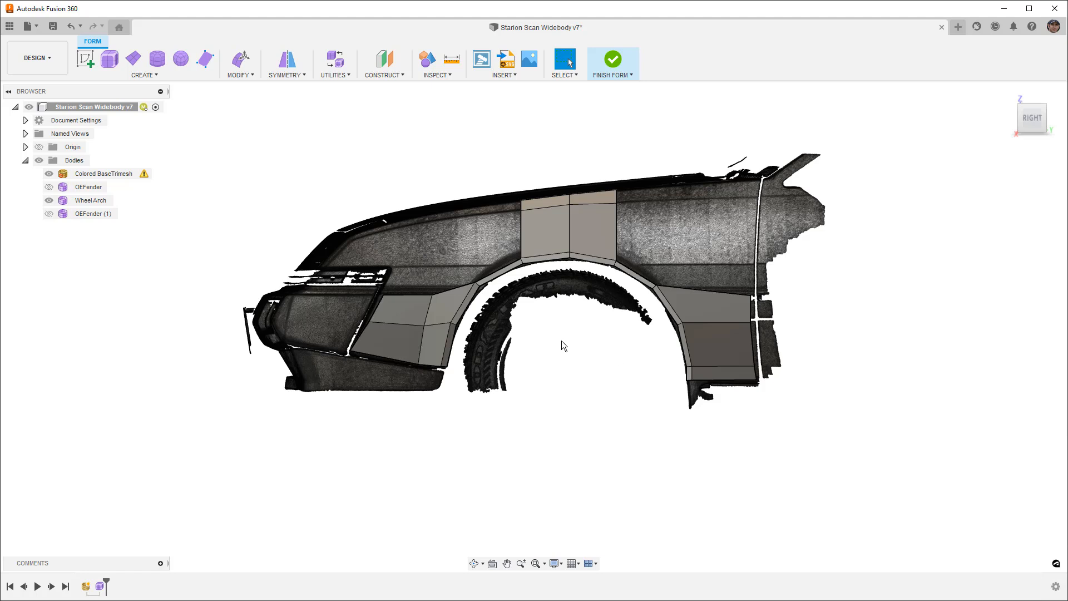
scroll(495, 299, "up", 3)
left_click(478, 276)
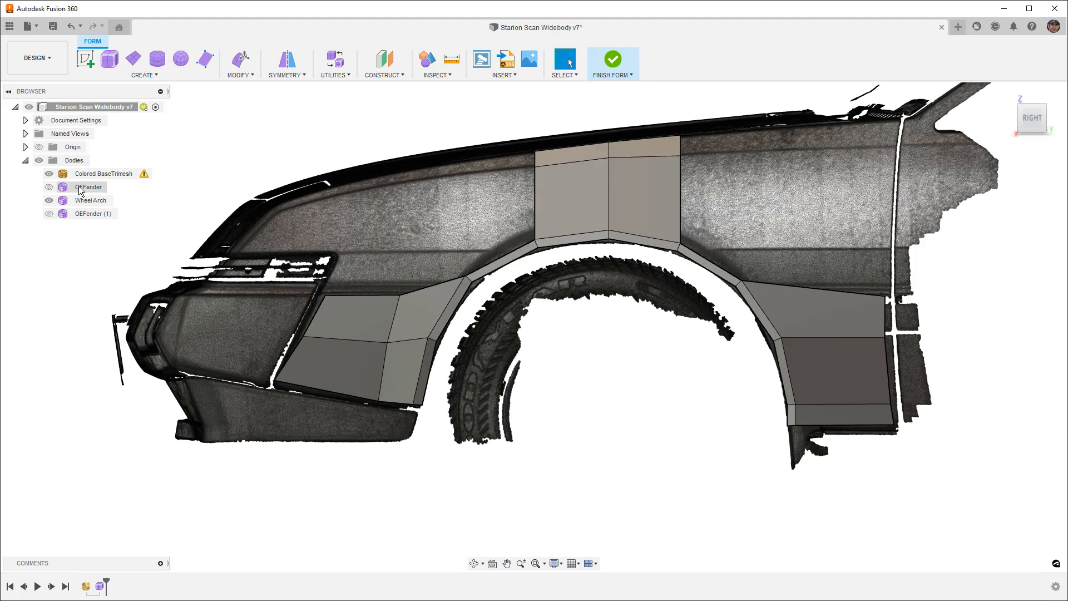
left_click(49, 174)
left_click(49, 214)
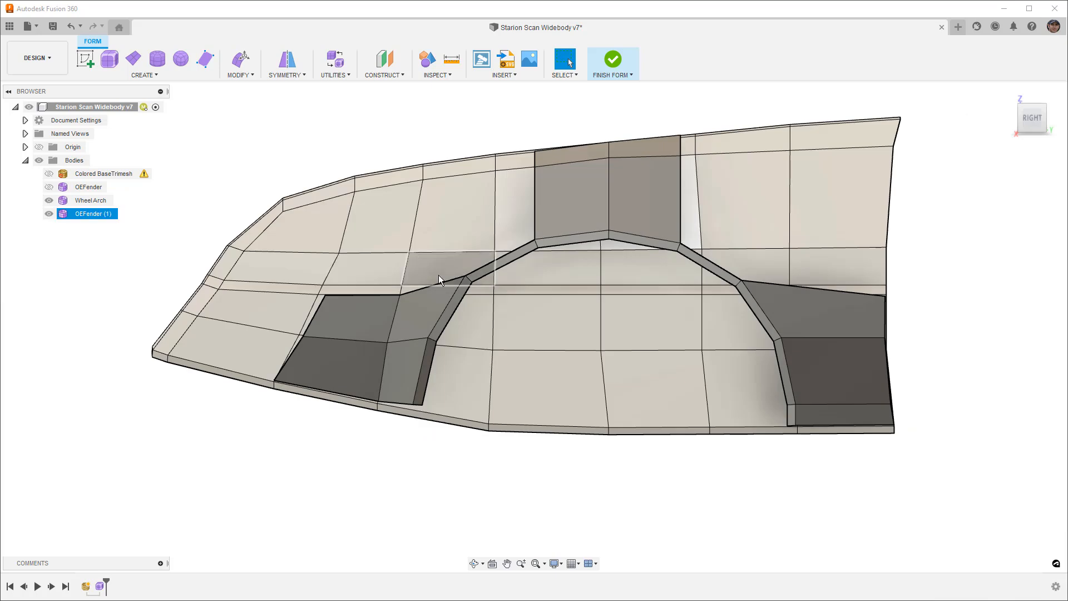
- Insert edges on both sides of the wheel arch lip's front corner edge, in Simple mode at location 0.50
scroll(470, 282, "up", 3)
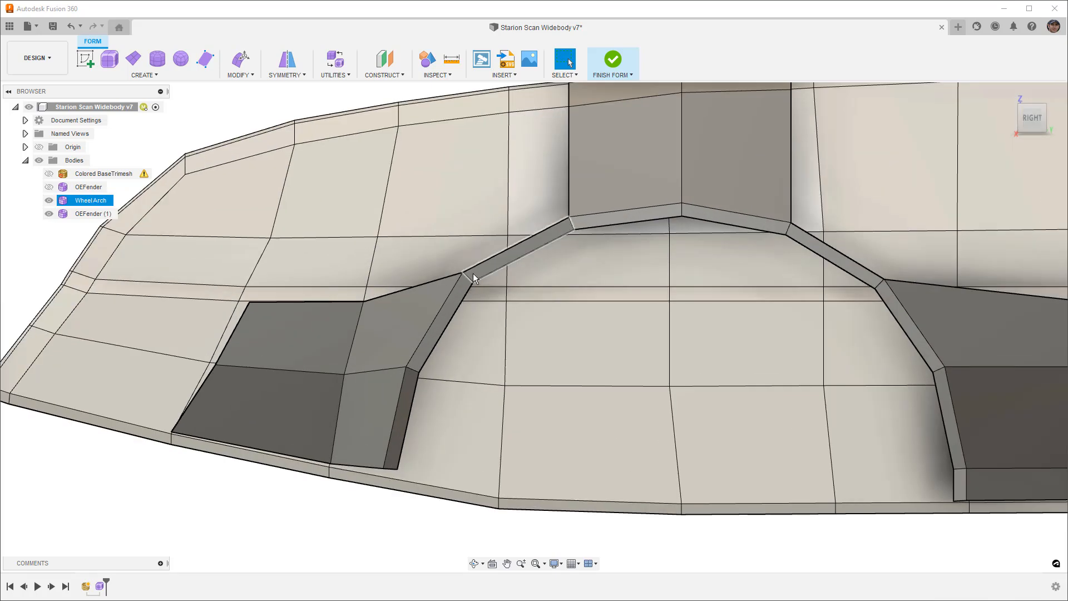
left_click(471, 276)
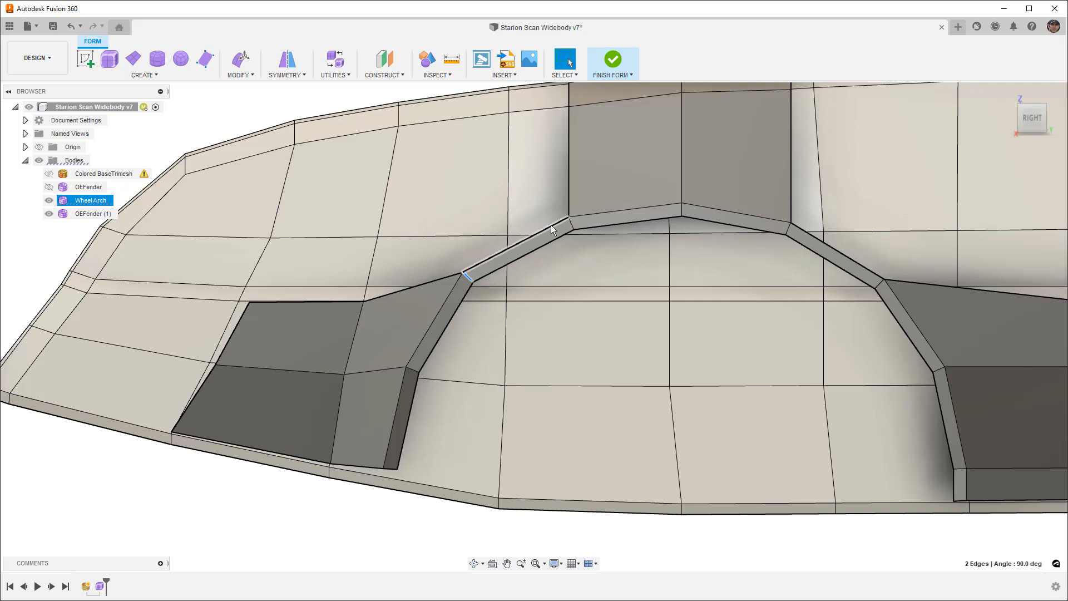
middle_click_drag(506, 308, 485, 288, "shift")
left_click(254, 73)
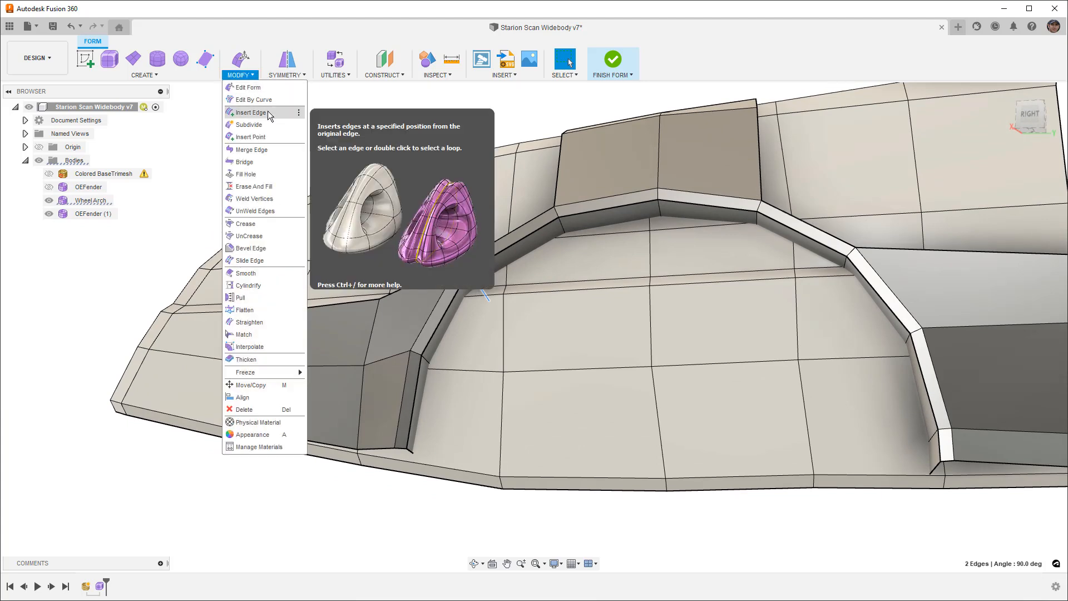
left_click(268, 111)
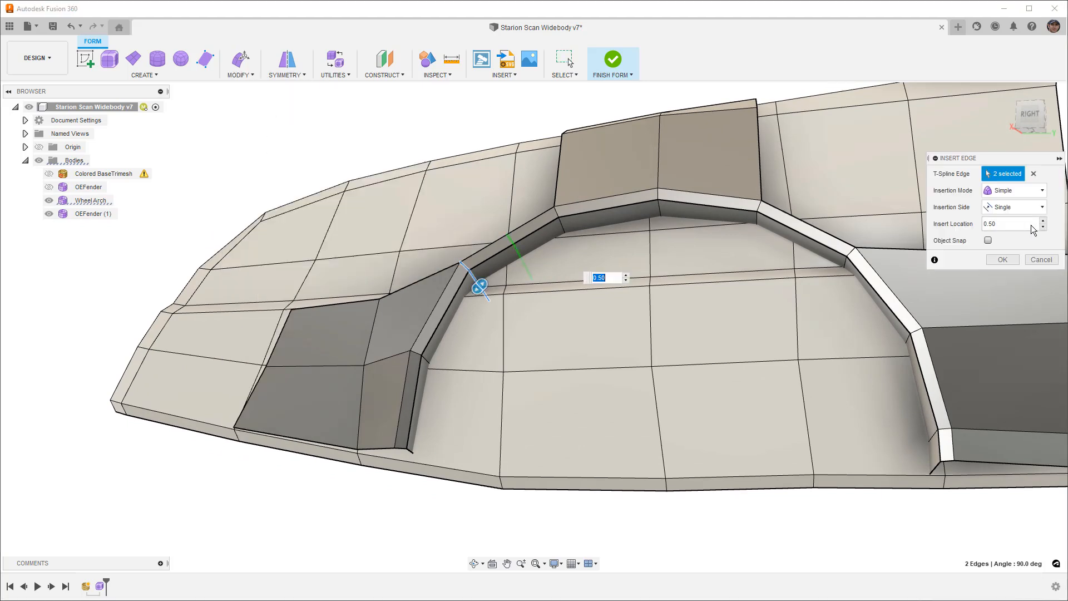
left_click(1031, 206)
left_click(1003, 234)
left_click(1007, 260)
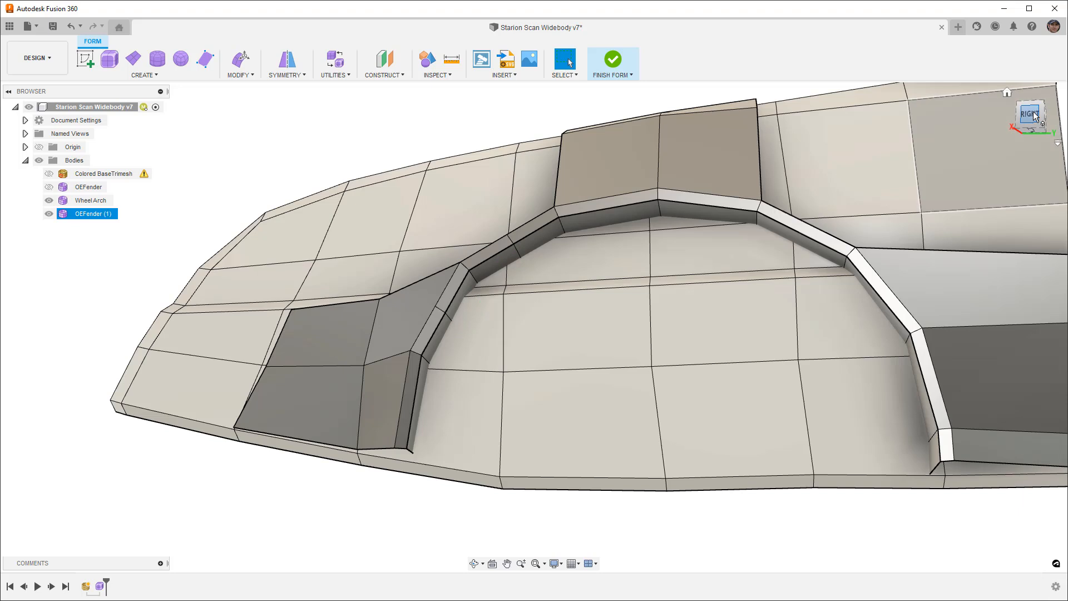
- Move the arch lip's two new front edges outward, the lower by about -6.55 and 4.17 mm, the upper by about -5.36 and 6.55 mm
left_click(1034, 115)
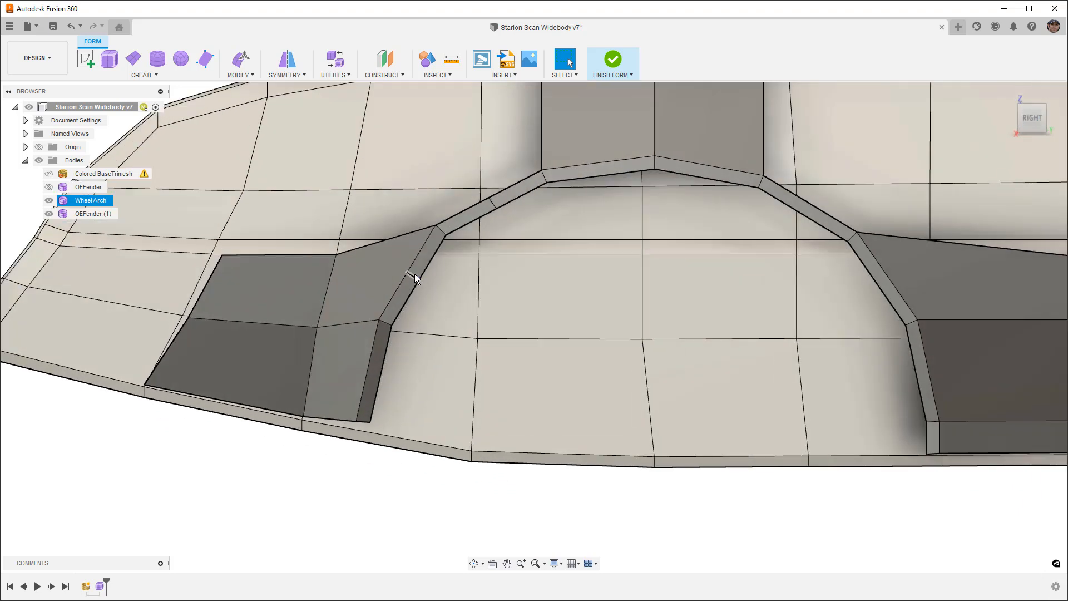
left_click(418, 268)
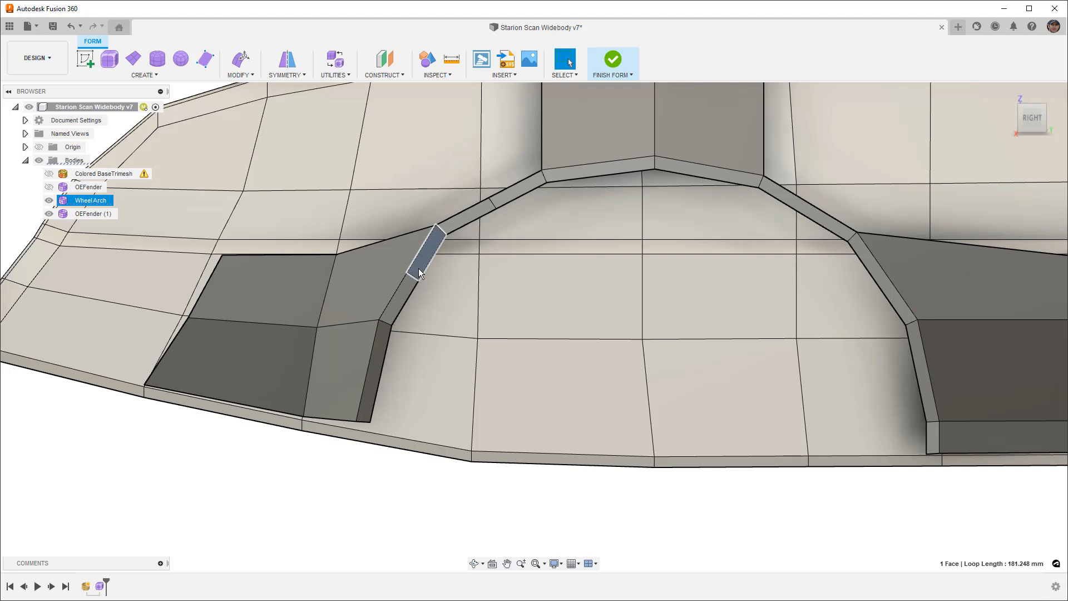
key("alt+3")
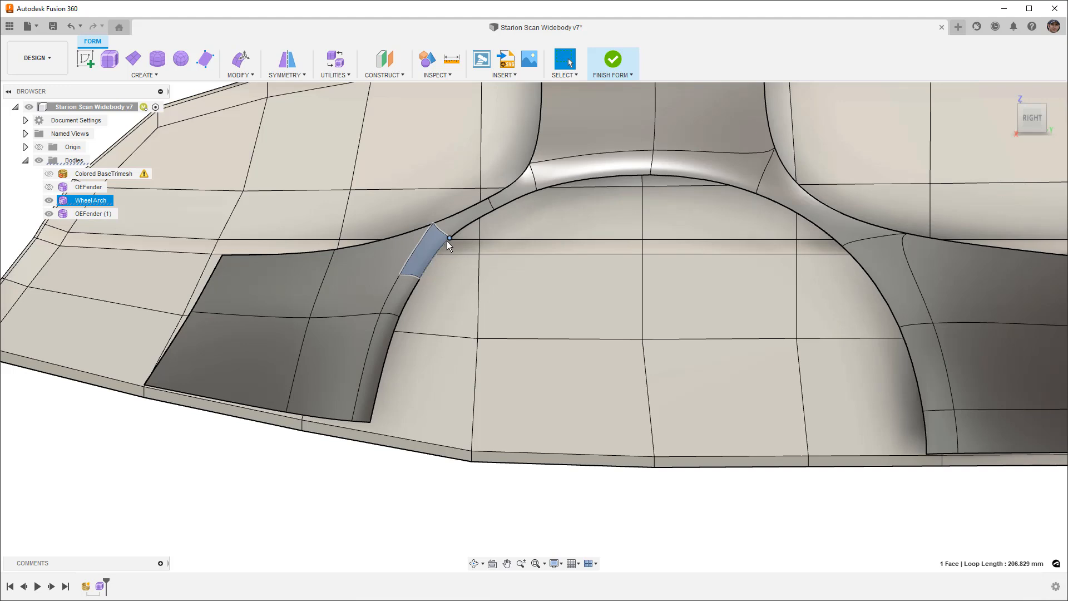
key("alt+1")
left_click(412, 276)
scroll(412, 276, "up", 2)
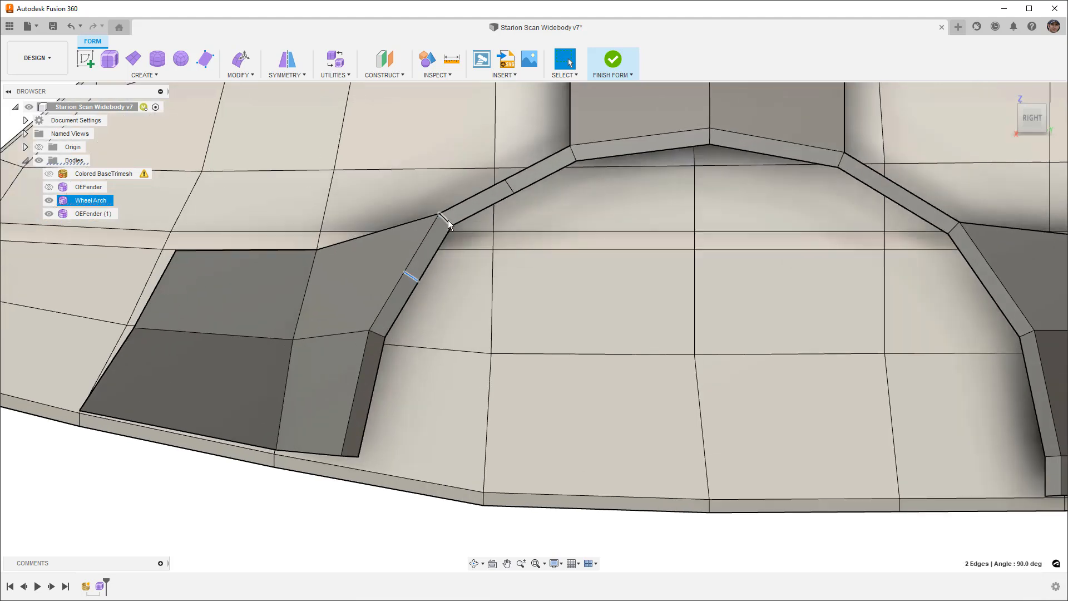
left_click(241, 59)
left_click_drag(427, 264, 420, 259)
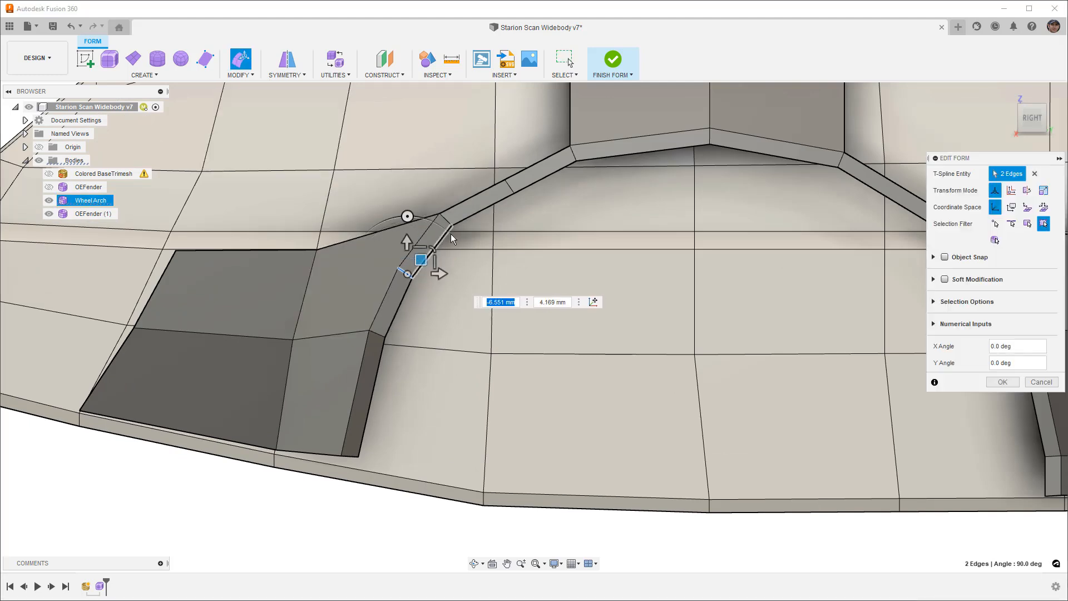
left_click(510, 187)
left_click_drag(518, 168, 518, 168)
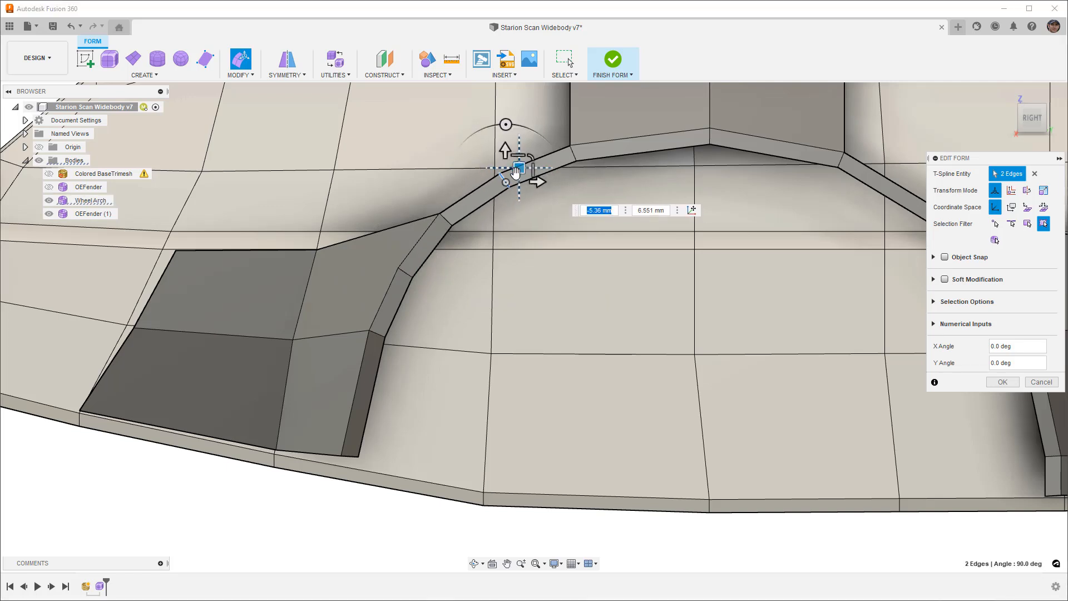
- Check the reshaped front of the arch in smooth display, then accept the form edit in box display
scroll(504, 204, "down", 3)
middle_click_drag(596, 160, 507, 209)
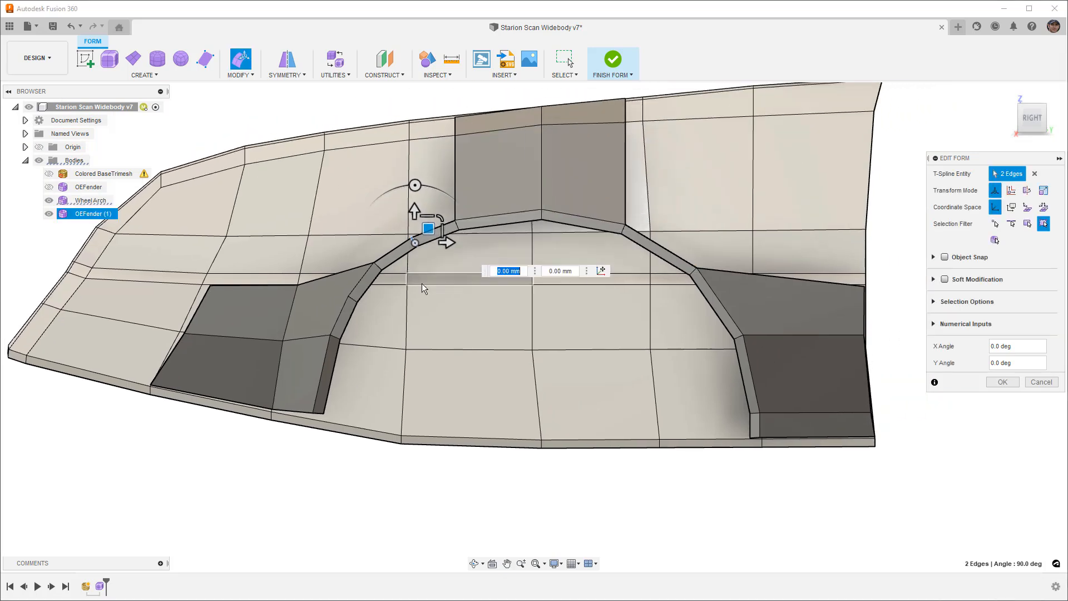
key("alt+3")
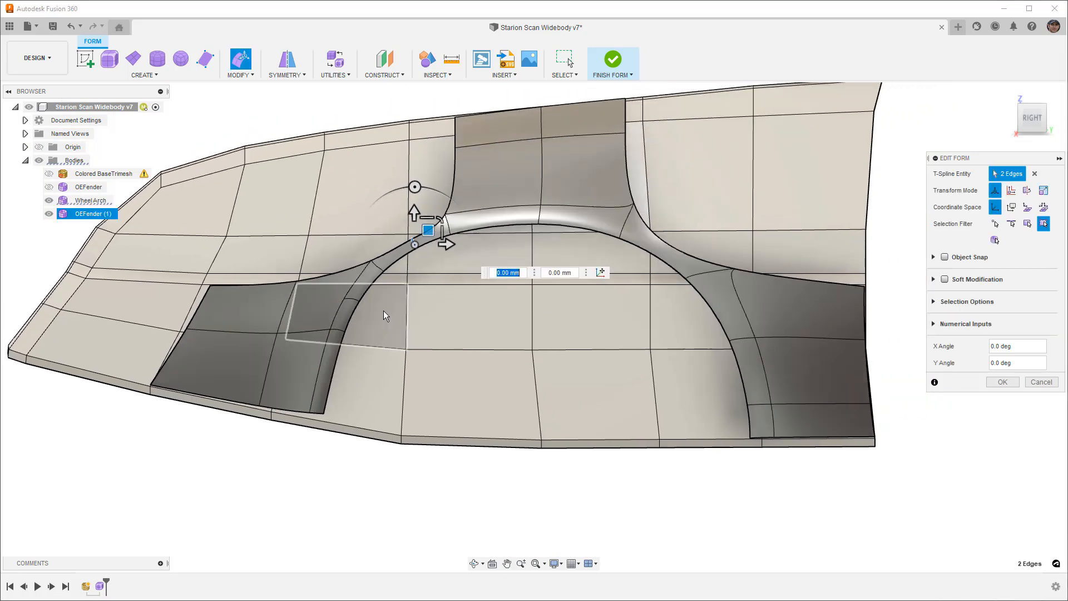
key("alt+1")
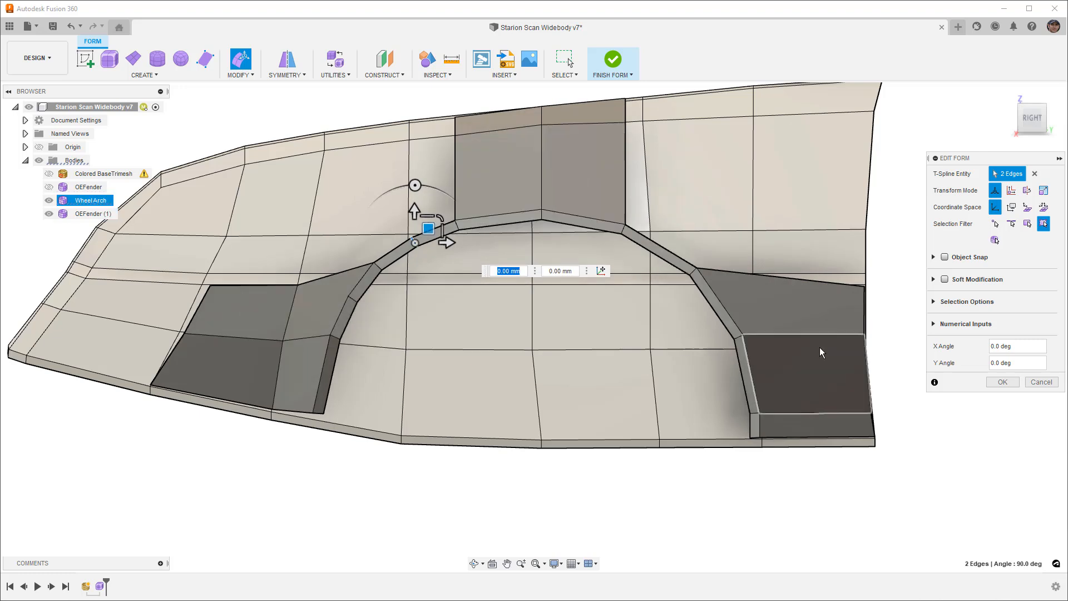
left_click(1003, 382)
- Insert edges on both sides of the wheel arch lip's rear corner edge, in Simple mode at location 0.50
scroll(659, 249, "up", 2)
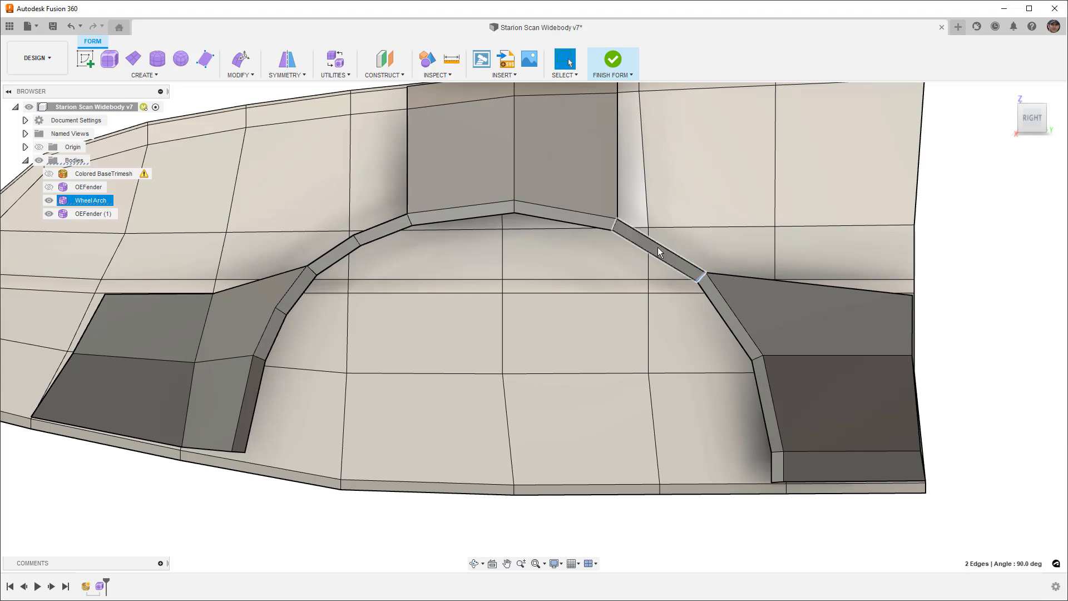
left_click(253, 75)
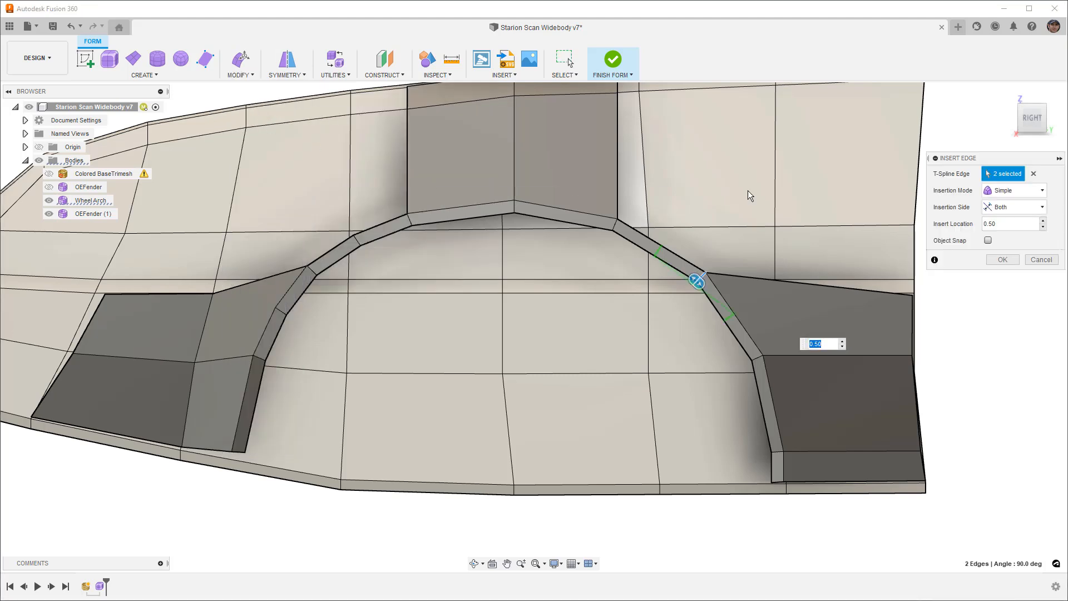
left_click(1002, 260)
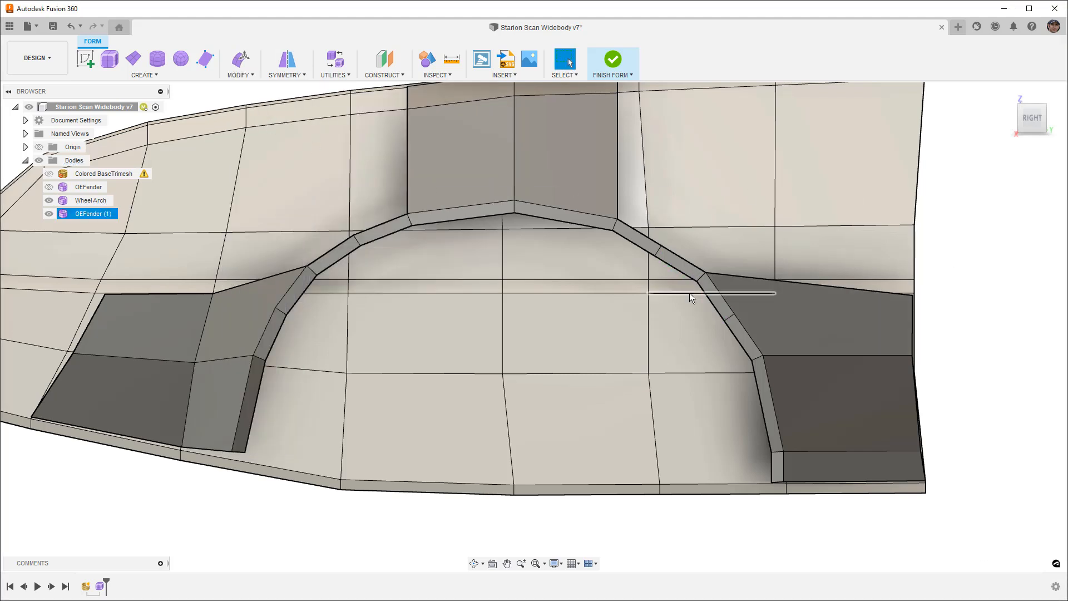
- Move the arch lip's two new rear edges outward to round the curve, the lower one by about 6.23 and 2.83 mm
scroll(690, 293, "up", 3)
left_click(653, 247)
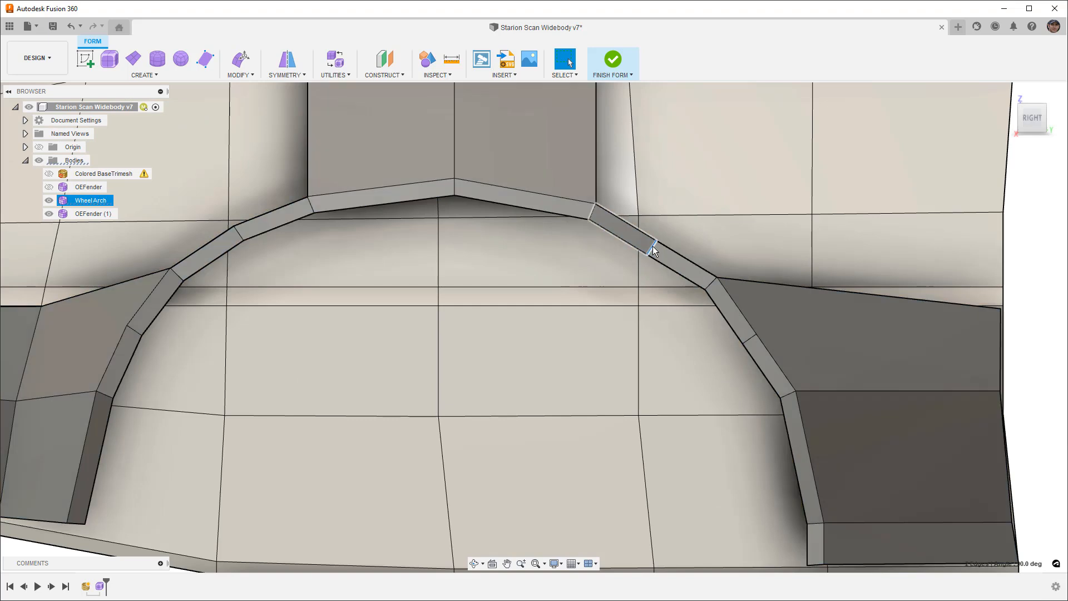
left_click(242, 60)
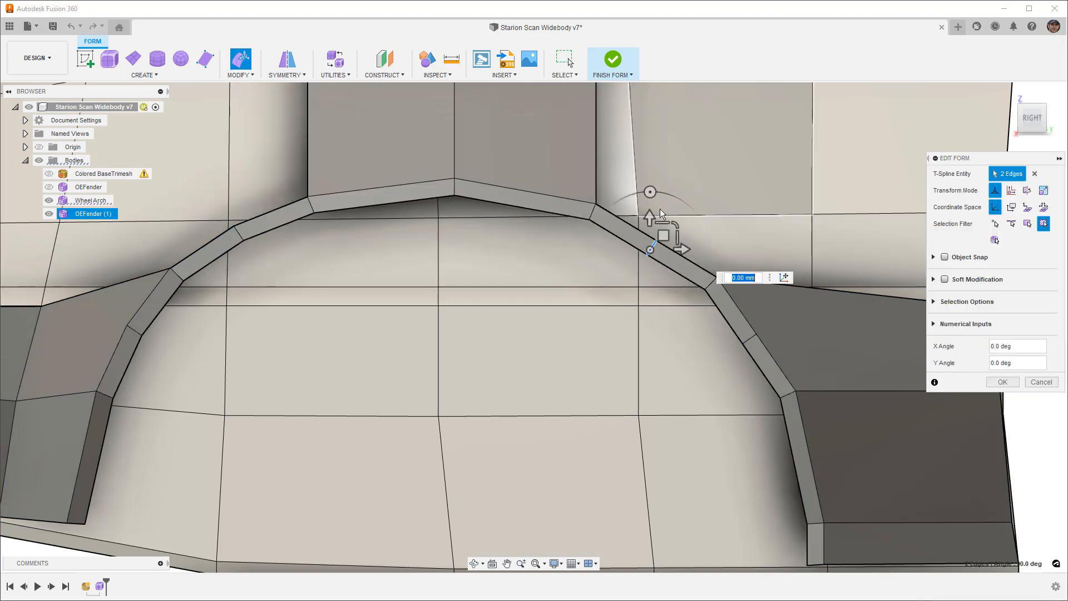
left_click_drag(663, 236, 666, 230)
left_click(752, 341)
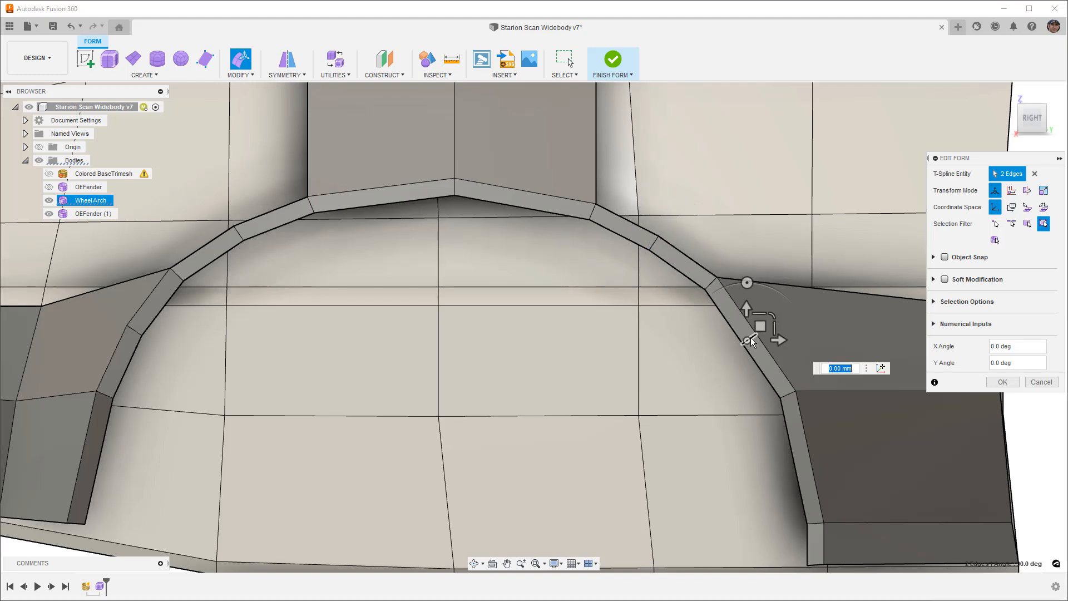
left_click_drag(760, 327, 767, 322)
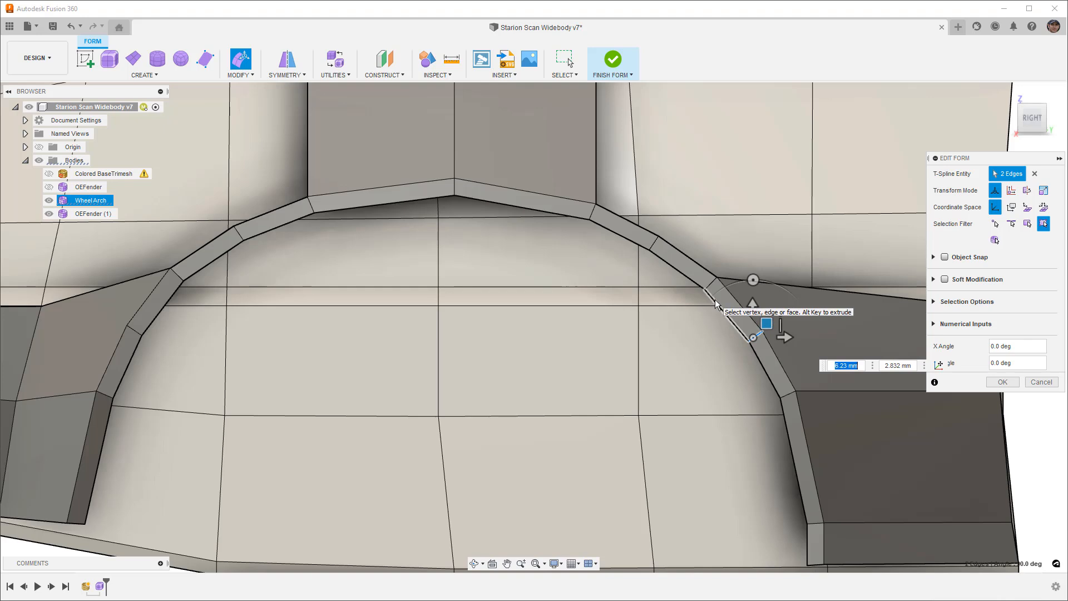
- Check the wheel arch in smooth display with OEFender (1) hidden, then accept the form edit in box display
scroll(673, 314, "down", 6)
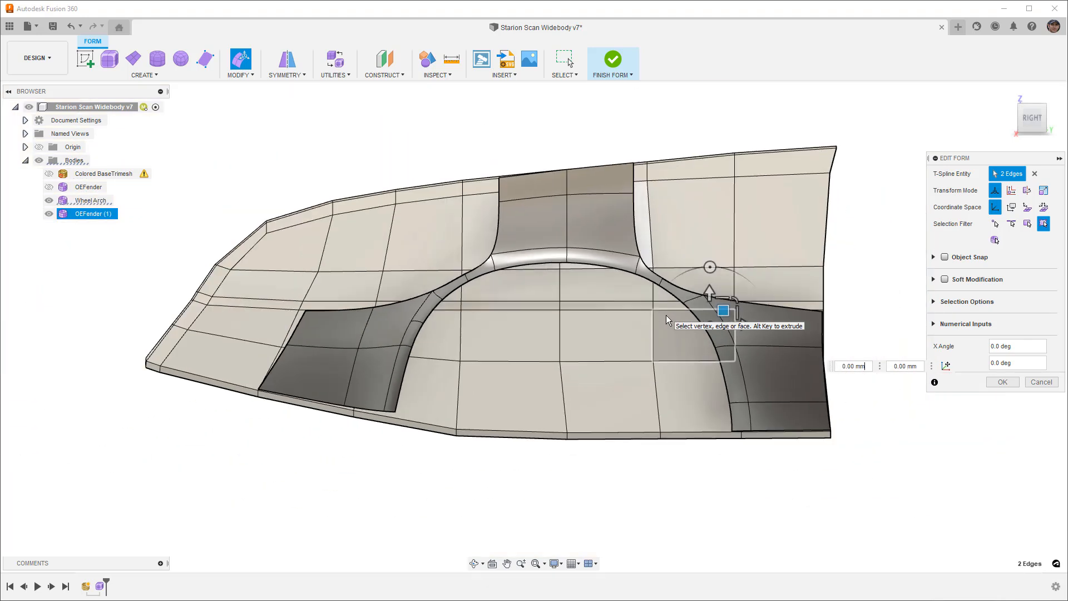
middle_click_drag(716, 446, 717, 450, "shift")
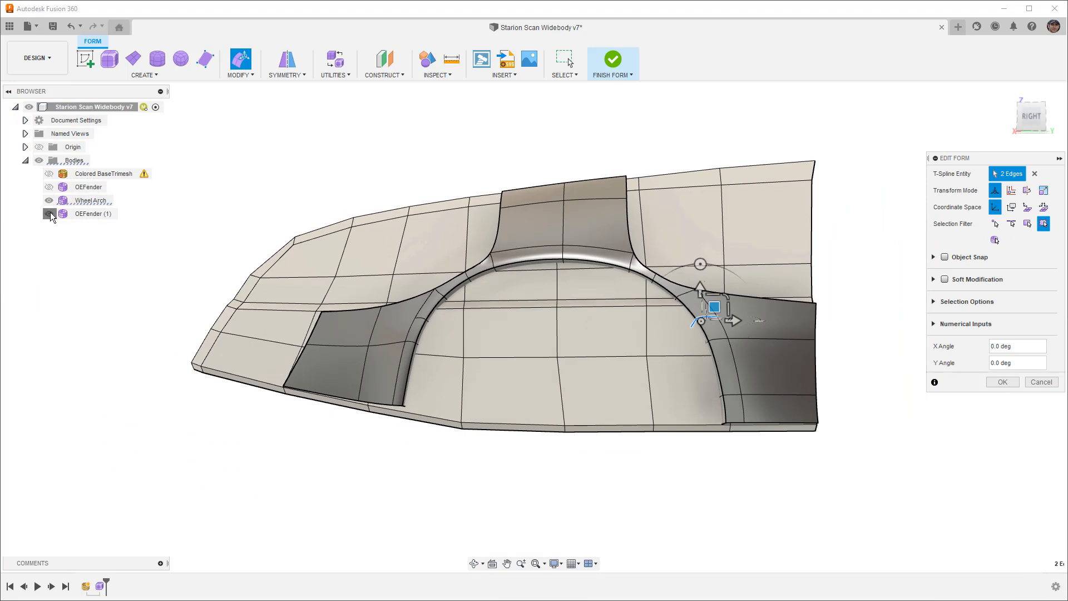
left_click(49, 214)
left_click(1032, 118)
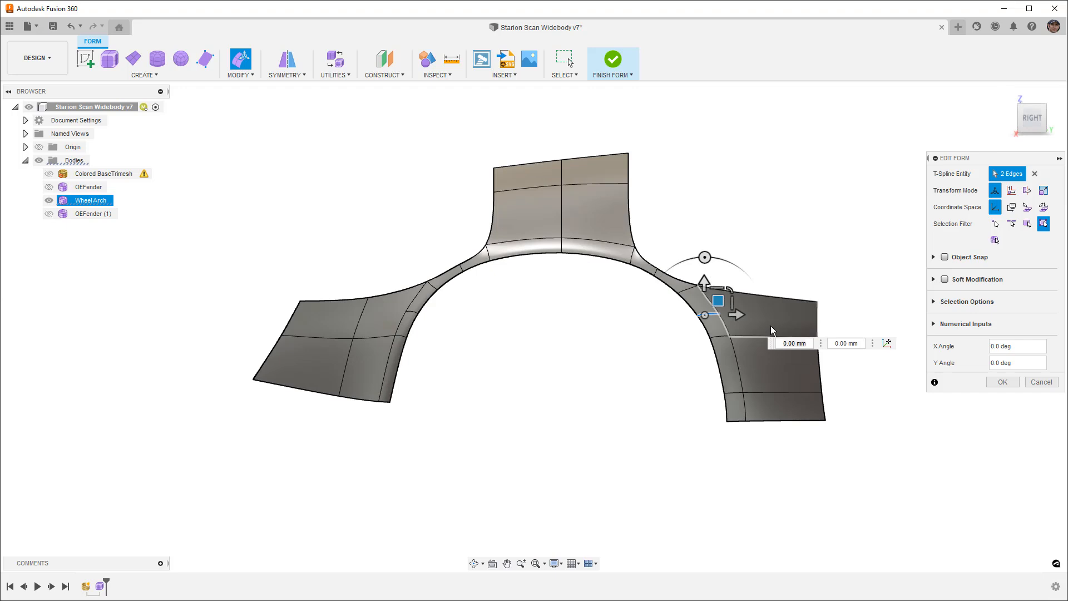
key("alt+1")
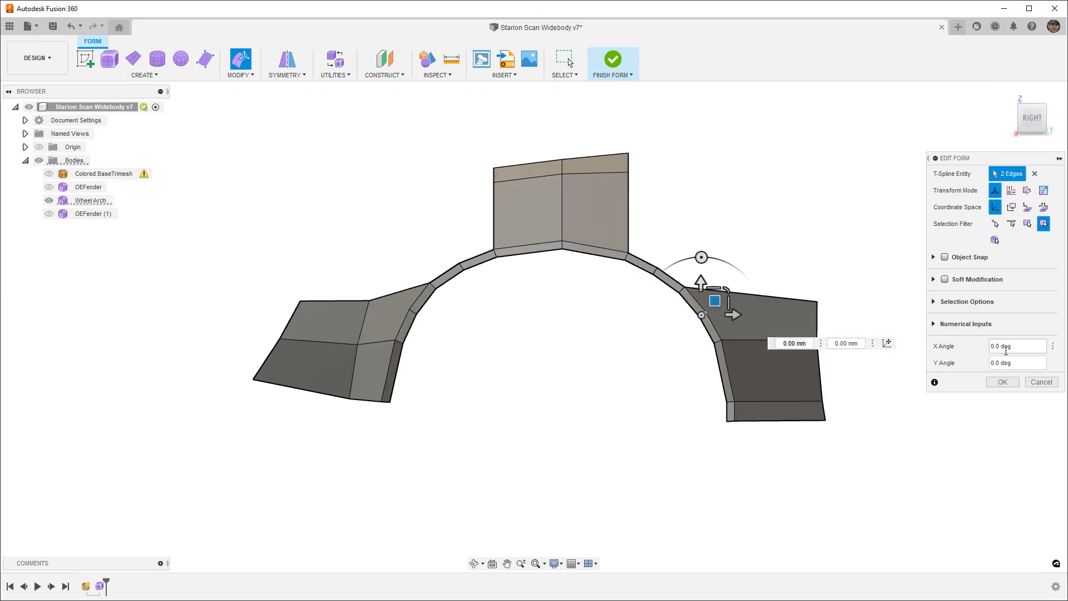
left_click(1003, 383)
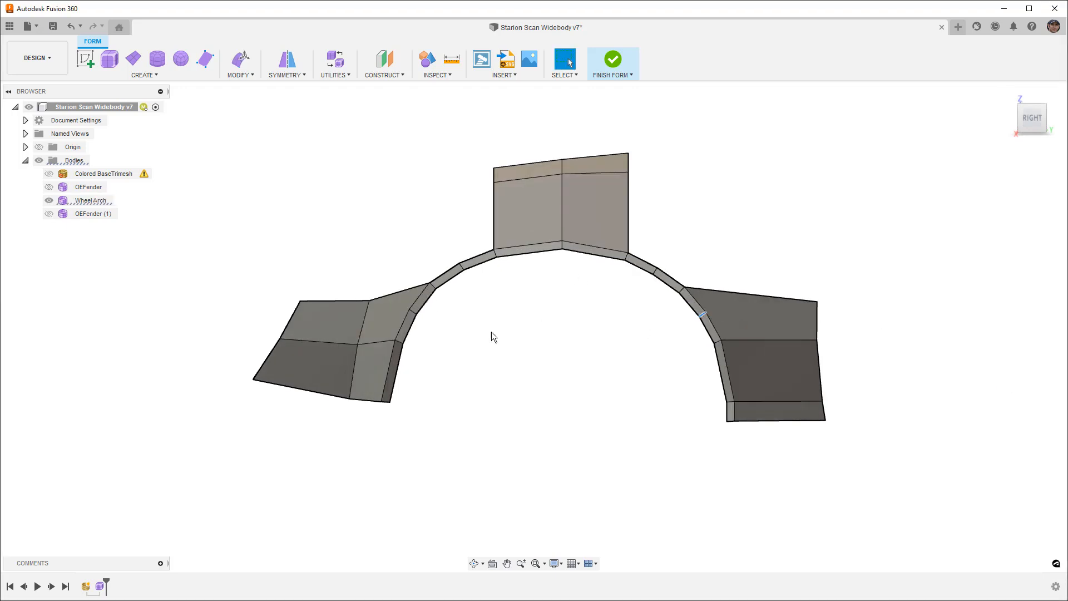
- Show the OEFender (1) body and slide the arch lip's lower inserted front edge toward the corner, to a slide location of about 0.281
left_click(49, 214)
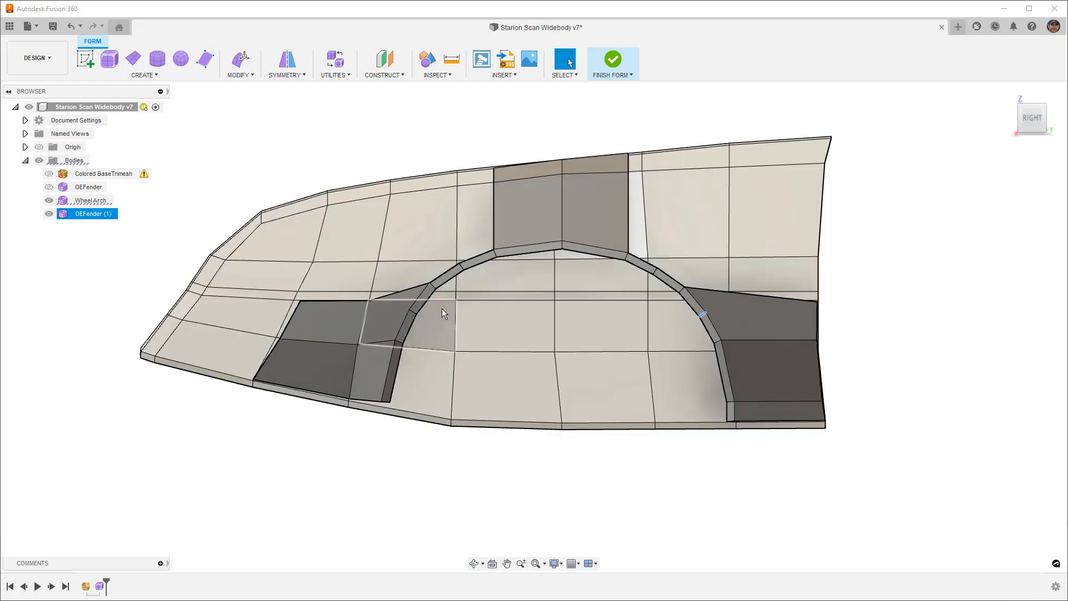
scroll(442, 309, "up", 3)
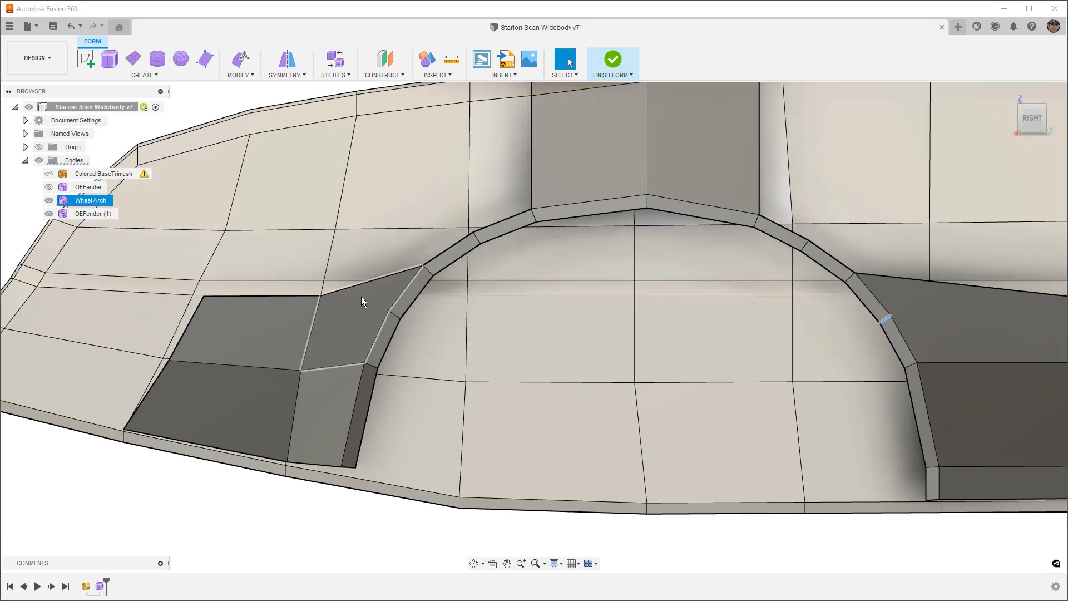
left_click(394, 313, "shift")
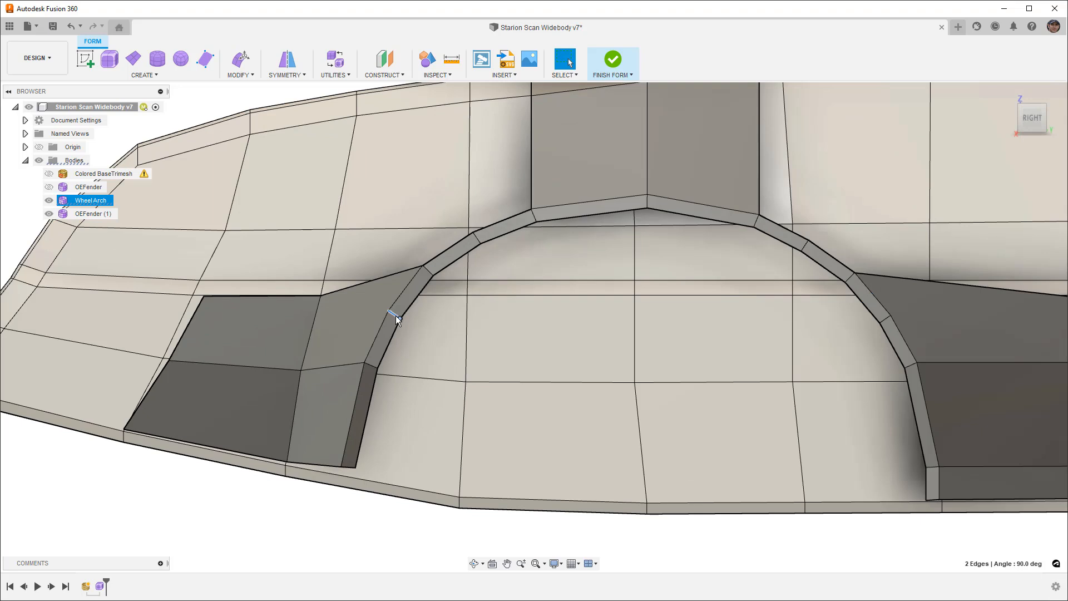
left_click(243, 74)
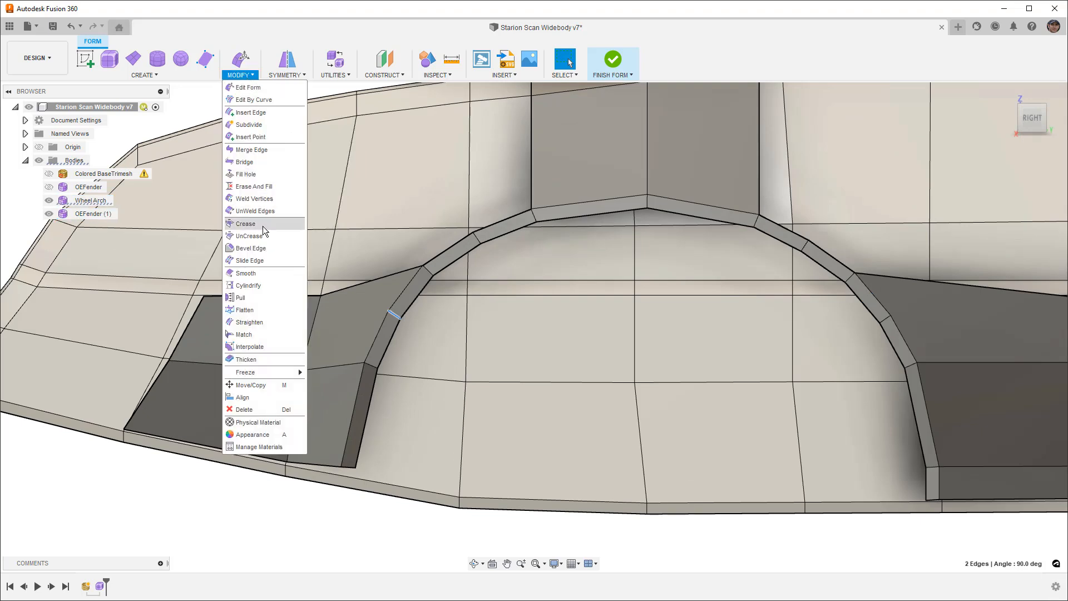
left_click(292, 260)
mouse_move(406, 325)
left_mouse_down()
mouse_move(402, 311)
mouse_move(416, 299)
mouse_move(400, 308)
left_mouse_up()
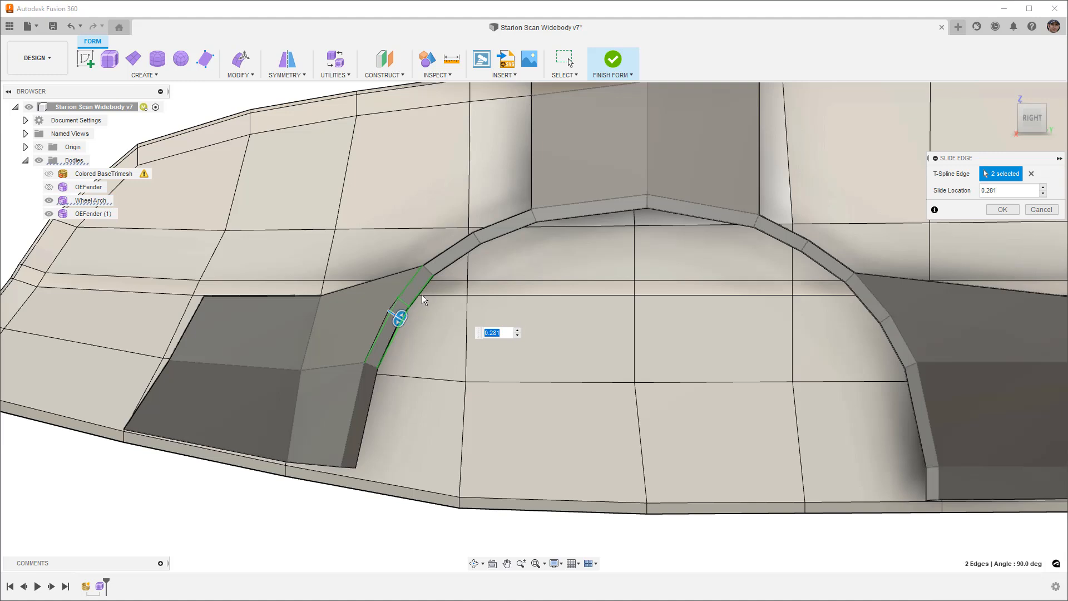
left_click(1002, 209)
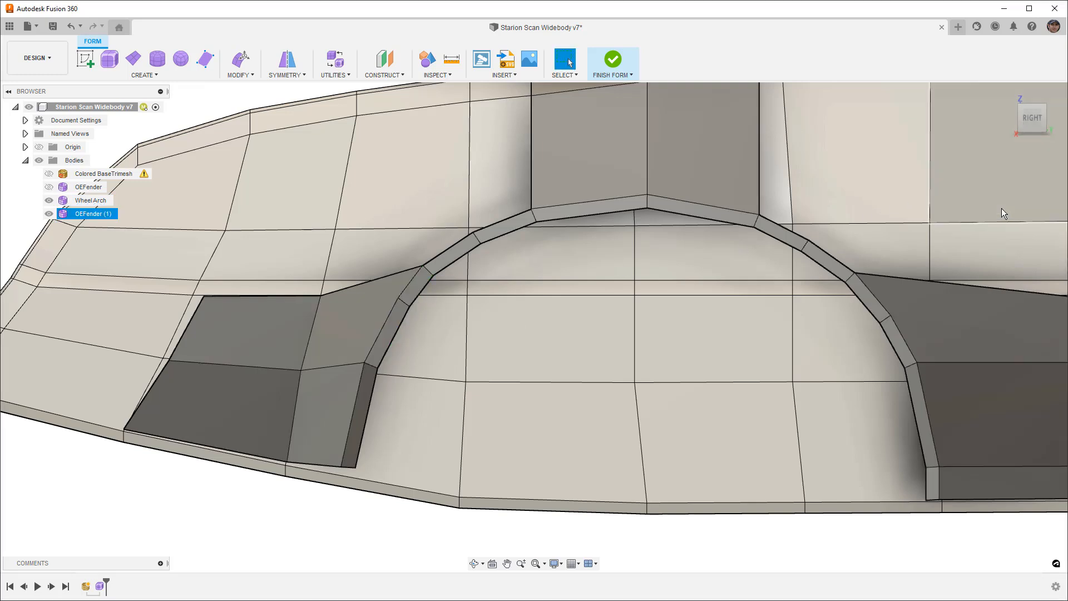
- Insert a Simple-mode edge from the arch lip's lower front edge to the front panel's upper vertex, and delete the triangular face above it
left_click(253, 76)
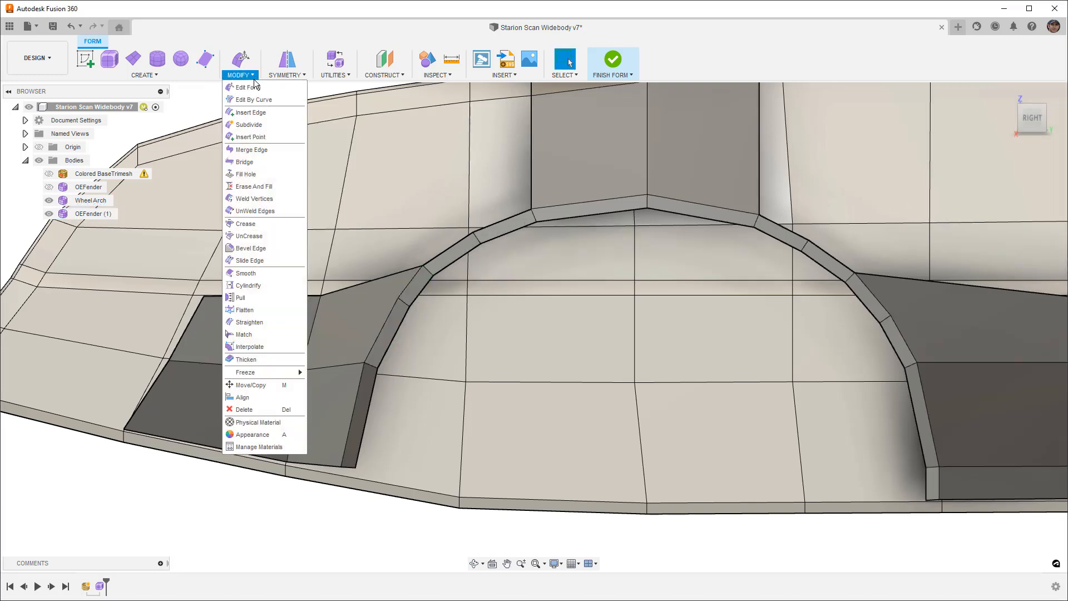
left_click(256, 135)
scroll(351, 296, "up", 2)
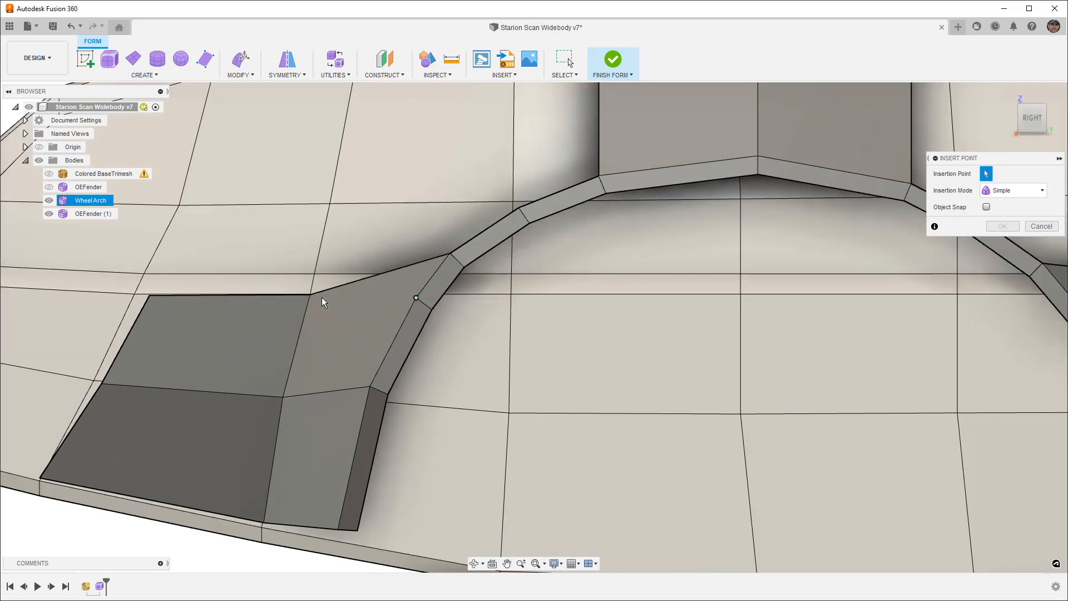
left_click(310, 295)
left_click(1005, 226)
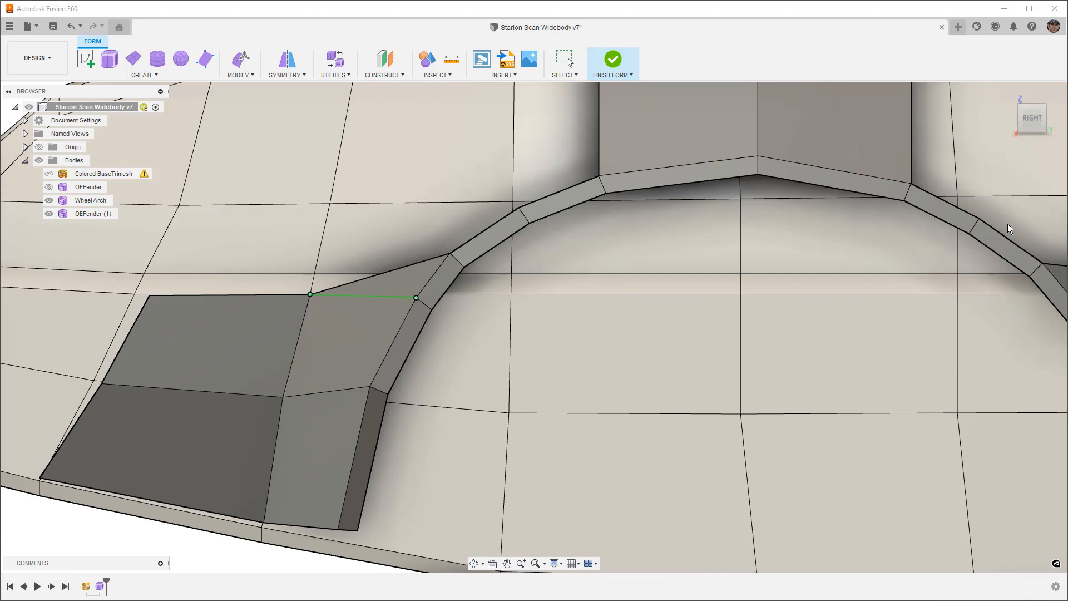
left_click(436, 262)
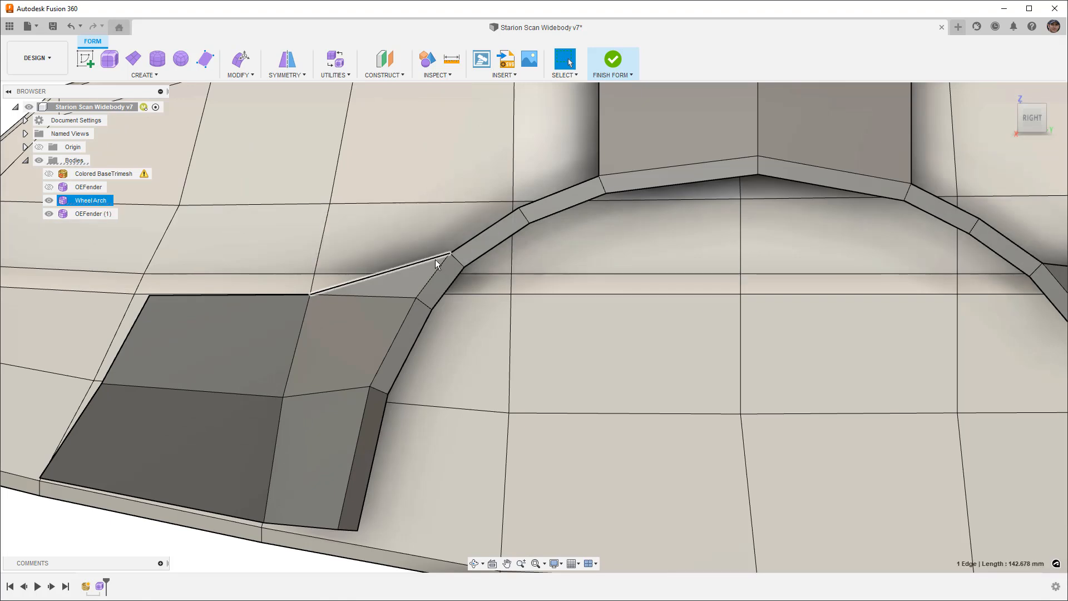
key("Delete")
middle_click_drag(399, 252, 453, 285, "shift")
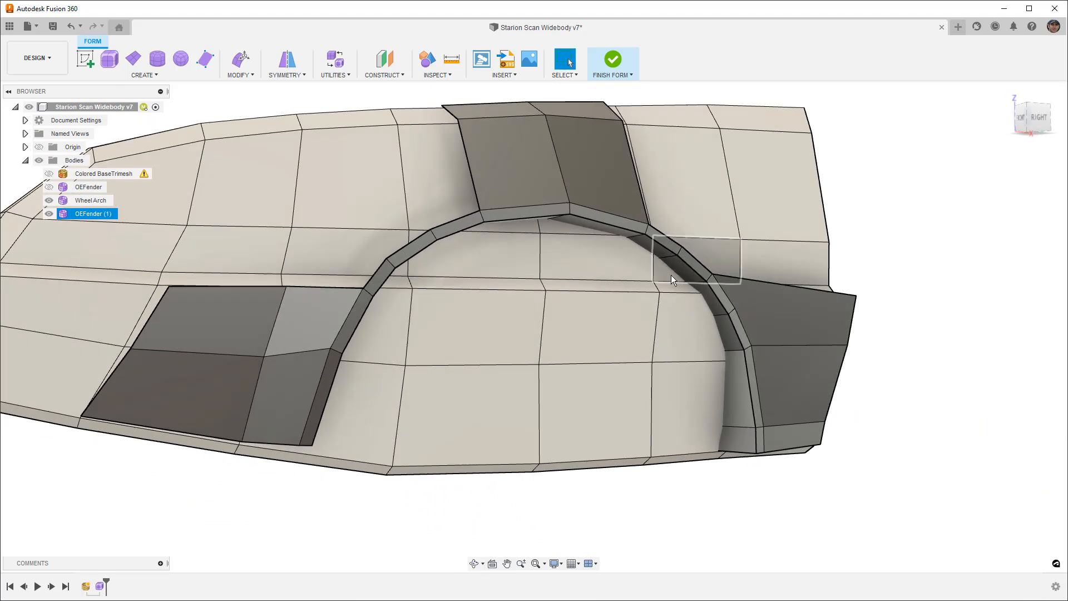
- Insert a Simple-mode edge from the arch lip's lower rear edge to the rear panel's upper outer corner, and delete the triangular face above it
left_click(1036, 129)
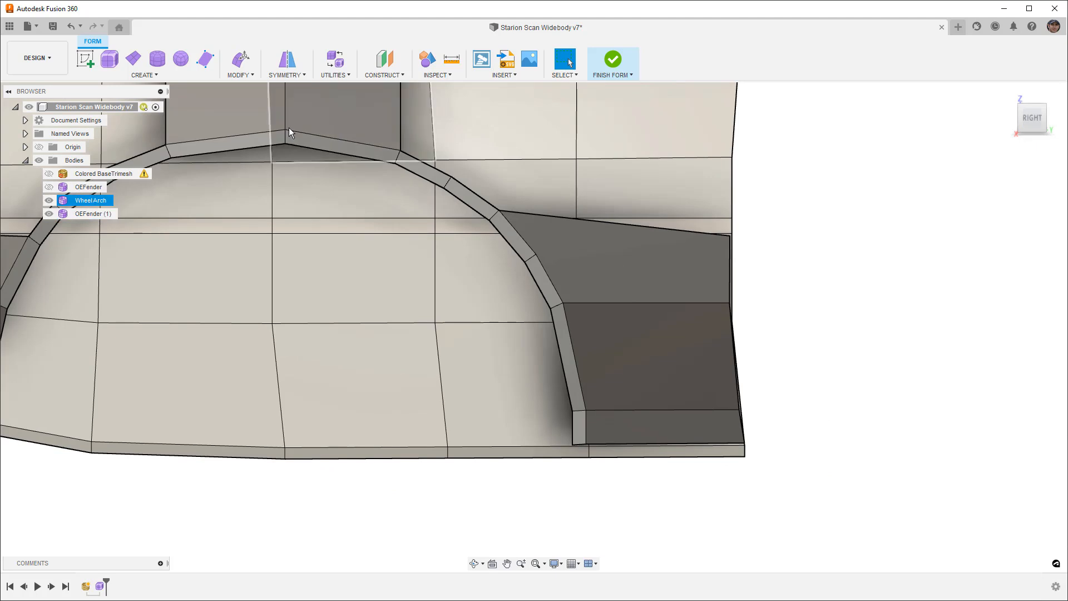
left_click(251, 74)
left_click(253, 137)
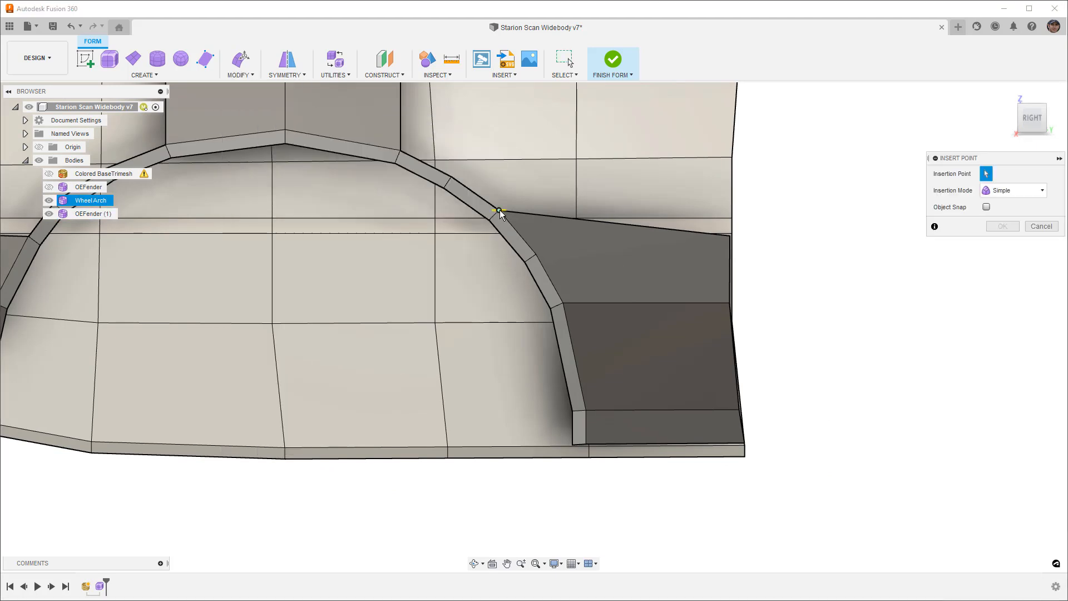
scroll(552, 253, "up", 3)
left_click(529, 255)
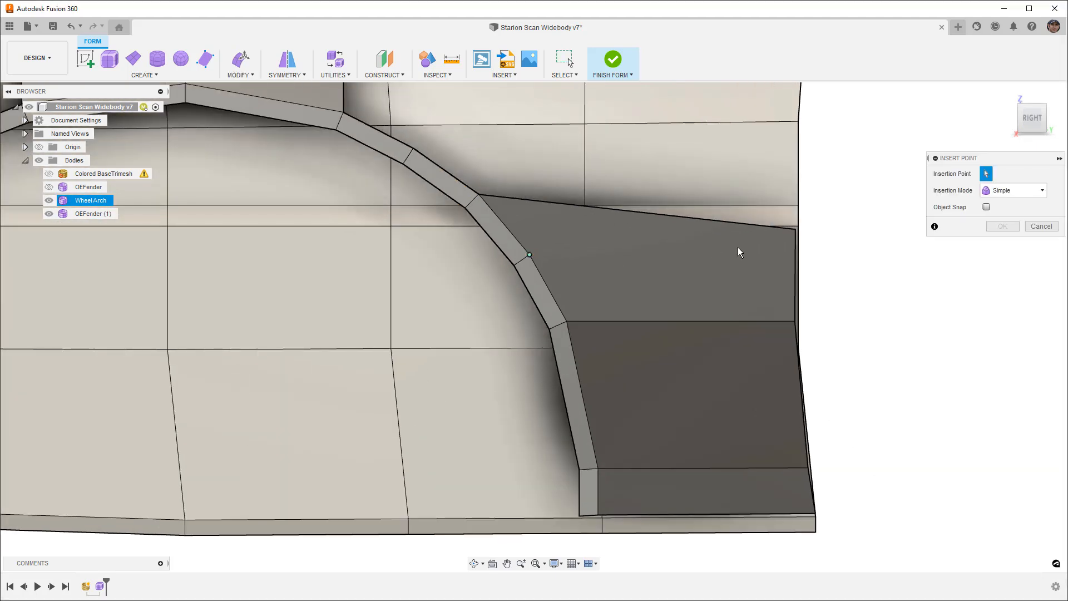
left_click(796, 230)
left_click(1005, 226)
left_click(646, 215)
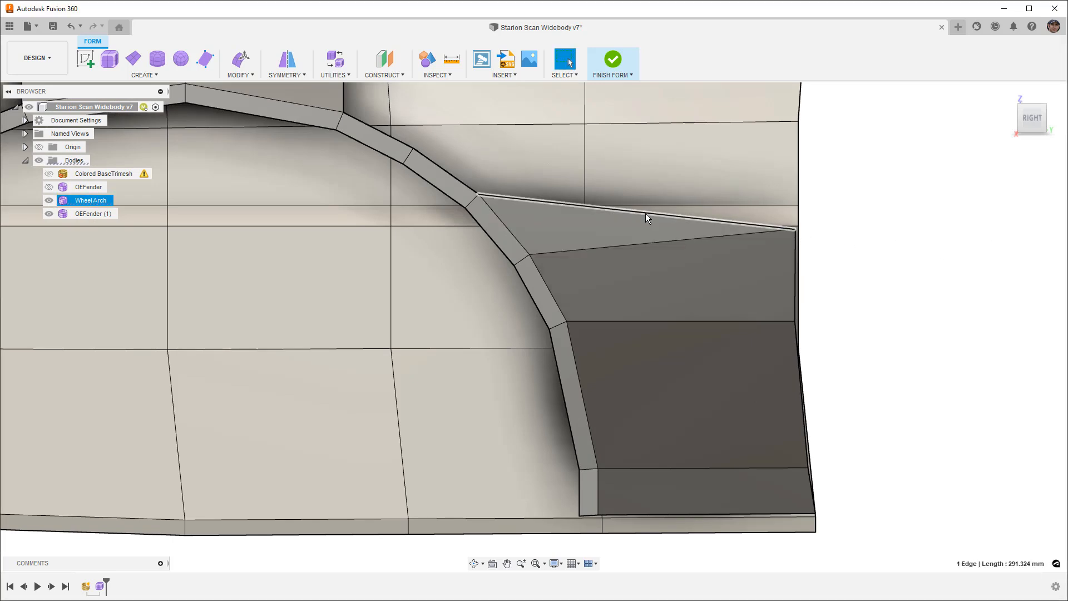
key("Delete")
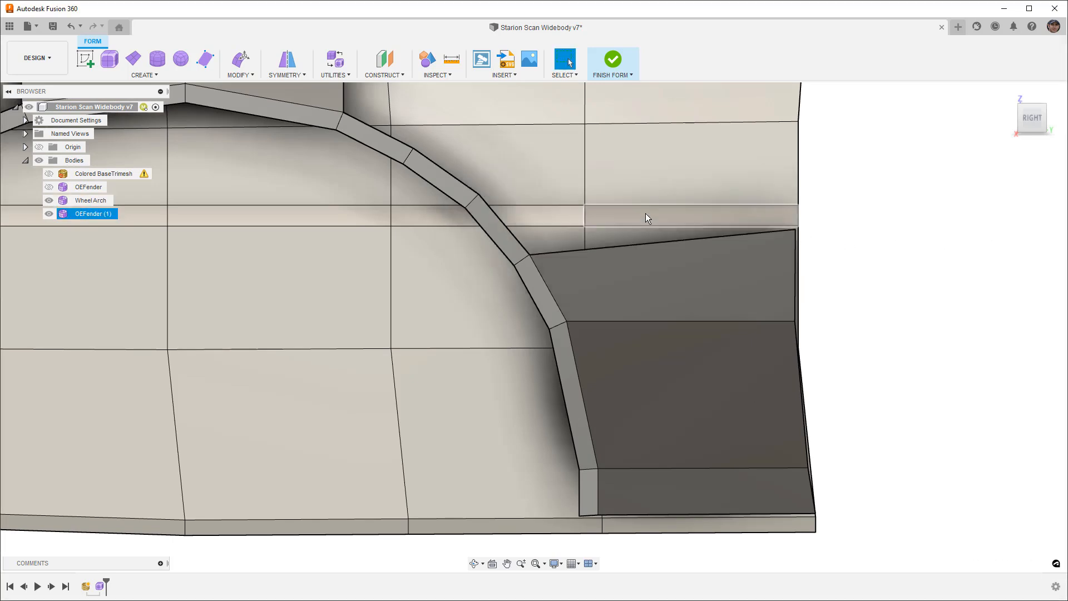
- Slide the arch lip's edge at the rear panel's upper corner up along the lip to level the panel's top with the fender's body line
left_click(526, 262)
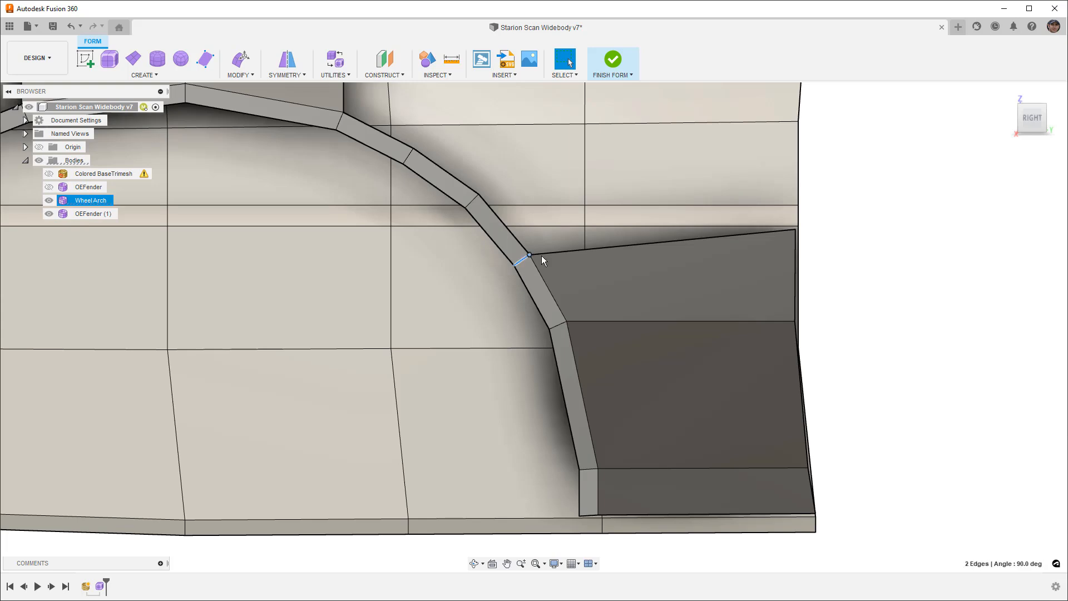
left_click(252, 75)
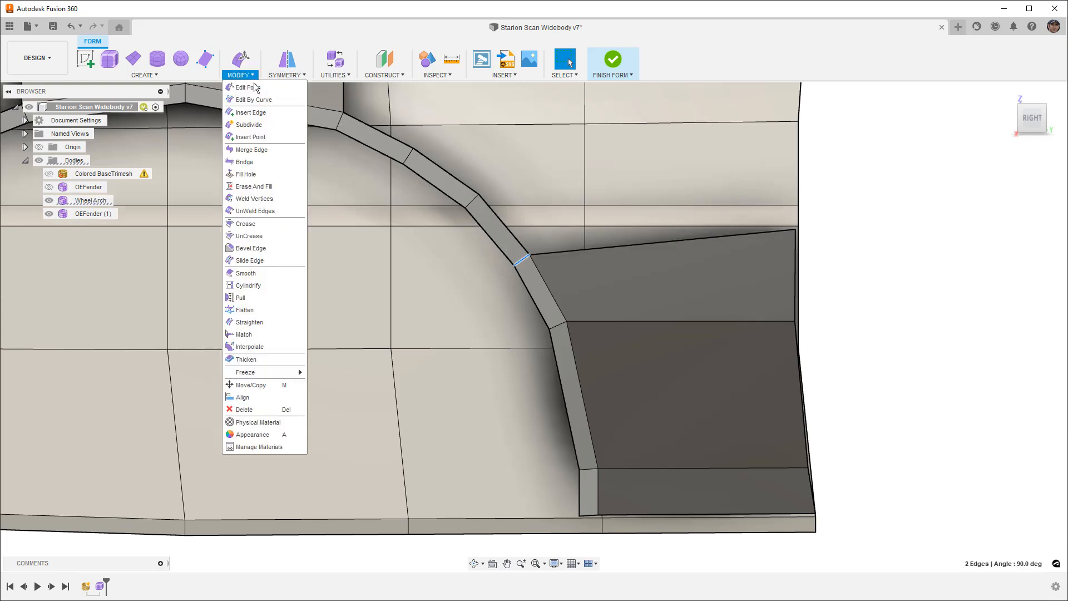
left_click(257, 260)
left_click_drag(515, 267, 489, 241)
left_click(1001, 210)
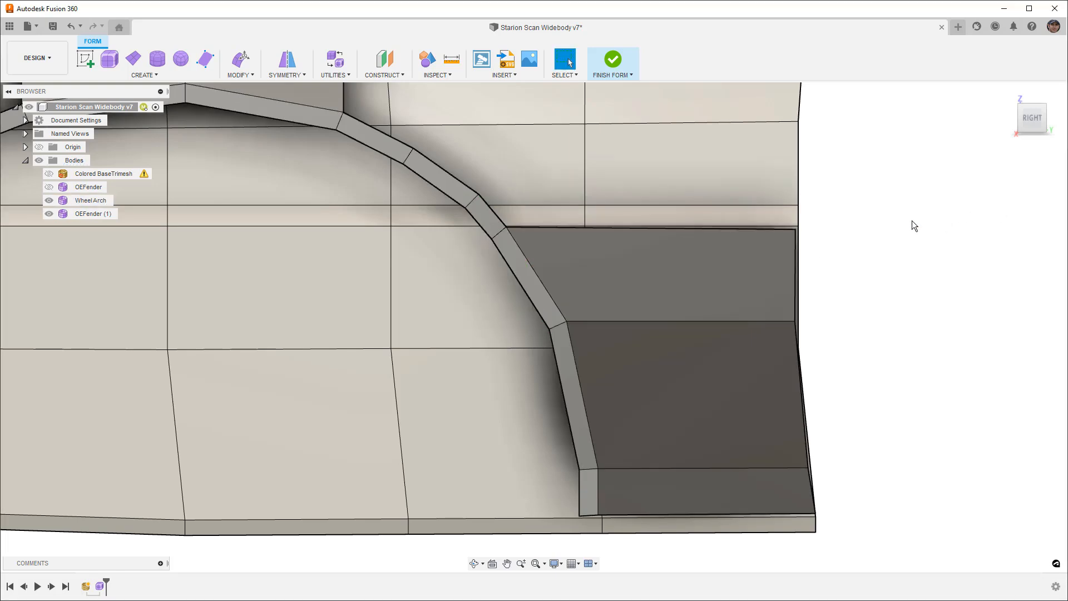
- Check the wheel arch in smooth display, return to box display, and examine its front, rear and upper panels against the fender
left_click(610, 271)
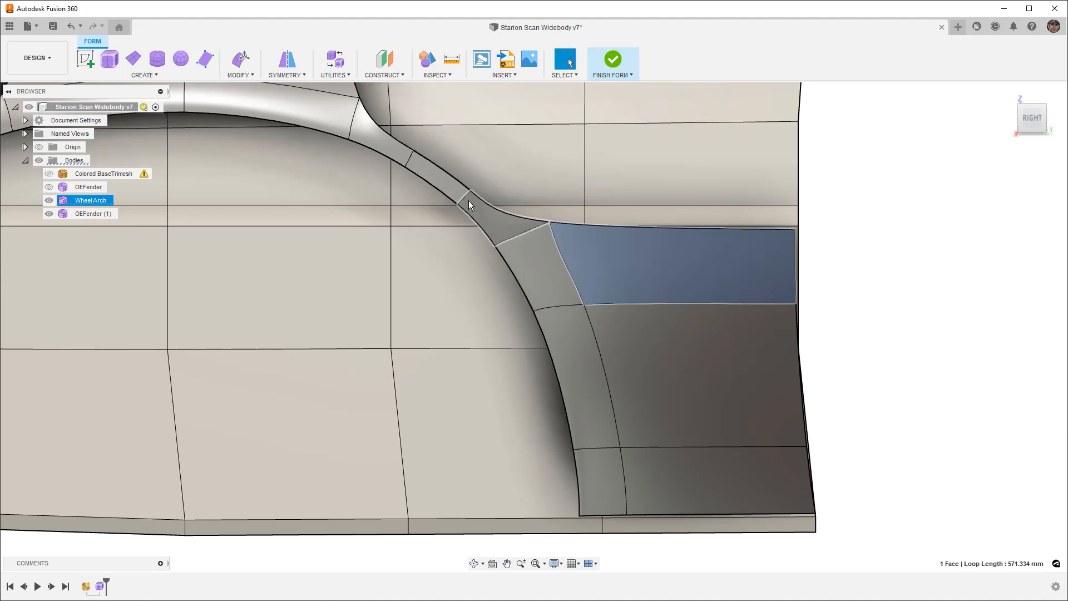
key("alt+1")
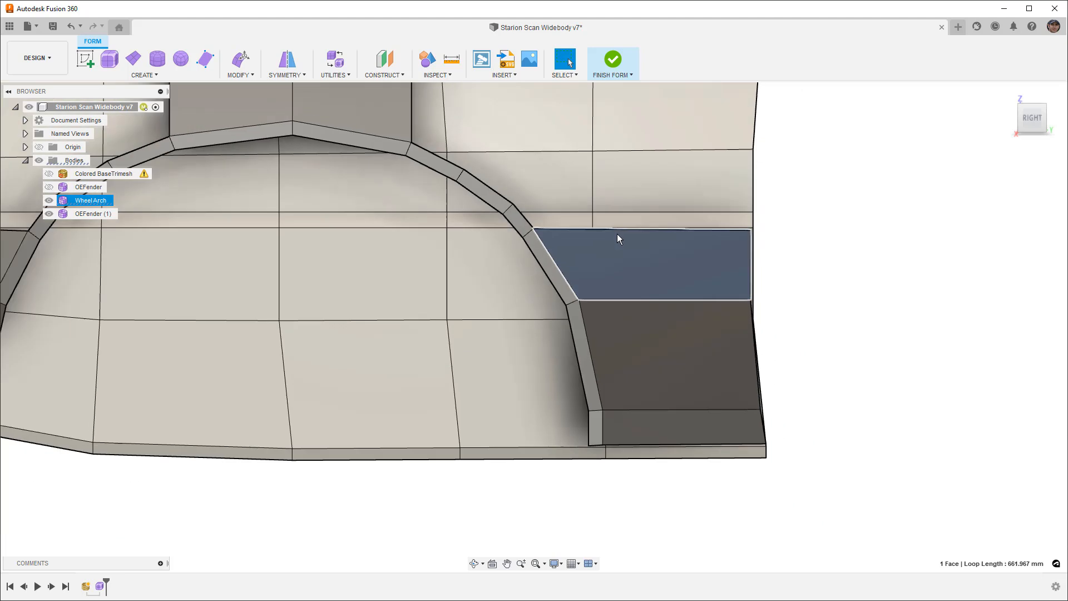
scroll(617, 234, "down", 1)
left_click(774, 278)
scroll(753, 266, "down", 1)
mouse_move(703, 269)
middle_mouse_down("shift")
mouse_move(704, 344)
mouse_move(701, 276)
mouse_move(797, 269)
mouse_move(649, 268)
mouse_move(705, 265)
middle_mouse_up("shift")
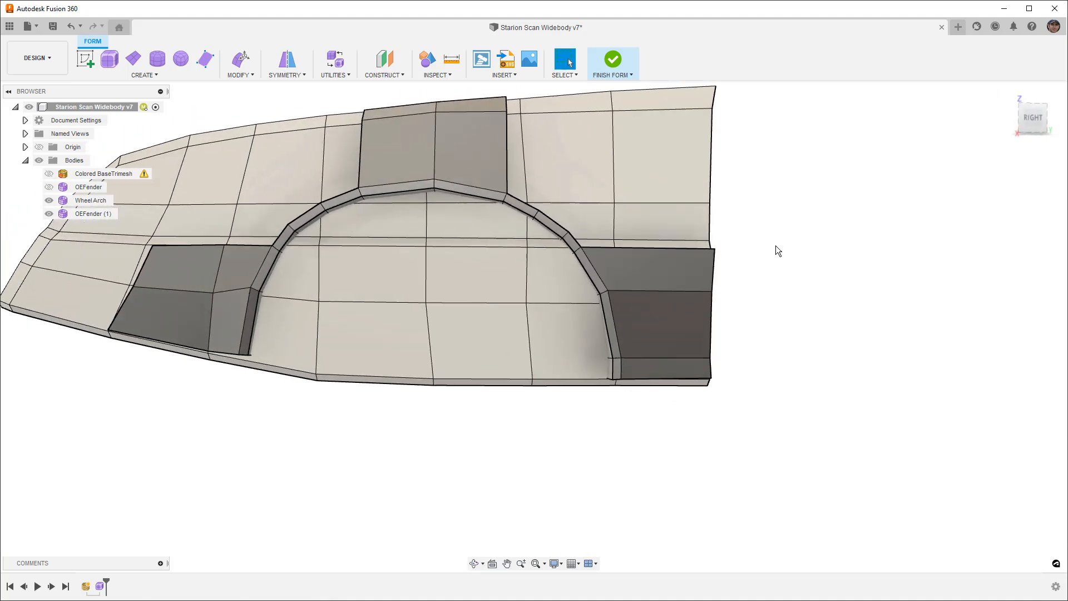
left_click(1033, 121)
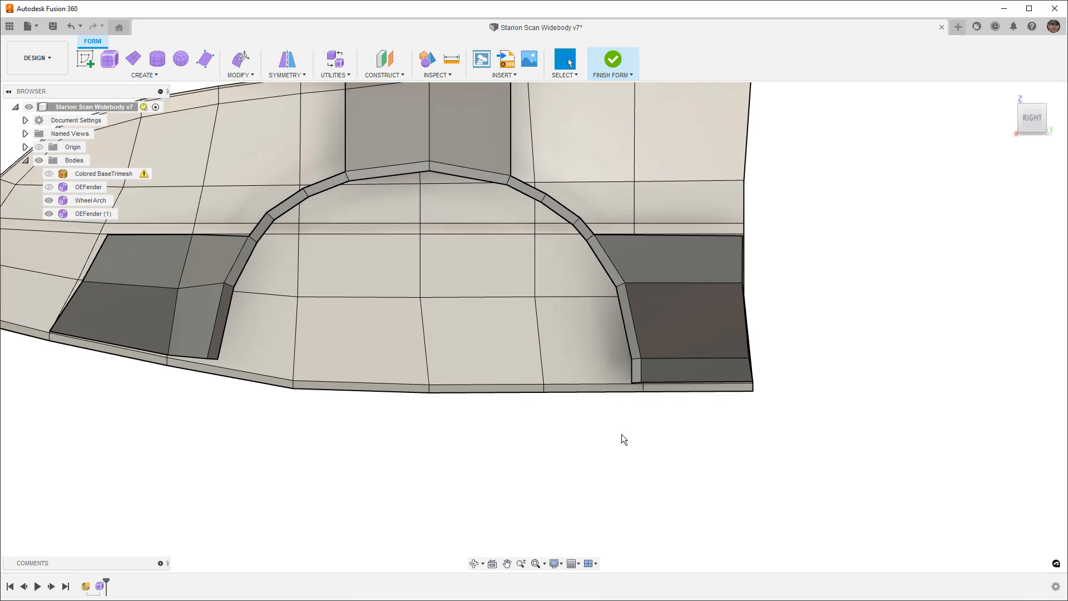
scroll(622, 436, "down", 4)
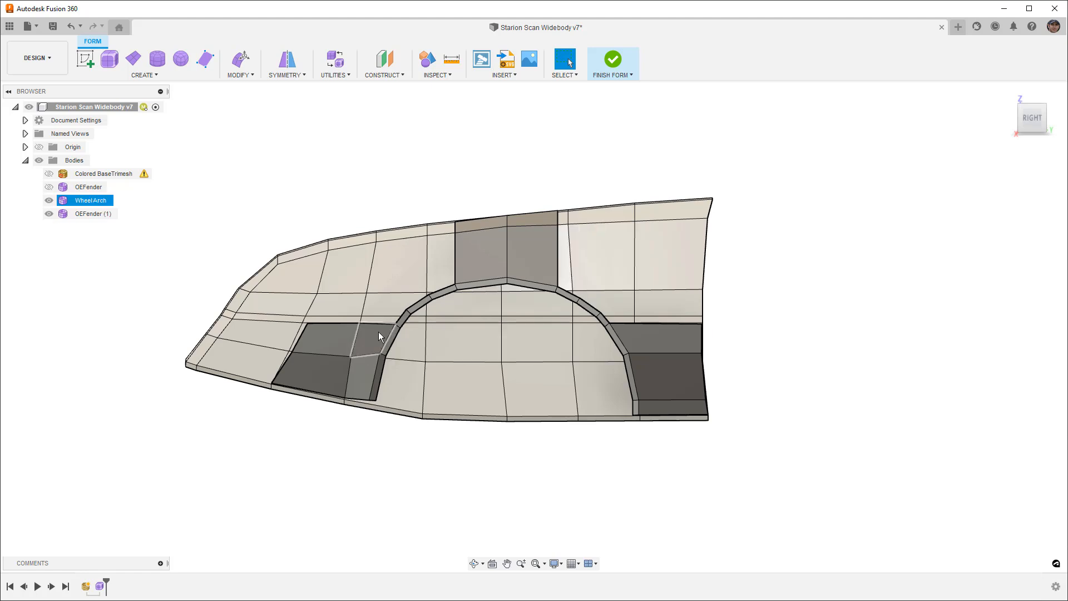
middle_click_drag(382, 337, 487, 347, "shift")
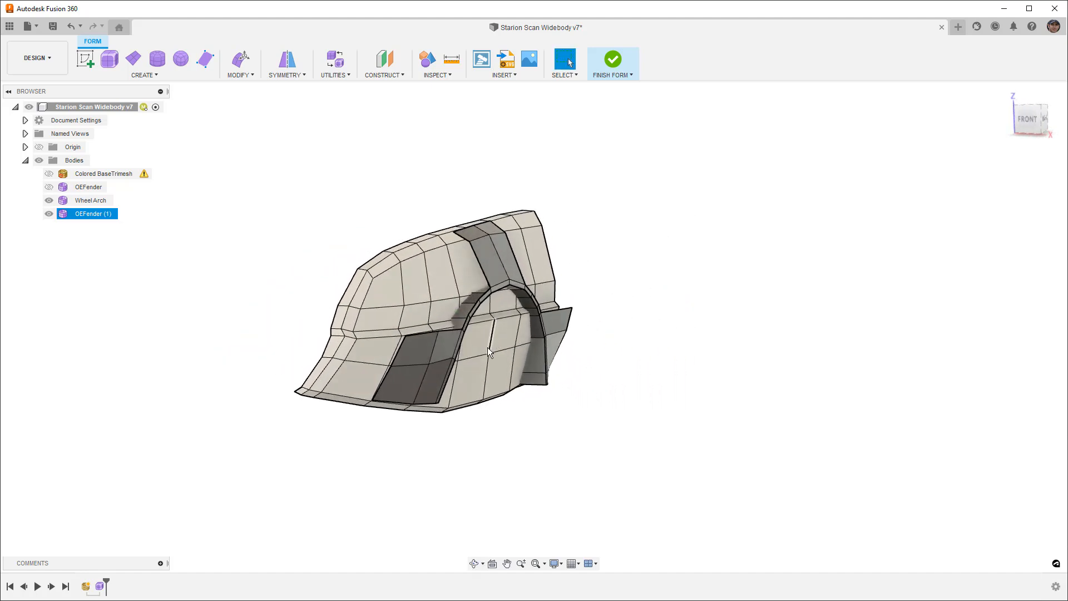
scroll(444, 351, "up", 3)
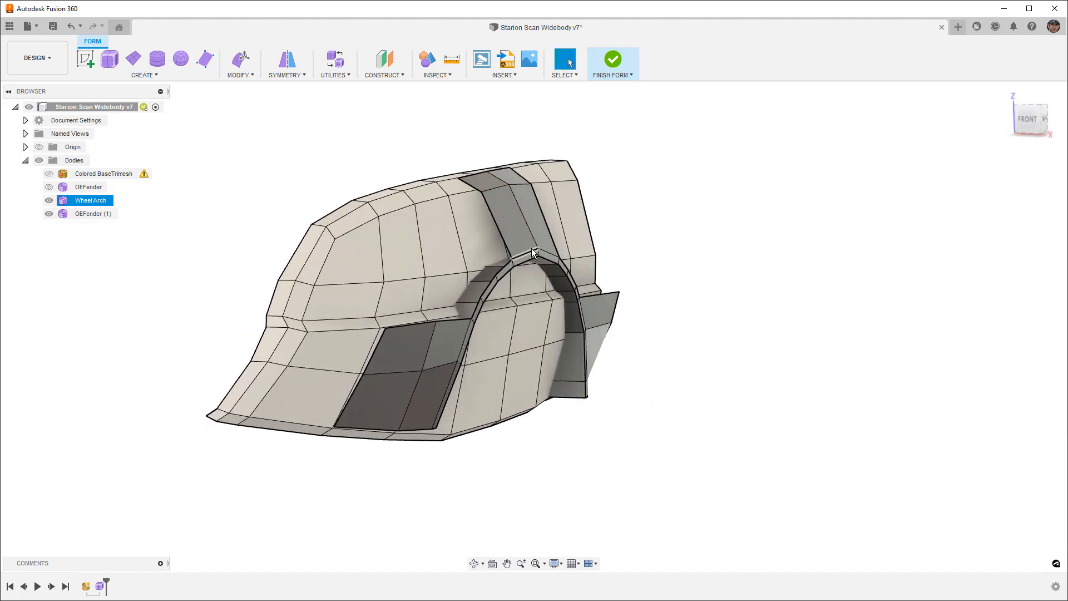